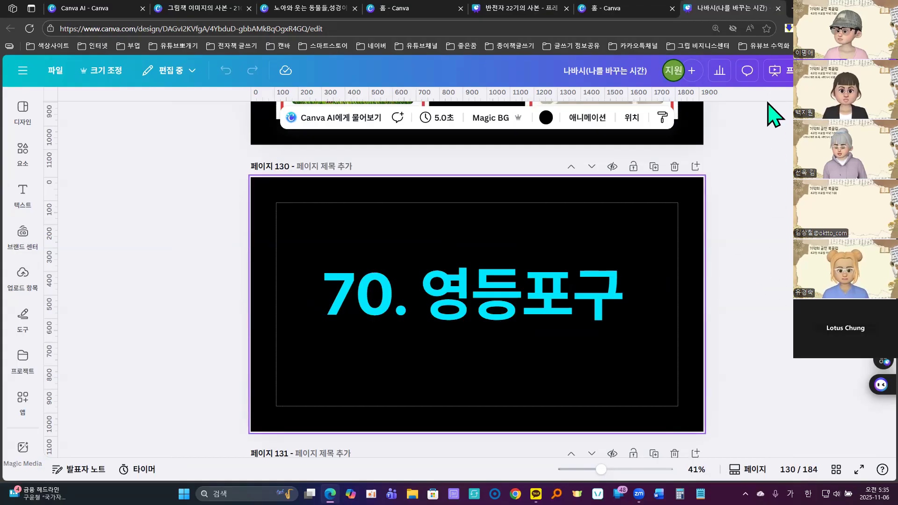
Step: Close the 나바시(나를 바꾸는 시간) design and the duplicate Canva home page, checking the other open pages in between
{"action": "left_click", "coordinate": [777, 8]}
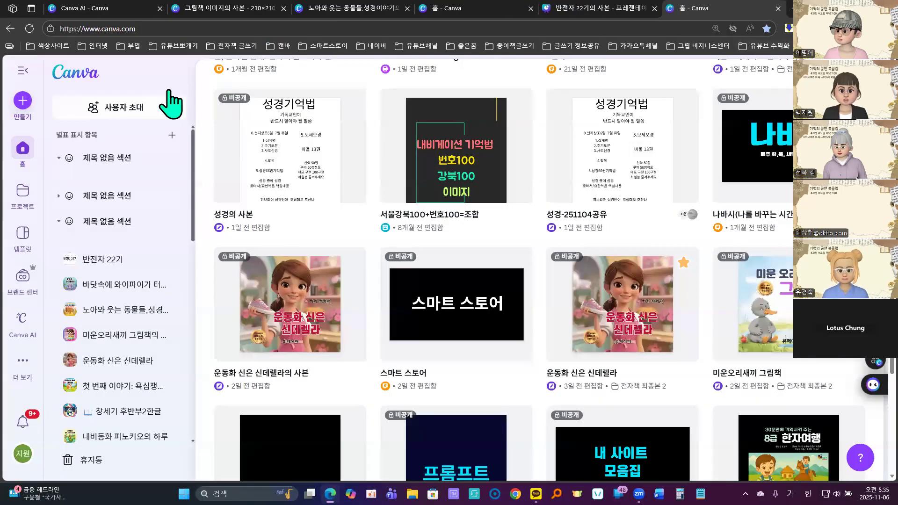
{"action": "left_click", "coordinate": [114, 10]}
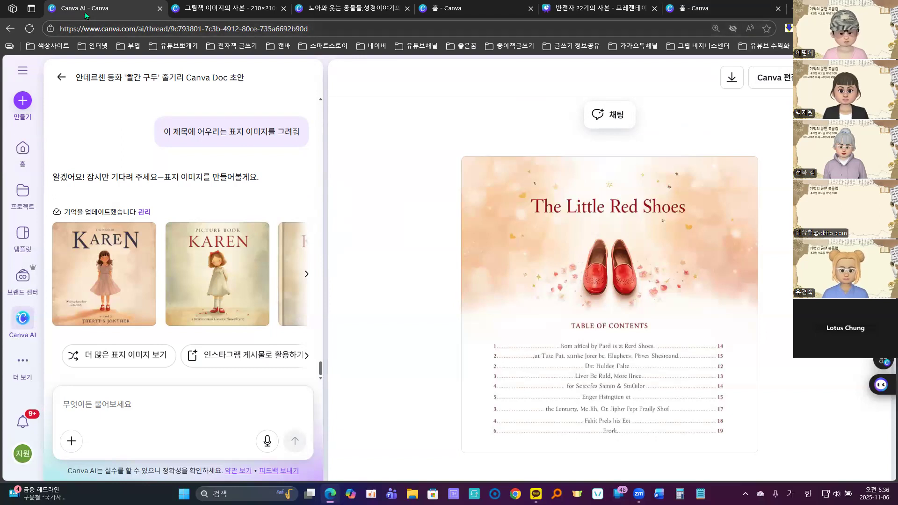
{"action": "left_click", "coordinate": [452, 10]}
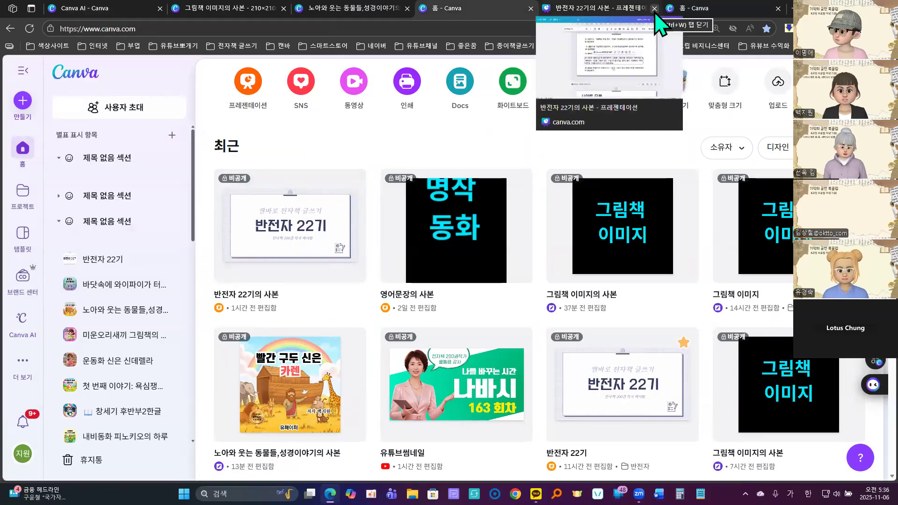
{"action": "left_click", "coordinate": [605, 6]}
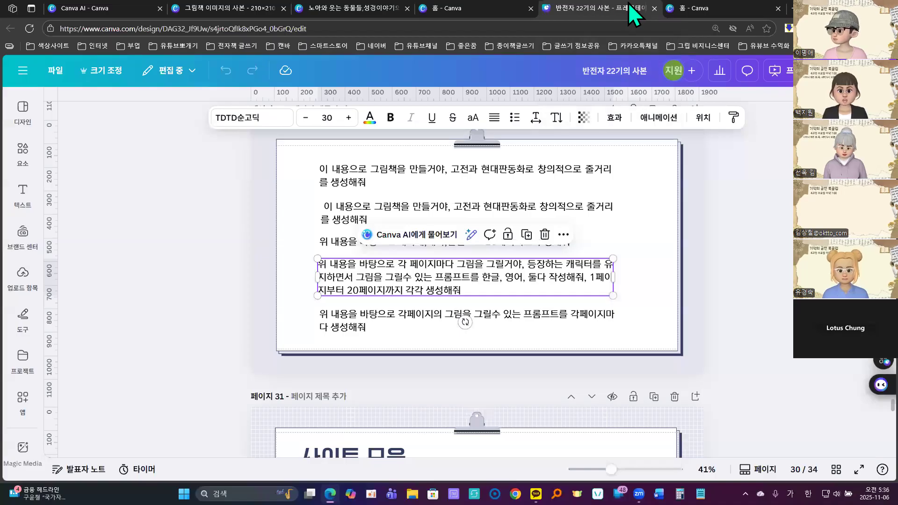
{"action": "left_click", "coordinate": [694, 10]}
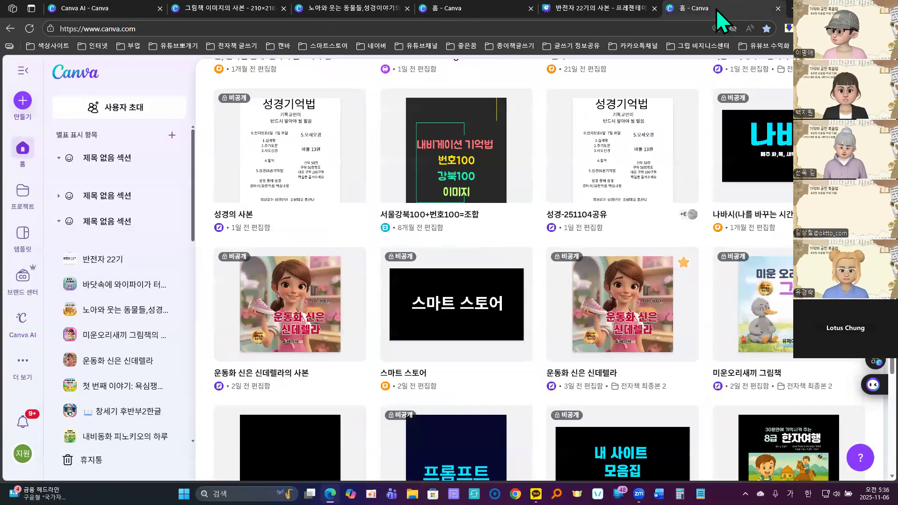
{"action": "left_click", "coordinate": [777, 9]}
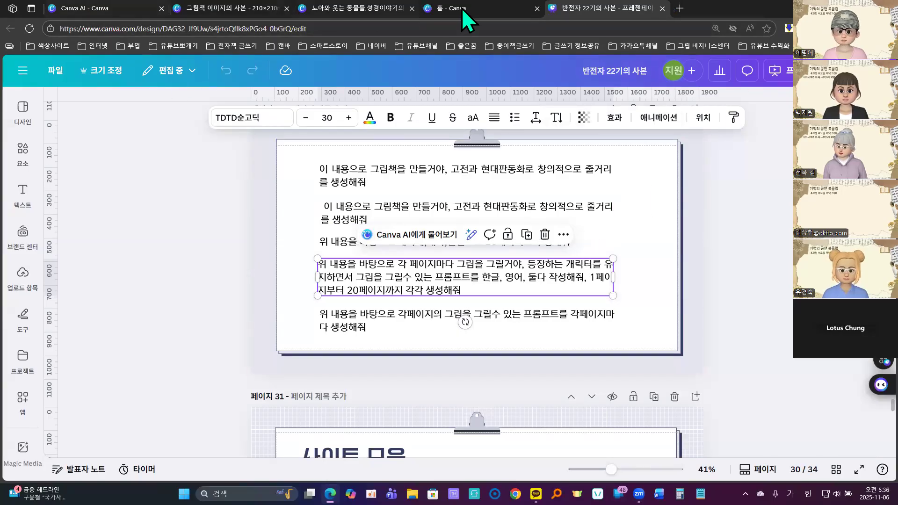
Step: From the Canva home page, start a new Canva AI chat with the output set to Docs
{"action": "left_click", "coordinate": [481, 7]}
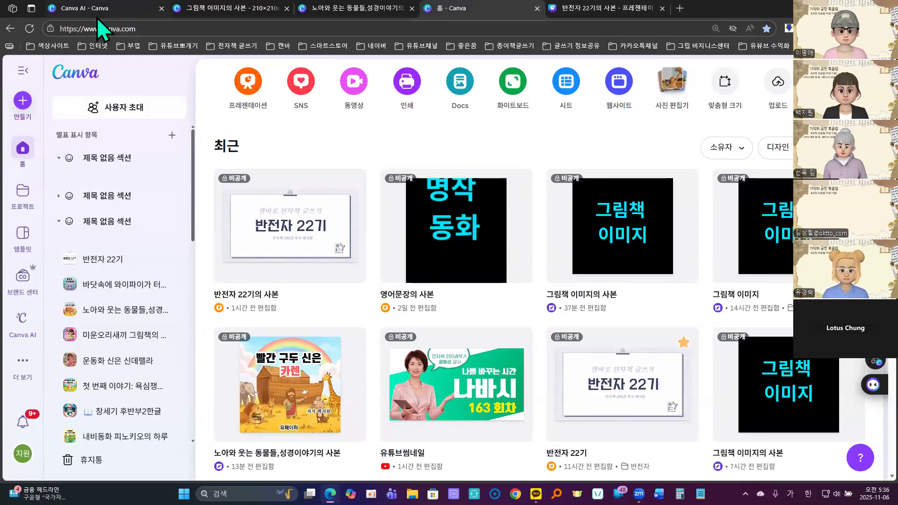
{"action": "left_click", "coordinate": [86, 10]}
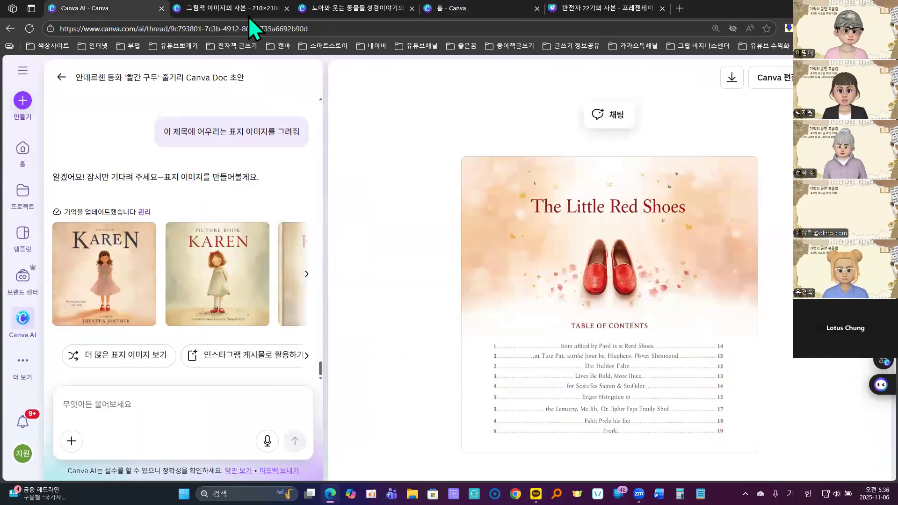
{"action": "left_click", "coordinate": [480, 7]}
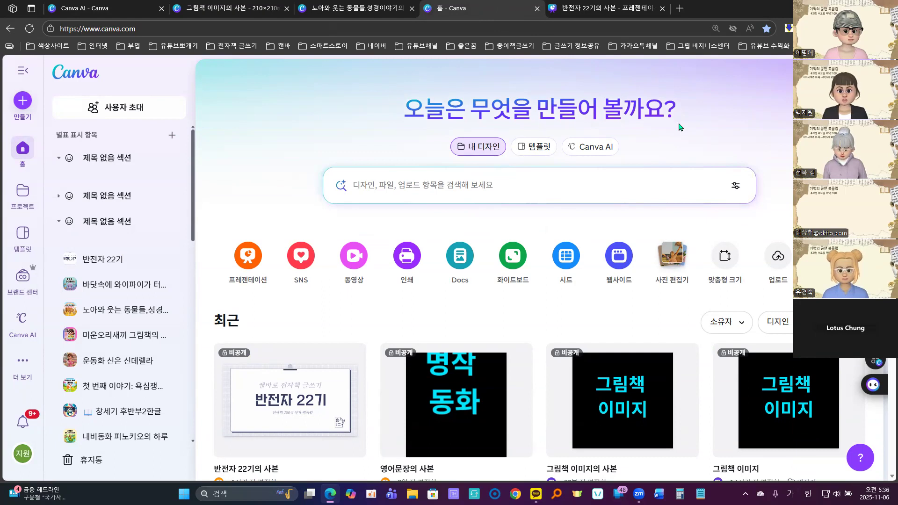
{"action": "left_click", "coordinate": [609, 148]}
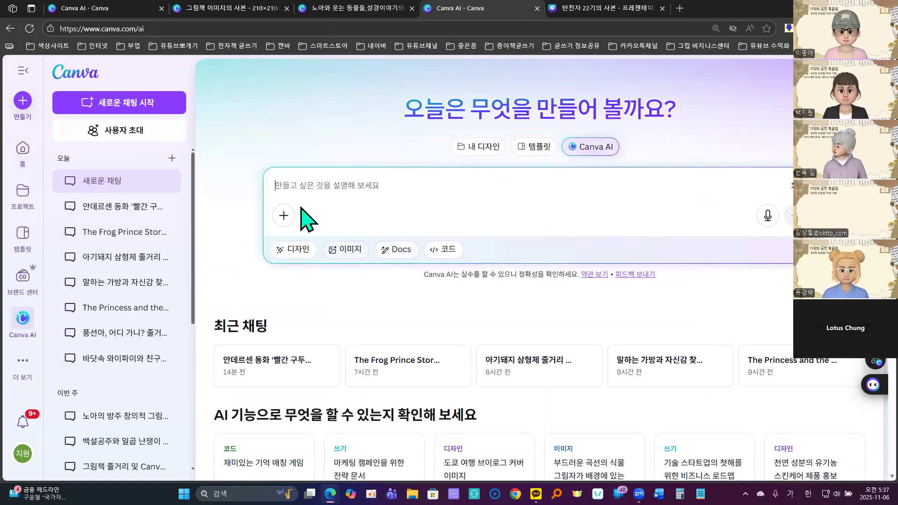
{"action": "left_click", "coordinate": [403, 253]}
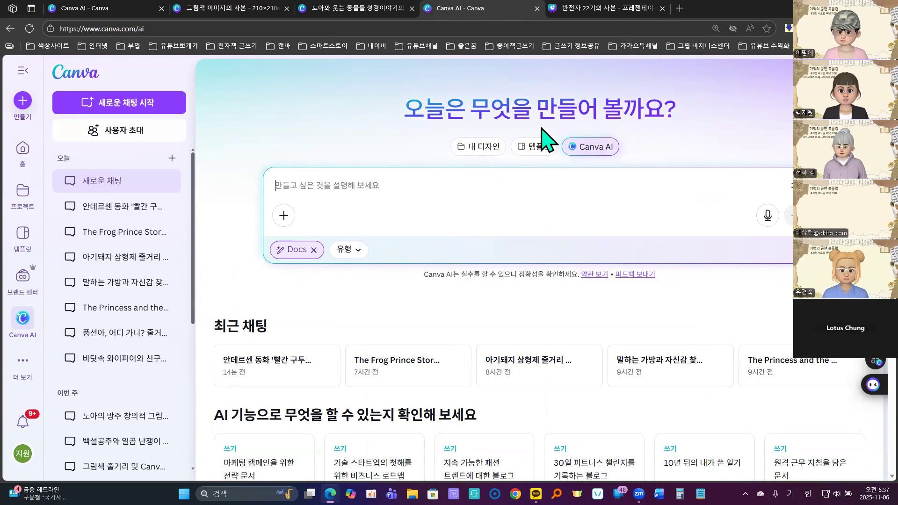
Step: Review the illustration on page 8 and its story text on page 9 in the 노아와 웃는 동물들,성경이야기의 사본 picture book
{"action": "left_click", "coordinate": [348, 10]}
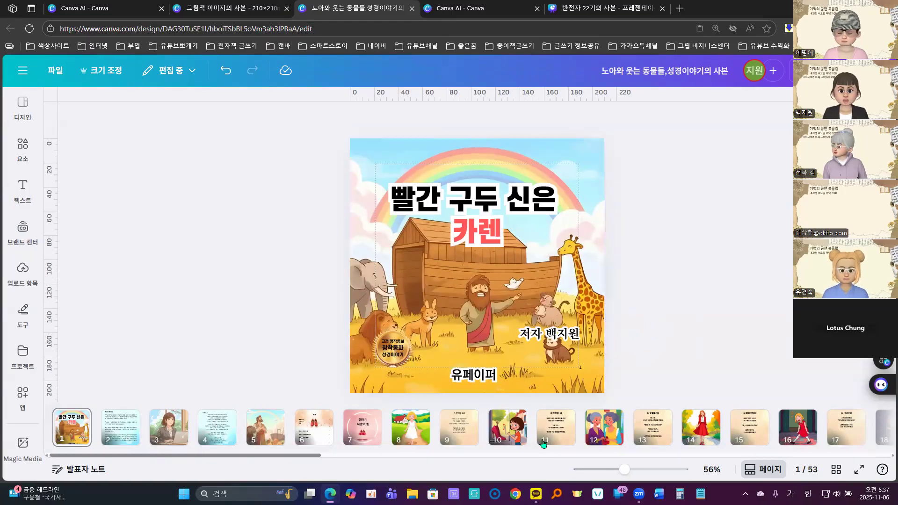
{"action": "left_click", "coordinate": [413, 437]}
{"action": "left_click", "coordinate": [460, 440]}
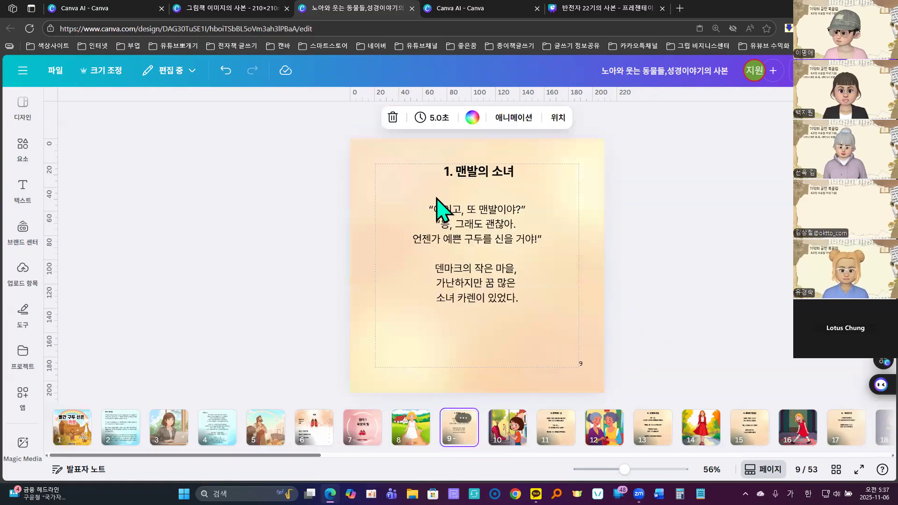
{"action": "left_click", "coordinate": [408, 437]}
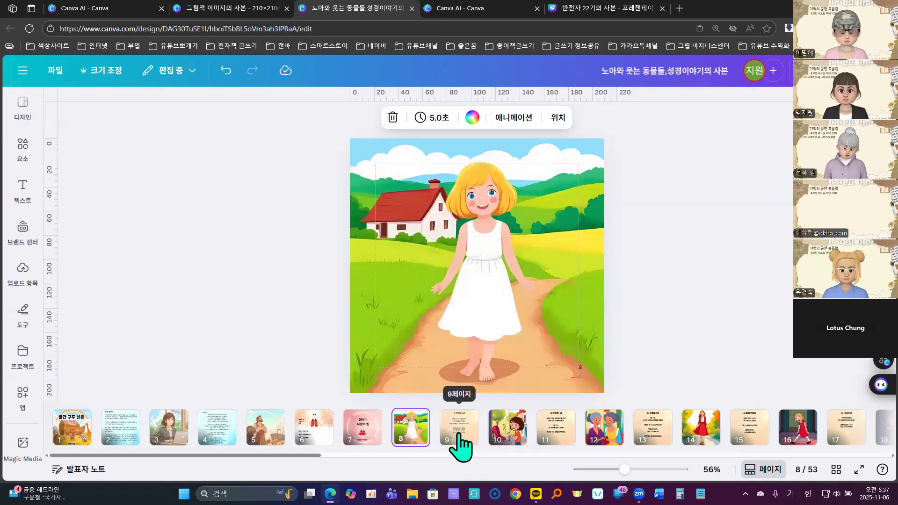
{"action": "left_click", "coordinate": [459, 443]}
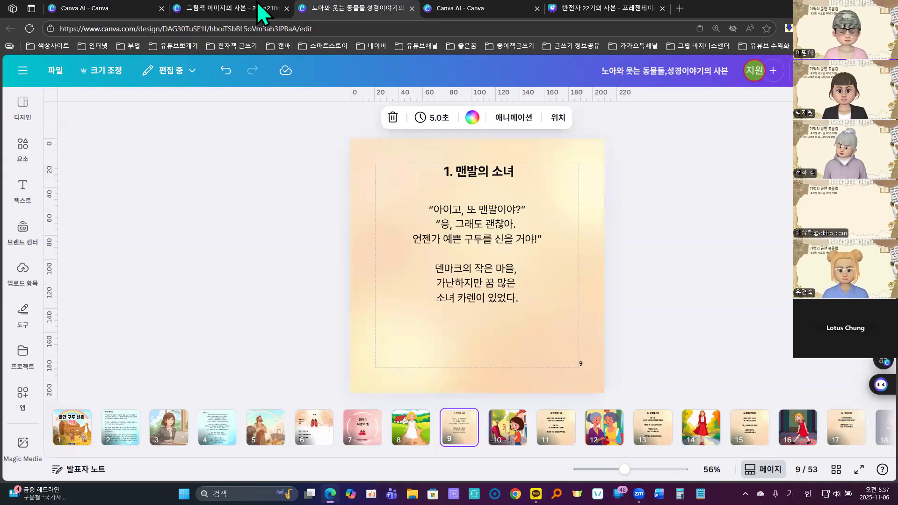
Step: In the 그림책 이미지의 사본 design, review the story images on pages 5 to 11 and the prompt texts on page 2
{"action": "left_click", "coordinate": [211, 10]}
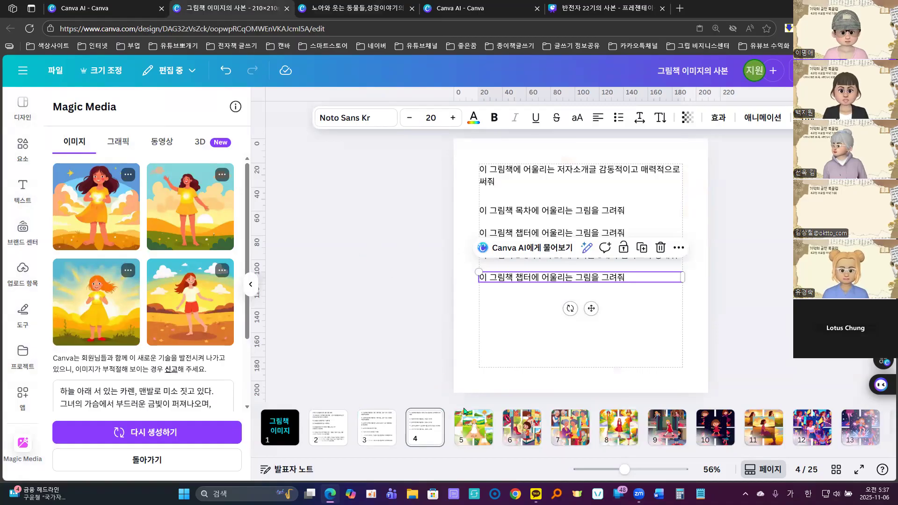
{"action": "left_click", "coordinate": [473, 427]}
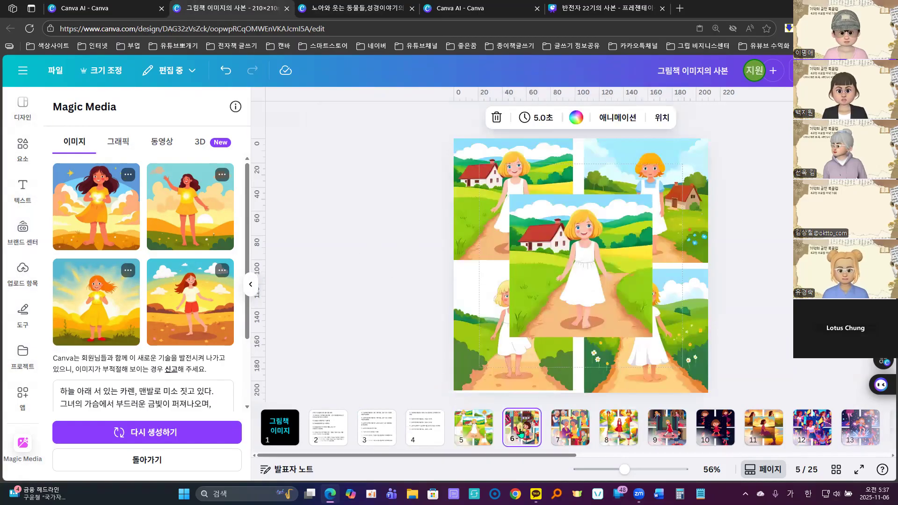
{"action": "left_click", "coordinate": [520, 432]}
{"action": "left_click", "coordinate": [564, 437]}
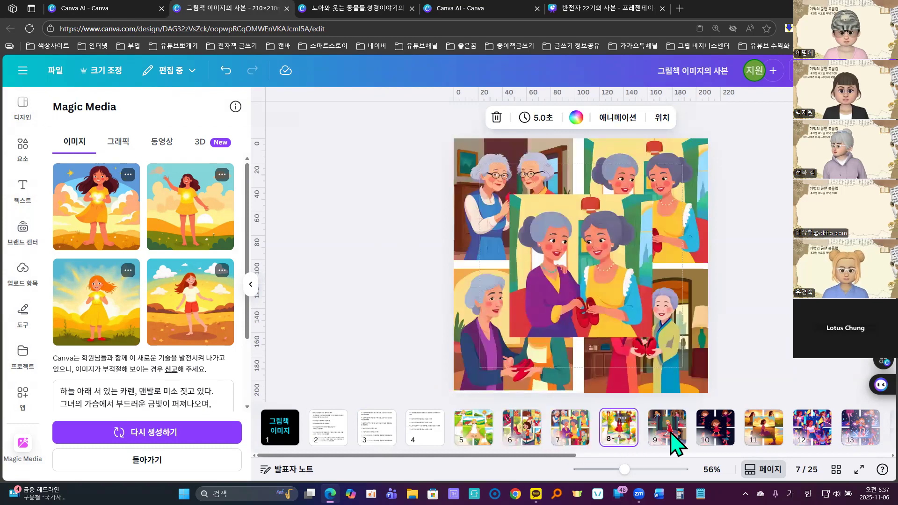
{"action": "left_click", "coordinate": [671, 439]}
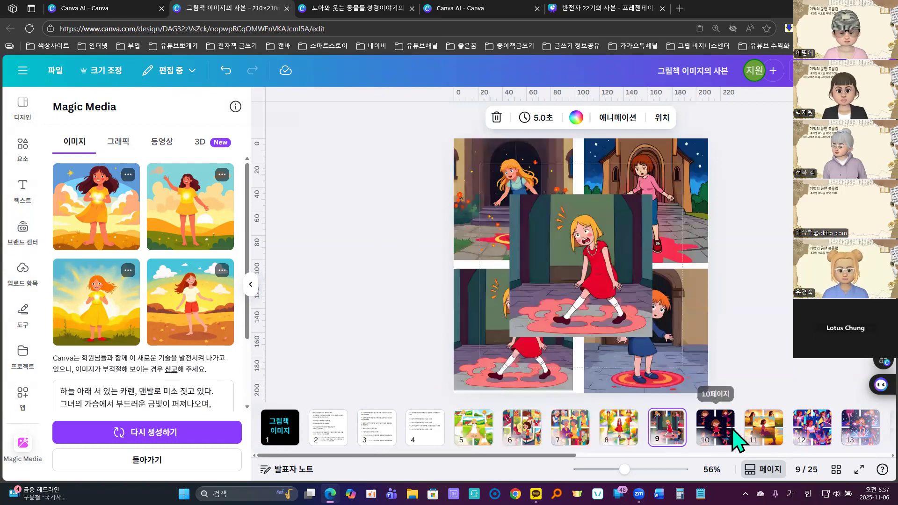
{"action": "left_click", "coordinate": [726, 434]}
{"action": "left_click", "coordinate": [768, 436]}
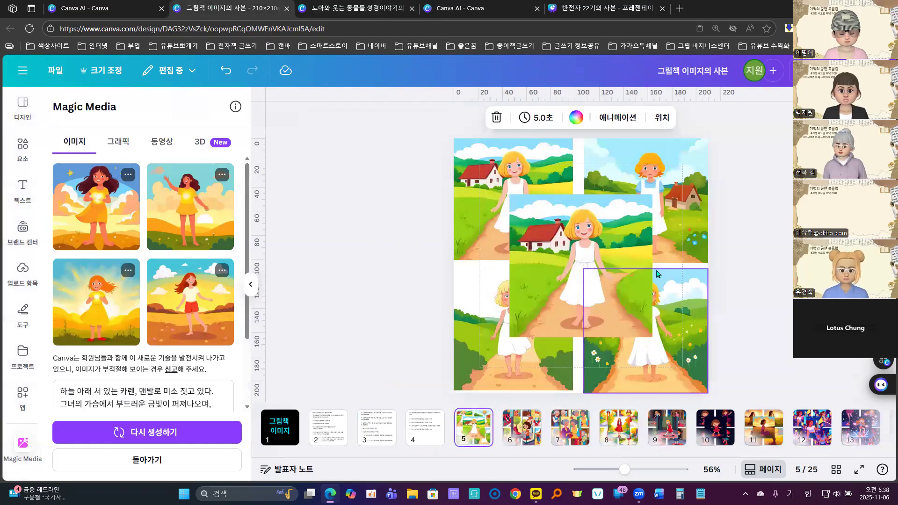
{"action": "left_click", "coordinate": [321, 432]}
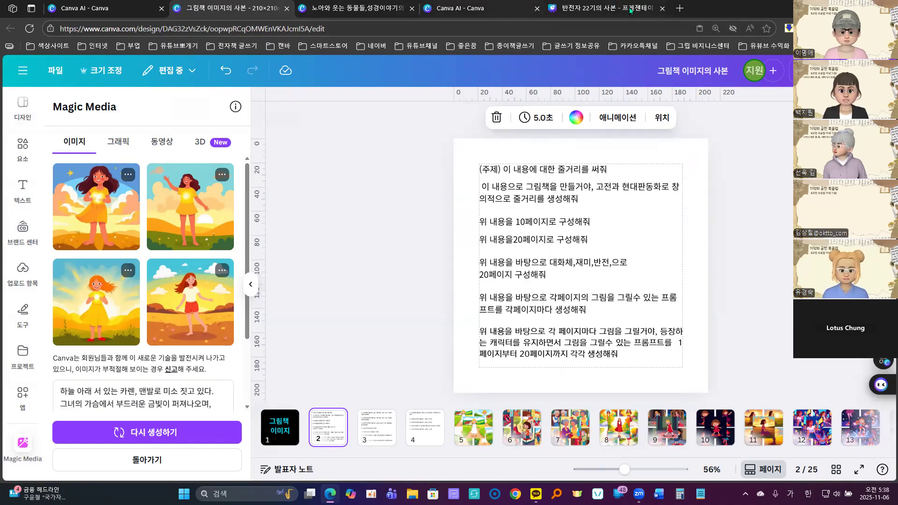
Step: Open the bookmarked 캔바홈 page in a new browser tab and show the 내 디자인 view
{"action": "left_click", "coordinate": [679, 8]}
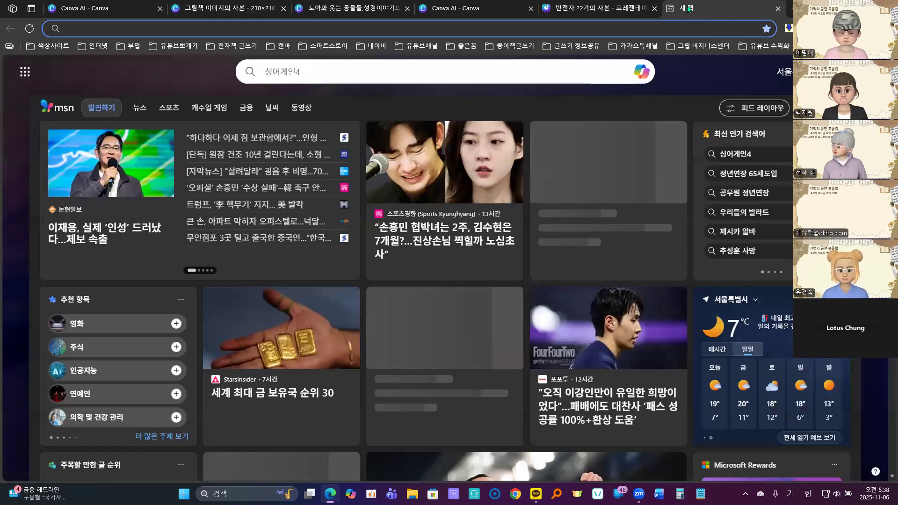
{"action": "left_click", "coordinate": [483, 9]}
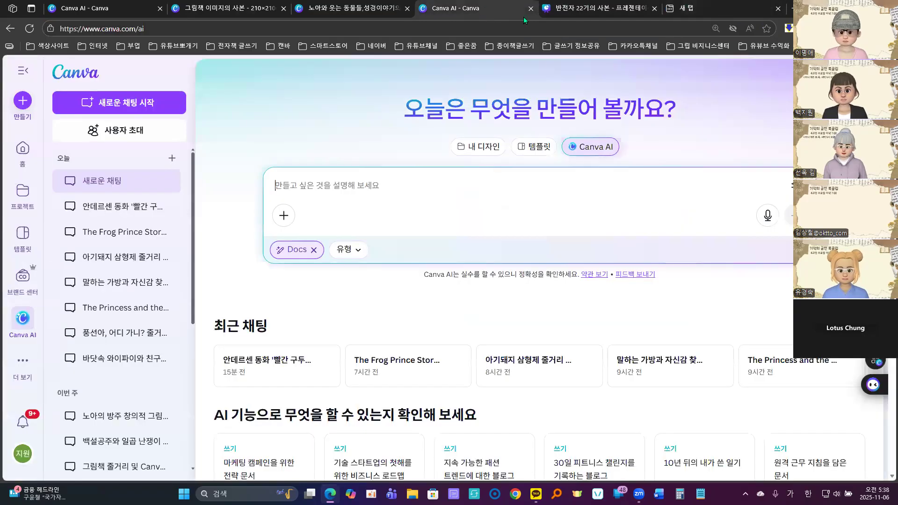
{"action": "left_click", "coordinate": [687, 8]}
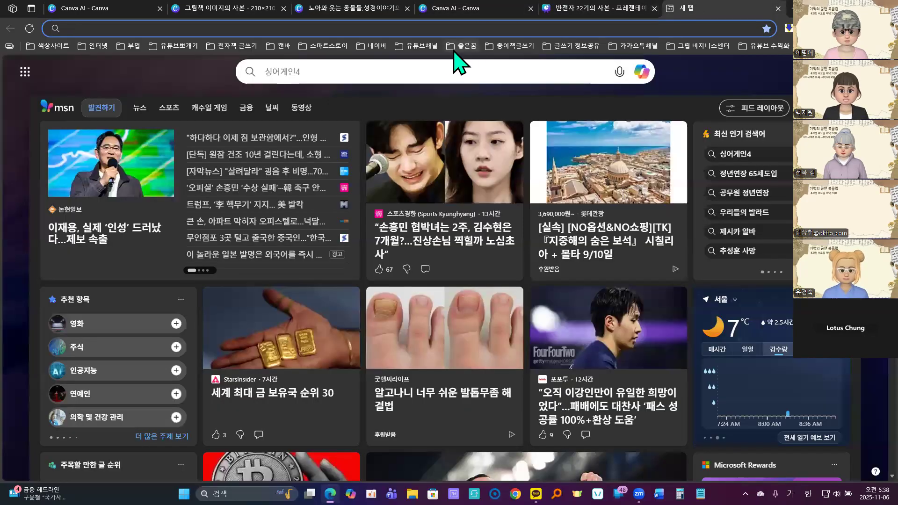
{"action": "left_click", "coordinate": [279, 46]}
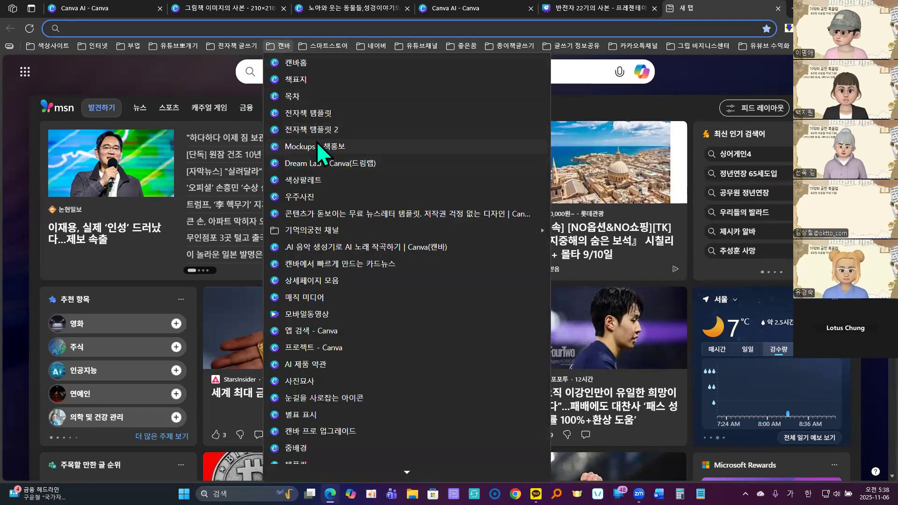
{"action": "left_click", "coordinate": [295, 63]}
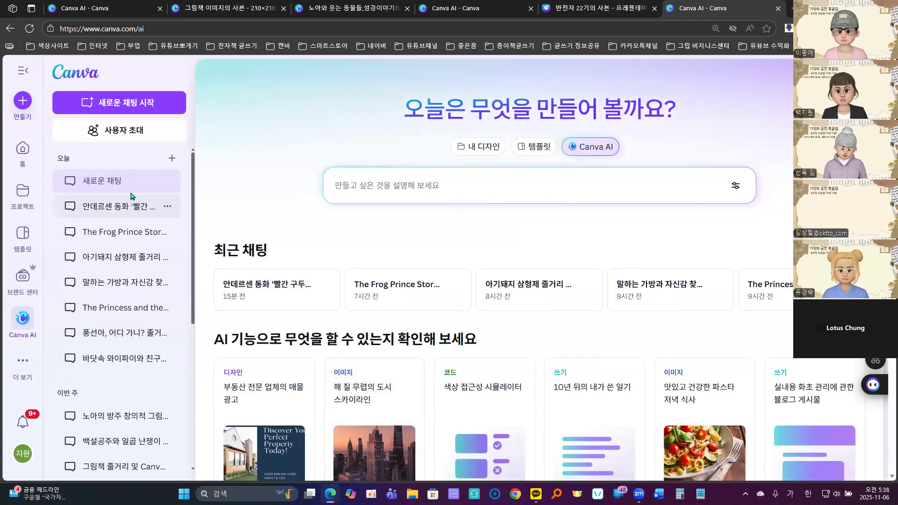
{"action": "left_click", "coordinate": [476, 148]}
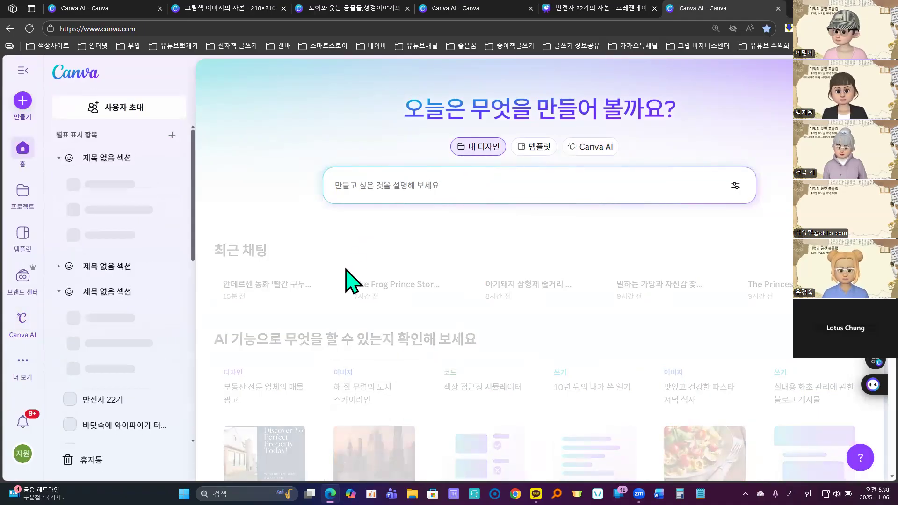
{"action": "left_click", "coordinate": [488, 150]}
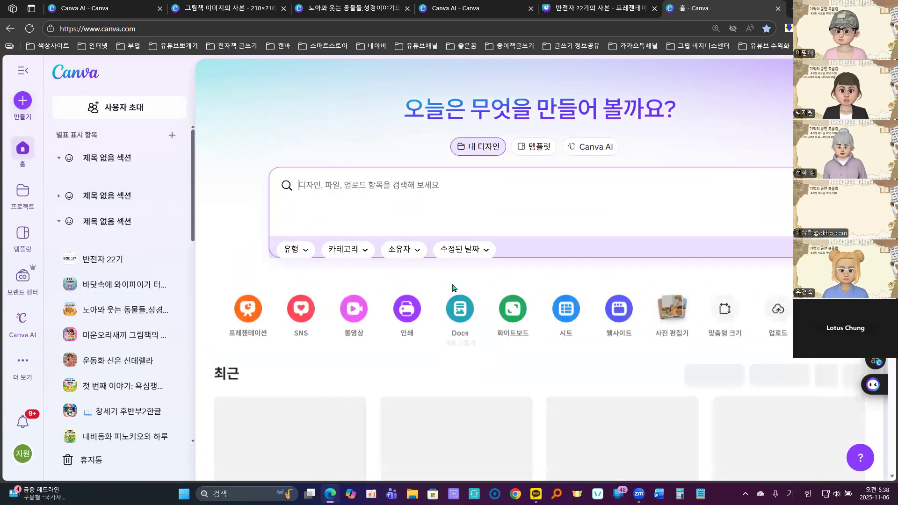
Step: Find the 반전자 22기의 사본 presentation among the recent designs and open it
{"action": "scroll", "coordinate": [557, 222], "scroll_direction": "down", "scroll_amount": 3}
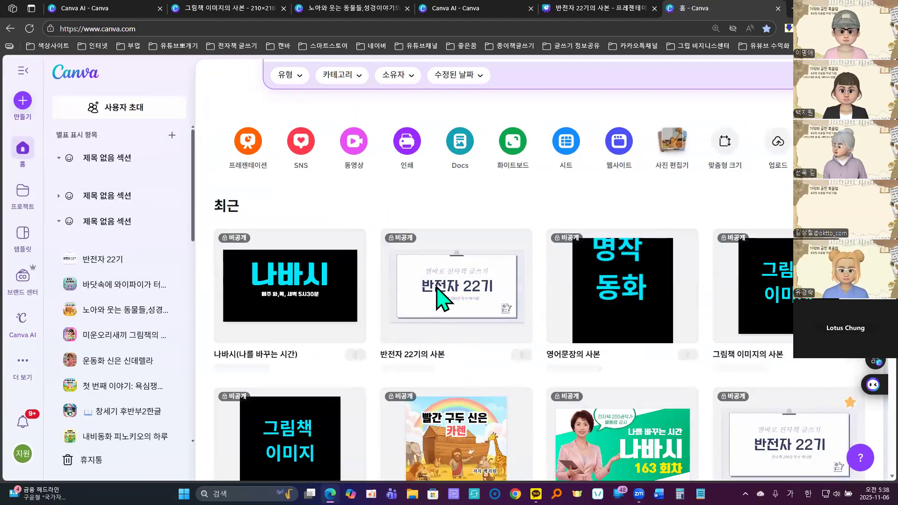
{"action": "scroll", "coordinate": [446, 294], "scroll_direction": "up", "scroll_amount": 3}
{"action": "scroll", "coordinate": [465, 322], "scroll_direction": "down", "scroll_amount": 3}
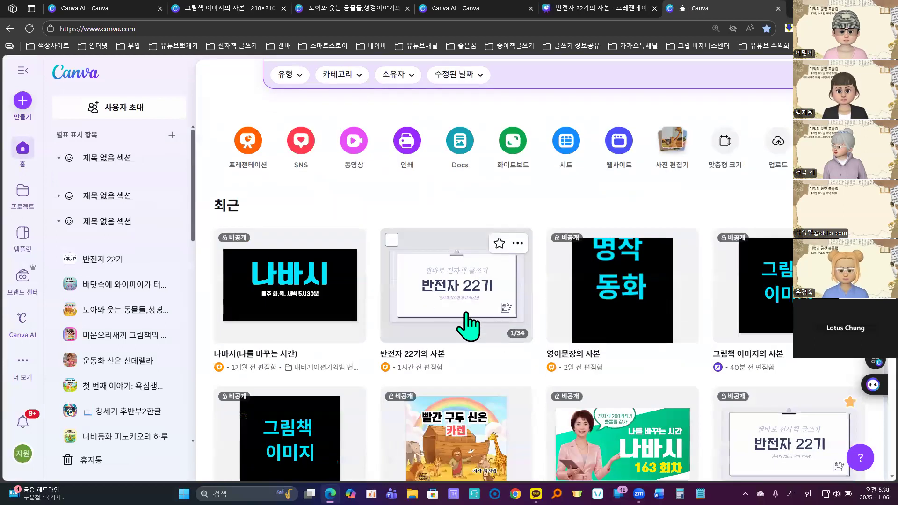
{"action": "left_click", "coordinate": [438, 291]}
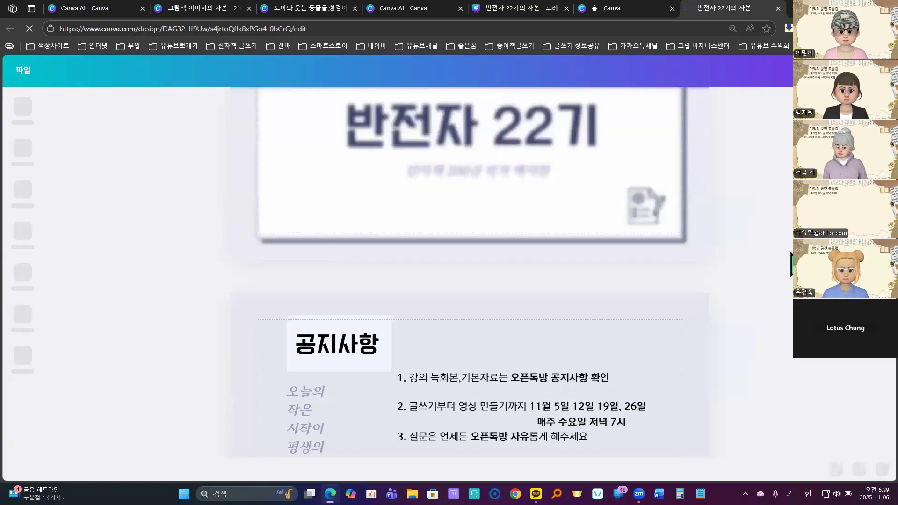
Step: Look through the 반전자 22기 presentation up to page 21 and select Little Red Riding Hood in the 영어동화 명작 30권 list
{"action": "scroll", "coordinate": [738, 285], "scroll_direction": "down", "scroll_amount": 10}
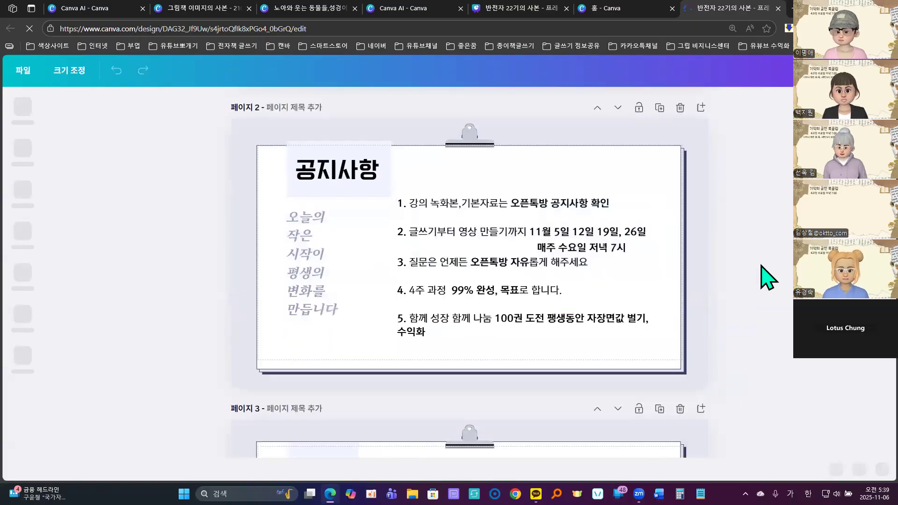
{"action": "scroll", "coordinate": [629, 288], "scroll_direction": "down", "scroll_amount": 3}
{"action": "scroll", "coordinate": [569, 287], "scroll_direction": "down", "scroll_amount": 7}
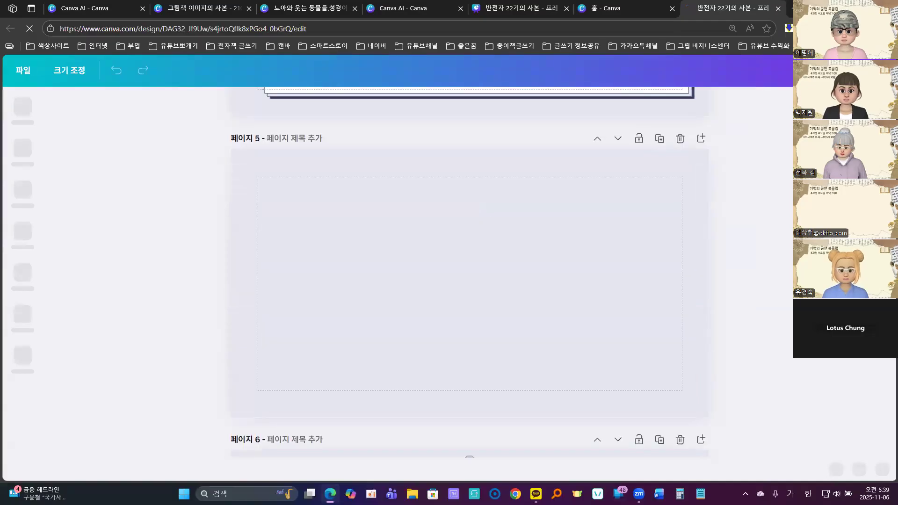
{"action": "scroll", "coordinate": [778, 274], "scroll_direction": "down", "scroll_amount": 4}
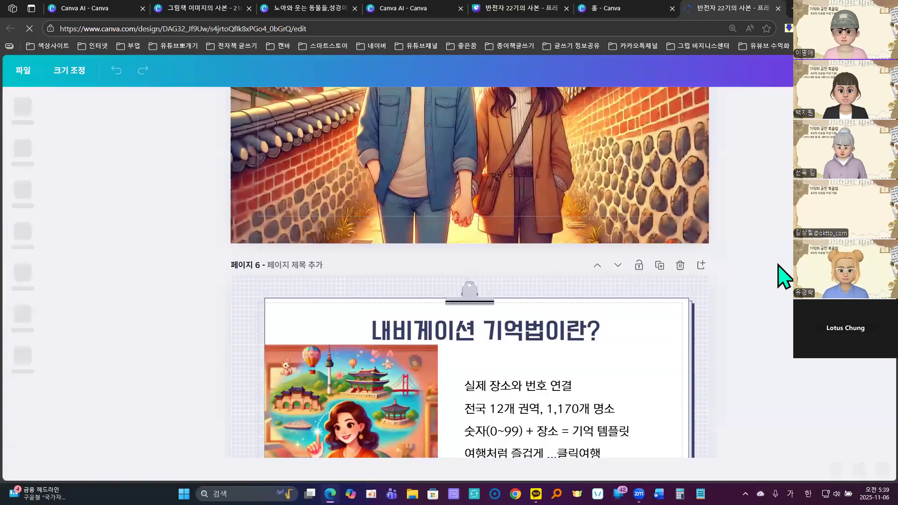
{"action": "scroll", "coordinate": [778, 273], "scroll_direction": "down", "scroll_amount": 2}
{"action": "scroll", "coordinate": [779, 274], "scroll_direction": "down", "scroll_amount": 9}
{"action": "scroll", "coordinate": [779, 276], "scroll_direction": "up", "scroll_amount": 4}
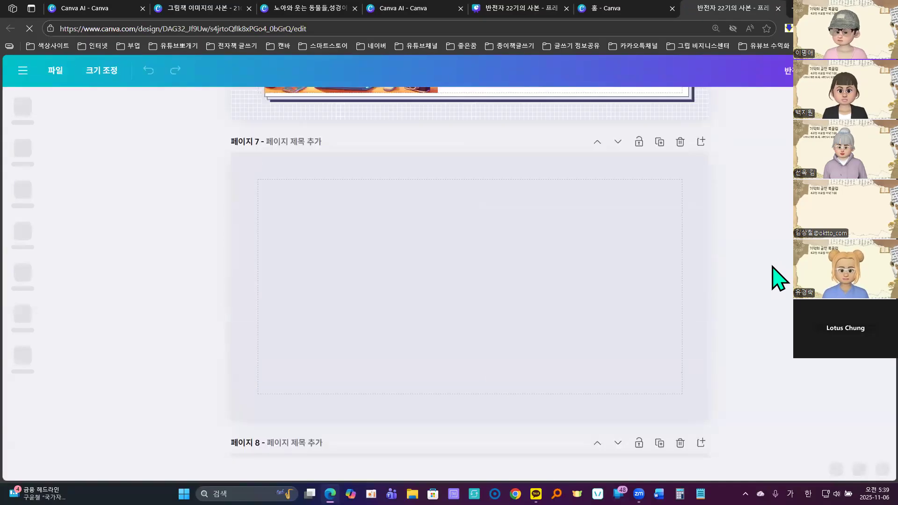
{"action": "scroll", "coordinate": [778, 278], "scroll_direction": "down", "scroll_amount": 20}
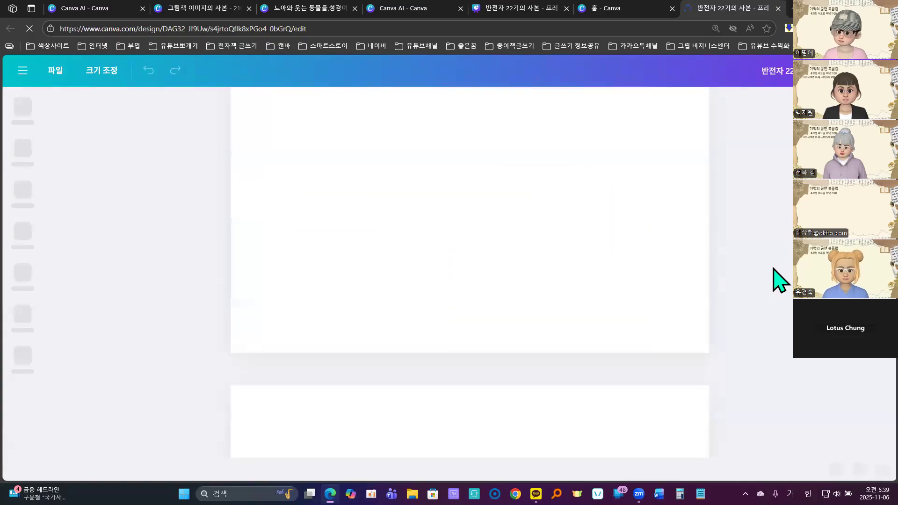
{"action": "scroll", "coordinate": [778, 279], "scroll_direction": "down", "scroll_amount": 5}
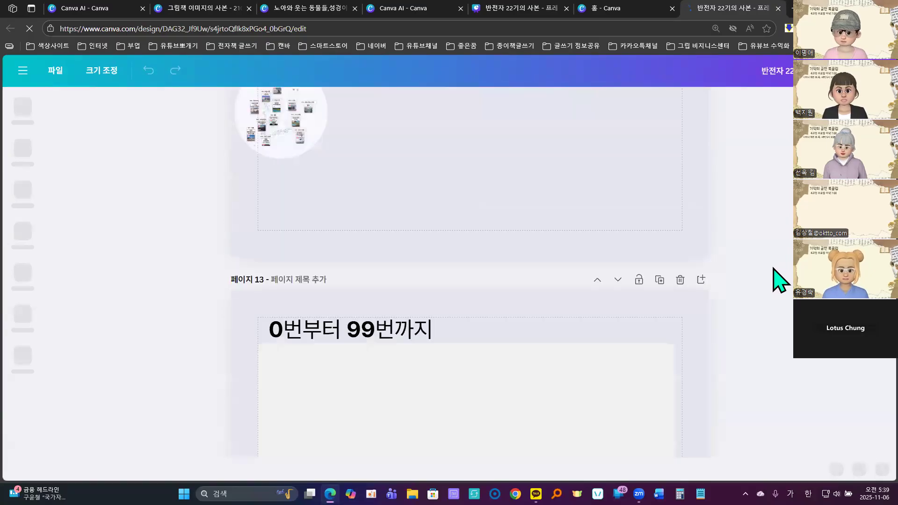
{"action": "scroll", "coordinate": [779, 280], "scroll_direction": "down", "scroll_amount": 8}
{"action": "scroll", "coordinate": [778, 279], "scroll_direction": "down", "scroll_amount": 9}
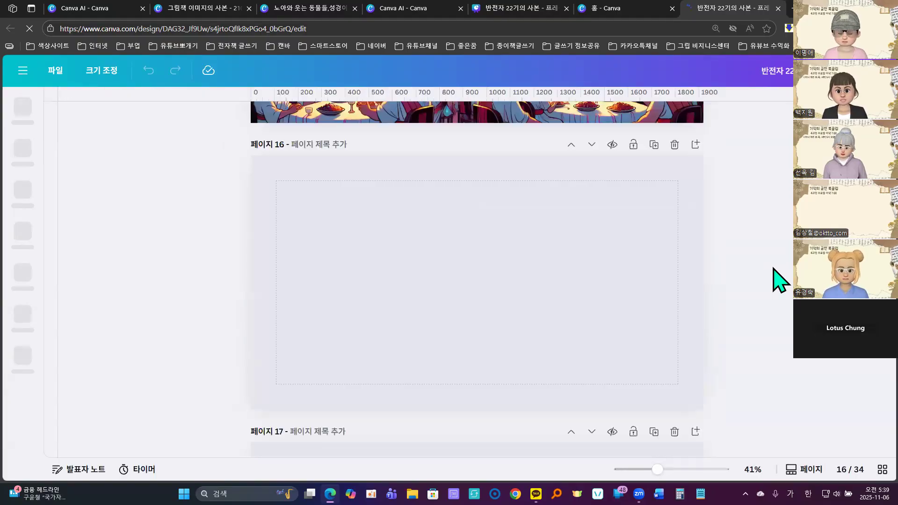
{"action": "scroll", "coordinate": [778, 279], "scroll_direction": "down", "scroll_amount": 6}
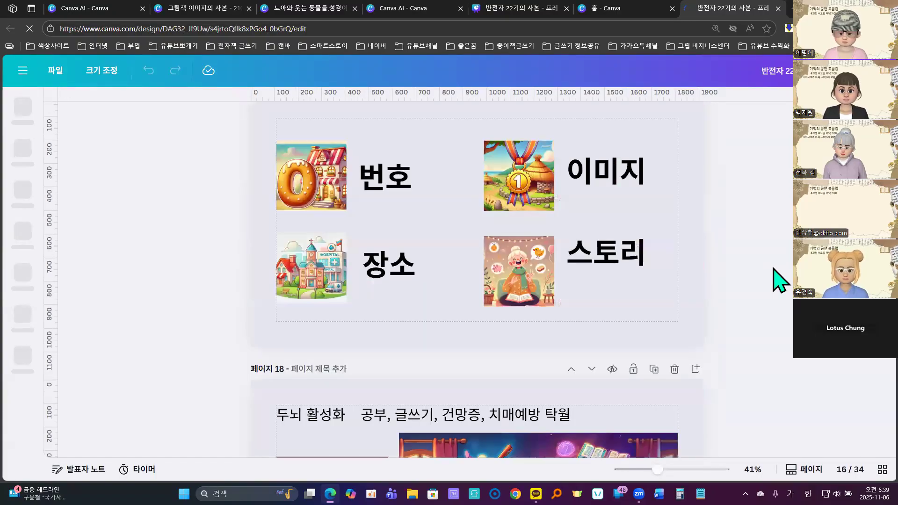
{"action": "scroll", "coordinate": [778, 279], "scroll_direction": "down", "scroll_amount": 7}
{"action": "scroll", "coordinate": [778, 279], "scroll_direction": "down", "scroll_amount": 12}
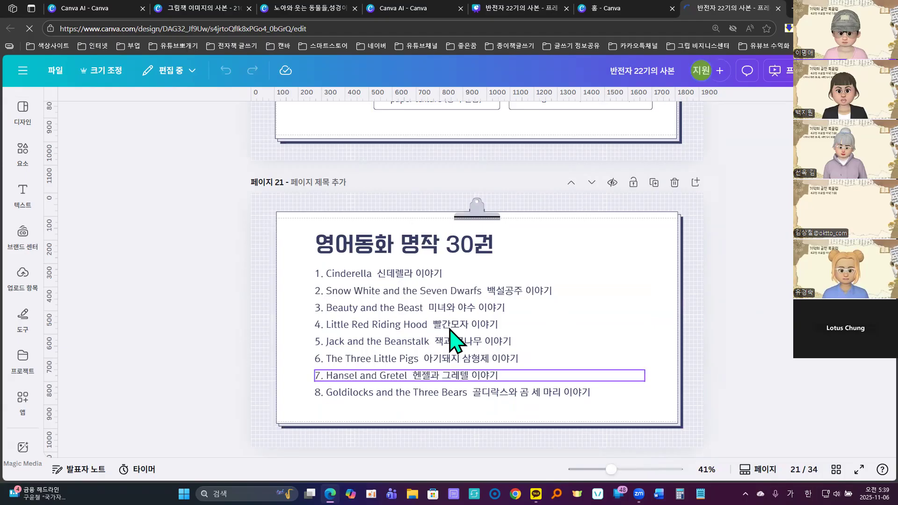
{"action": "left_click", "coordinate": [465, 330]}
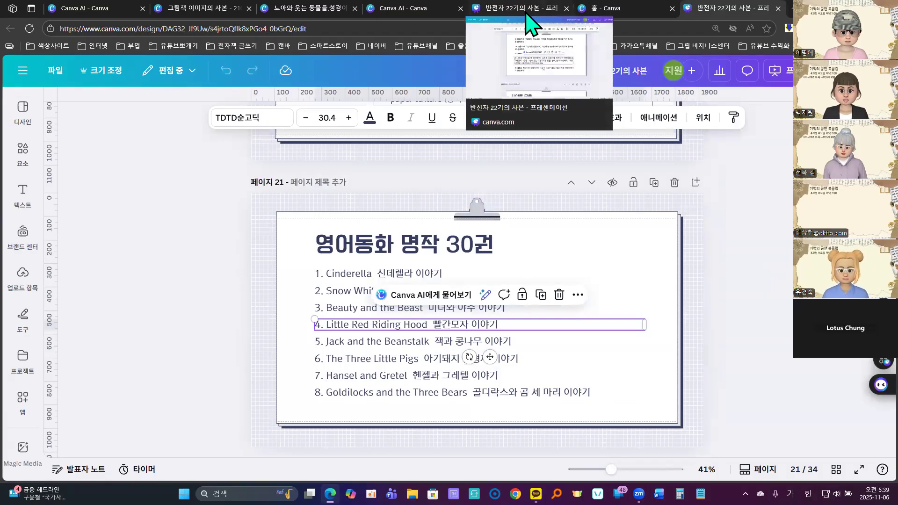
Step: In the Canva AI chat about 빨간 구두, return to the first prompt and highlight its title and the request "이 내용에 대한 줄거리를 써줘"
{"action": "left_click", "coordinate": [100, 7]}
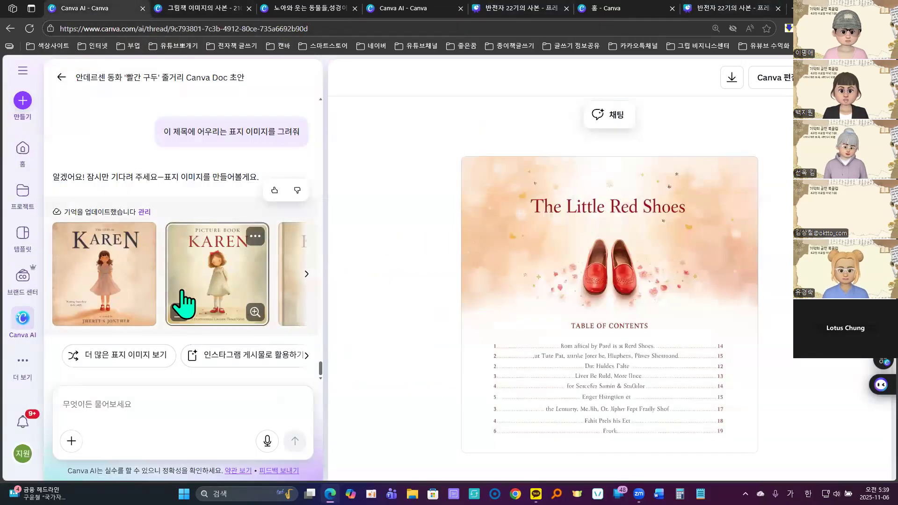
{"action": "scroll", "coordinate": [182, 304], "scroll_direction": "up", "scroll_amount": 15}
{"action": "scroll", "coordinate": [186, 290], "scroll_direction": "up", "scroll_amount": 10}
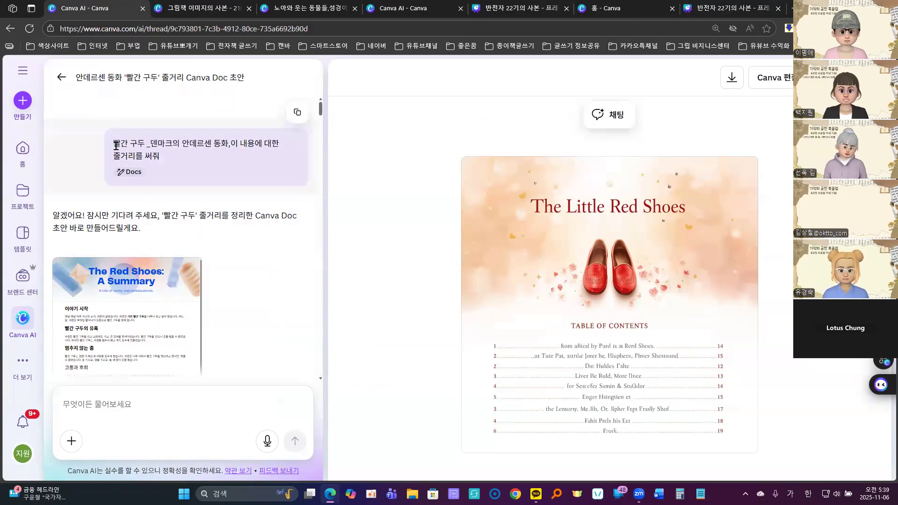
{"action": "left_click_drag", "start_coordinate": [115, 145], "coordinate": [150, 145]}
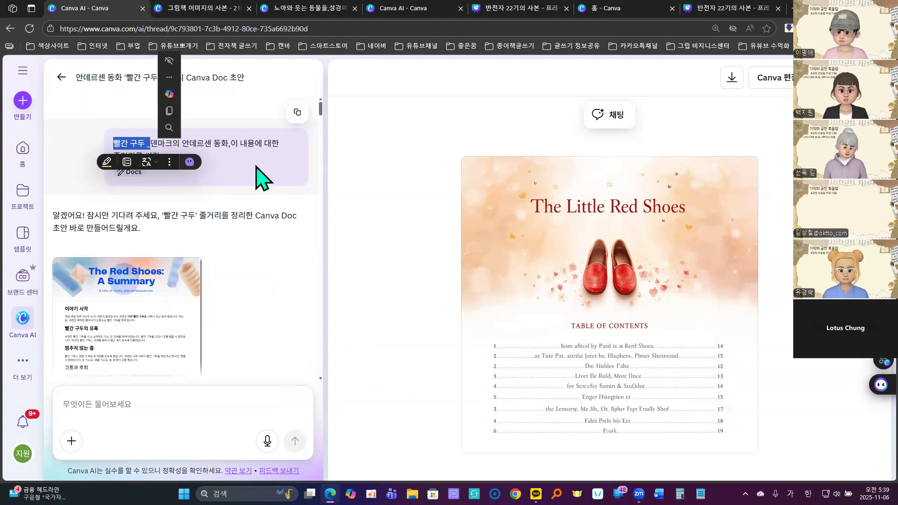
{"action": "double_click", "coordinate": [233, 143]}
{"action": "left_click_drag", "start_coordinate": [244, 154], "coordinate": [251, 165]}
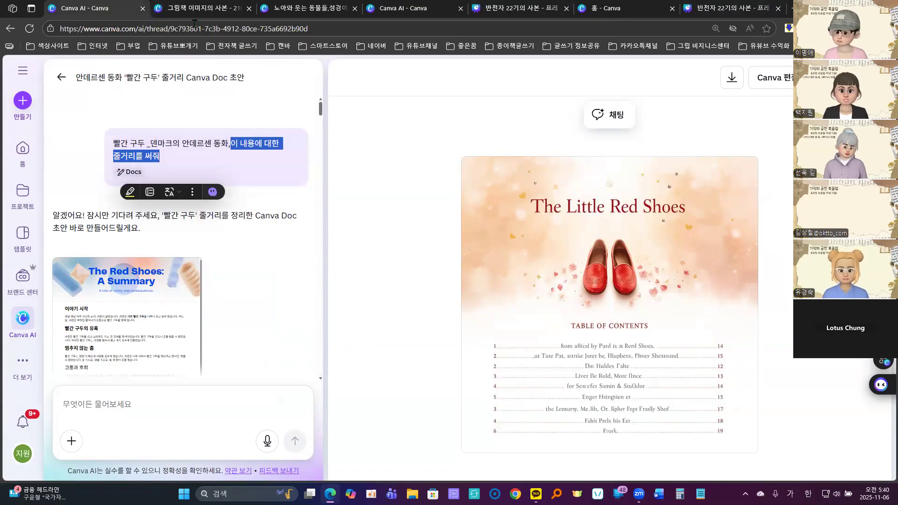
Step: Switch to the 그림책 이미지의 사본 design and view the illustrations on pages 5 to 7
{"action": "mouse_move", "coordinate": [195, 3]}
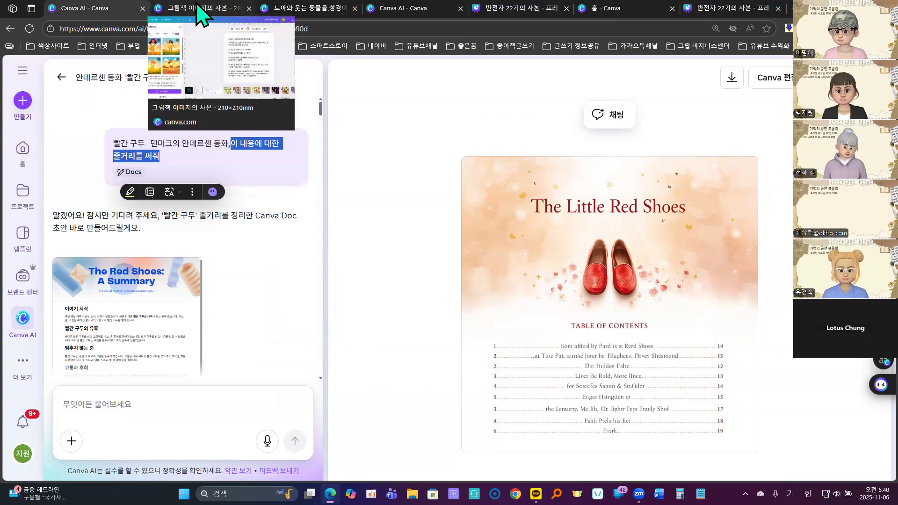
{"action": "left_click", "coordinate": [200, 10]}
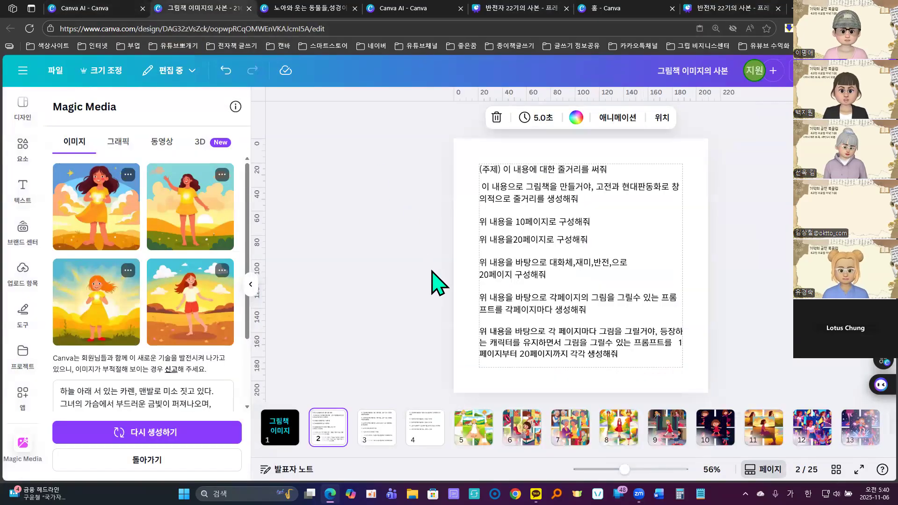
{"action": "left_click", "coordinate": [472, 432]}
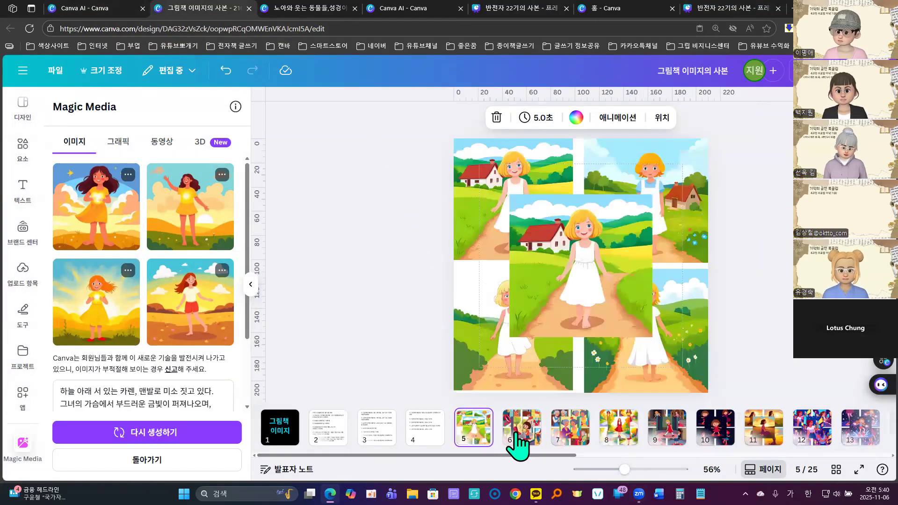
{"action": "left_click", "coordinate": [538, 437]}
{"action": "left_click", "coordinate": [569, 437]}
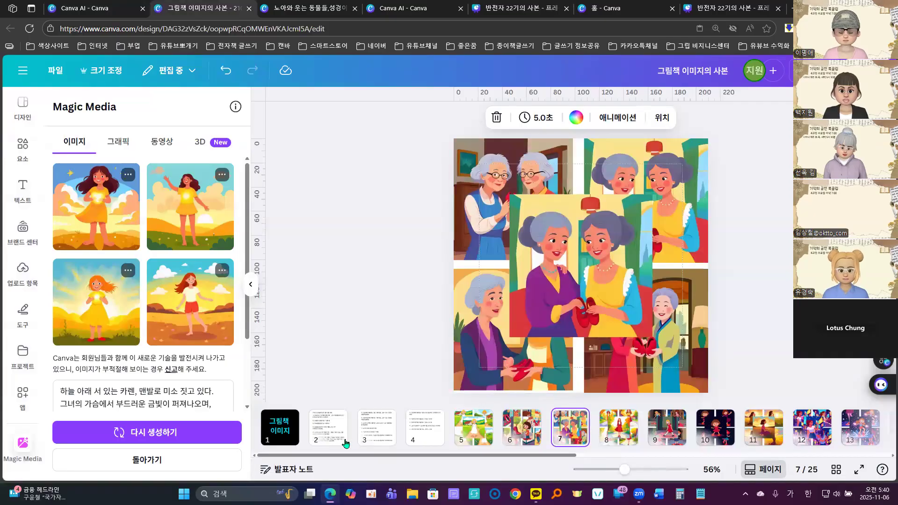
Step: Review the prompt texts on pages 2, 3 and 4 of the design and return to page 2
{"action": "left_click", "coordinate": [327, 437]}
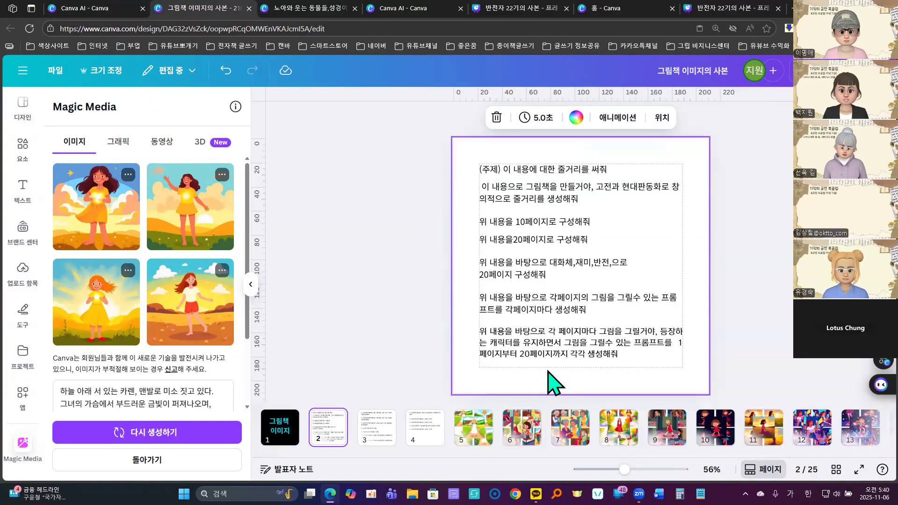
{"action": "left_click", "coordinate": [383, 432]}
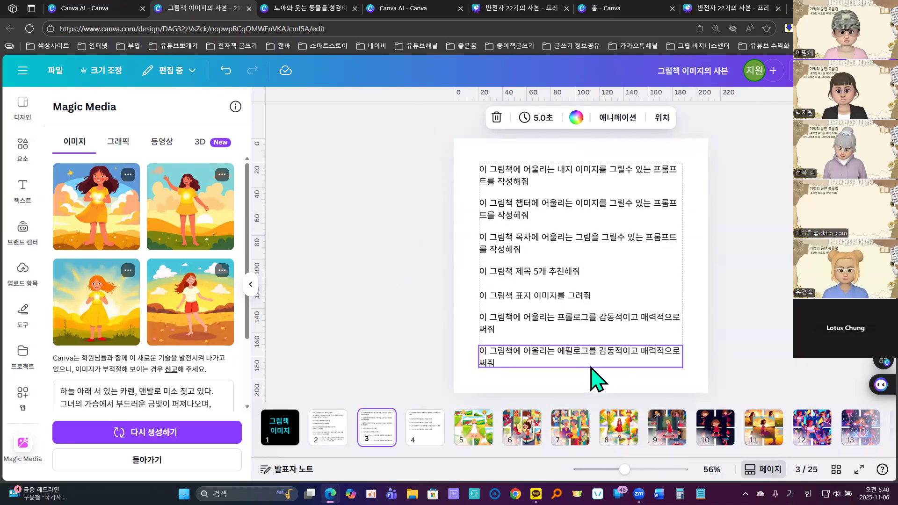
{"action": "left_click", "coordinate": [426, 443]}
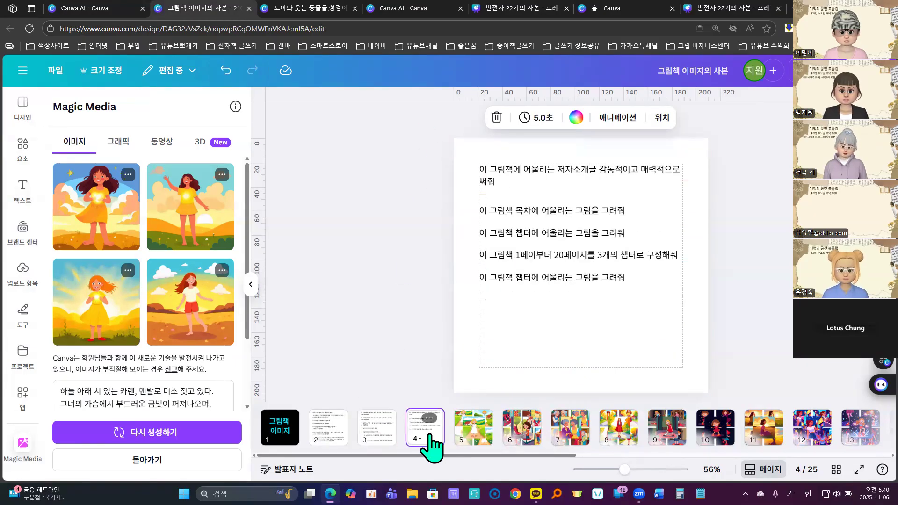
{"action": "left_click", "coordinate": [331, 427]}
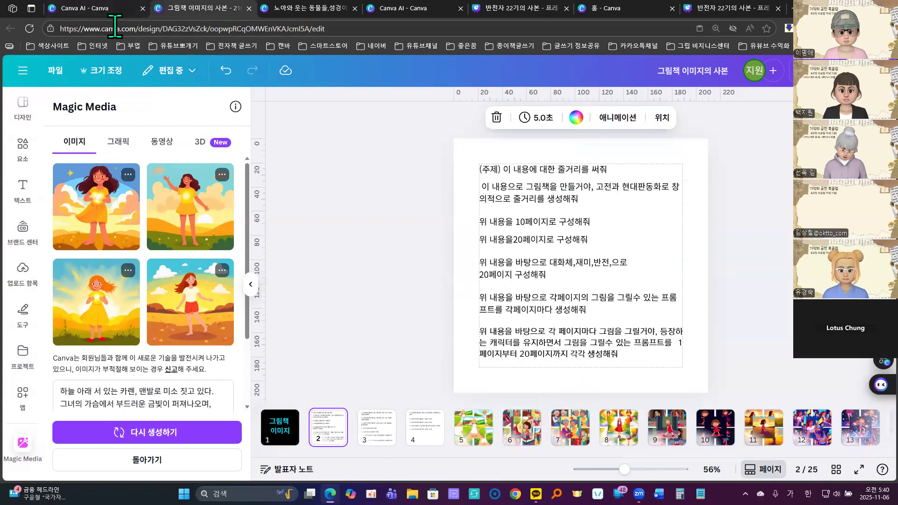
Step: Back in the 빨간 구두 Canva AI chat, open the "The Red Shoes: A Summary" document and read it through to 이야기 마무리
{"action": "left_click", "coordinate": [96, 10]}
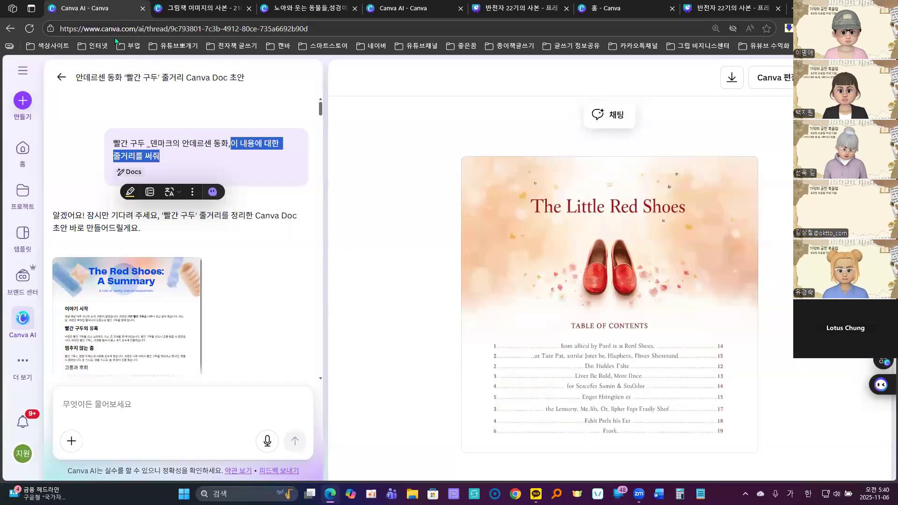
{"action": "left_click", "coordinate": [307, 174]}
{"action": "left_click", "coordinate": [68, 159]}
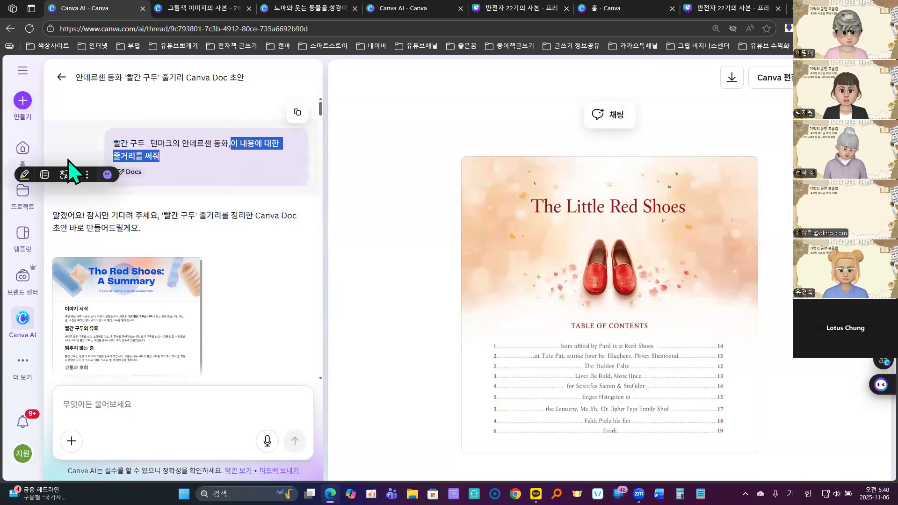
{"action": "left_click", "coordinate": [383, 204]}
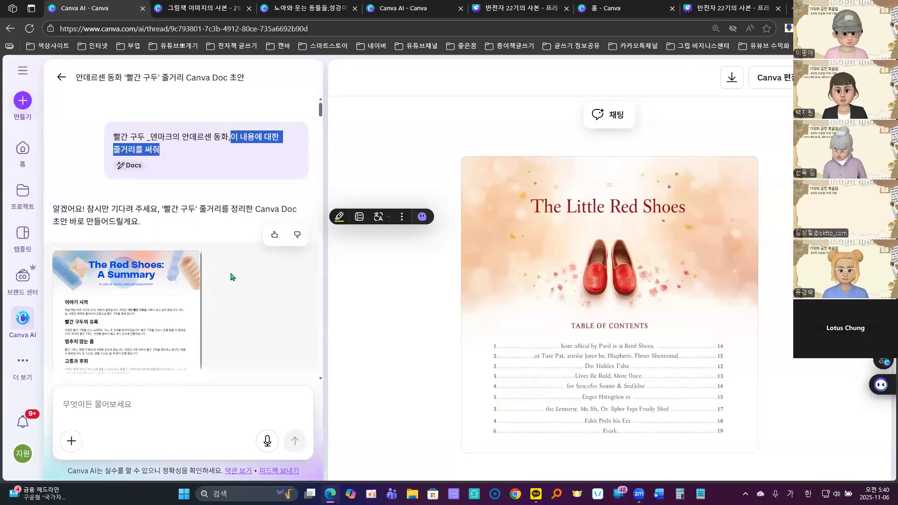
{"action": "scroll", "coordinate": [234, 276], "scroll_direction": "down", "scroll_amount": 3}
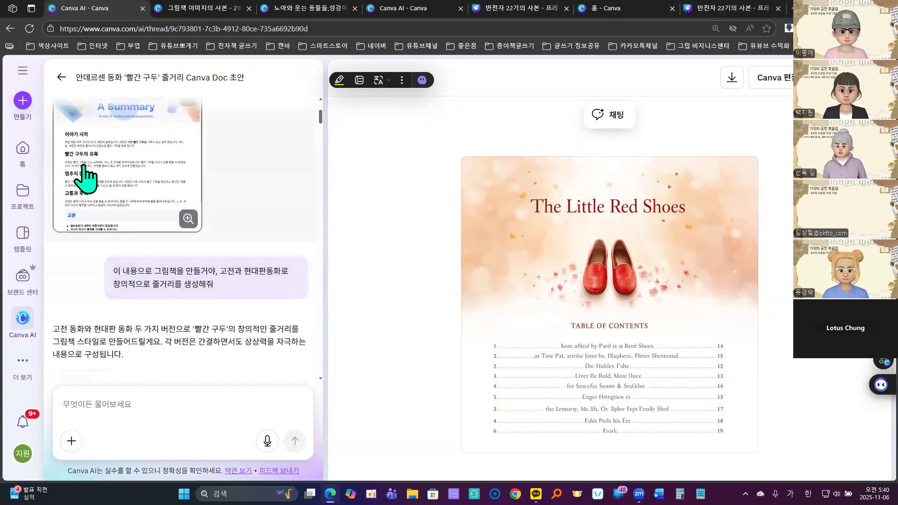
{"action": "left_click", "coordinate": [101, 166]}
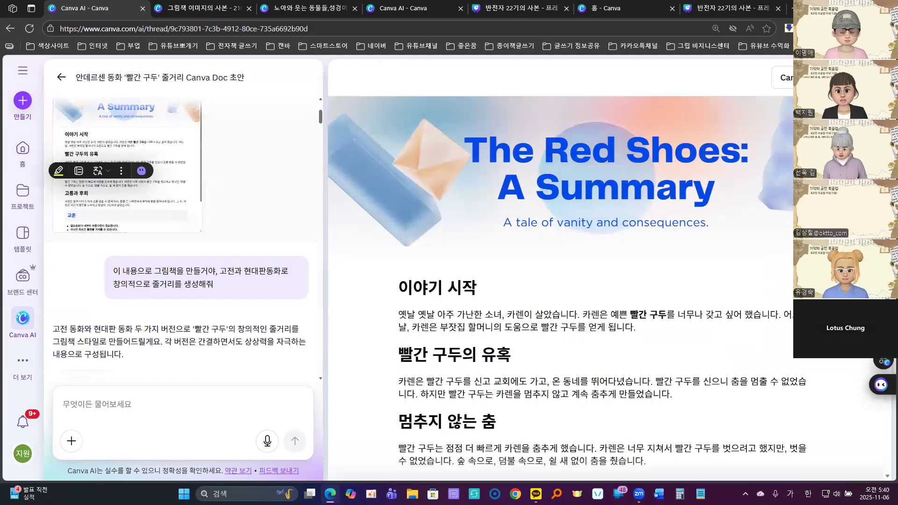
{"action": "scroll", "coordinate": [751, 208], "scroll_direction": "down", "scroll_amount": 4}
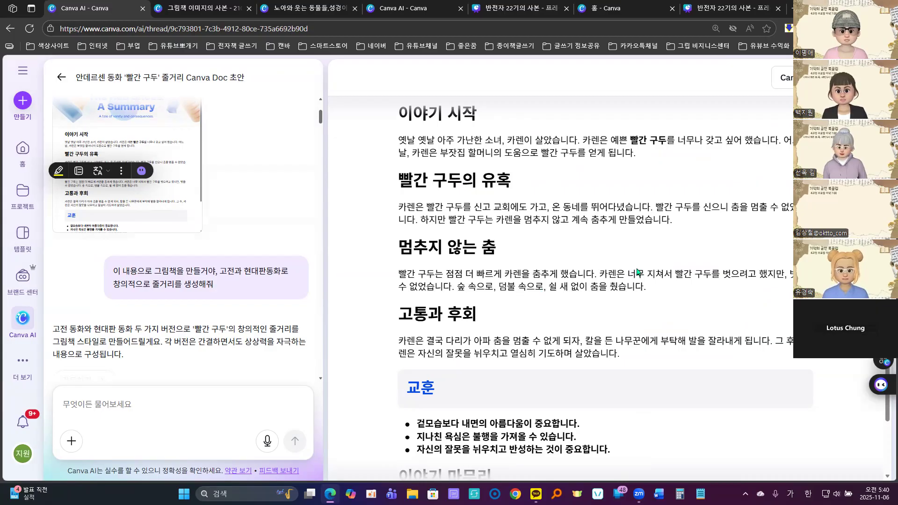
{"action": "scroll", "coordinate": [637, 271], "scroll_direction": "down", "scroll_amount": 2}
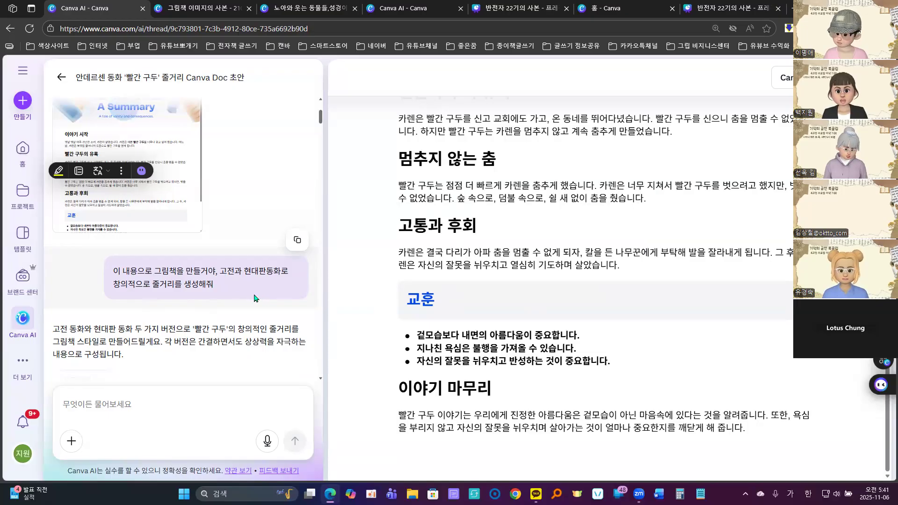
Step: Review the follow-up prompts in the chat, open the 10-page story draft and highlight the page 1 title 꿈꾸는 소녀
{"action": "scroll", "coordinate": [236, 269], "scroll_direction": "down", "scroll_amount": 4}
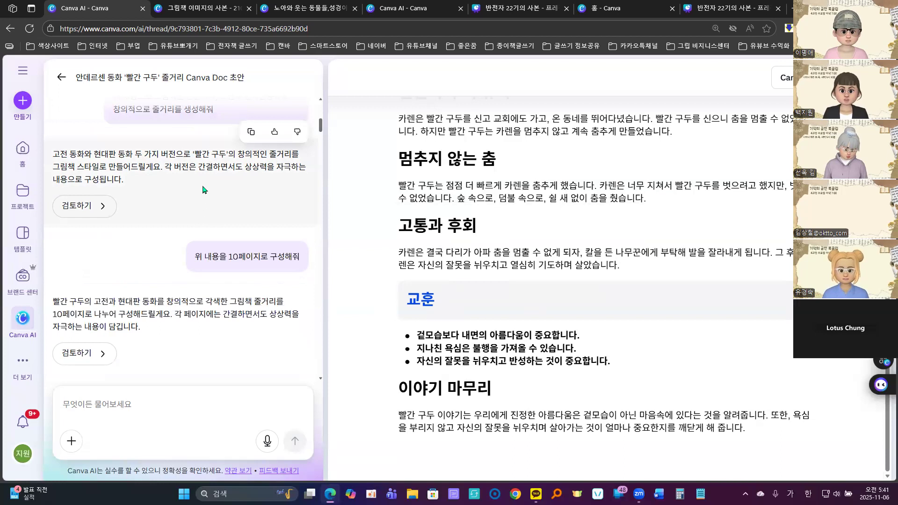
{"action": "scroll", "coordinate": [203, 189], "scroll_direction": "down", "scroll_amount": 3}
{"action": "scroll", "coordinate": [229, 234], "scroll_direction": "up", "scroll_amount": 3}
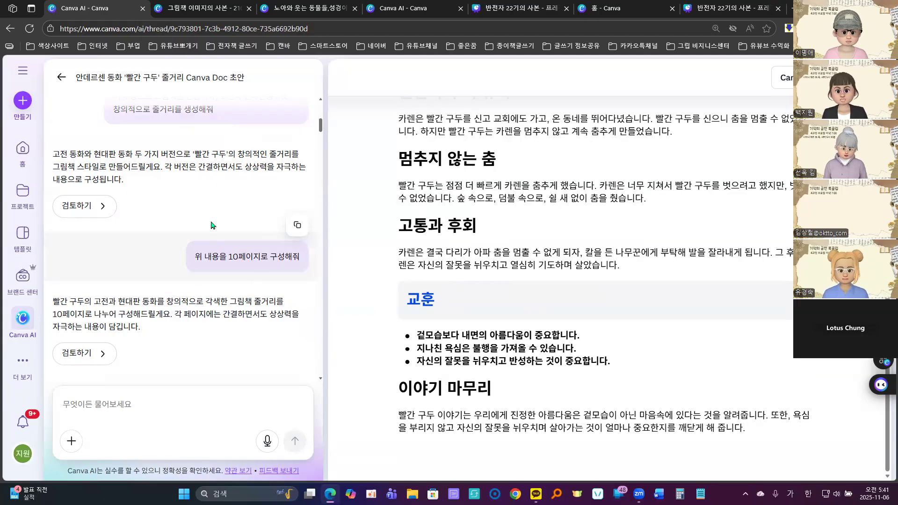
{"action": "scroll", "coordinate": [276, 278], "scroll_direction": "down", "scroll_amount": 3}
{"action": "left_click", "coordinate": [91, 181]}
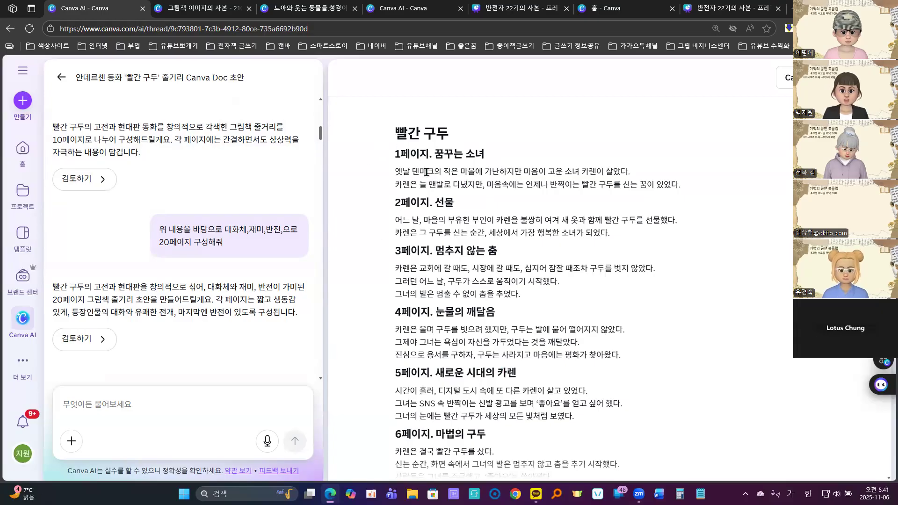
{"action": "left_click_drag", "start_coordinate": [434, 153], "coordinate": [485, 154]}
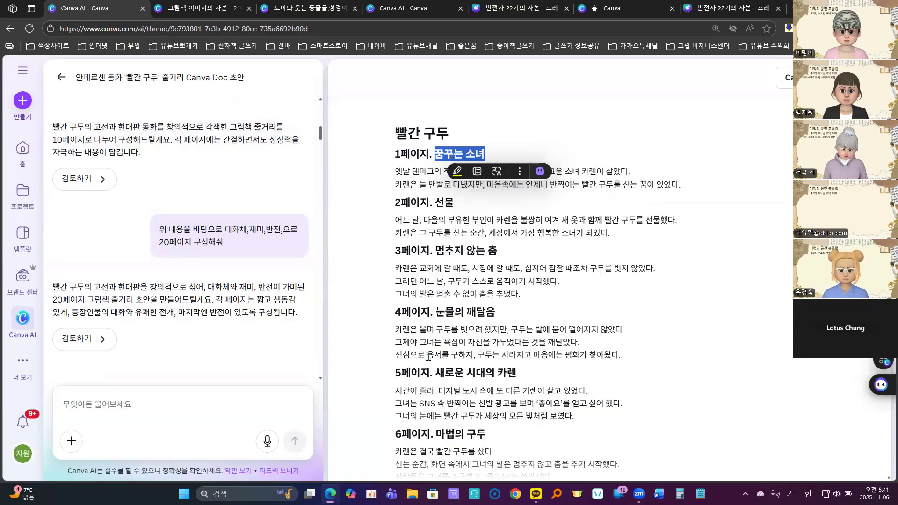
{"action": "left_click", "coordinate": [732, 252]}
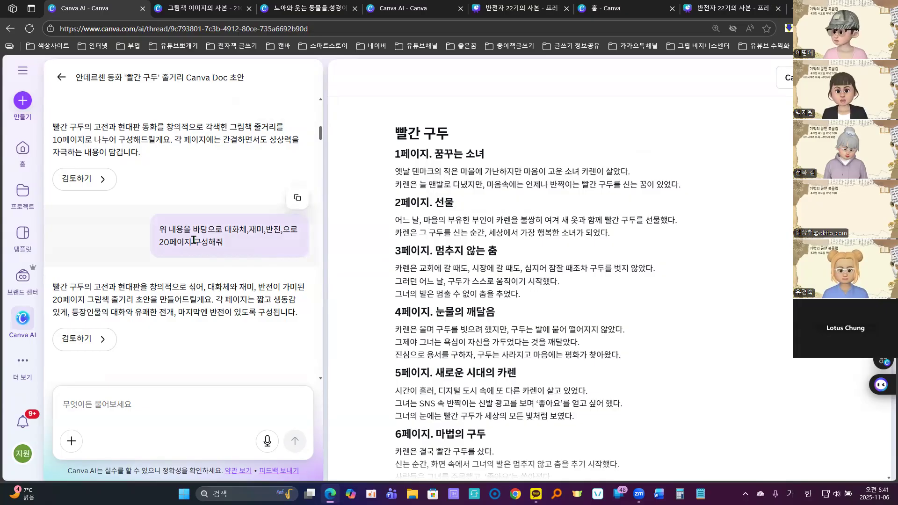
Step: Check the dialogue-and-twist prompt on page 2 of 그림책 이미지의 사본, then open and read the 20-page story draft in the Canva AI chat
{"action": "left_click", "coordinate": [202, 9]}
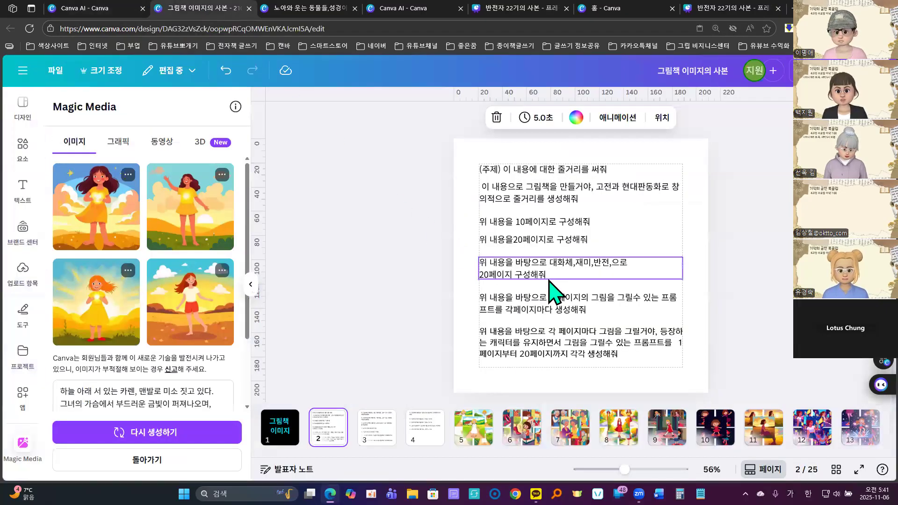
{"action": "left_click", "coordinate": [103, 10]}
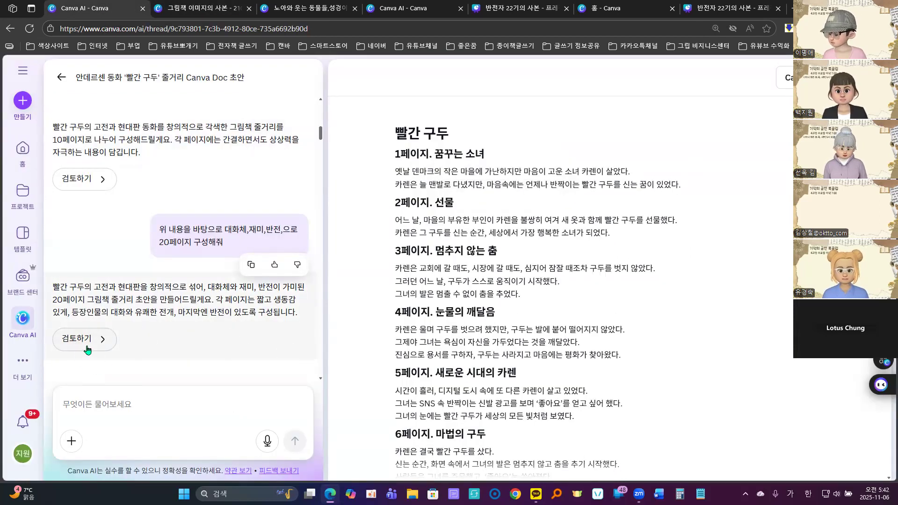
{"action": "left_click", "coordinate": [75, 338]}
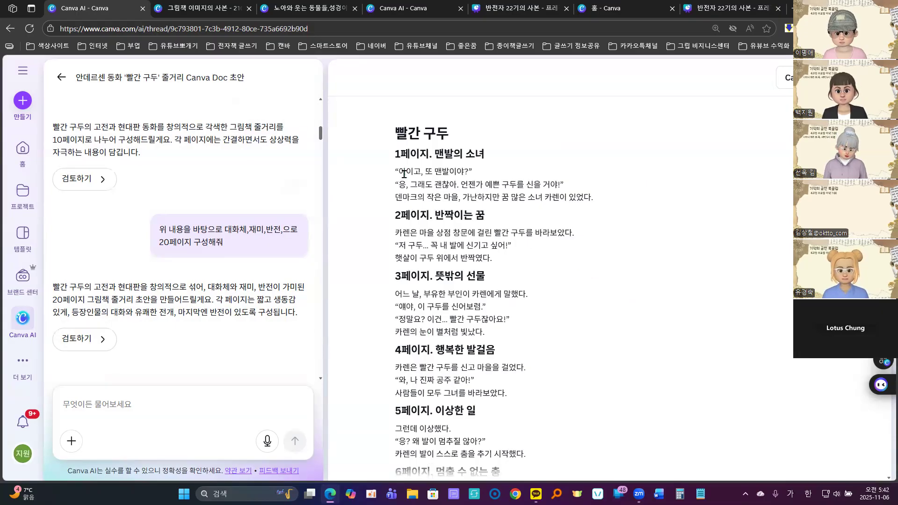
{"action": "scroll", "coordinate": [483, 234], "scroll_direction": "down", "scroll_amount": 4}
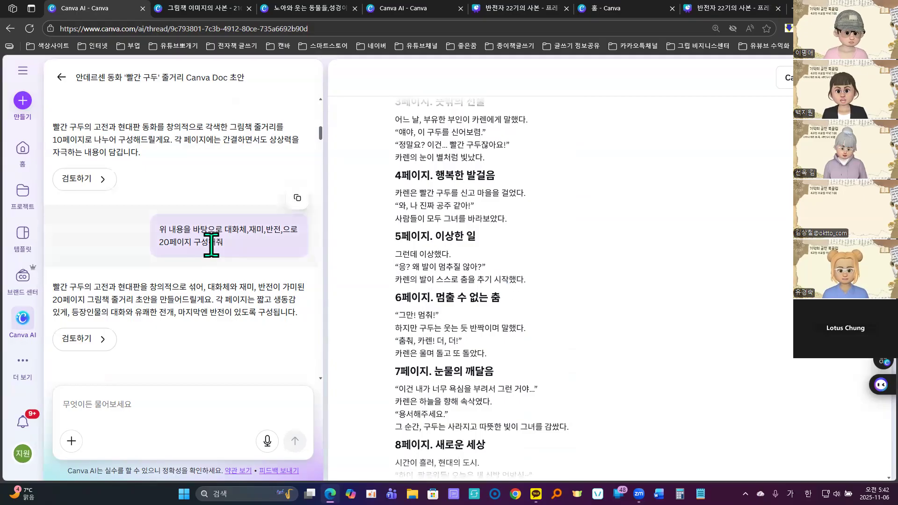
{"action": "scroll", "coordinate": [211, 242], "scroll_direction": "down", "scroll_amount": 4}
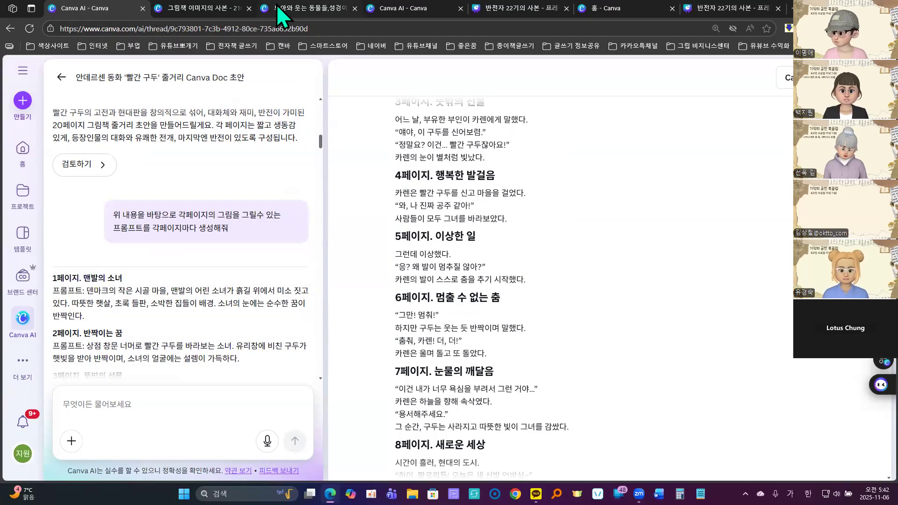
Step: Switch to the 노아와 웃는 동물들,성경이야기의 사본 design, view story text pages 11 to 17 and return to page 9
{"action": "left_click", "coordinate": [307, 13]}
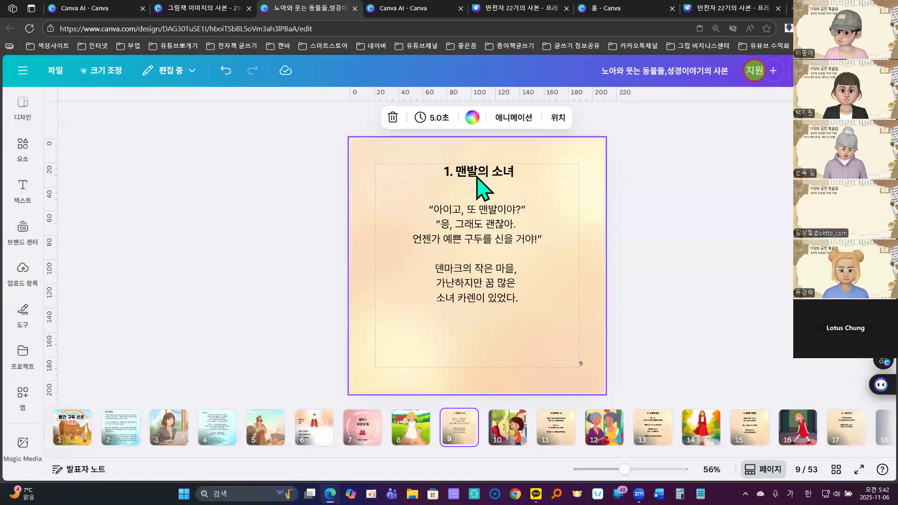
{"action": "left_click", "coordinate": [556, 432]}
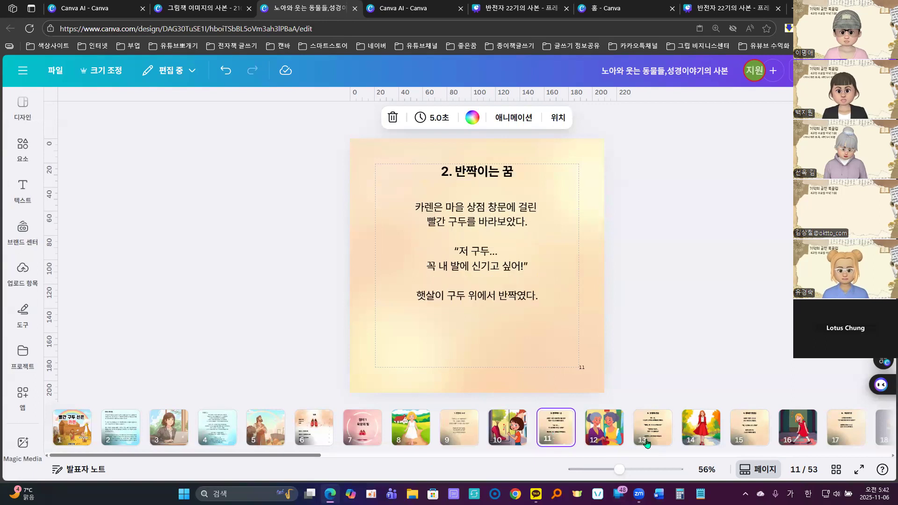
{"action": "left_click", "coordinate": [663, 432]}
{"action": "left_click", "coordinate": [748, 428]}
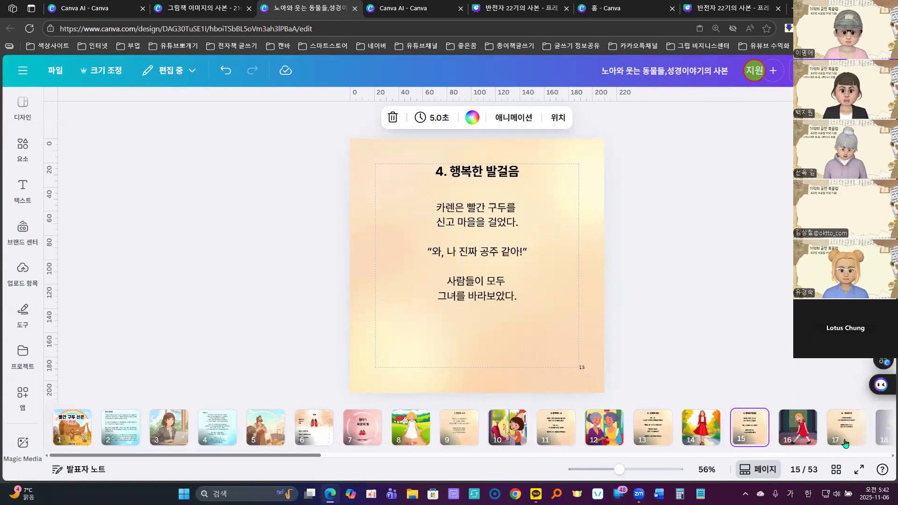
{"action": "left_click", "coordinate": [825, 435]}
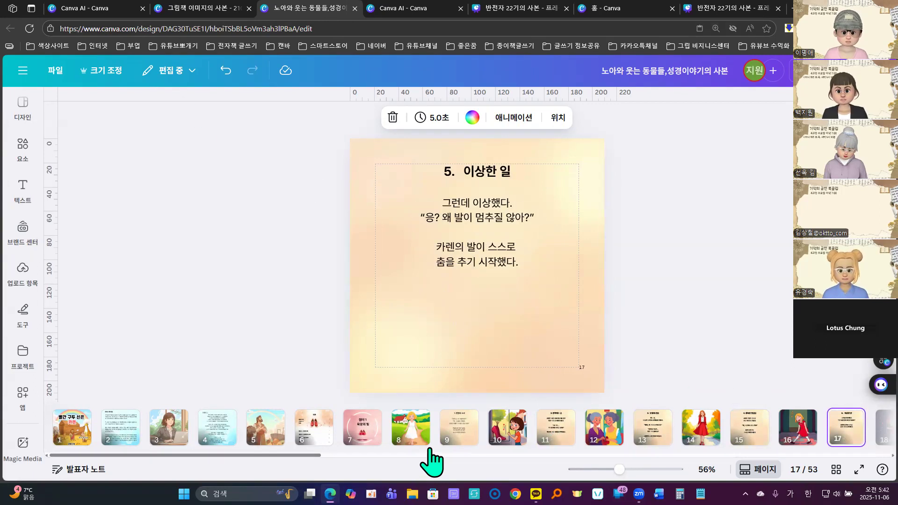
{"action": "left_click", "coordinate": [458, 441]}
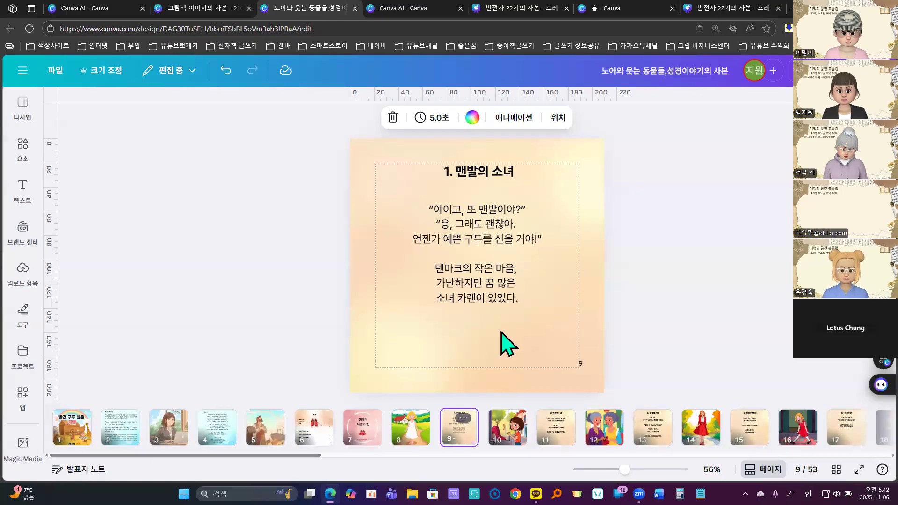
Step: Back in the 빨간 구두 chat, examine the per-page image prompts for pages 1 to 20 and the character-consistent version below them
{"action": "left_click", "coordinate": [92, 10]}
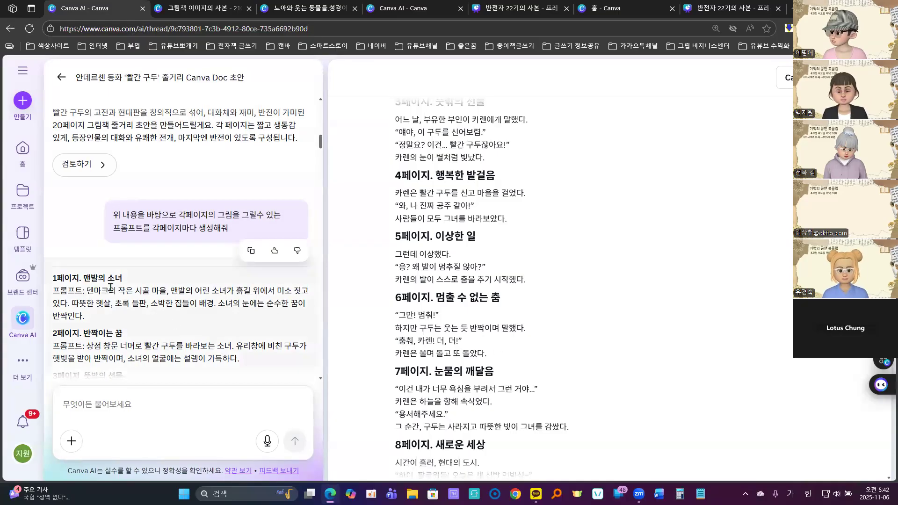
{"action": "scroll", "coordinate": [107, 270], "scroll_direction": "down", "scroll_amount": 4}
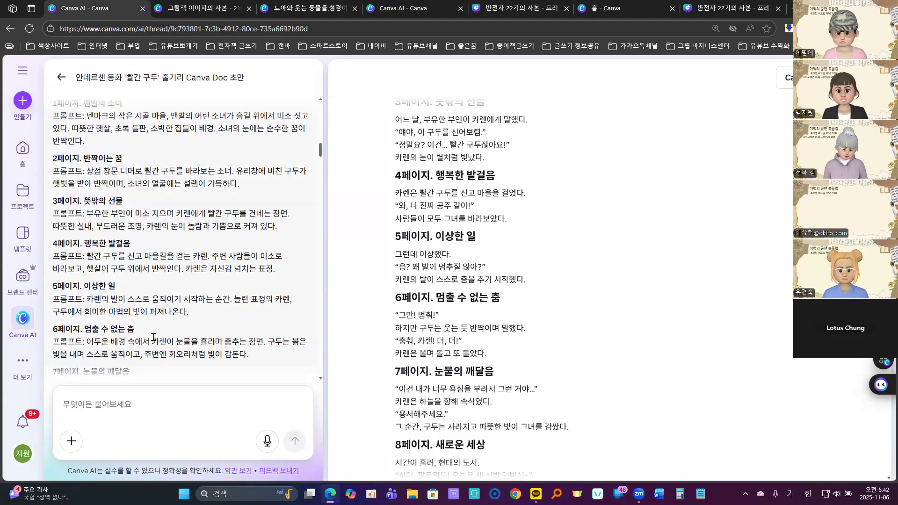
{"action": "scroll", "coordinate": [160, 263], "scroll_direction": "down", "scroll_amount": 8}
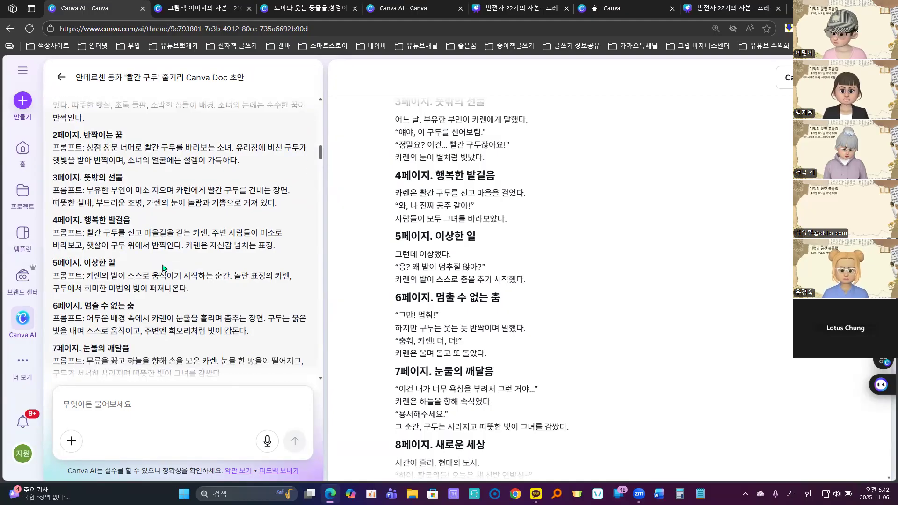
{"action": "scroll", "coordinate": [188, 232], "scroll_direction": "down", "scroll_amount": 8}
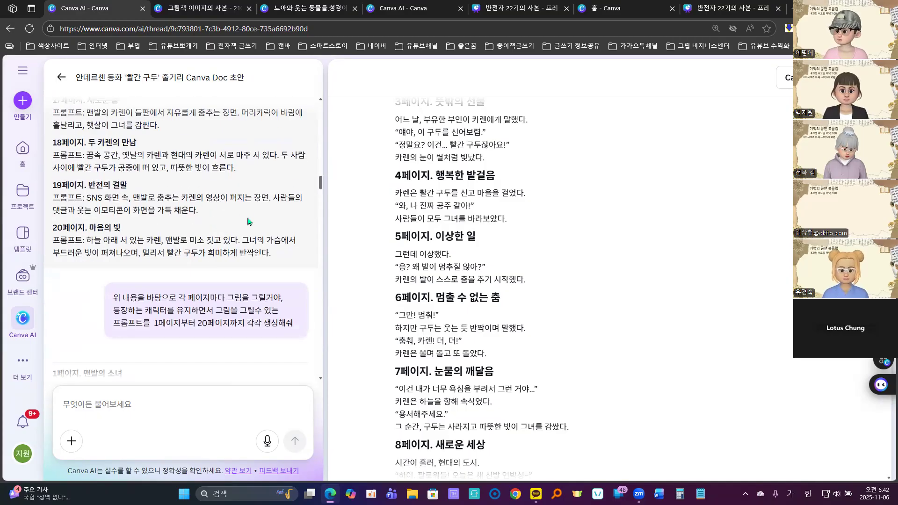
{"action": "scroll", "coordinate": [198, 214], "scroll_direction": "up", "scroll_amount": 4}
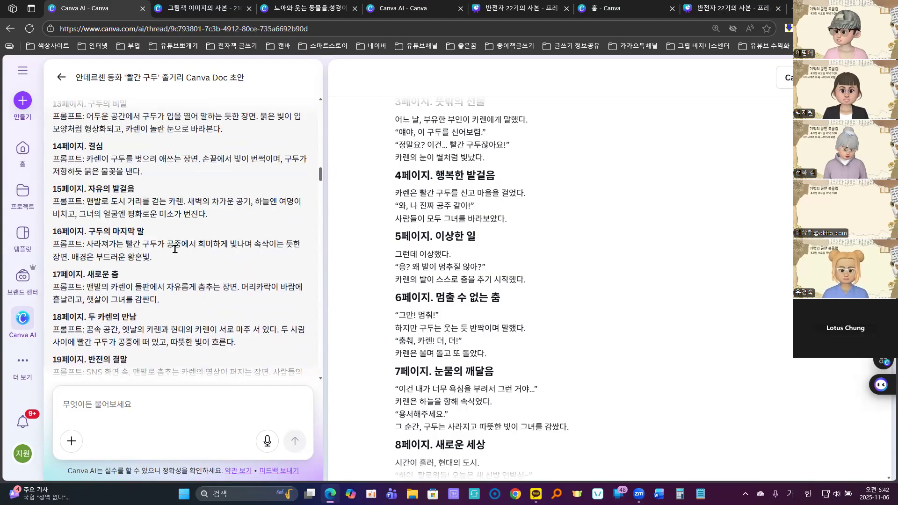
{"action": "scroll", "coordinate": [175, 249], "scroll_direction": "down", "scroll_amount": 4}
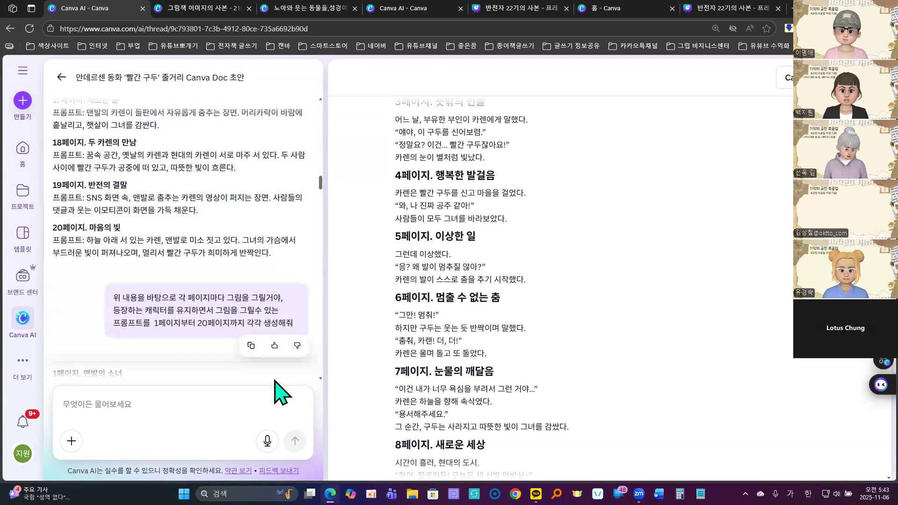
{"action": "scroll", "coordinate": [189, 346], "scroll_direction": "down", "scroll_amount": 4}
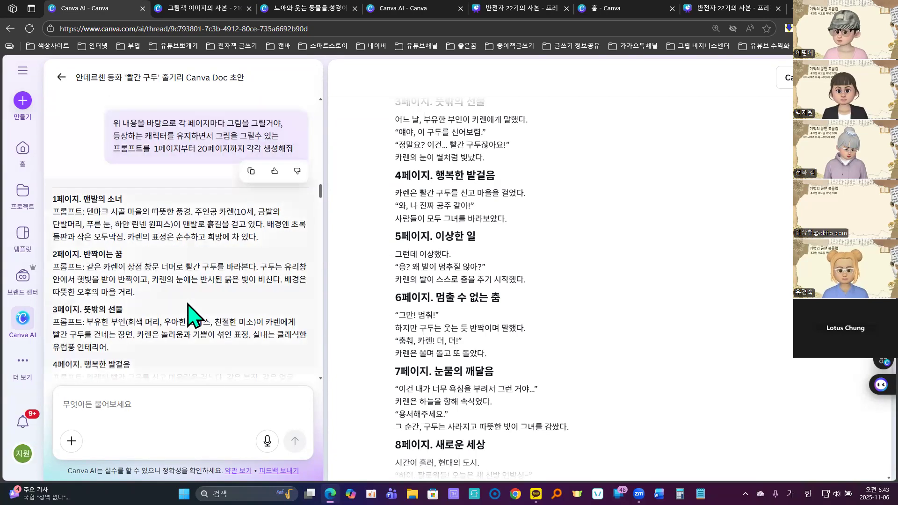
{"action": "scroll", "coordinate": [210, 285], "scroll_direction": "down", "scroll_amount": 3}
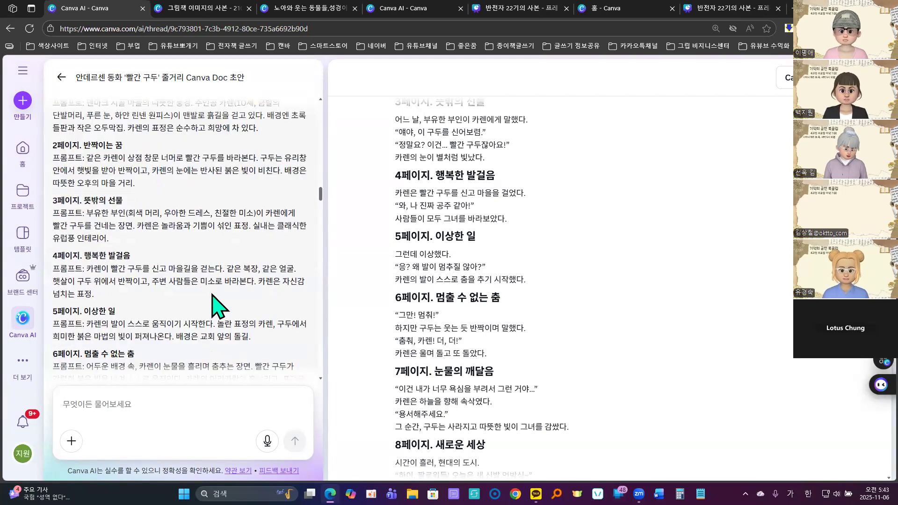
{"action": "scroll", "coordinate": [217, 307], "scroll_direction": "up", "scroll_amount": 3}
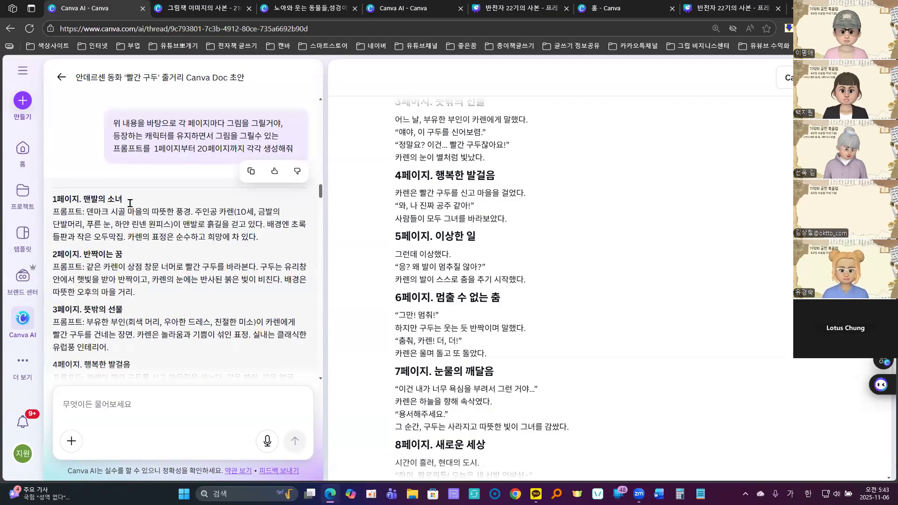
Step: In the 그림책 이미지의 사본 design, move the large overlapping girl image off page 5 to uncover the four illustrations
{"action": "left_click", "coordinate": [186, 8]}
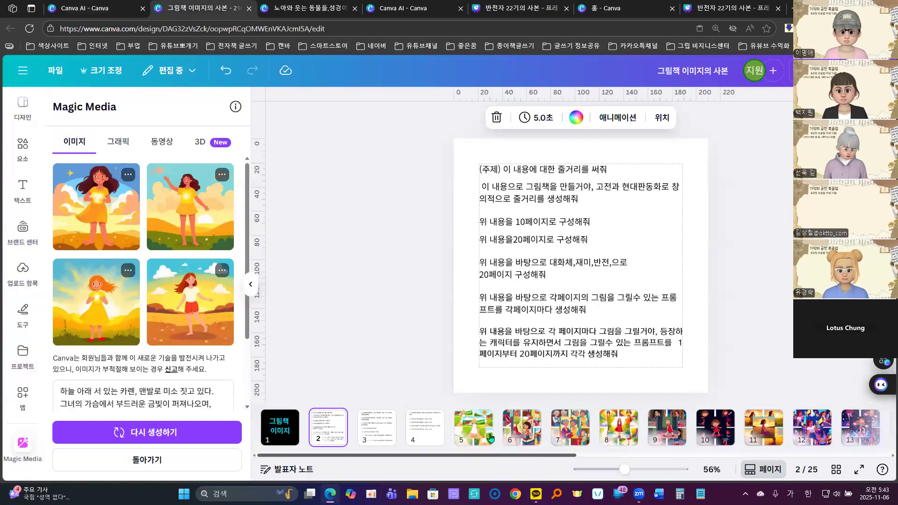
{"action": "left_click", "coordinate": [474, 429]}
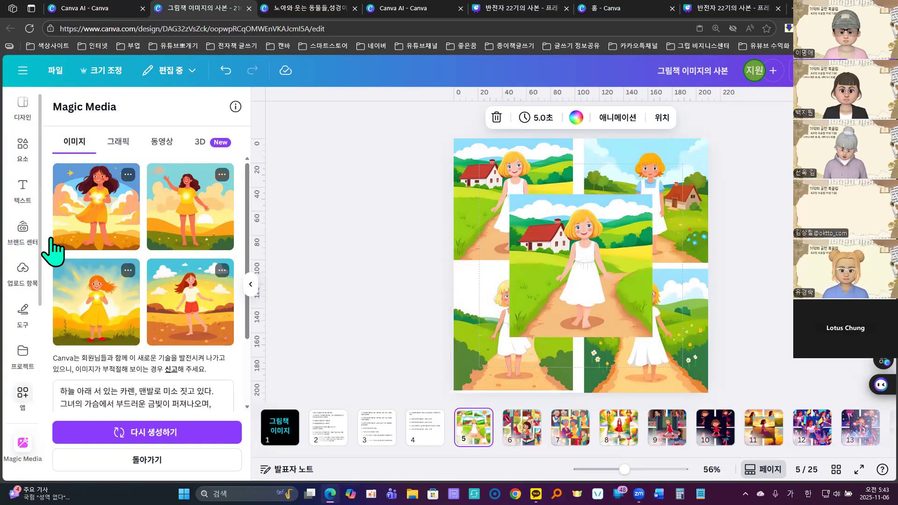
{"action": "left_click_drag", "start_coordinate": [580, 287], "coordinate": [795, 267]}
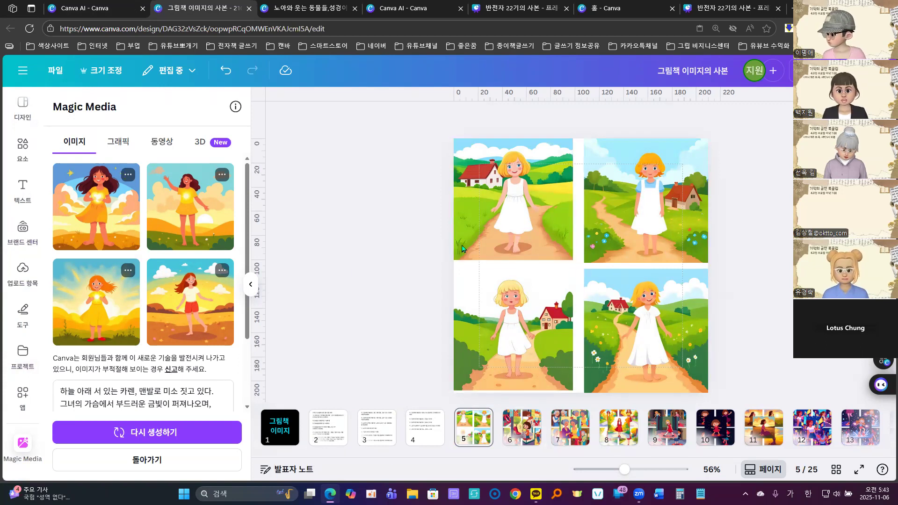
Step: Enlarge page 5 to 118% and compare the four barefoot girl illustrations
{"action": "left_click_drag", "start_coordinate": [625, 469], "coordinate": [627, 468]}
{"action": "scroll", "coordinate": [582, 270], "scroll_direction": "up", "scroll_amount": 5}
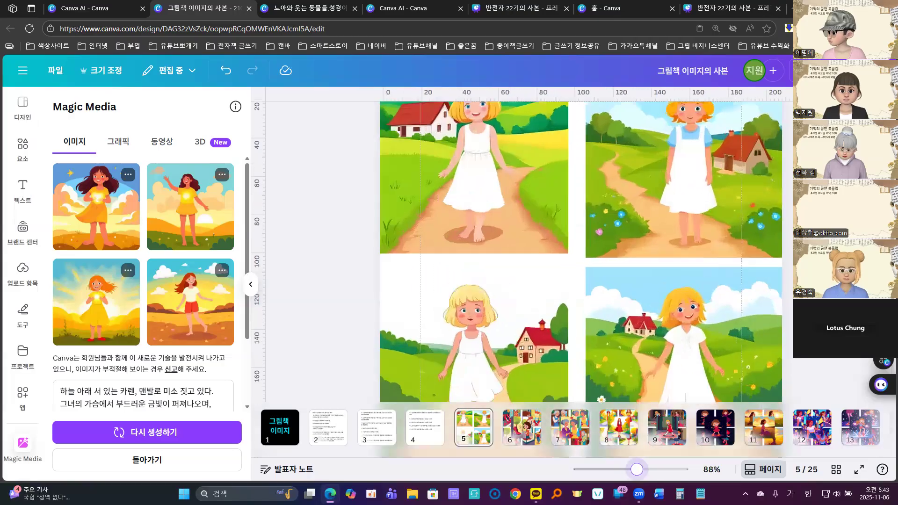
{"action": "scroll", "coordinate": [603, 264], "scroll_direction": "up", "scroll_amount": 3}
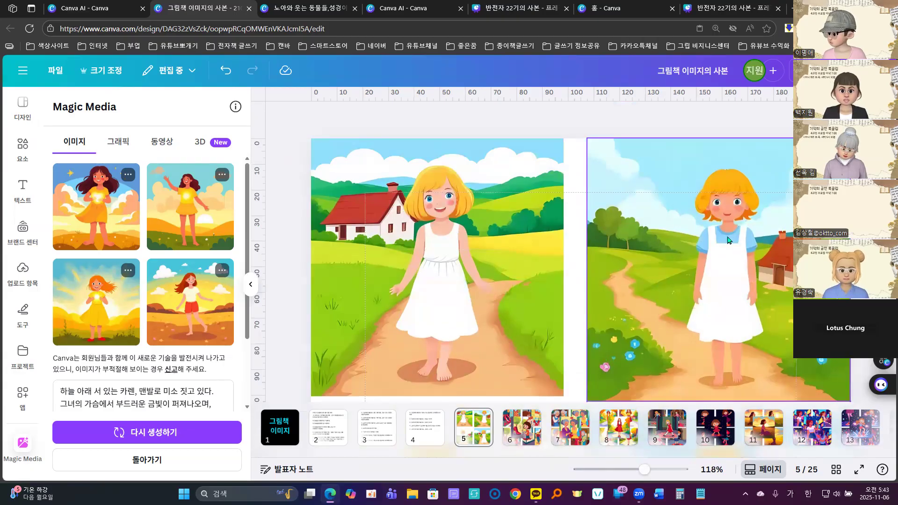
{"action": "scroll", "coordinate": [728, 240], "scroll_direction": "down", "scroll_amount": 6}
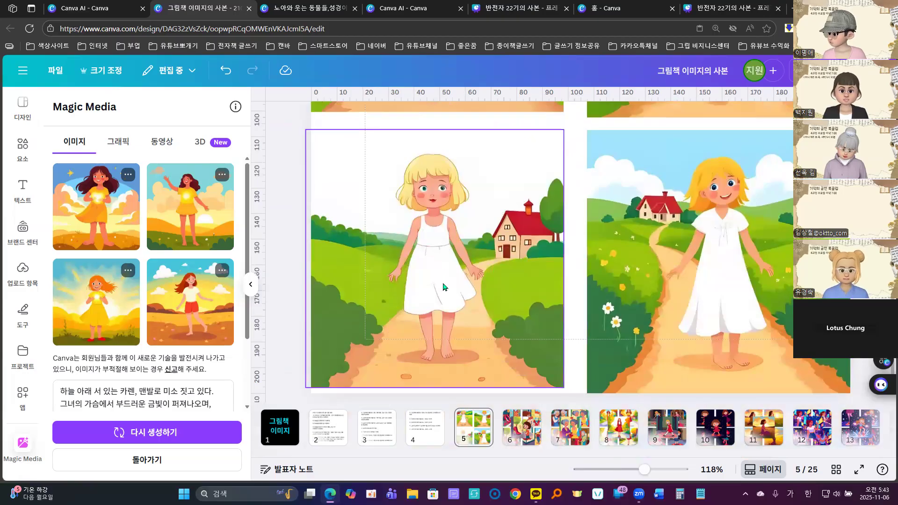
{"action": "scroll", "coordinate": [439, 288], "scroll_direction": "up", "scroll_amount": 4}
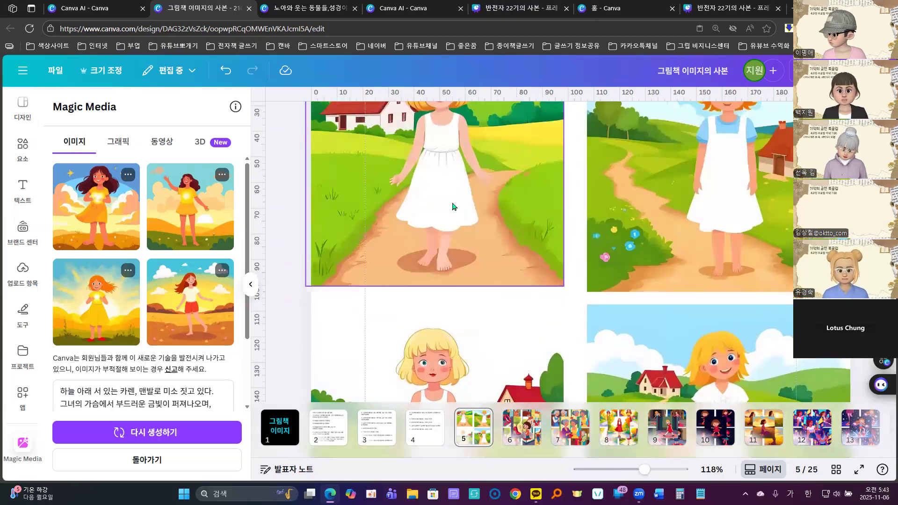
{"action": "scroll", "coordinate": [453, 206], "scroll_direction": "up", "scroll_amount": 3}
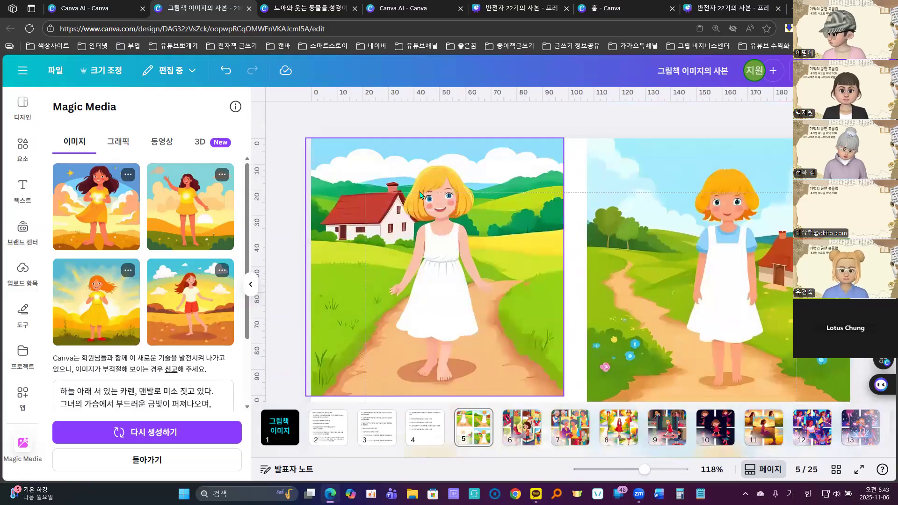
Step: Apply 이미지 분리하기 to the first girl illustration on page 5, the one beside the large red-roofed house
{"action": "left_click", "coordinate": [422, 176]}
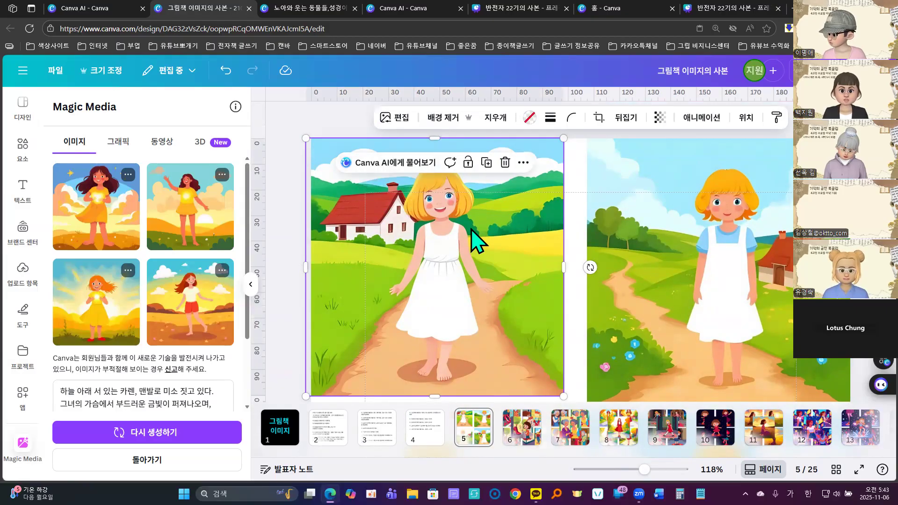
{"action": "left_click", "coordinate": [525, 163]}
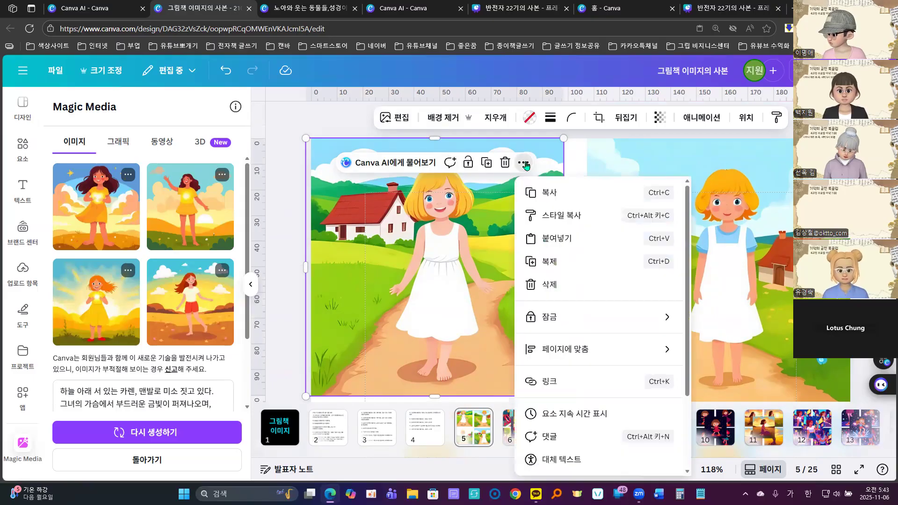
{"action": "scroll", "coordinate": [602, 308], "scroll_direction": "down", "scroll_amount": 3}
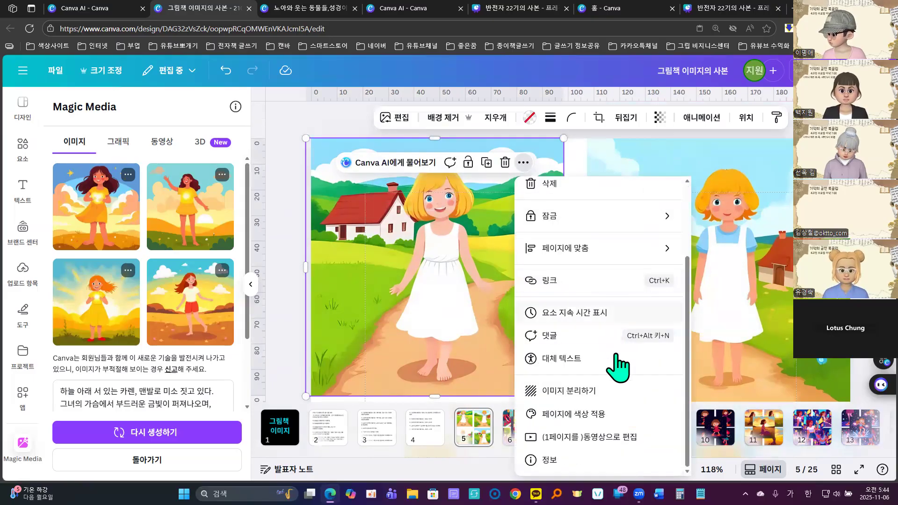
{"action": "left_click", "coordinate": [558, 390]}
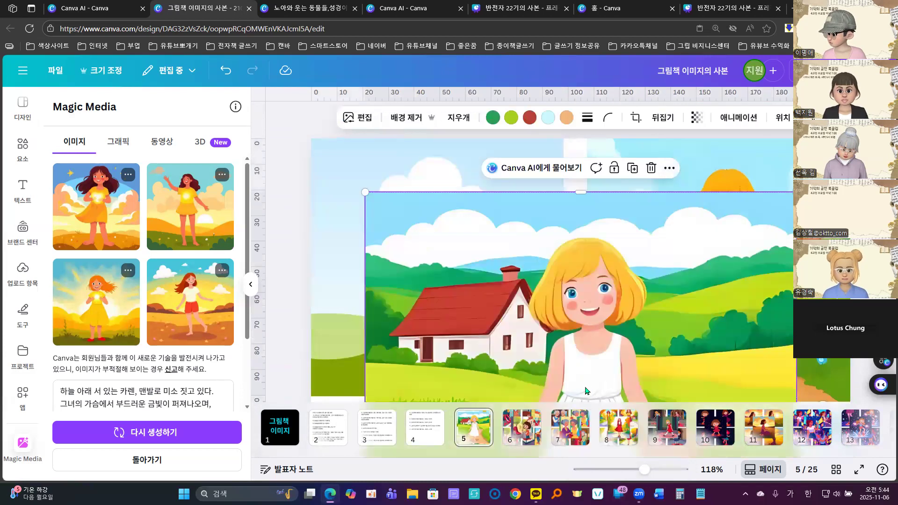
Step: Copy the detached girl illustration and go to page 8 of the 노아와 웃는 동물들,성경이야기의 사본 design
{"action": "left_click", "coordinate": [669, 169]}
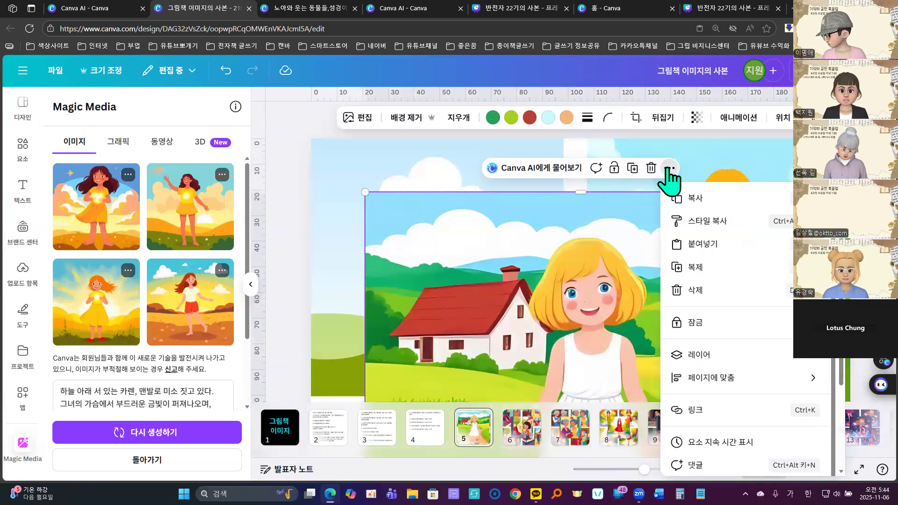
{"action": "left_click", "coordinate": [692, 198]}
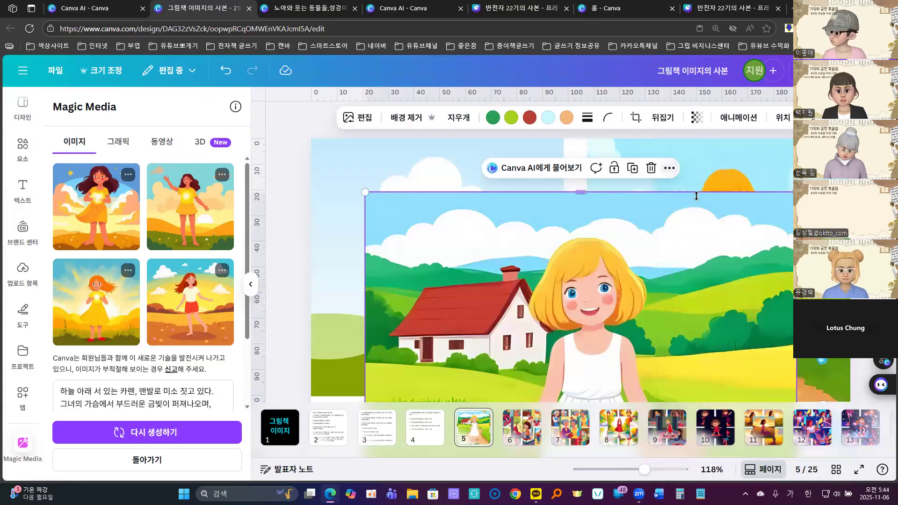
{"action": "left_click", "coordinate": [289, 9]}
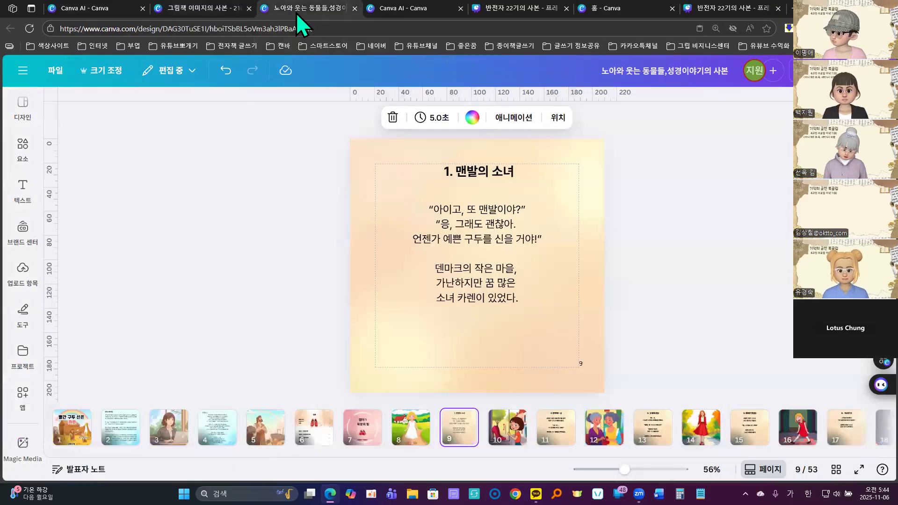
{"action": "left_click", "coordinate": [398, 435]}
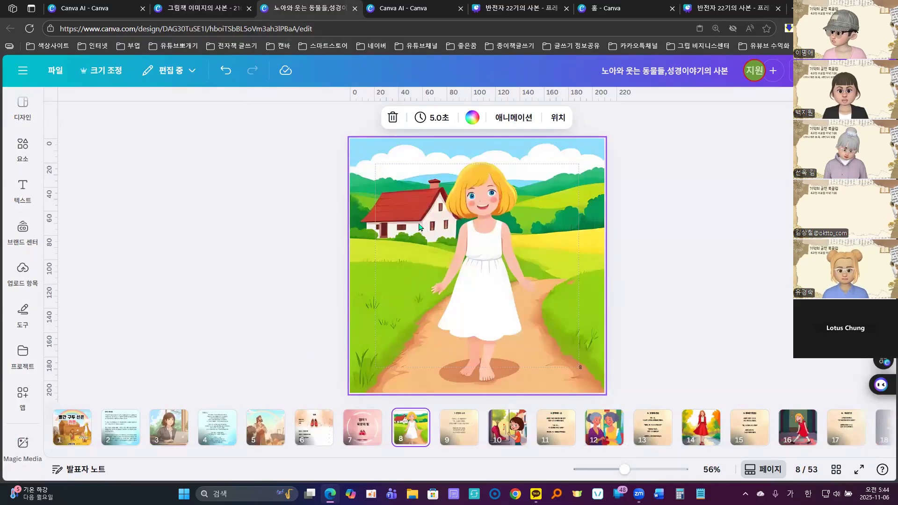
Step: Paste the copied girl illustration onto page 8 and make it the page background with 배경 교체
{"action": "right_click", "coordinate": [446, 233]}
{"action": "left_click", "coordinate": [491, 204]}
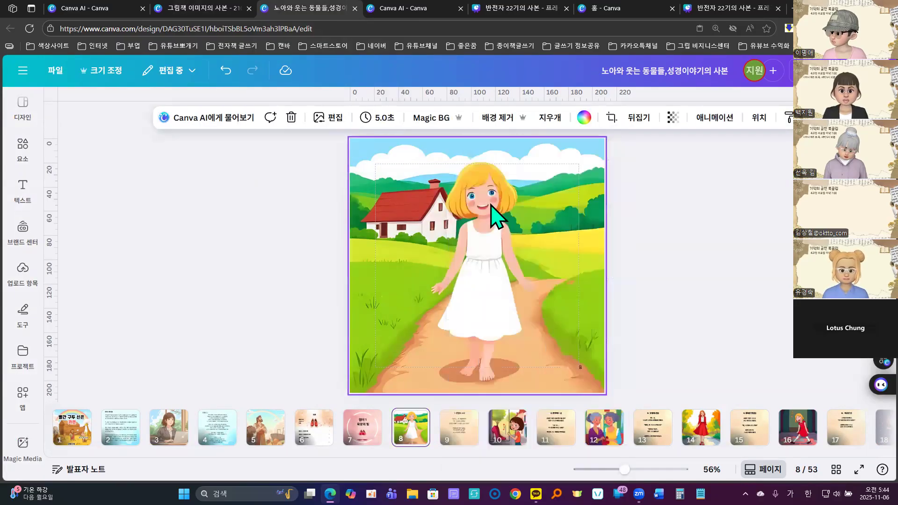
{"action": "left_click", "coordinate": [565, 141]}
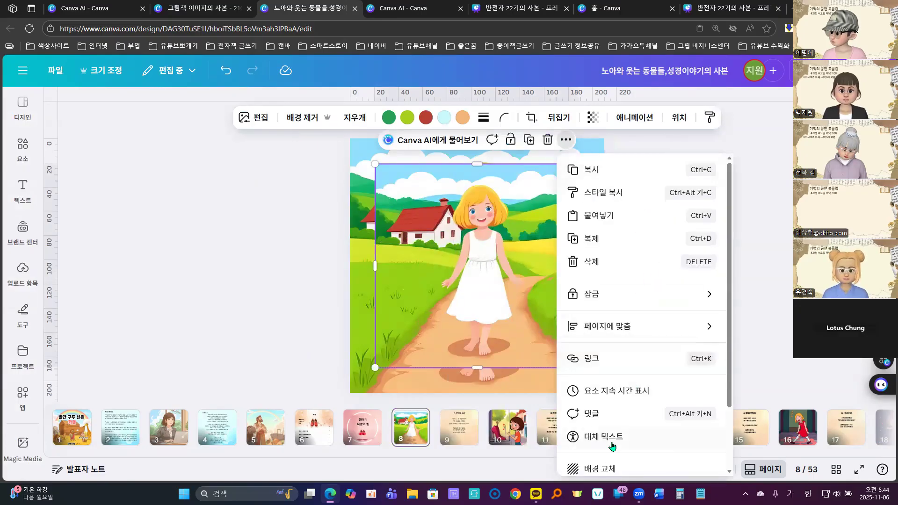
{"action": "scroll", "coordinate": [610, 442], "scroll_direction": "down", "scroll_amount": 2}
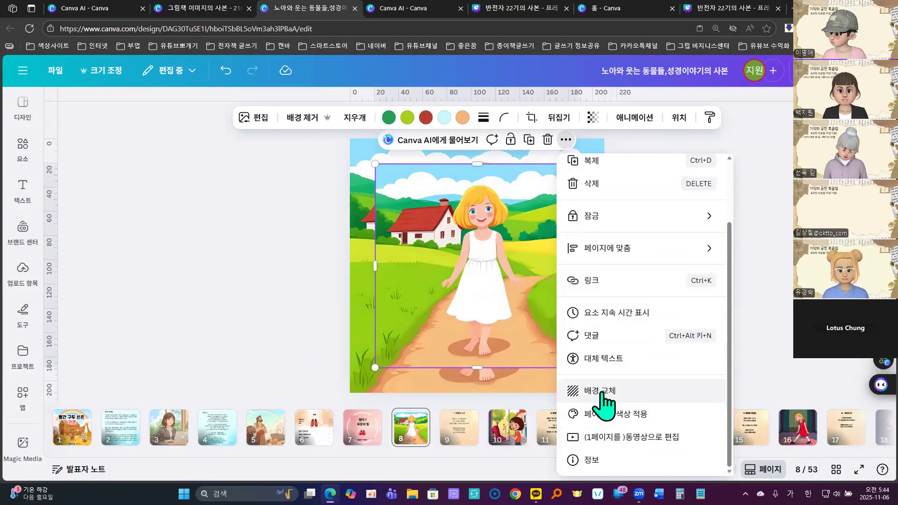
{"action": "left_click", "coordinate": [603, 392]}
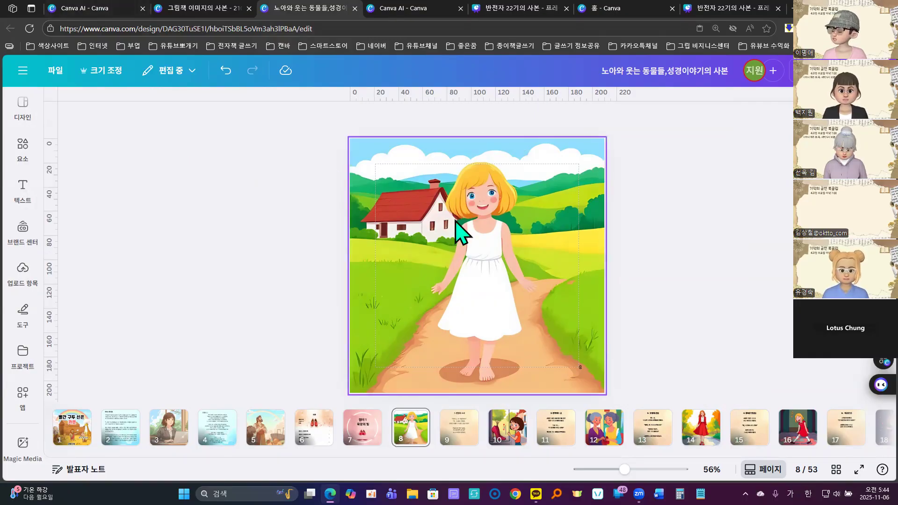
Step: In the Canva AI 빨간 구두 thread, find the request for inner-page images (내지 이미지) in a soft gradient style
{"action": "left_click", "coordinate": [89, 10]}
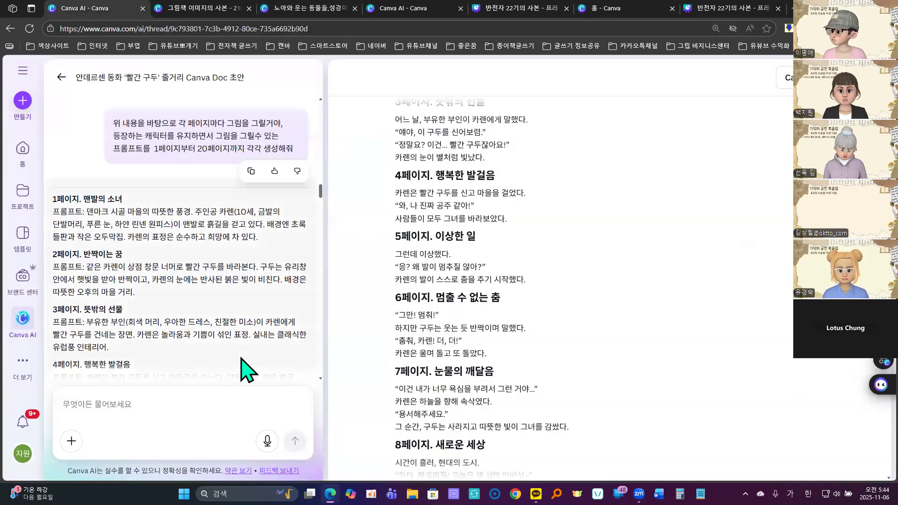
{"action": "scroll", "coordinate": [187, 313], "scroll_direction": "down", "scroll_amount": 20}
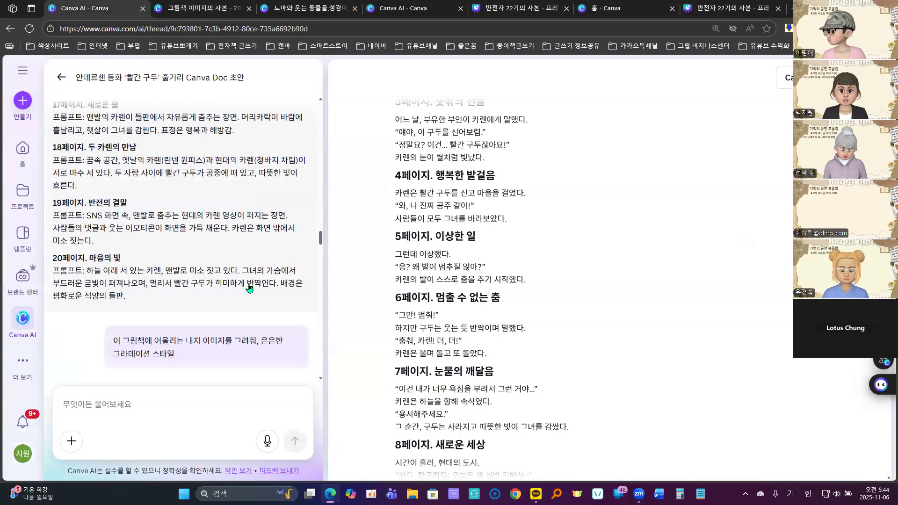
{"action": "scroll", "coordinate": [260, 290], "scroll_direction": "up", "scroll_amount": 4}
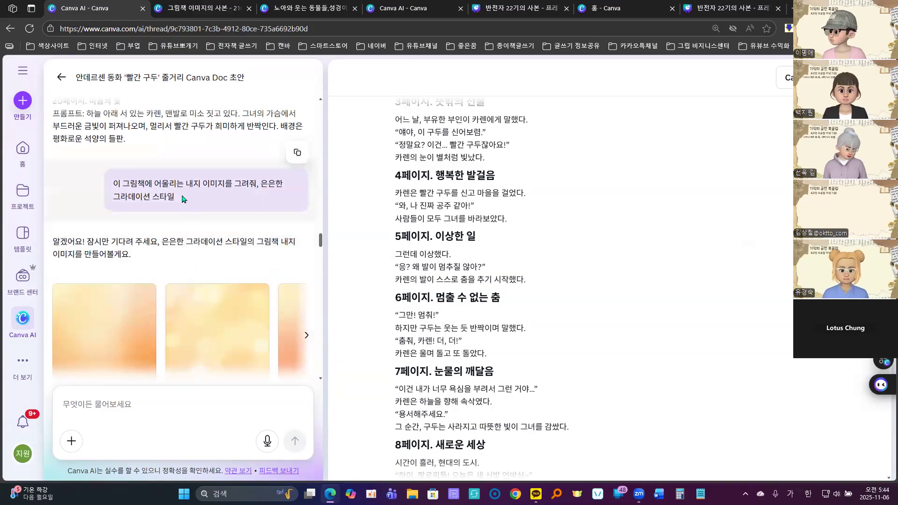
{"action": "left_click_drag", "start_coordinate": [186, 185], "coordinate": [225, 185]}
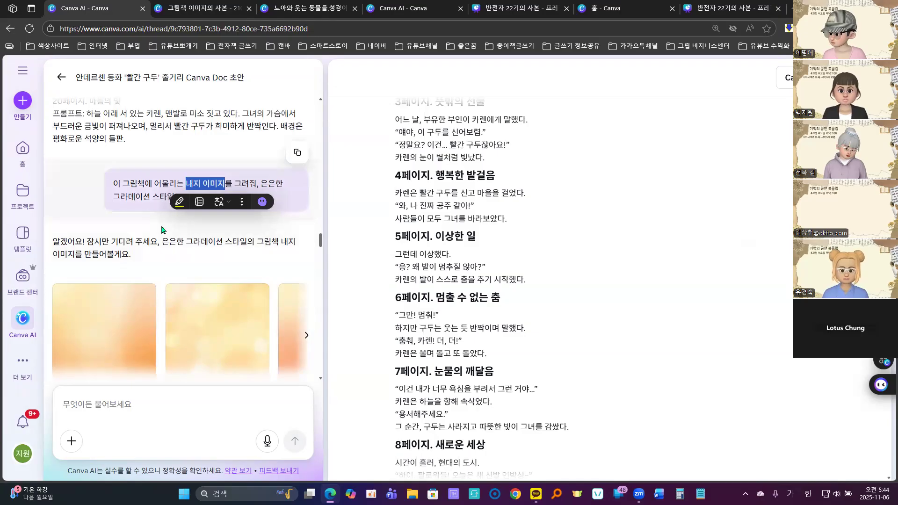
{"action": "scroll", "coordinate": [168, 320], "scroll_direction": "down", "scroll_amount": 3}
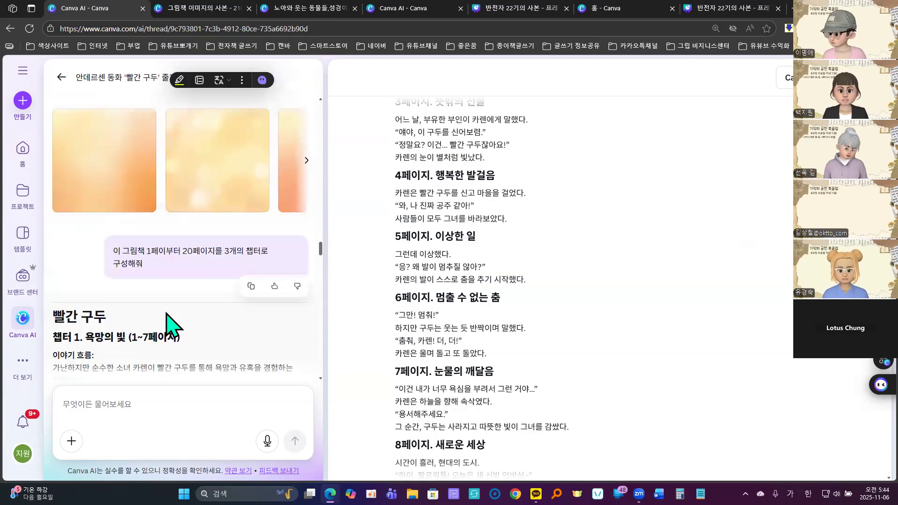
Step: Compare the generated gradient images, enlarge the last pale peach one and copy it
{"action": "left_click", "coordinate": [307, 160]}
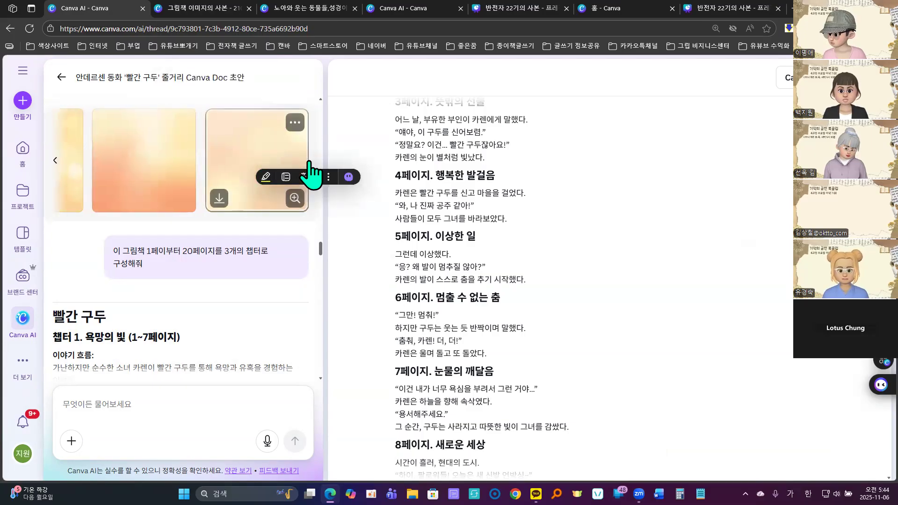
{"action": "left_click", "coordinate": [54, 162]}
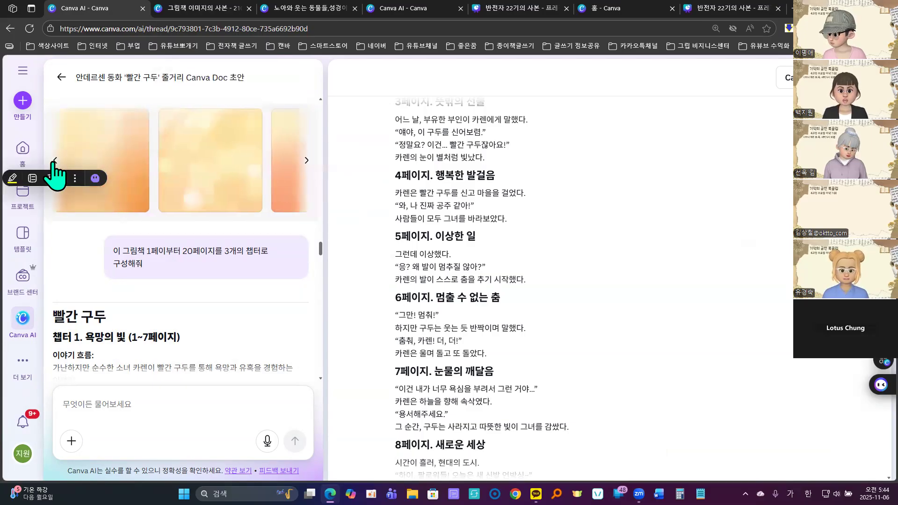
{"action": "left_click", "coordinate": [305, 161]}
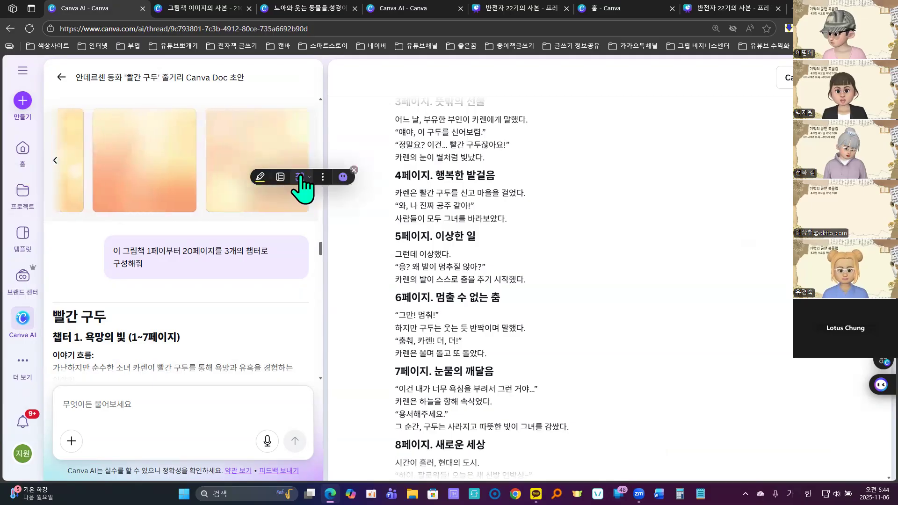
{"action": "left_click", "coordinate": [232, 171]}
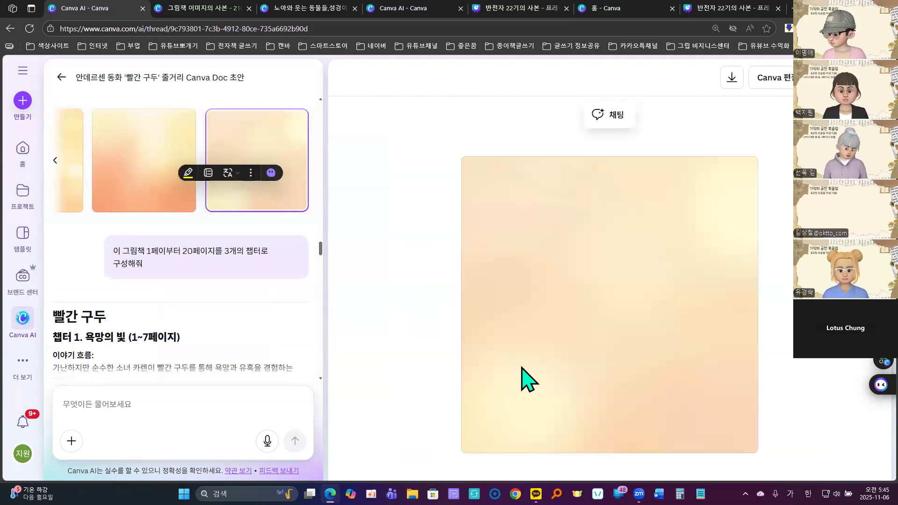
{"action": "right_click", "coordinate": [550, 210]}
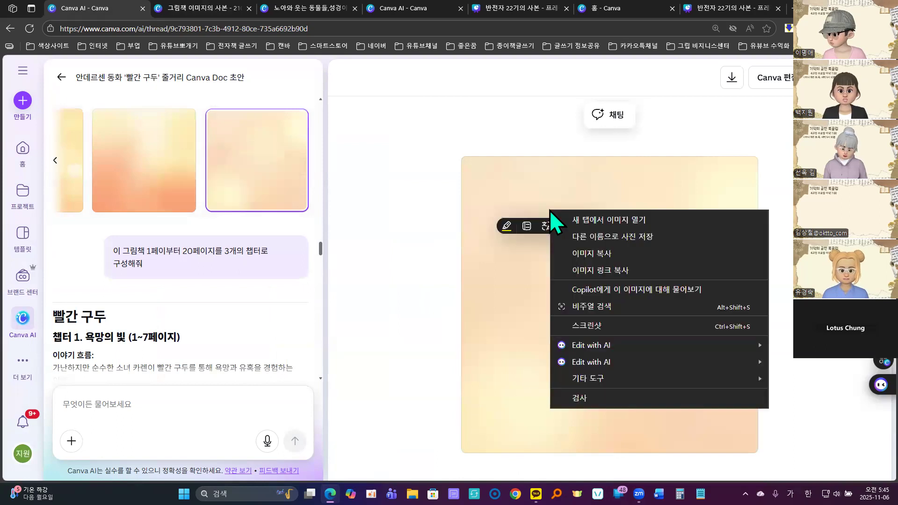
{"action": "left_click", "coordinate": [587, 254]}
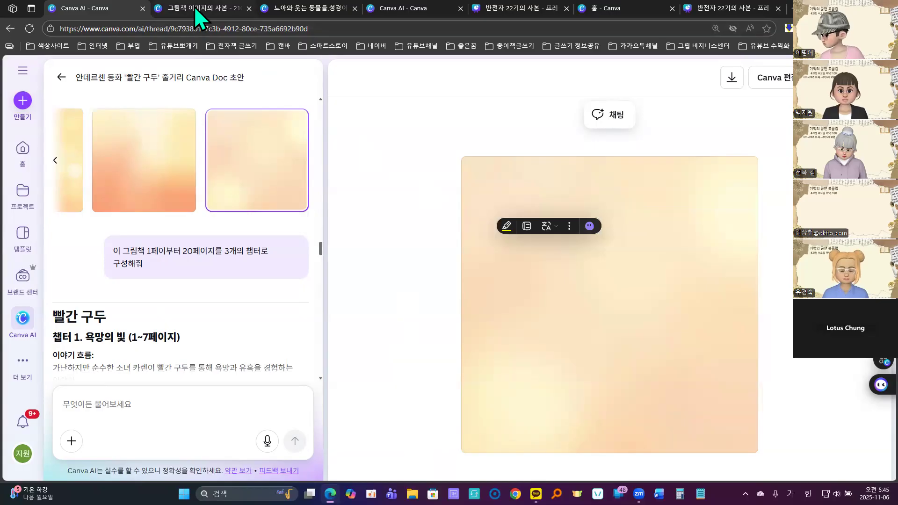
Step: In the 노아와 웃는 동물들,성경이야기의 사본 design, paste the gradient image onto page 9 and make it the background with 배경 교체
{"action": "left_click", "coordinate": [306, 7]}
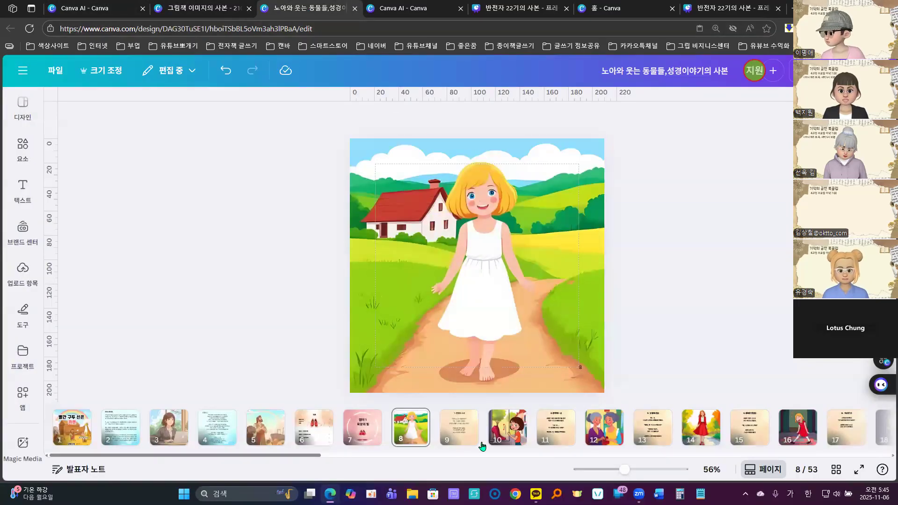
{"action": "left_click", "coordinate": [380, 171]}
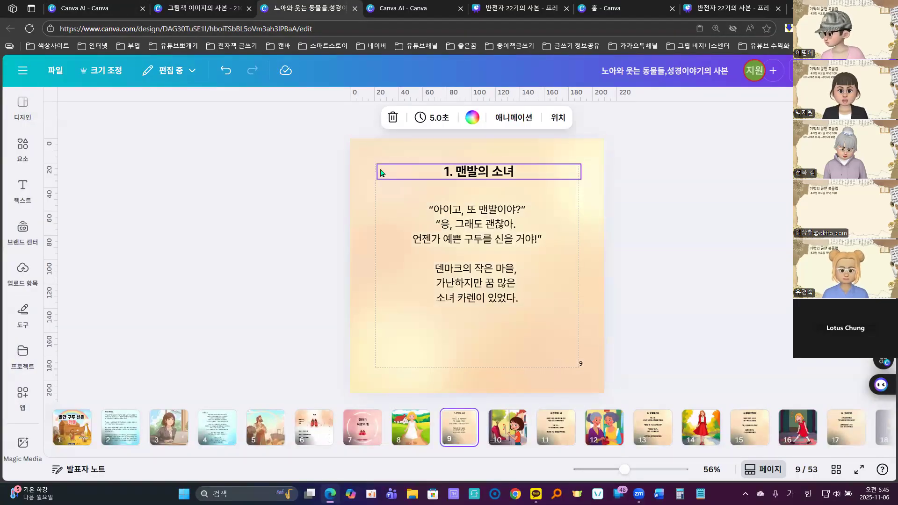
{"action": "right_click", "coordinate": [381, 172]}
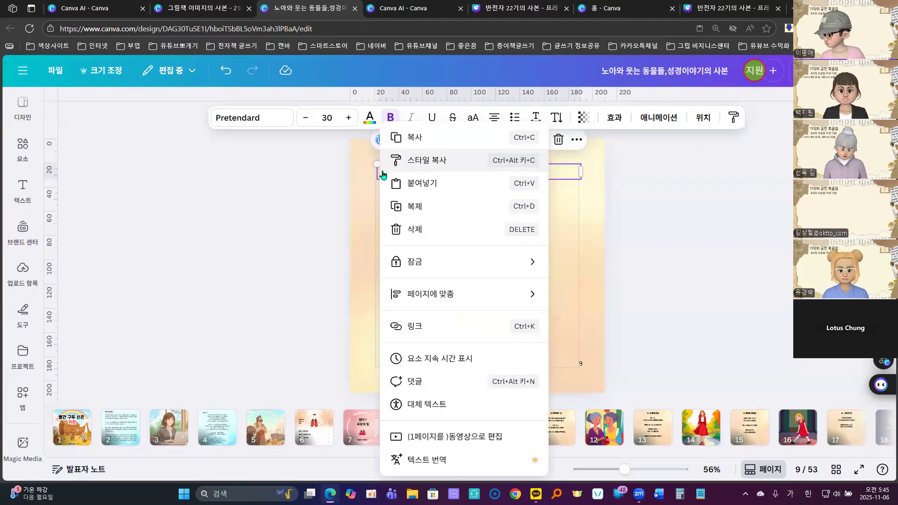
{"action": "left_click", "coordinate": [423, 184]}
{"action": "left_click", "coordinate": [425, 244]}
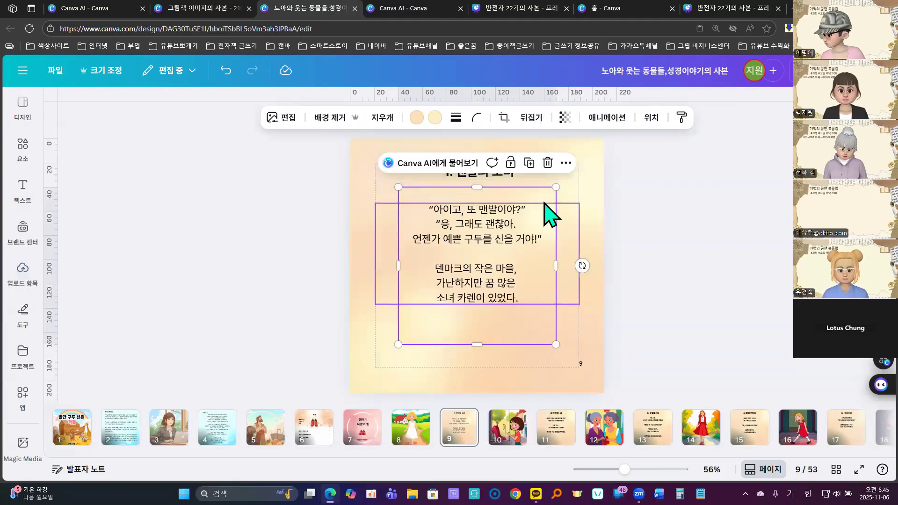
{"action": "left_click", "coordinate": [566, 164]}
{"action": "scroll", "coordinate": [647, 370], "scroll_direction": "down", "scroll_amount": 3}
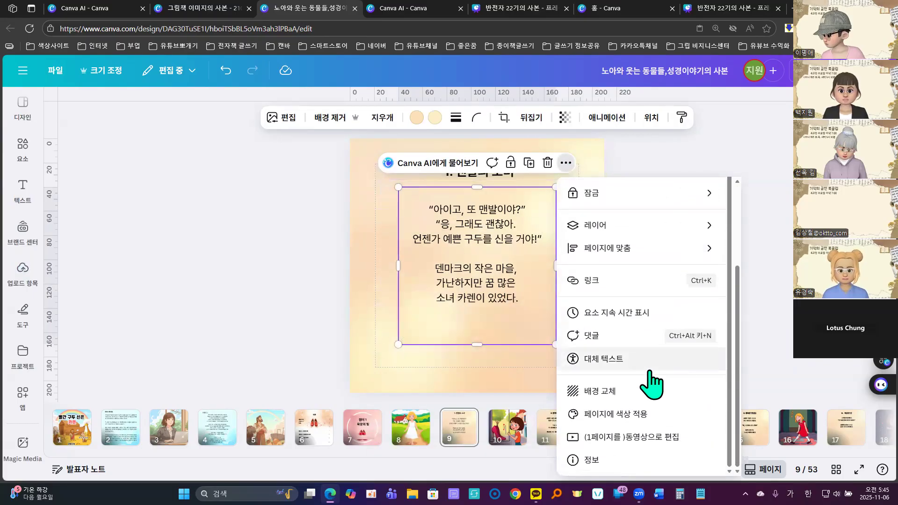
{"action": "left_click", "coordinate": [617, 395]}
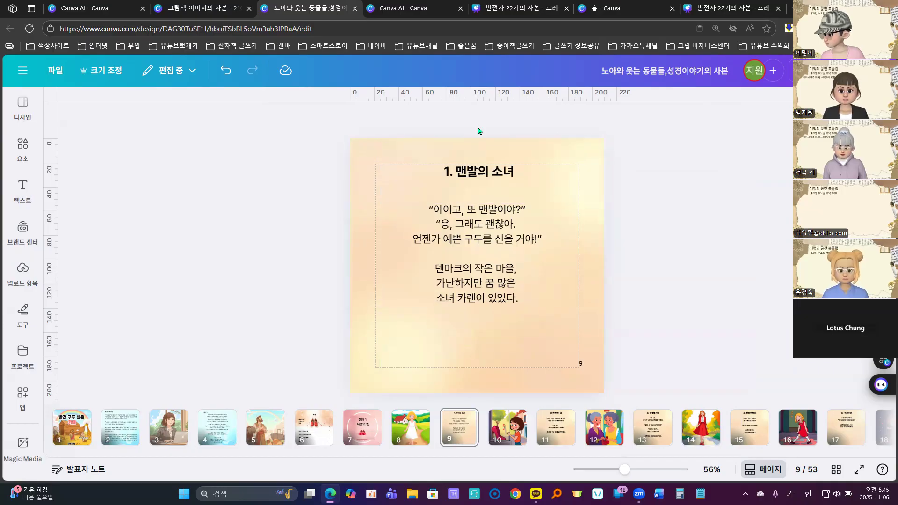
Step: Copy the gradient background of page 9 and go to page 11, 2. 반짝이는 꿈
{"action": "right_click", "coordinate": [362, 154]}
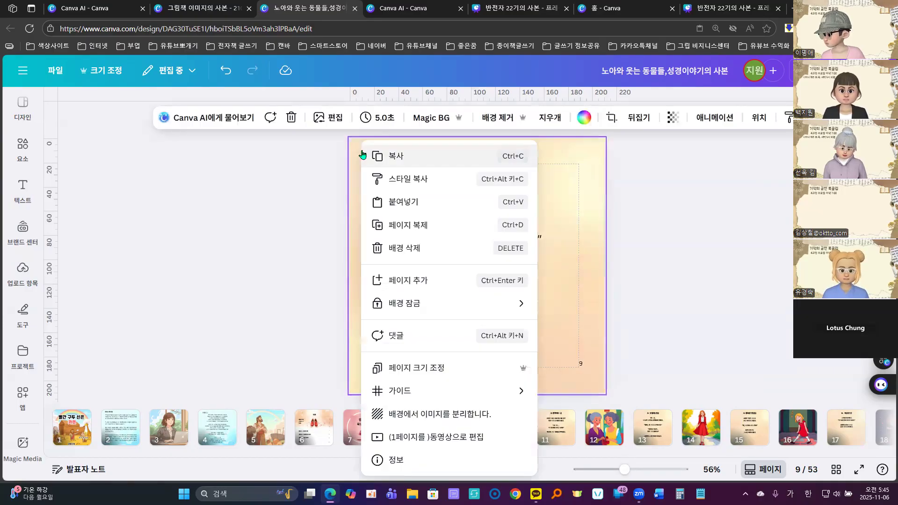
{"action": "left_click", "coordinate": [392, 158]}
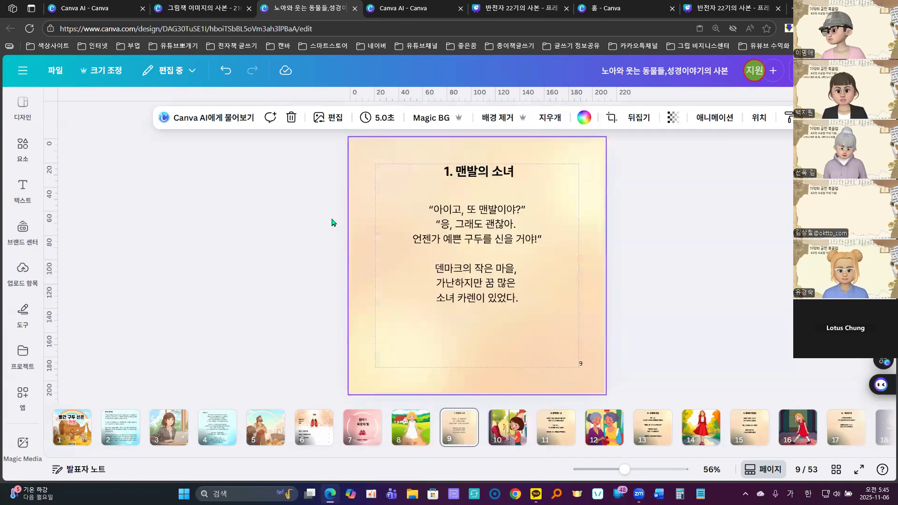
{"action": "left_click", "coordinate": [555, 427]}
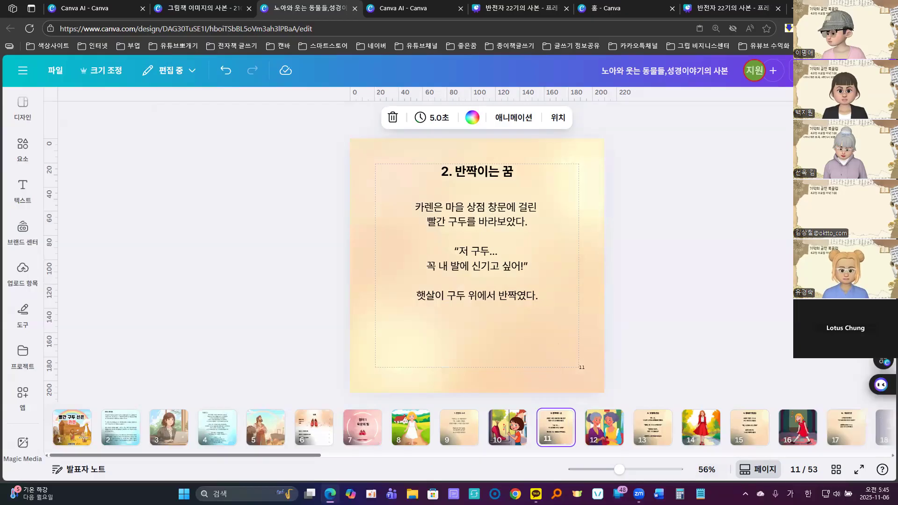
Step: Back in the Canva AI thread, review the three-chapter outline and enlarge one chapter illustration and one chapter inner-page image
{"action": "left_click", "coordinate": [78, 8]}
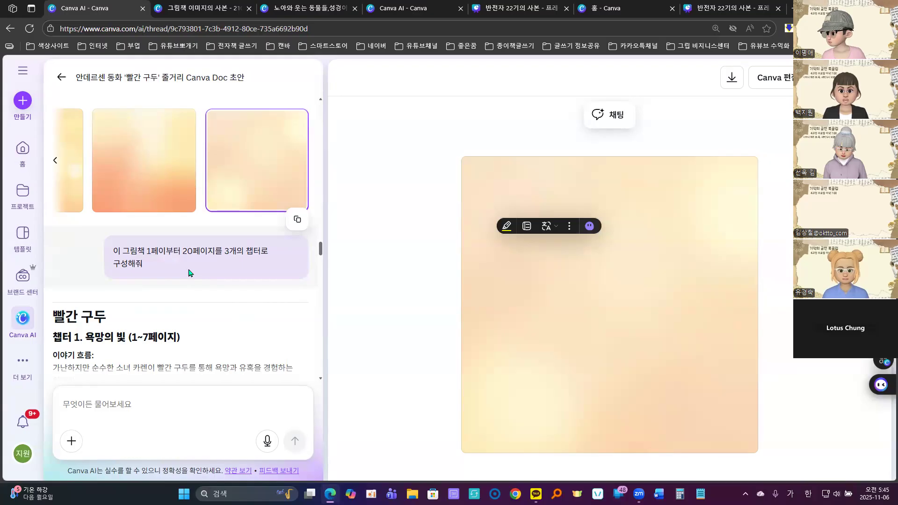
{"action": "scroll", "coordinate": [189, 272], "scroll_direction": "down", "scroll_amount": 3}
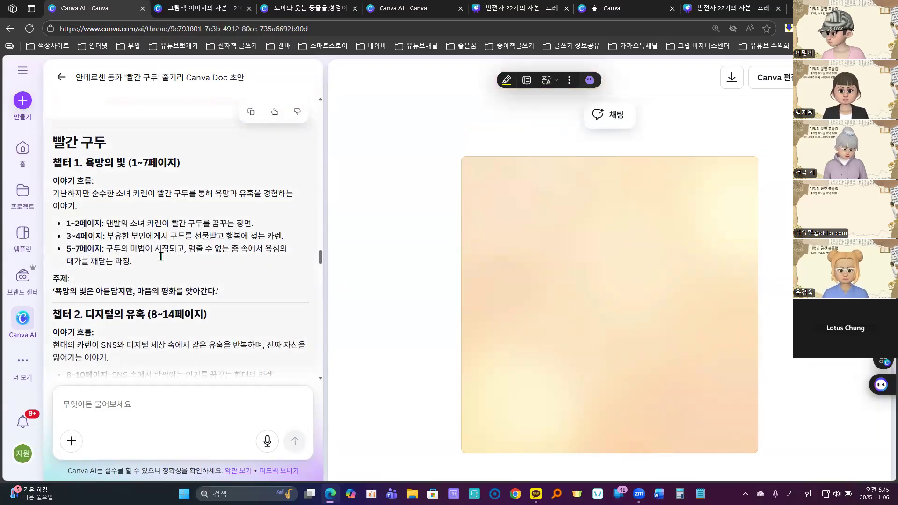
{"action": "scroll", "coordinate": [217, 269], "scroll_direction": "down", "scroll_amount": 6}
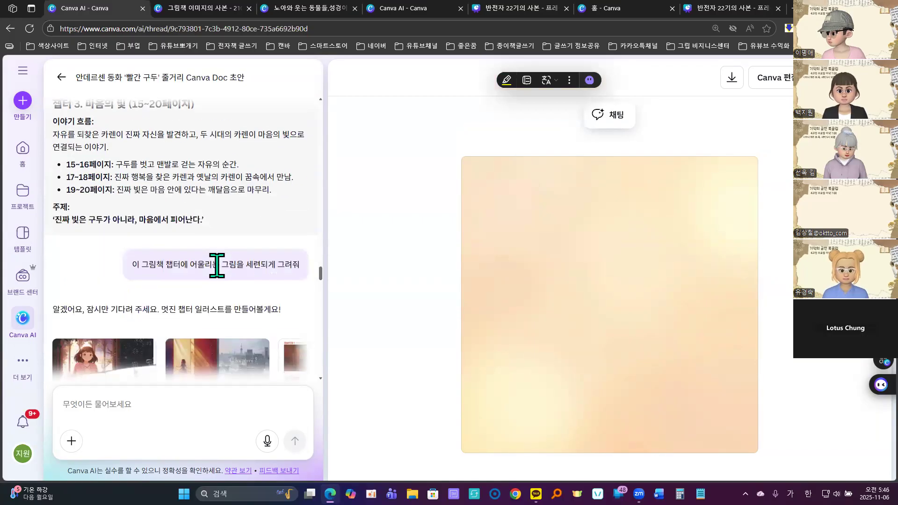
{"action": "scroll", "coordinate": [243, 216], "scroll_direction": "down", "scroll_amount": 3}
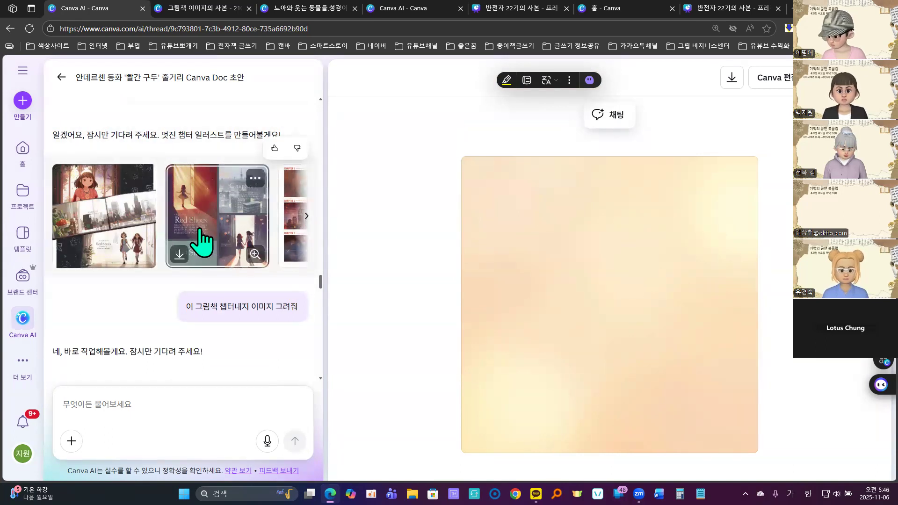
{"action": "left_click", "coordinate": [101, 211]}
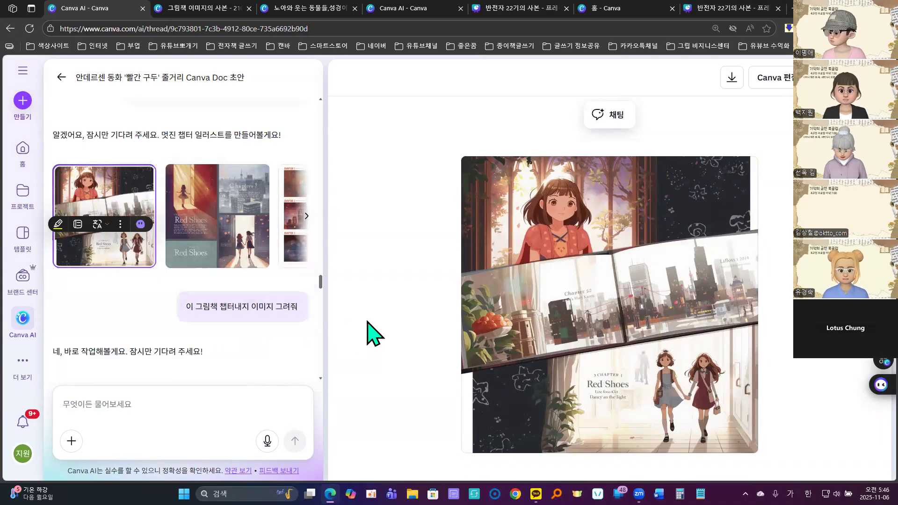
{"action": "scroll", "coordinate": [170, 309], "scroll_direction": "down", "scroll_amount": 3}
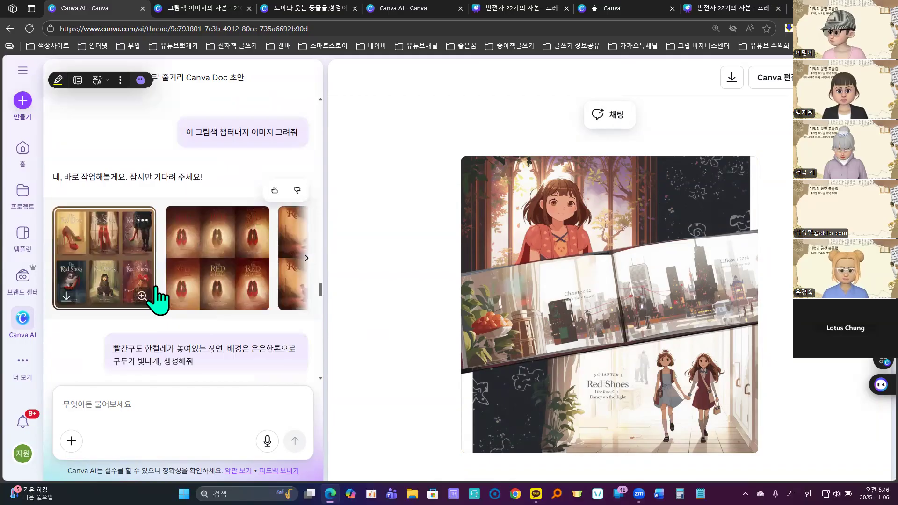
{"action": "left_click", "coordinate": [215, 251]}
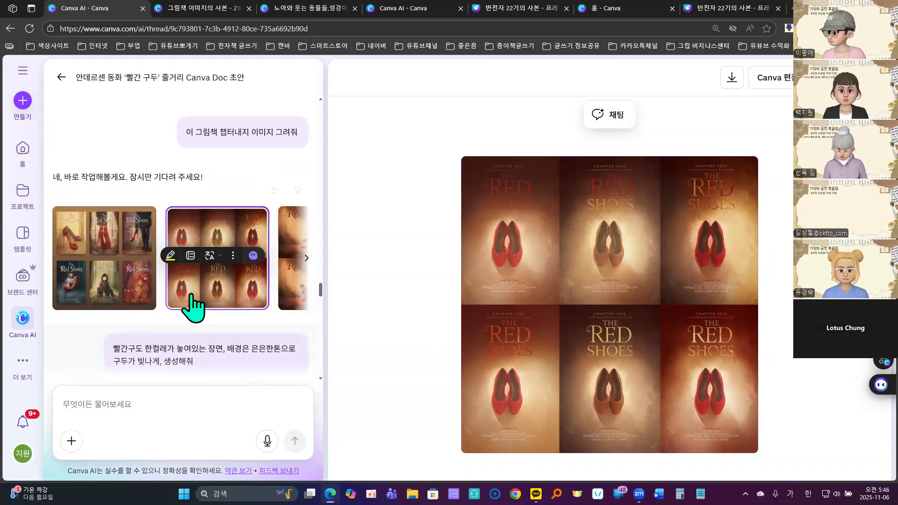
Step: Enlarge the first pink-background red shoes image and browse the remaining images from the same request
{"action": "scroll", "coordinate": [194, 302], "scroll_direction": "down", "scroll_amount": 3}
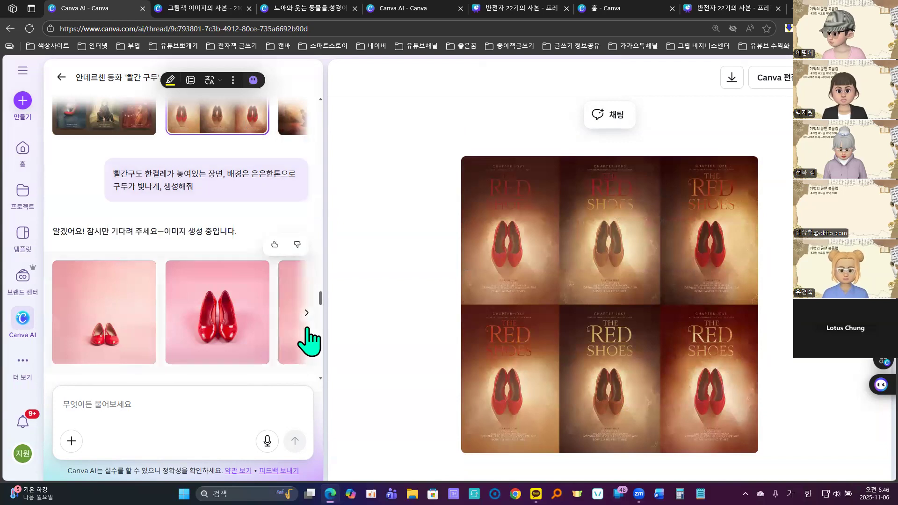
{"action": "mouse_move", "coordinate": [112, 322]}
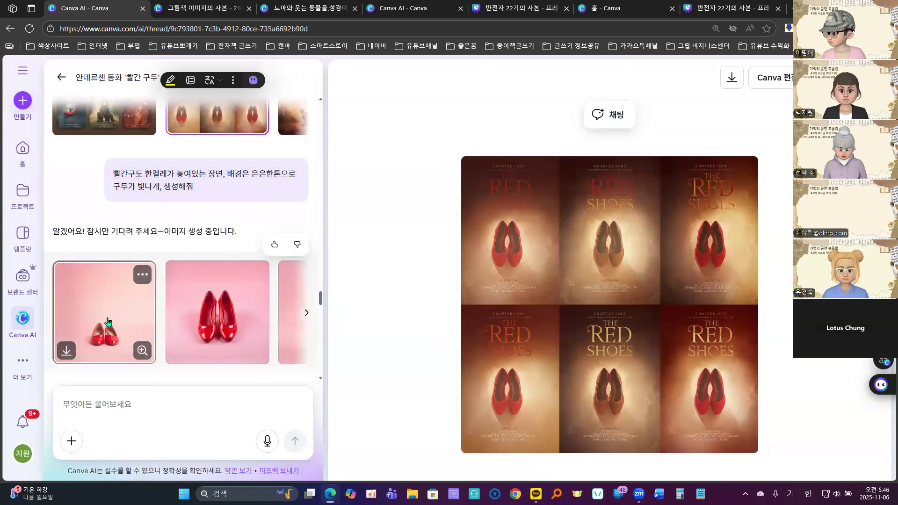
{"action": "left_click", "coordinate": [107, 319]}
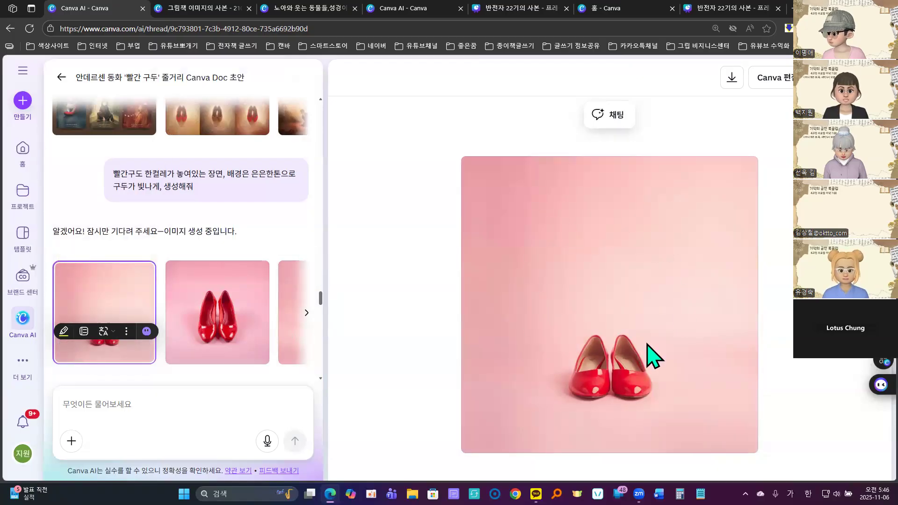
{"action": "left_click", "coordinate": [306, 312]}
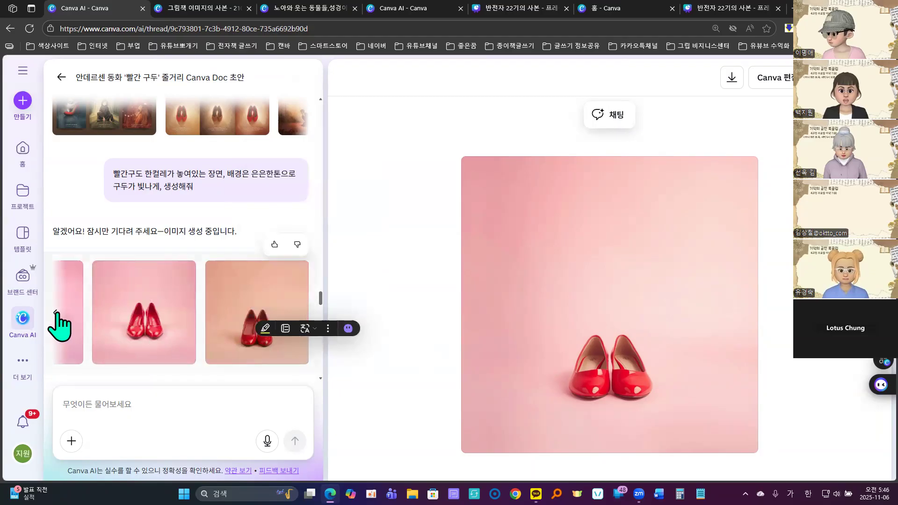
Step: Copy the enlarged pink red shoes image, try pasting it onto page 7 (챕터 1 욕망의 빛) of the 노아와 웃는 동물들,성경이야기의 사본 design, and delete it
{"action": "right_click", "coordinate": [577, 207]}
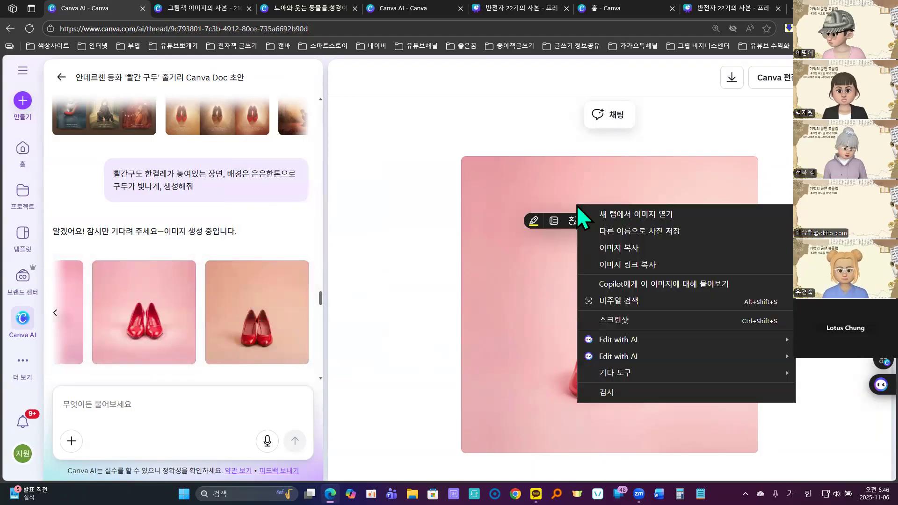
{"action": "left_click", "coordinate": [614, 249]}
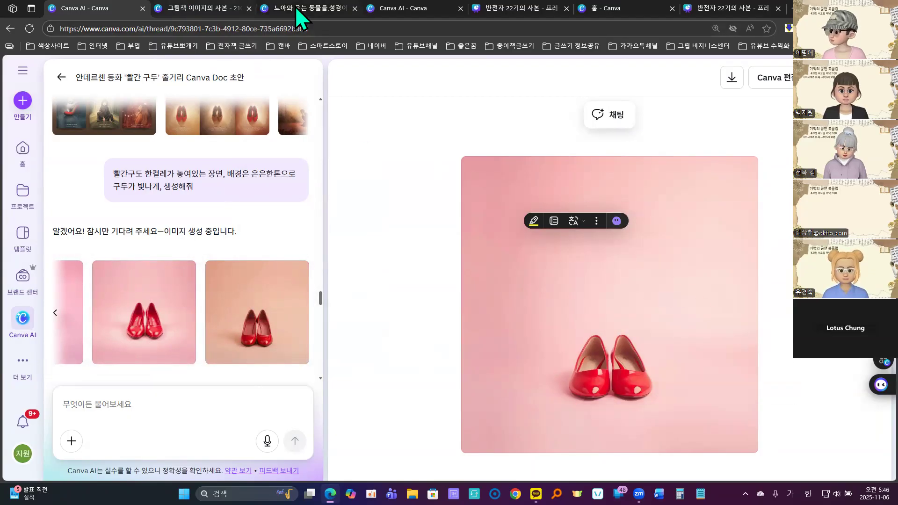
{"action": "left_click", "coordinate": [310, 7]}
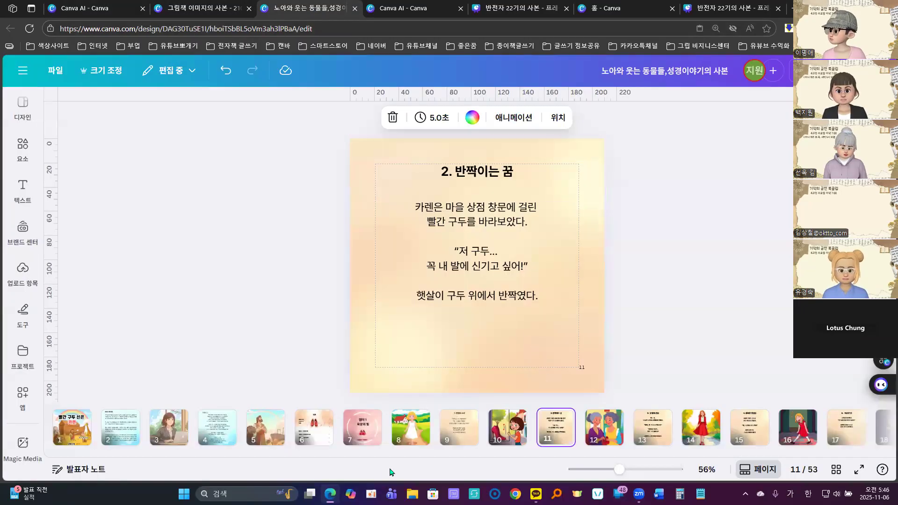
{"action": "left_click", "coordinate": [364, 440]}
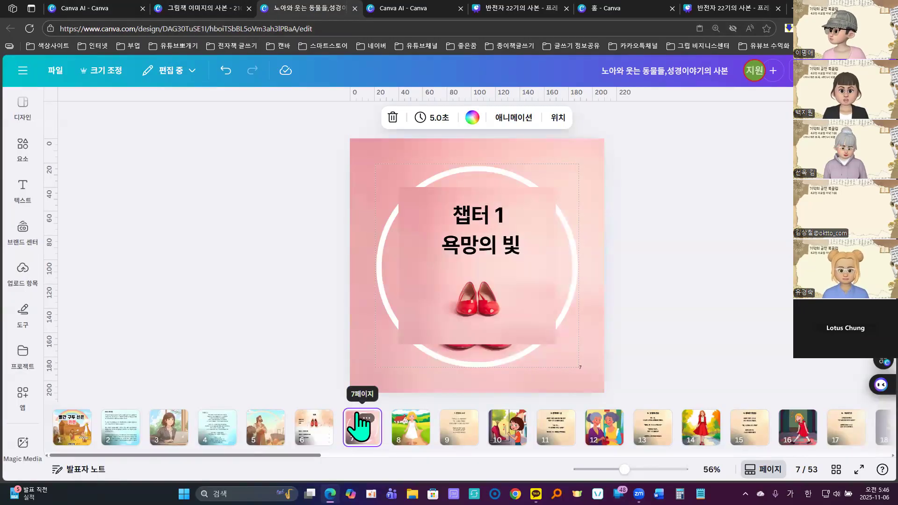
{"action": "left_click", "coordinate": [517, 306]}
{"action": "key", "text": "Delete"}
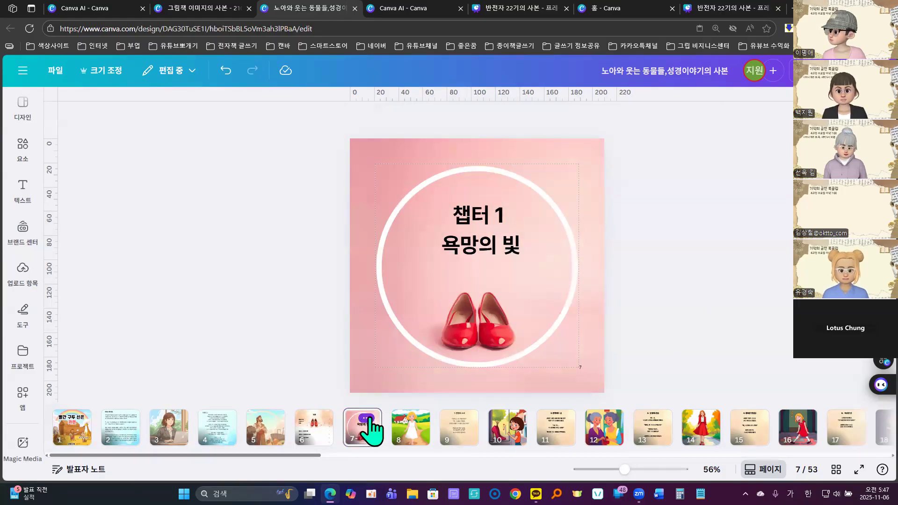
Step: Duplicate page 7, then detach the background image from the duplicate and delete it
{"action": "left_click", "coordinate": [366, 417]}
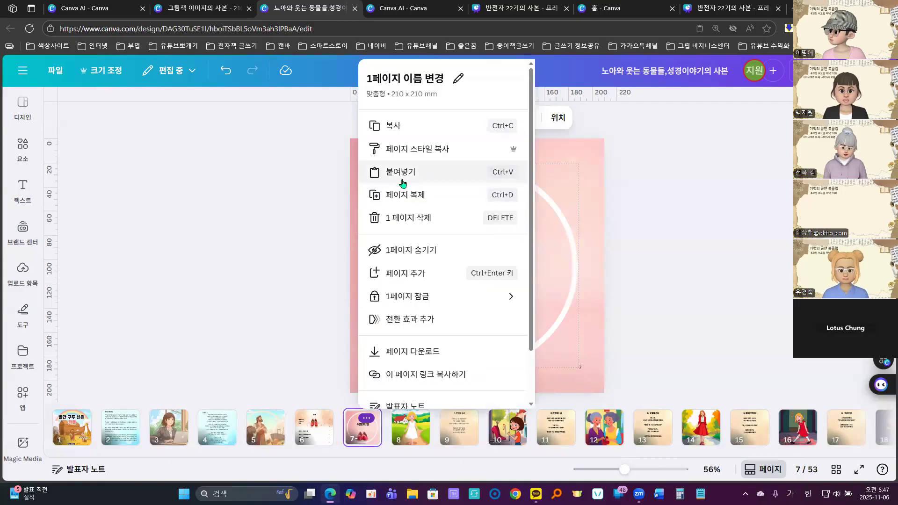
{"action": "left_click", "coordinate": [400, 199]}
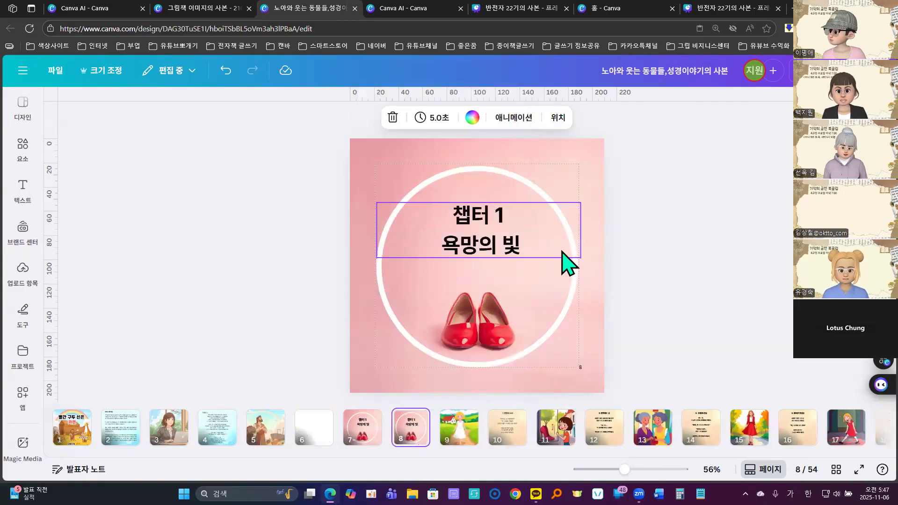
{"action": "right_click", "coordinate": [509, 158]}
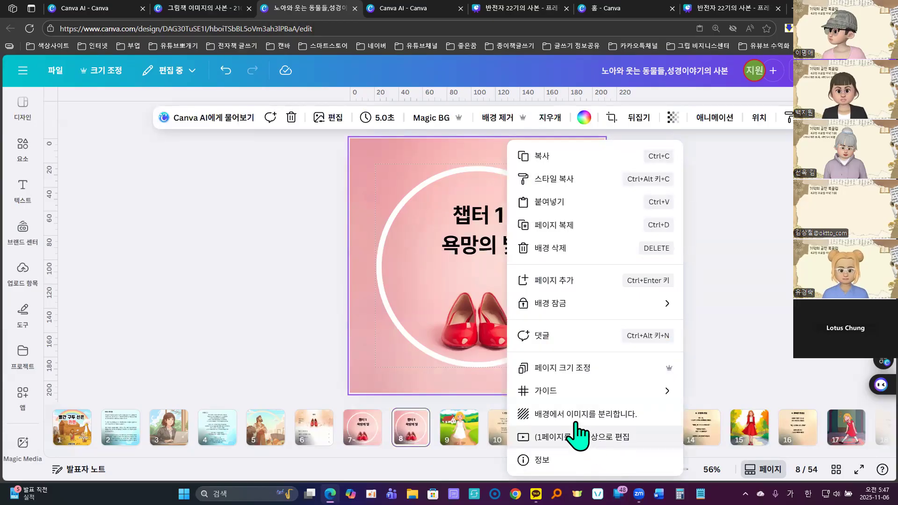
{"action": "left_click", "coordinate": [583, 414]}
{"action": "key", "text": "Delete"}
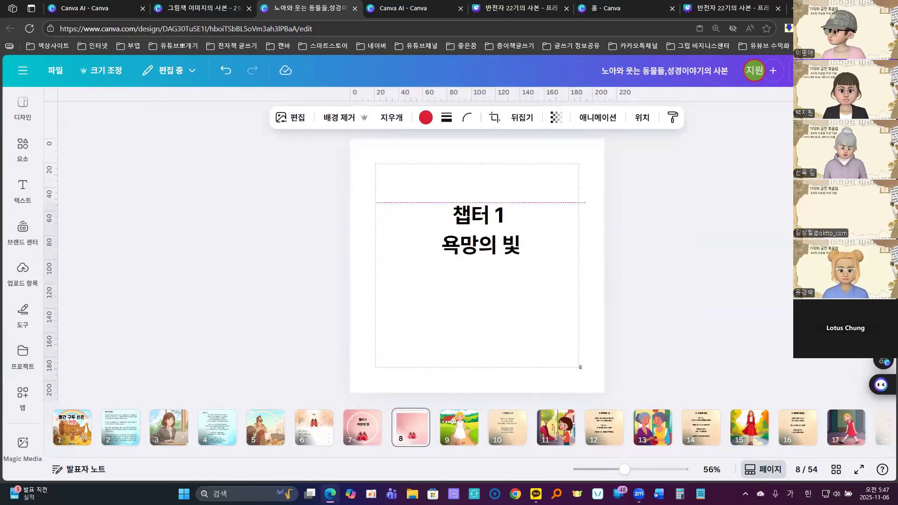
Step: Paste the pink red shoes image onto the duplicated page 8 and set it as the page background
{"action": "left_click", "coordinate": [398, 160]}
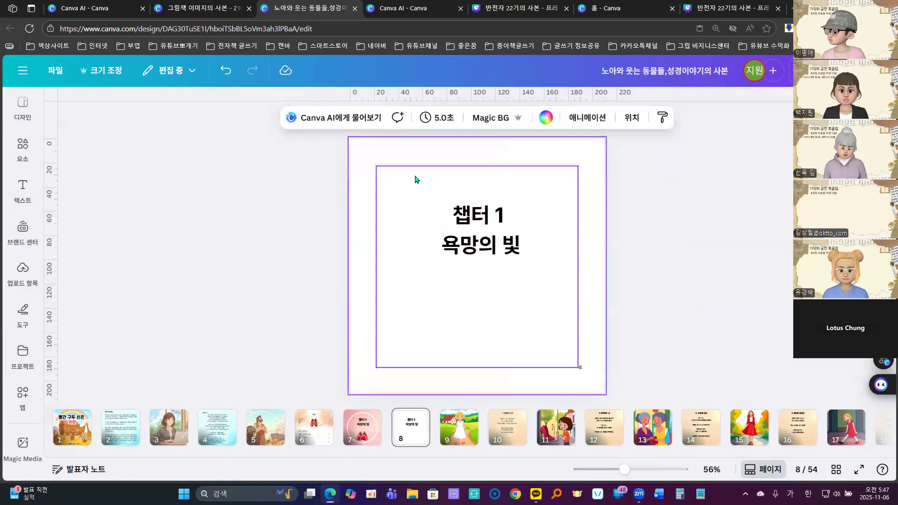
{"action": "key", "text": "ctrl+z"}
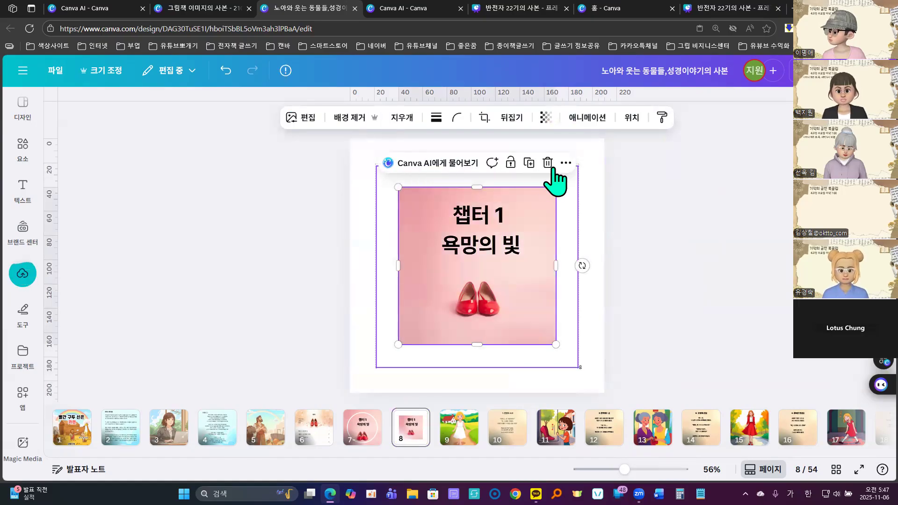
{"action": "left_click", "coordinate": [565, 163]}
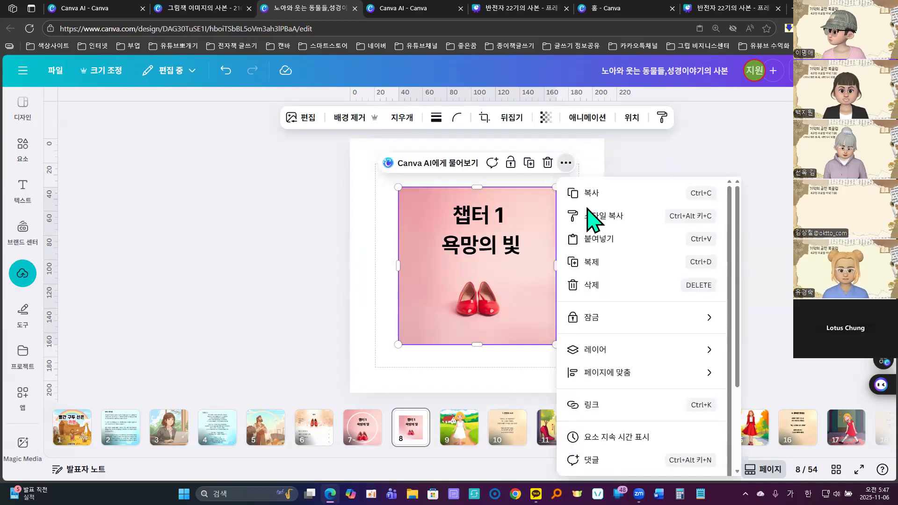
{"action": "scroll", "coordinate": [657, 388], "scroll_direction": "down", "scroll_amount": 3}
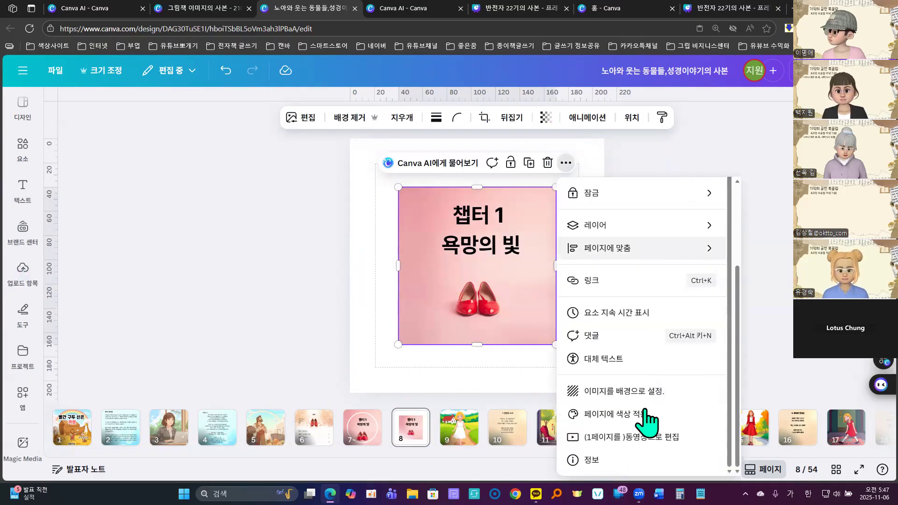
{"action": "left_click", "coordinate": [631, 390]}
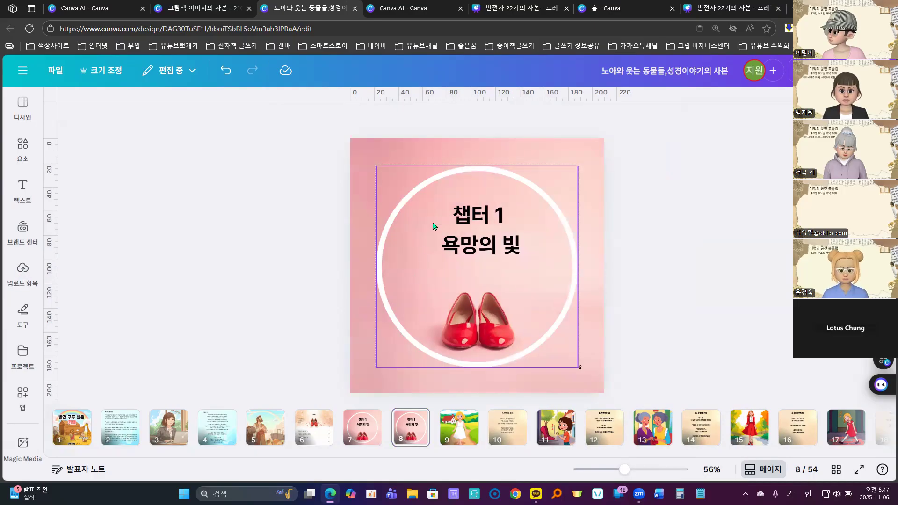
Step: Try a solid stroke of weight 7 and a dashed stroke of weight 4 on the white circle of page 8, and remove the stroke
{"action": "left_click", "coordinate": [454, 178]}
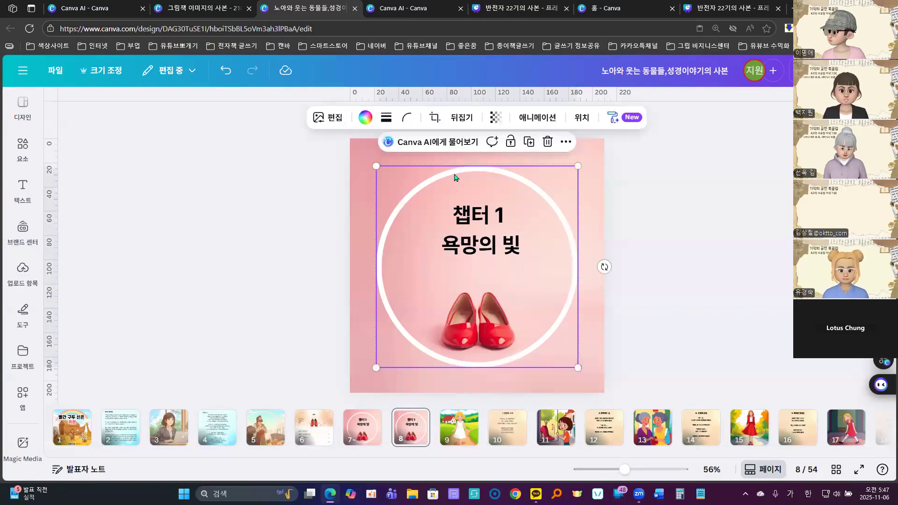
{"action": "left_click", "coordinate": [23, 148]}
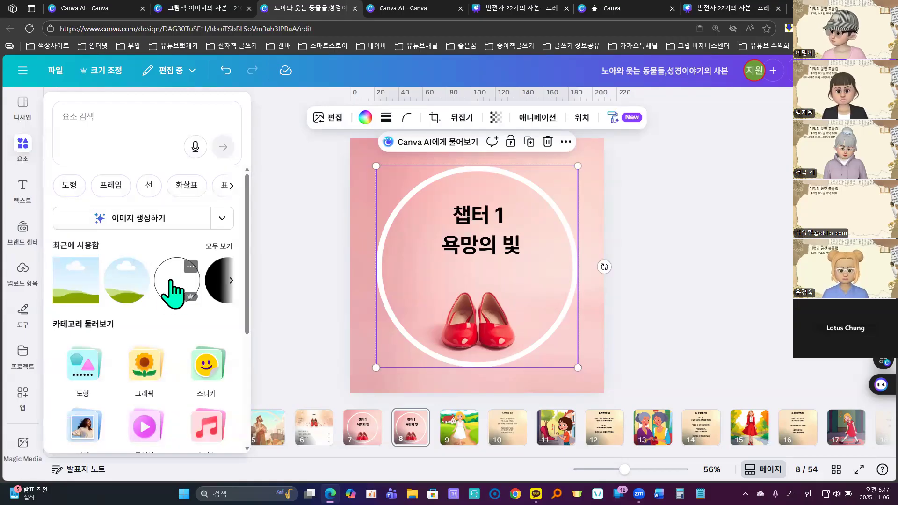
{"action": "left_click", "coordinate": [664, 184]}
{"action": "left_click", "coordinate": [527, 184]}
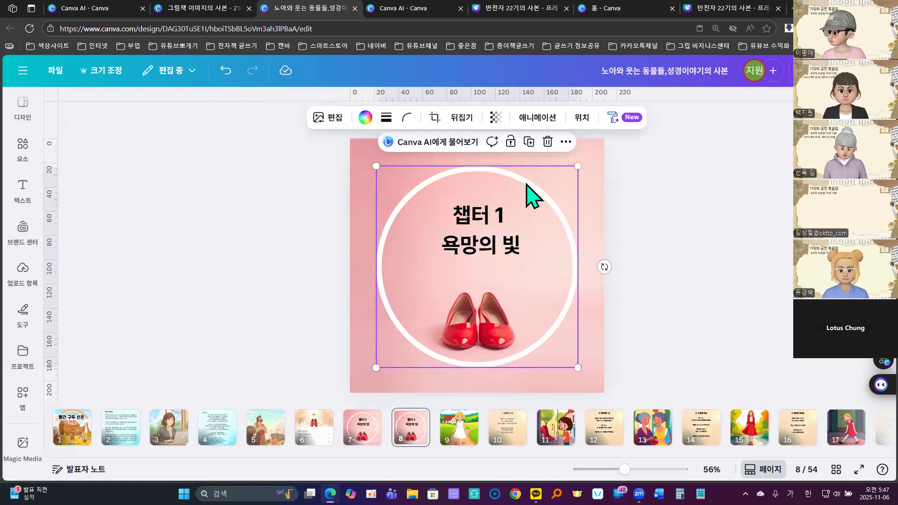
{"action": "left_click", "coordinate": [386, 118]}
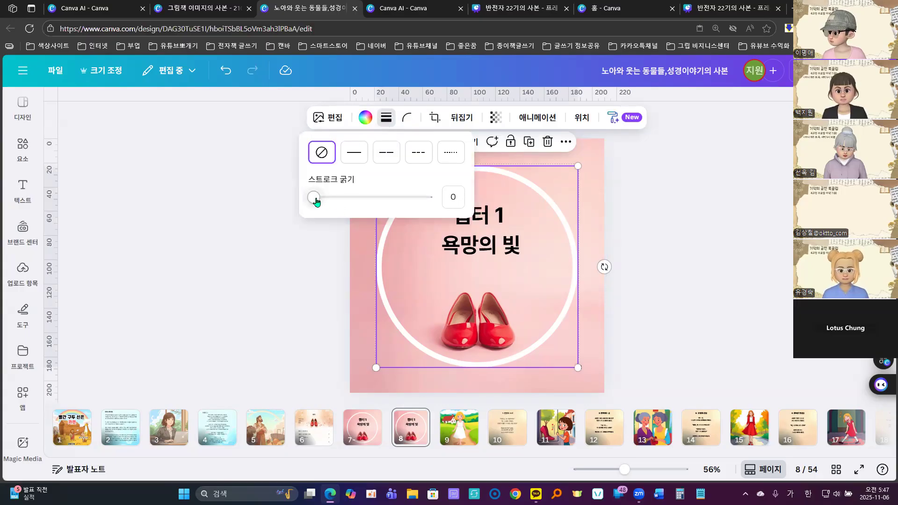
{"action": "left_click_drag", "start_coordinate": [316, 199], "coordinate": [321, 199]}
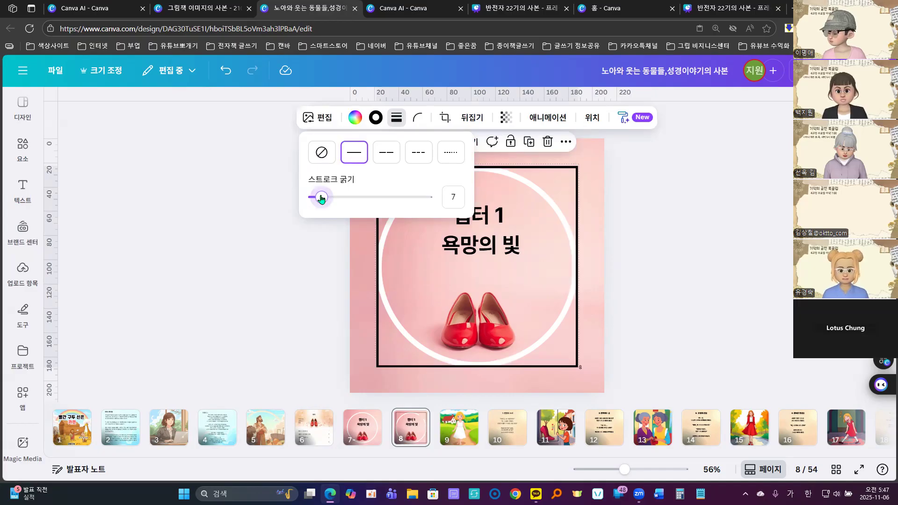
{"action": "left_click_drag", "start_coordinate": [320, 199], "coordinate": [313, 197]}
{"action": "left_click", "coordinate": [390, 155]}
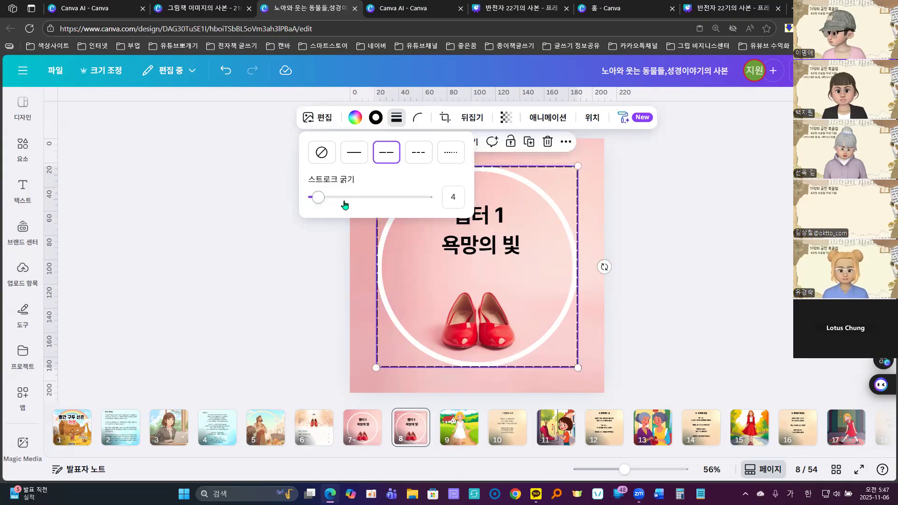
{"action": "left_click_drag", "start_coordinate": [323, 199], "coordinate": [314, 197]}
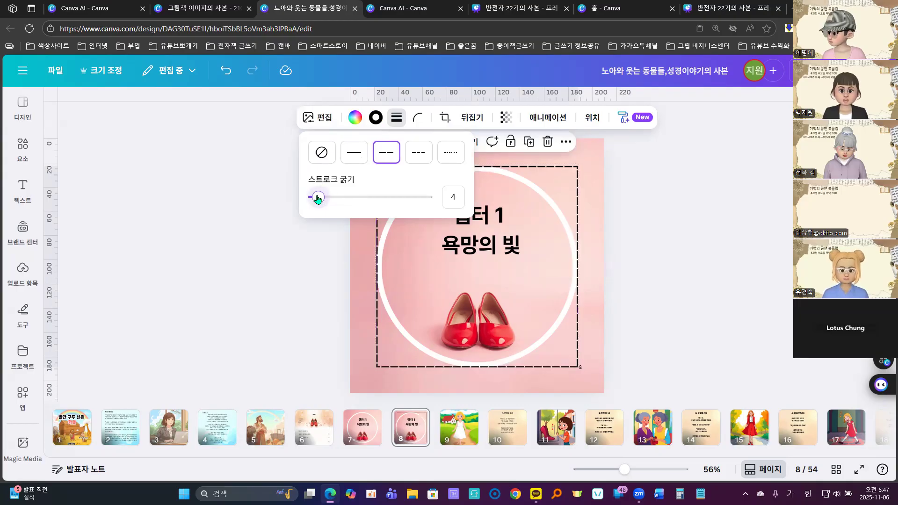
Step: Deselect the circle and delete the duplicated chapter page 8
{"action": "left_click", "coordinate": [699, 220]}
{"action": "left_click", "coordinate": [258, 191]}
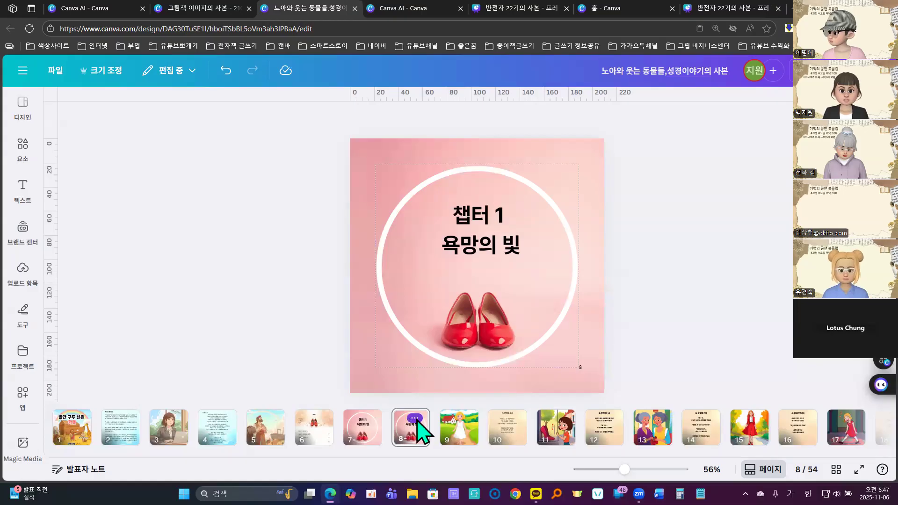
{"action": "left_click", "coordinate": [415, 419]}
{"action": "left_click", "coordinate": [462, 218]}
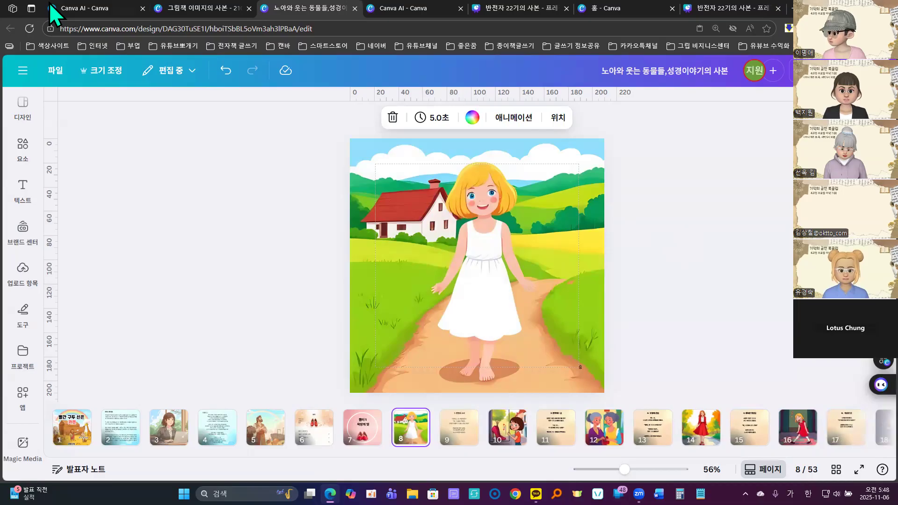
Step: In the Canva AI thread, enlarge The Little Red Shoes table-of-contents image and compare it with page 6, 목차, in the design
{"action": "left_click", "coordinate": [77, 6]}
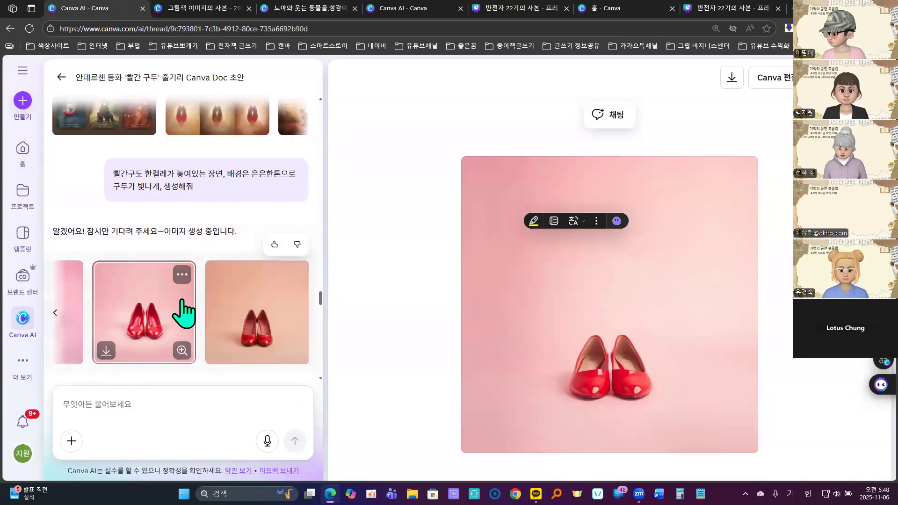
{"action": "scroll", "coordinate": [230, 283], "scroll_direction": "down", "scroll_amount": 3}
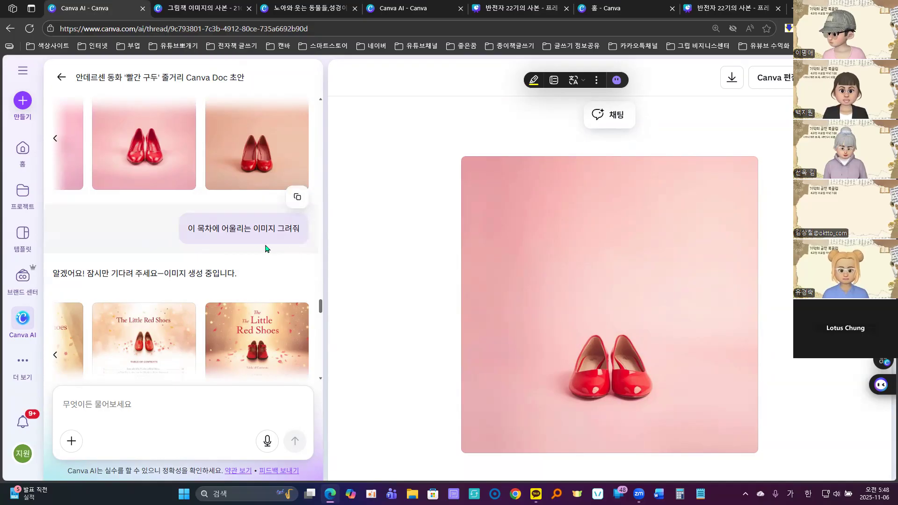
{"action": "scroll", "coordinate": [144, 234], "scroll_direction": "down", "scroll_amount": 4}
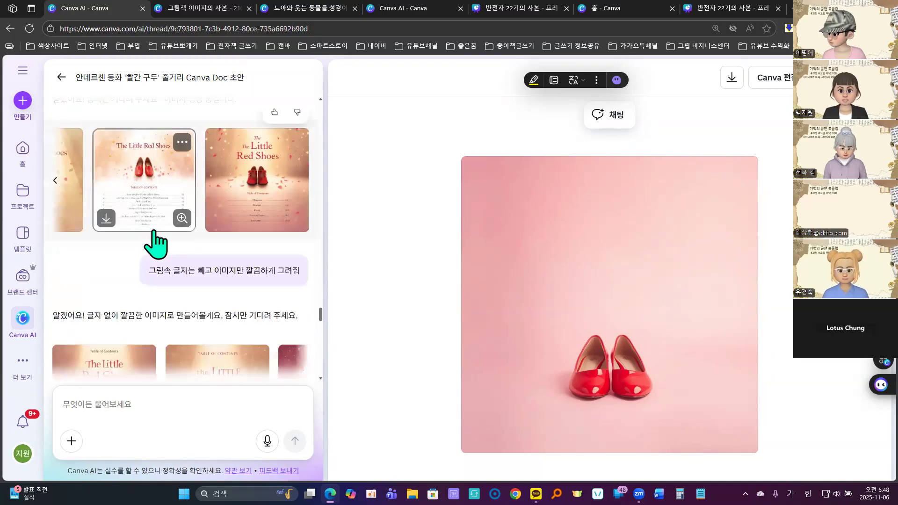
{"action": "left_click", "coordinate": [146, 177]}
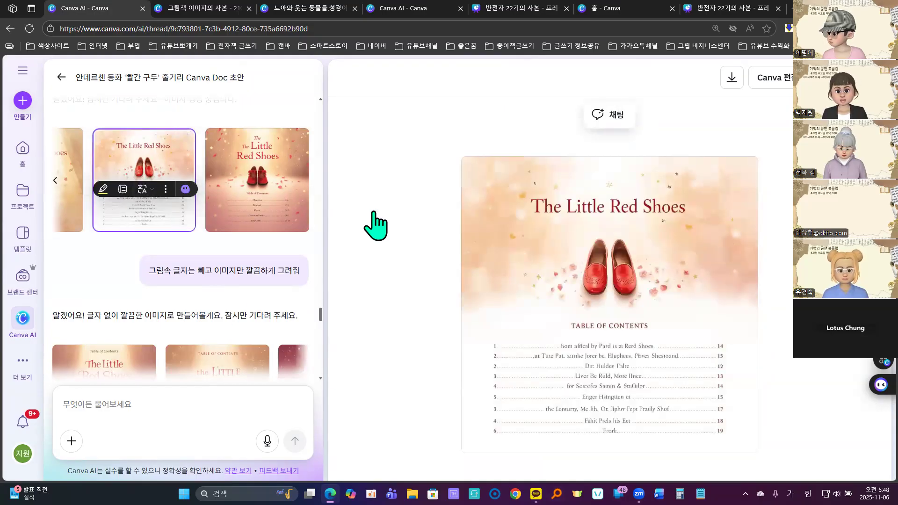
{"action": "right_click", "coordinate": [492, 171]}
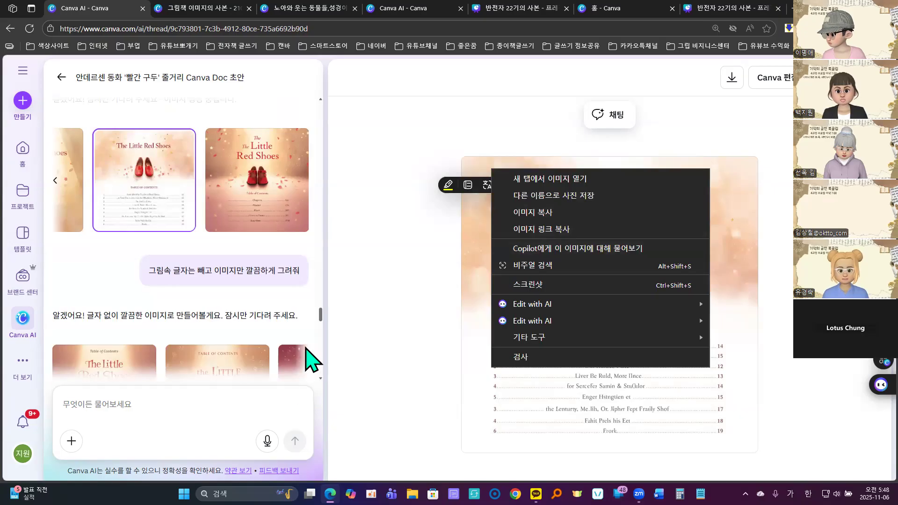
{"action": "scroll", "coordinate": [204, 304], "scroll_direction": "down", "scroll_amount": 3}
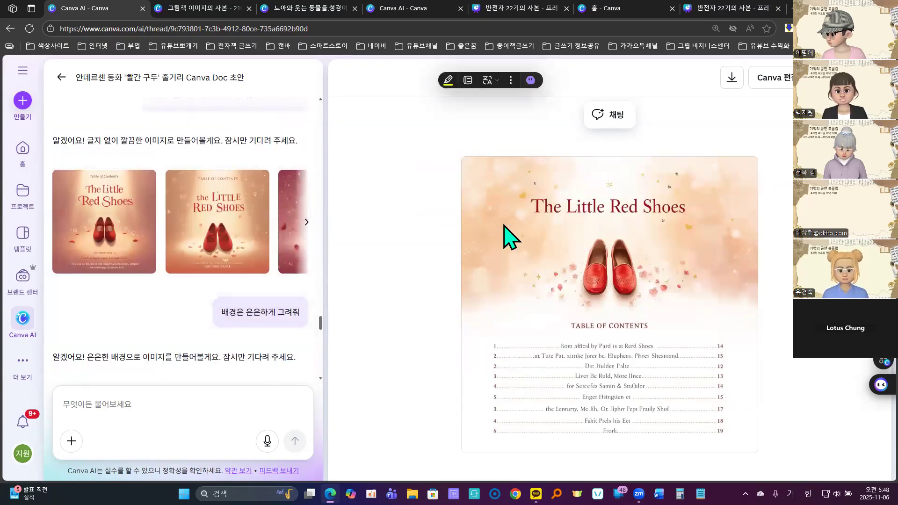
{"action": "left_click", "coordinate": [300, 8]}
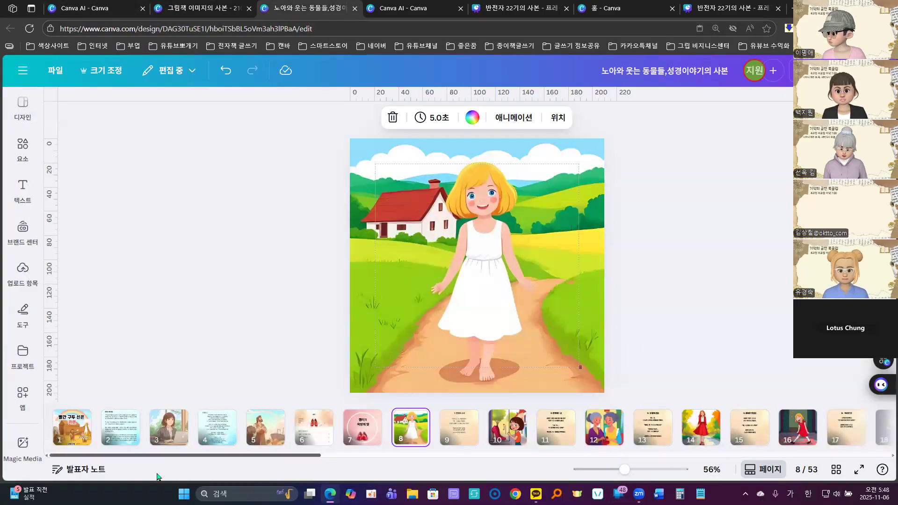
{"action": "left_click", "coordinate": [315, 427]}
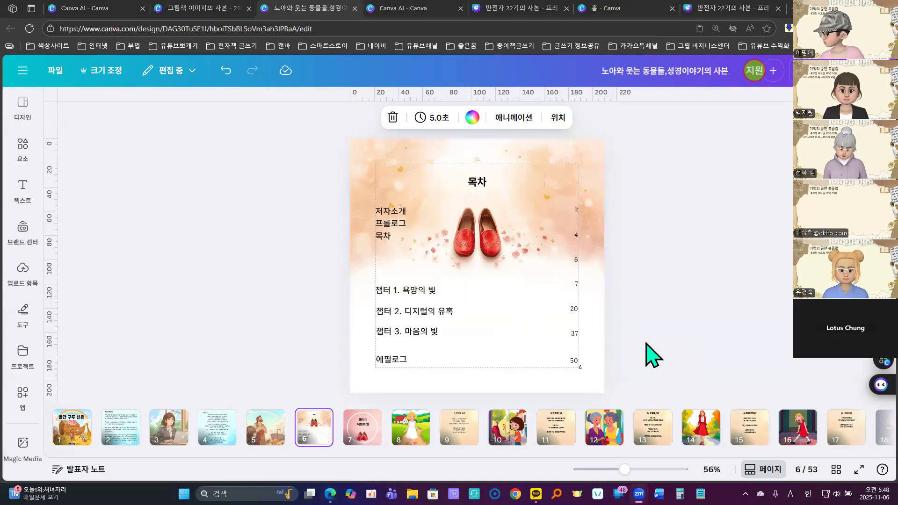
Step: Return to the Canva AI thread and copy the enlarged The Little Red Shoes table-of-contents image
{"action": "mouse_move", "coordinate": [74, 9]}
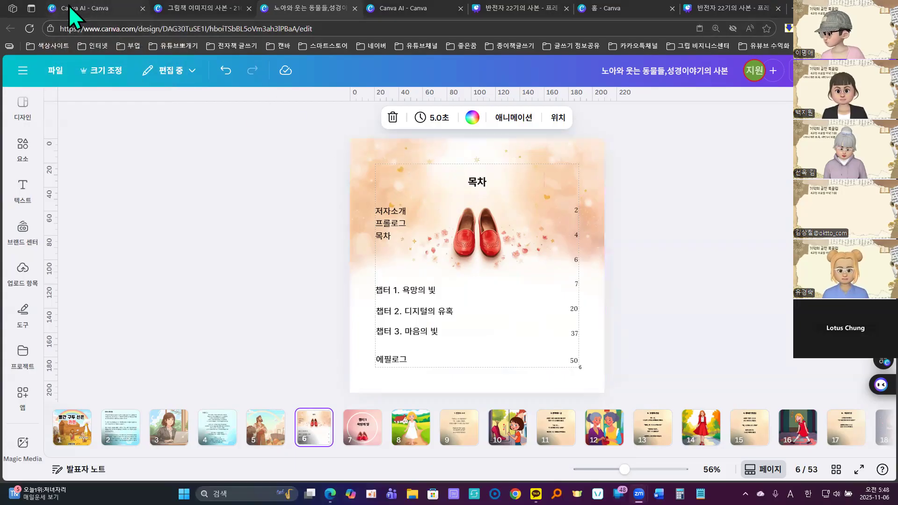
{"action": "left_click", "coordinate": [69, 6]}
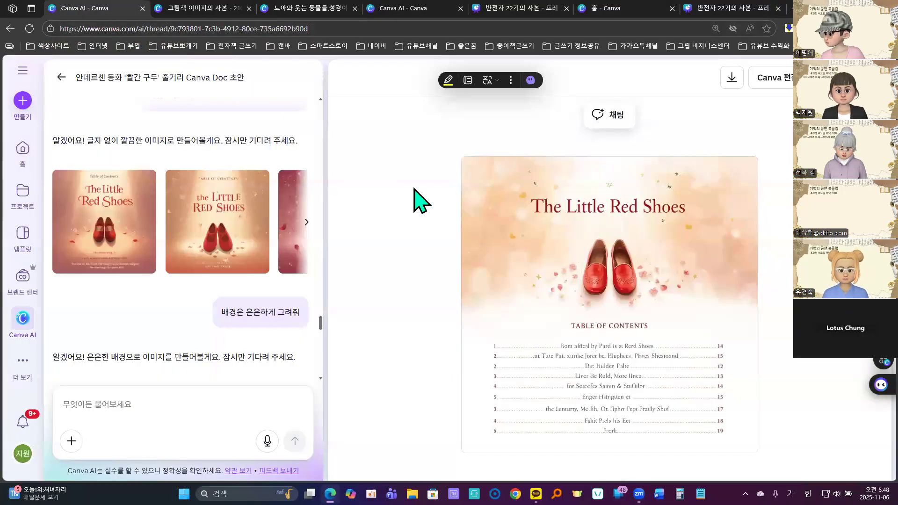
{"action": "right_click", "coordinate": [488, 178]}
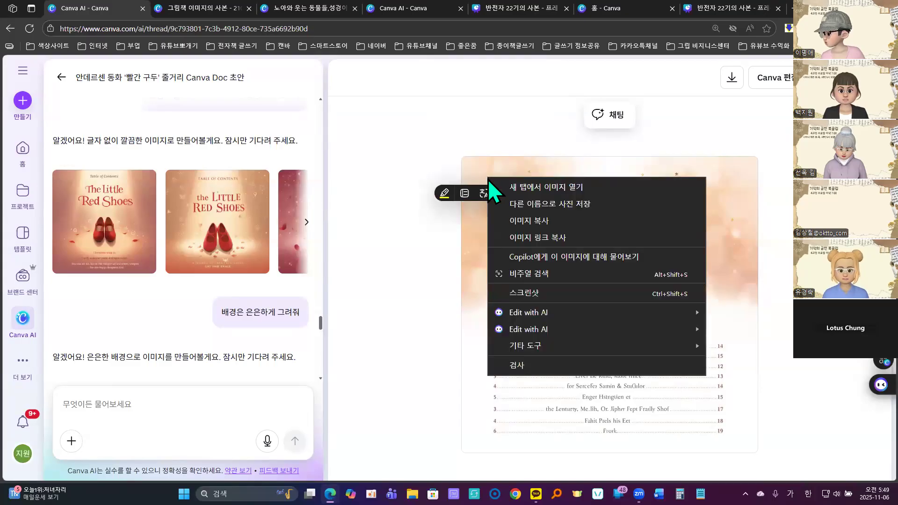
{"action": "left_click", "coordinate": [528, 222]}
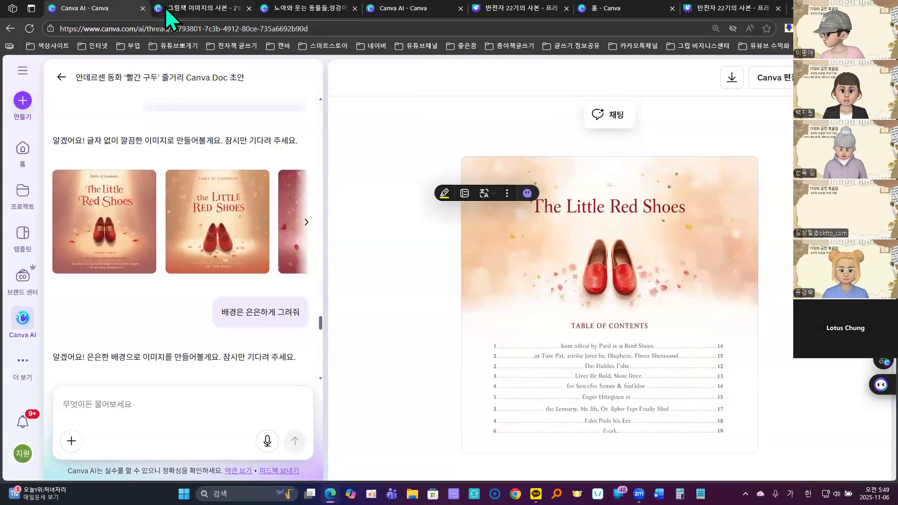
Step: Switch to the picture-book design and duplicate contents page 6, 목차
{"action": "left_click", "coordinate": [316, 9]}
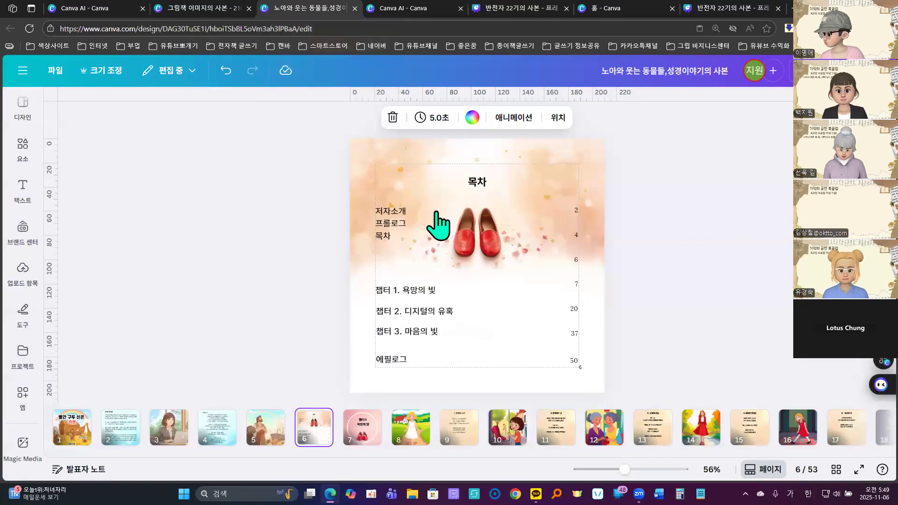
{"action": "left_click", "coordinate": [323, 421]}
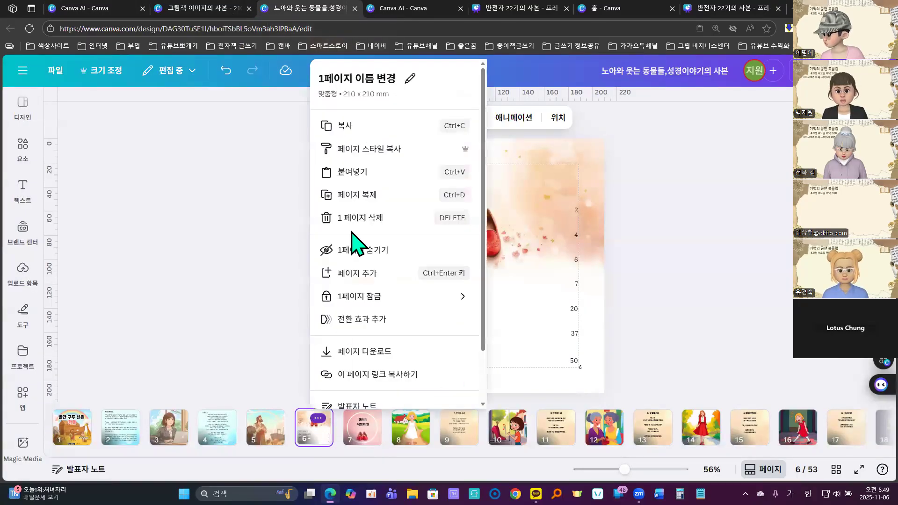
{"action": "left_click", "coordinate": [355, 202]}
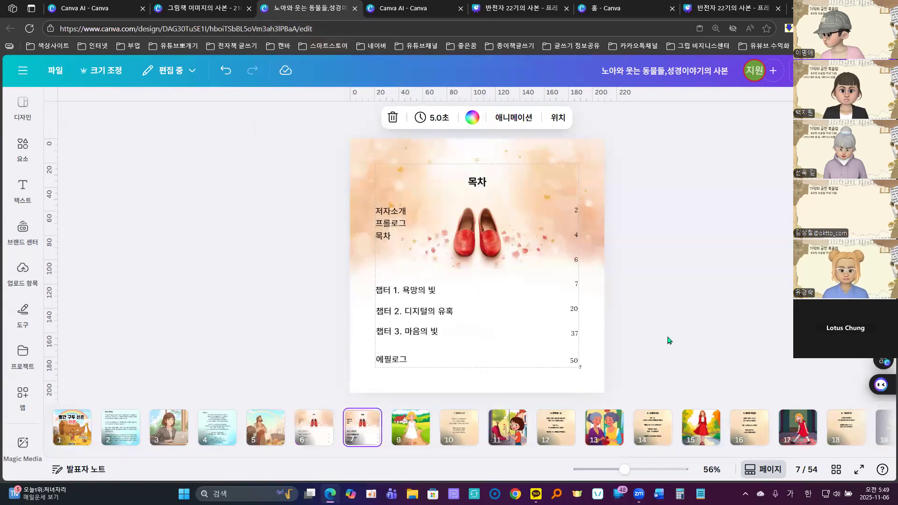
Step: Paste the copied The Little Red Shoes image onto the duplicated page 7 and replace the page background with it
{"action": "left_click", "coordinate": [416, 164]}
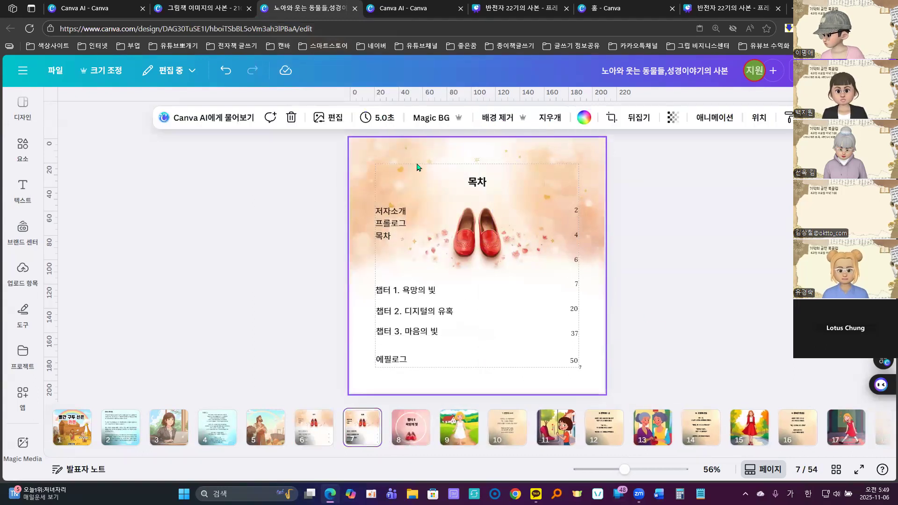
{"action": "key", "text": "ctrl+v"}
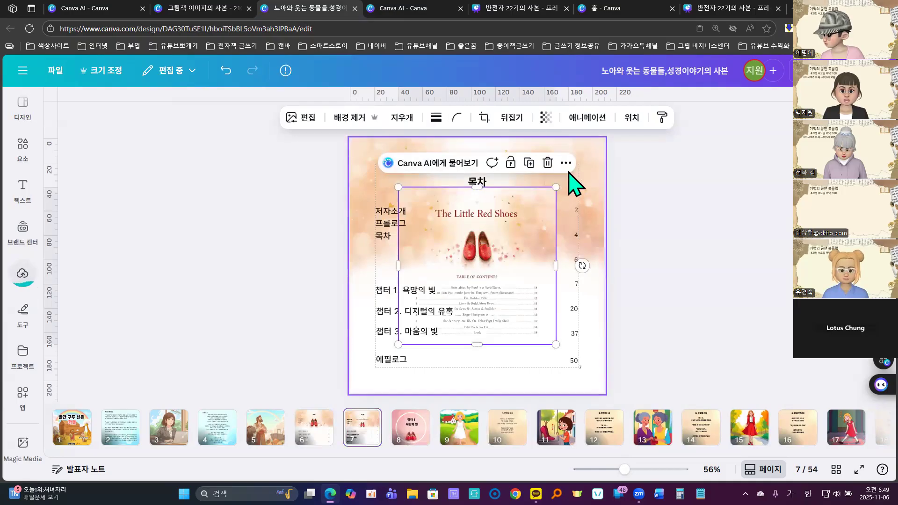
{"action": "left_click", "coordinate": [566, 163]}
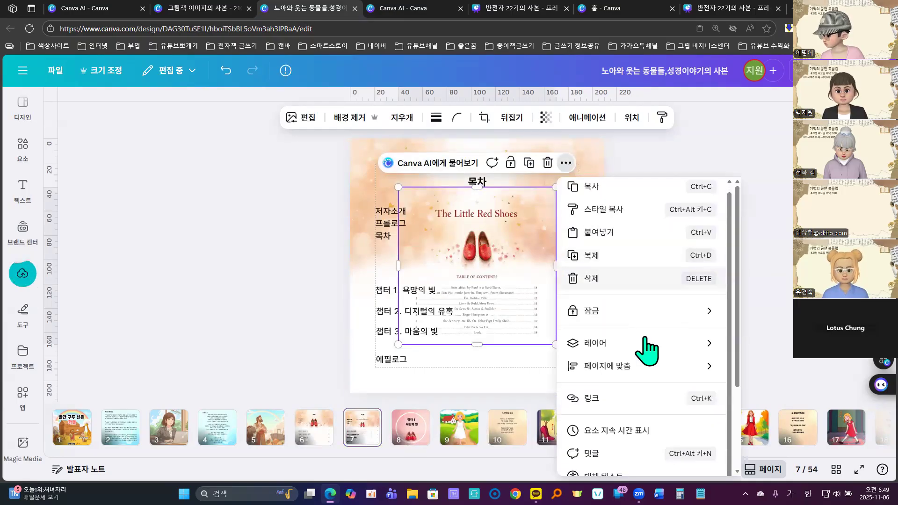
{"action": "scroll", "coordinate": [617, 393], "scroll_direction": "down", "scroll_amount": 3}
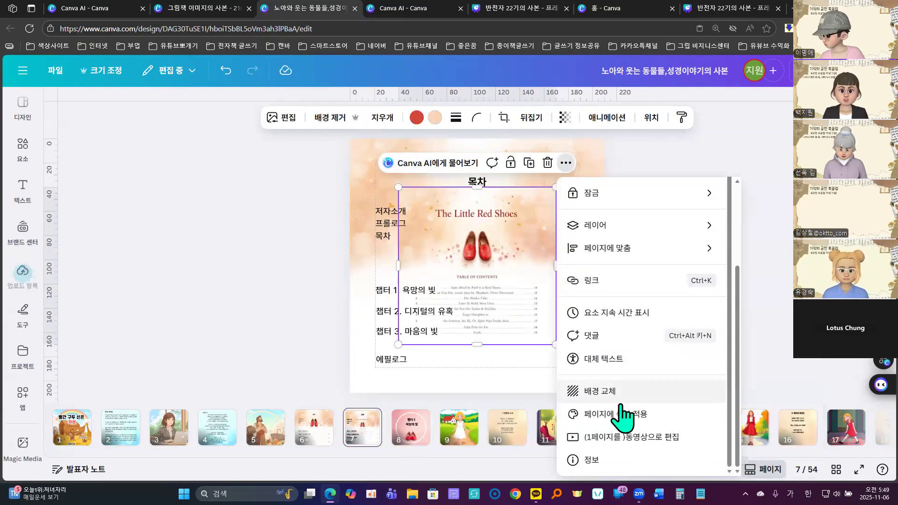
{"action": "left_click", "coordinate": [603, 392]}
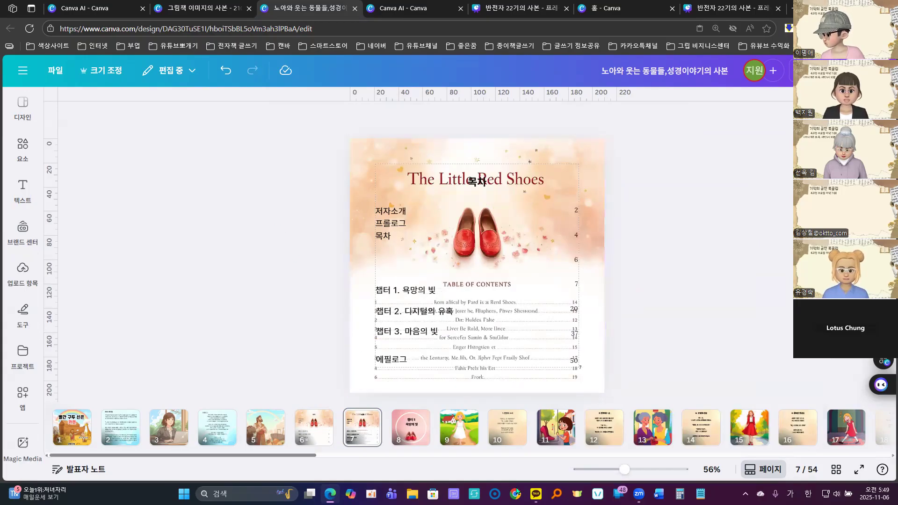
Step: Use Magic Eraser with brush size 40 to erase the English title, TABLE OF CONTENTS heading and contents list from page 7's background
{"action": "left_click_drag", "start_coordinate": [624, 469], "coordinate": [634, 469]}
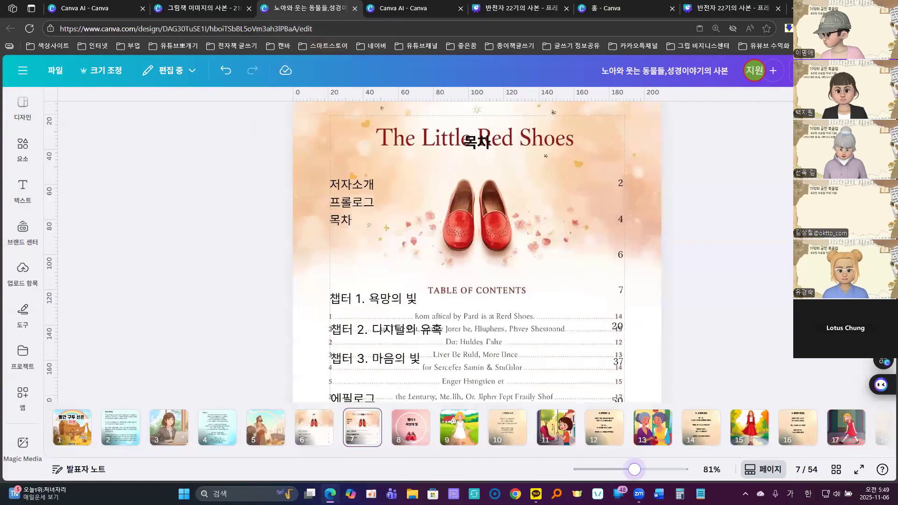
{"action": "scroll", "coordinate": [711, 262], "scroll_direction": "down", "scroll_amount": 1}
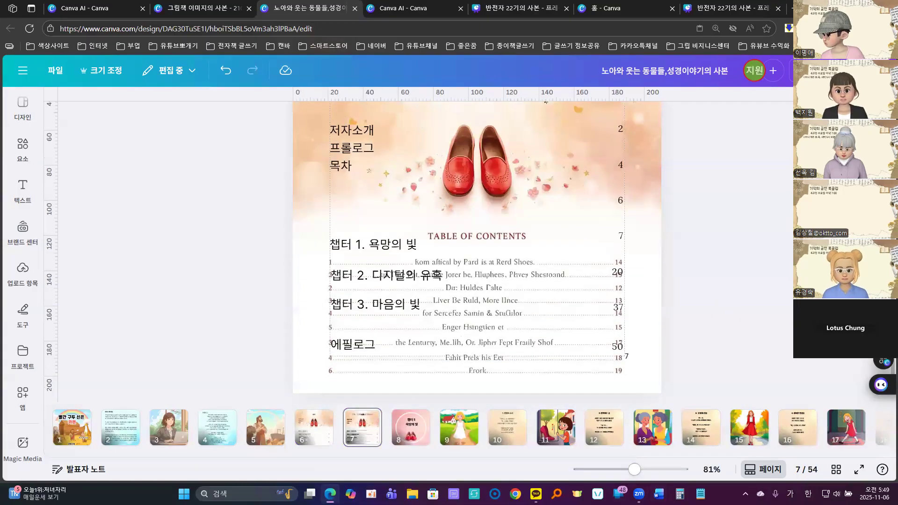
{"action": "left_click_drag", "start_coordinate": [634, 469], "coordinate": [626, 468]}
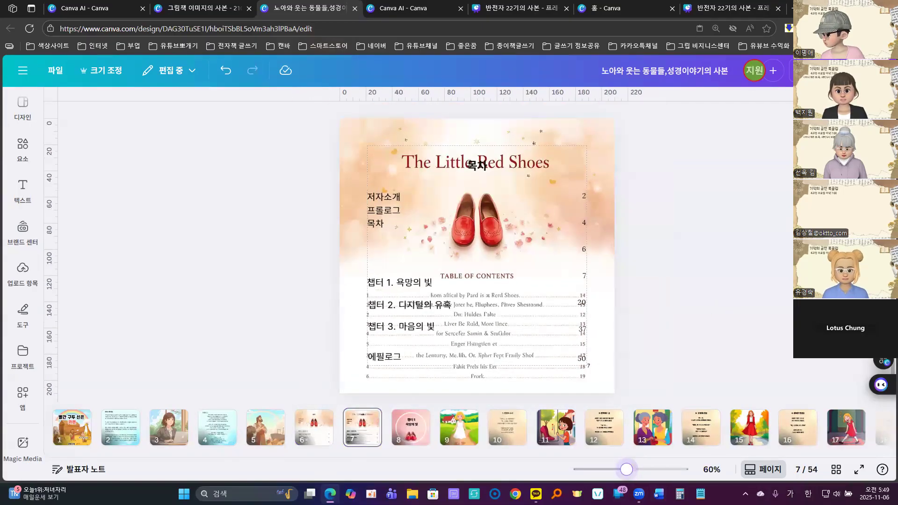
{"action": "left_click", "coordinate": [380, 135]}
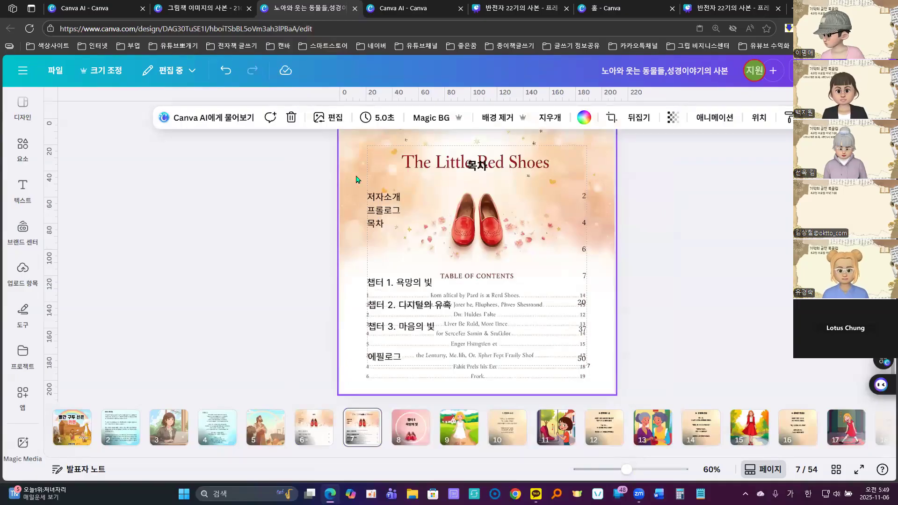
{"action": "left_click", "coordinate": [335, 119]}
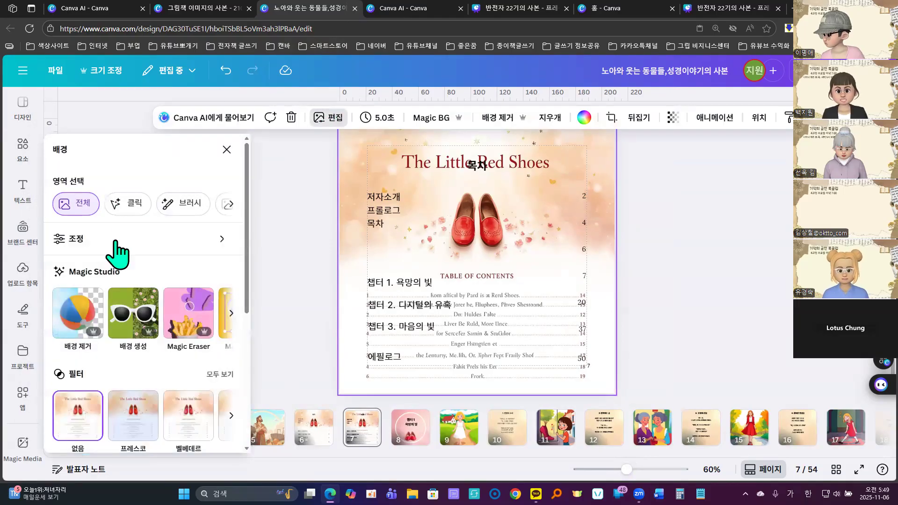
{"action": "left_click", "coordinate": [189, 307]}
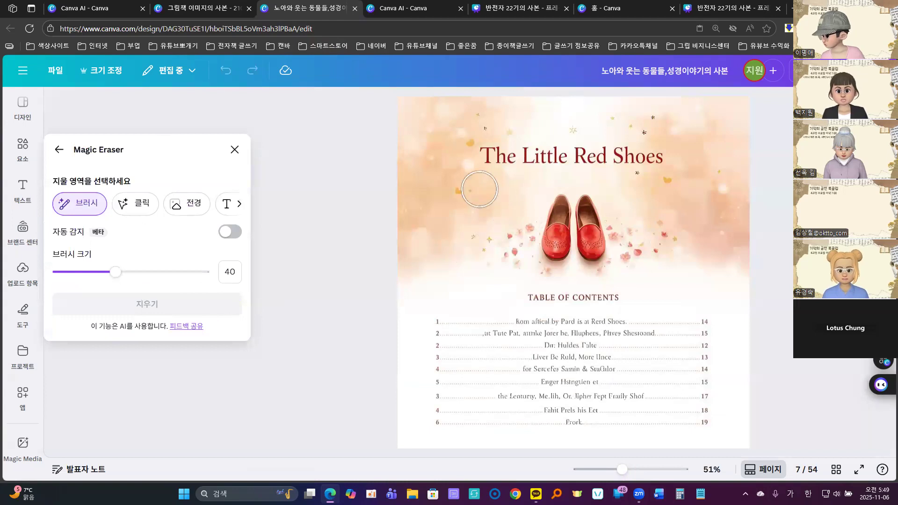
{"action": "mouse_move", "coordinate": [493, 157]}
{"action": "left_mouse_down"}
{"action": "mouse_move", "coordinate": [659, 160]}
{"action": "mouse_move", "coordinate": [651, 160]}
{"action": "left_mouse_up"}
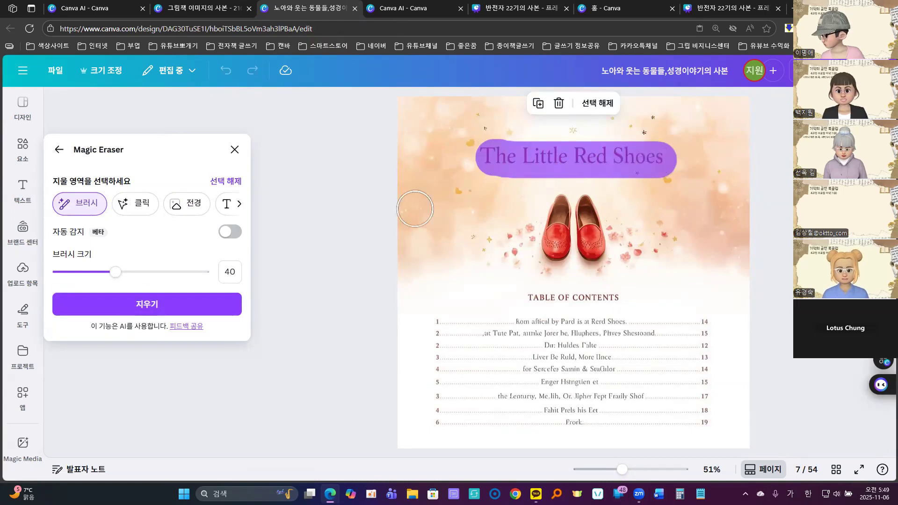
{"action": "left_click_drag", "start_coordinate": [532, 300], "coordinate": [624, 302]}
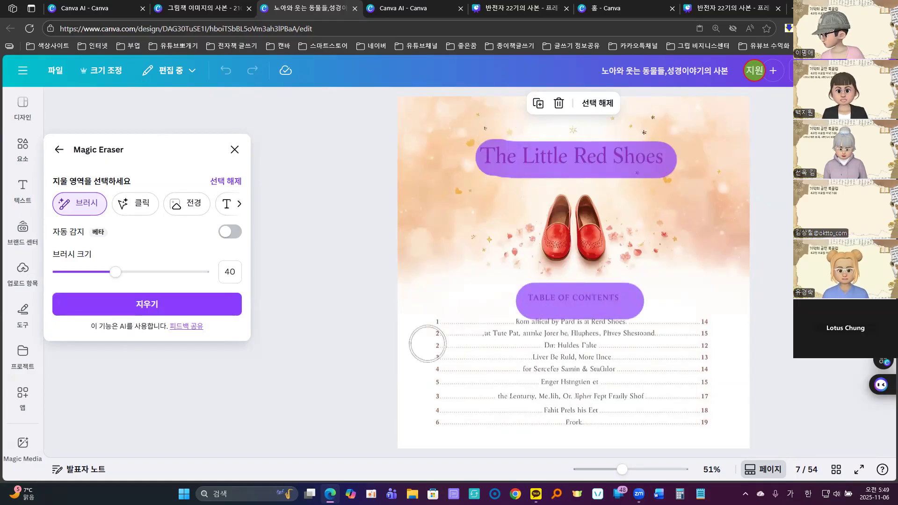
{"action": "mouse_move", "coordinate": [433, 325]}
{"action": "left_mouse_down"}
{"action": "mouse_move", "coordinate": [443, 420]}
{"action": "mouse_move", "coordinate": [682, 416]}
{"action": "mouse_move", "coordinate": [711, 410]}
{"action": "mouse_move", "coordinate": [700, 389]}
{"action": "mouse_move", "coordinate": [705, 313]}
{"action": "mouse_move", "coordinate": [638, 326]}
{"action": "mouse_move", "coordinate": [440, 319]}
{"action": "mouse_move", "coordinate": [463, 349]}
{"action": "mouse_move", "coordinate": [576, 348]}
{"action": "mouse_move", "coordinate": [656, 361]}
{"action": "mouse_move", "coordinate": [504, 372]}
{"action": "mouse_move", "coordinate": [486, 391]}
{"action": "mouse_move", "coordinate": [678, 397]}
{"action": "mouse_move", "coordinate": [677, 359]}
{"action": "mouse_move", "coordinate": [638, 367]}
{"action": "left_mouse_up"}
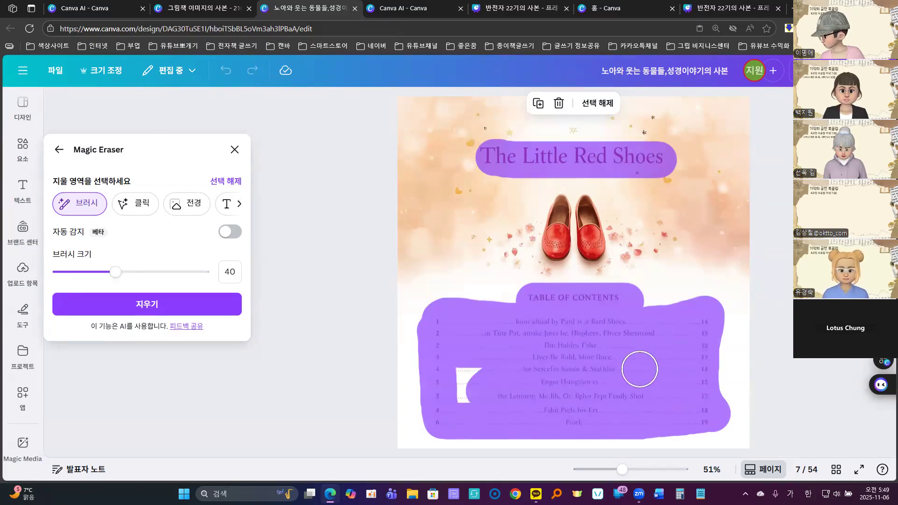
{"action": "left_click", "coordinate": [146, 305]}
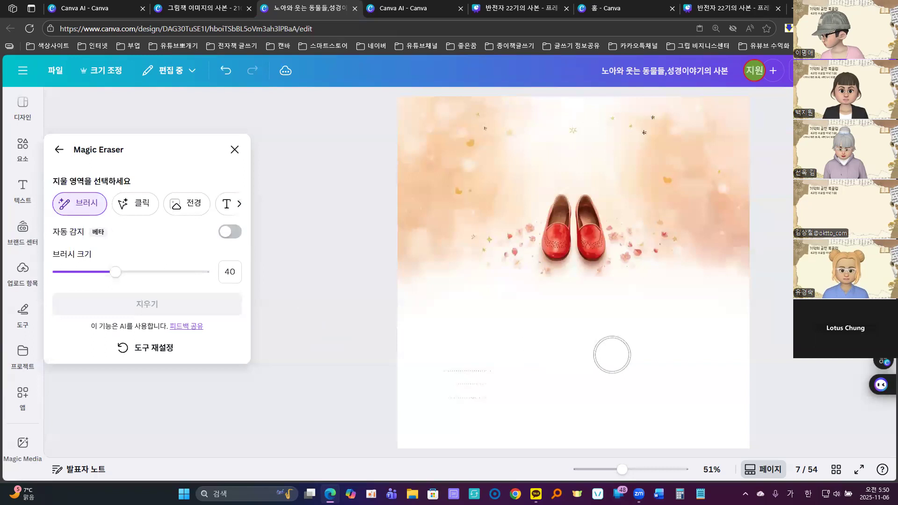
{"action": "left_click", "coordinate": [235, 149]}
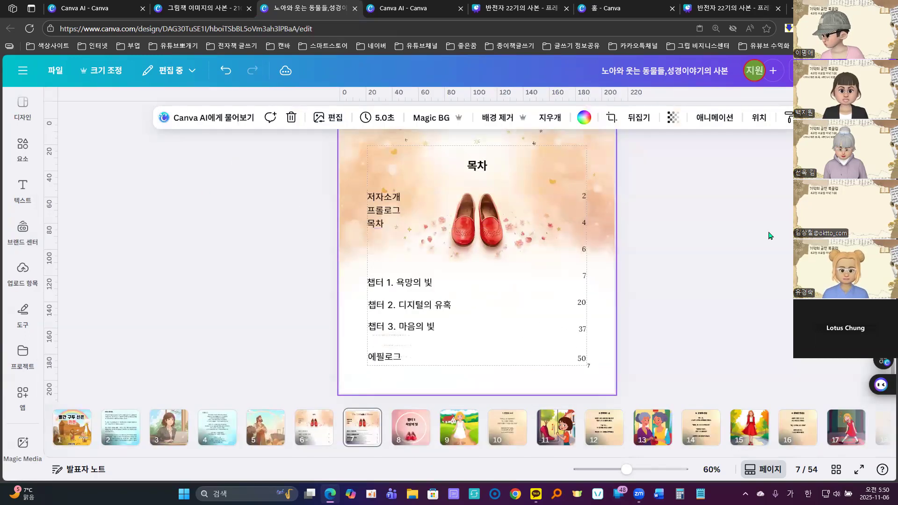
{"action": "left_click", "coordinate": [739, 235]}
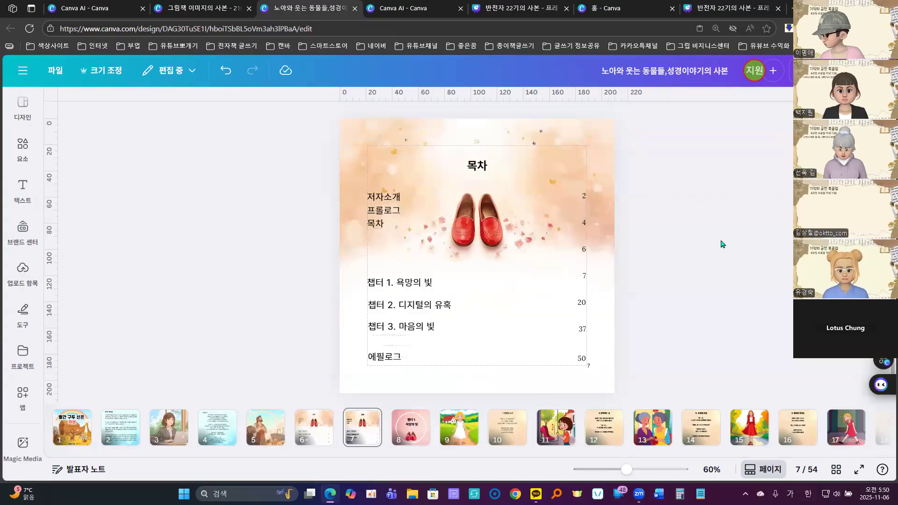
Step: Compare page 7 with neighbouring pages 6 and 8, and delete the duplicated contents page 7
{"action": "left_click", "coordinate": [320, 434]}
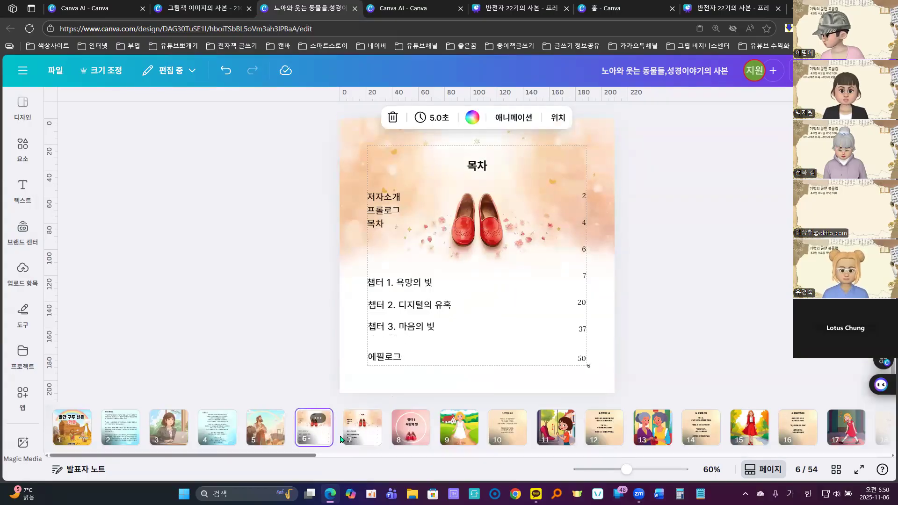
{"action": "left_click", "coordinate": [362, 442]}
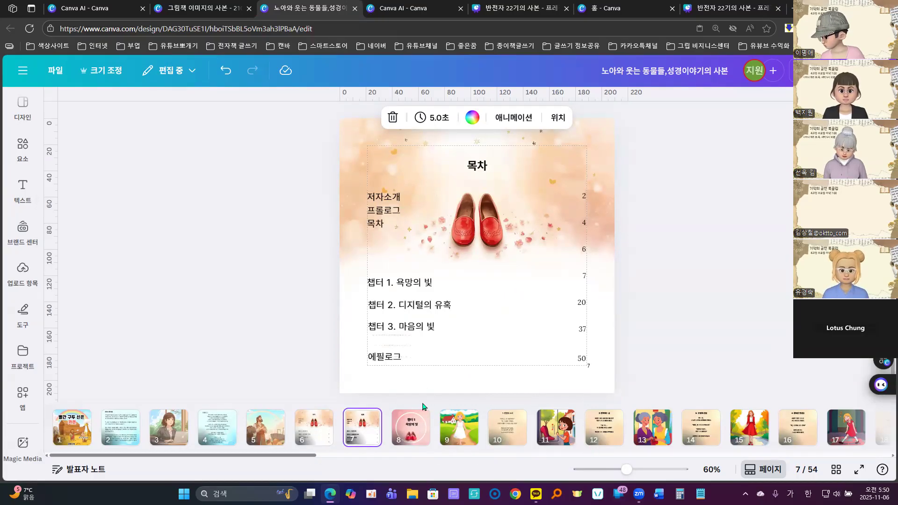
{"action": "left_click", "coordinate": [411, 435]}
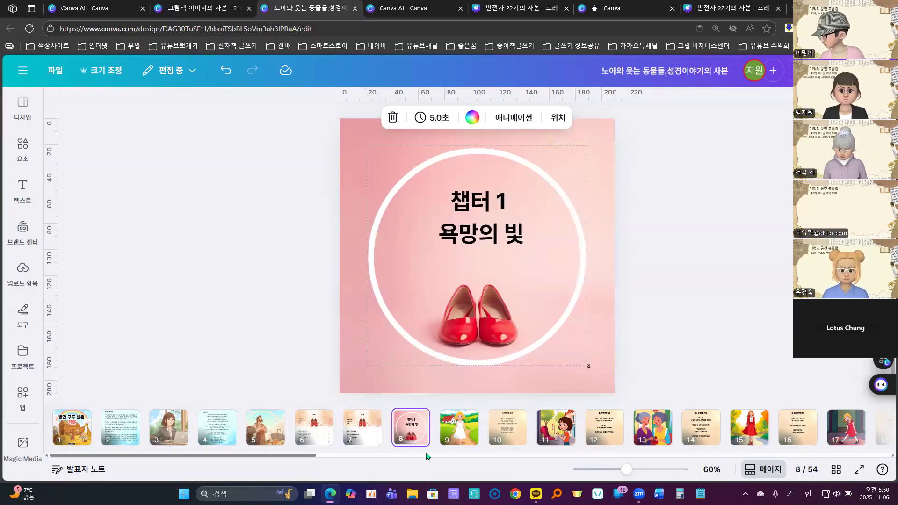
{"action": "left_click", "coordinate": [368, 438]}
{"action": "left_click", "coordinate": [368, 418]}
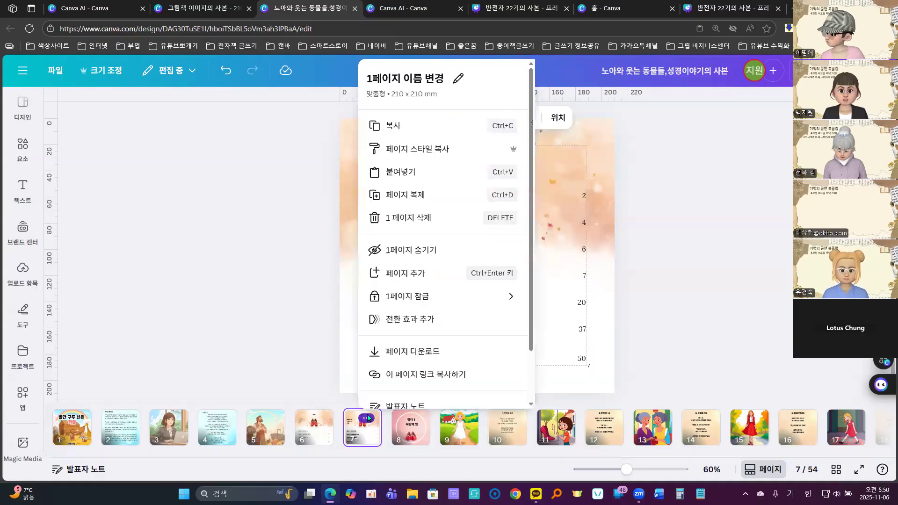
{"action": "left_click", "coordinate": [406, 219]}
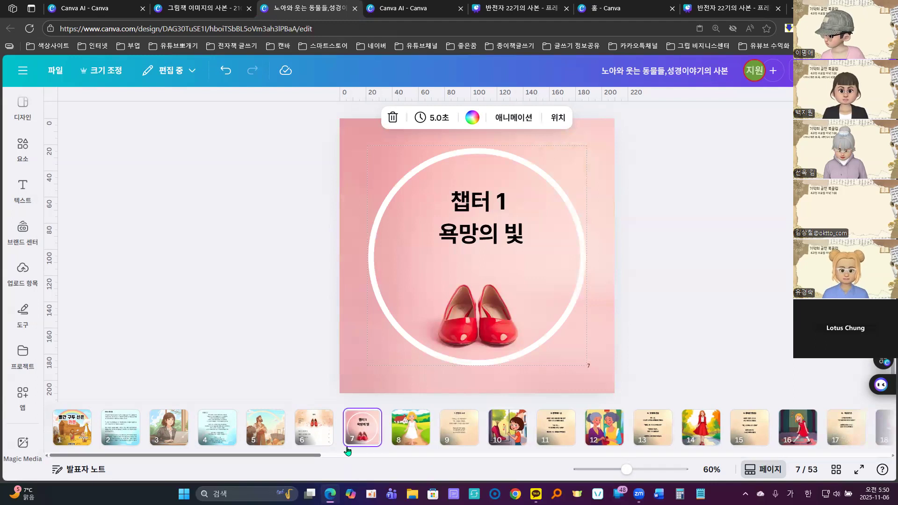
Step: Return to the Canva AI thread and review the prompts and replies on the contents list, the book title and the cover image
{"action": "left_click", "coordinate": [105, 11]}
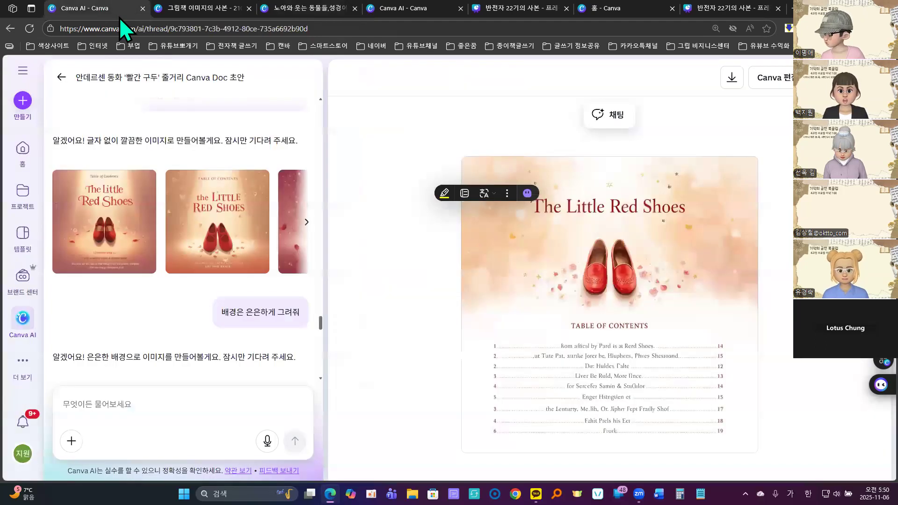
{"action": "scroll", "coordinate": [175, 301], "scroll_direction": "down", "scroll_amount": 5}
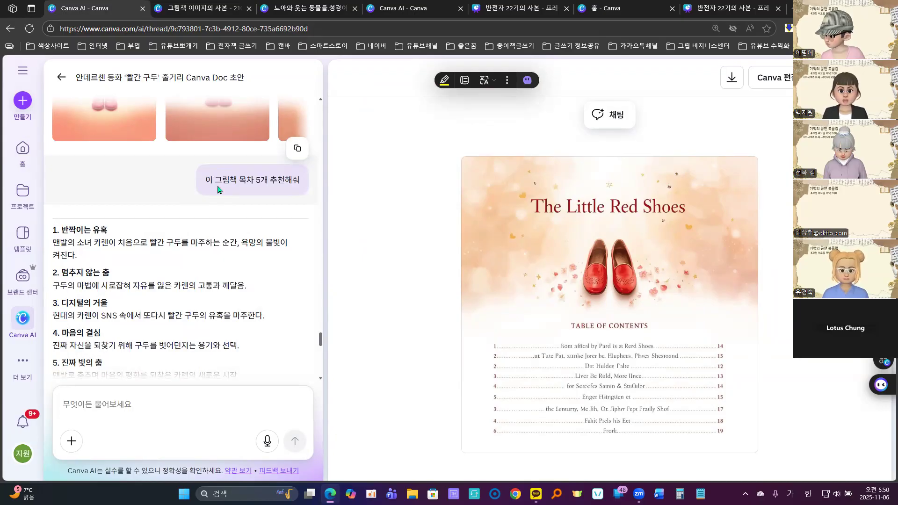
{"action": "scroll", "coordinate": [194, 184], "scroll_direction": "down", "scroll_amount": 4}
{"action": "scroll", "coordinate": [183, 233], "scroll_direction": "down", "scroll_amount": 5}
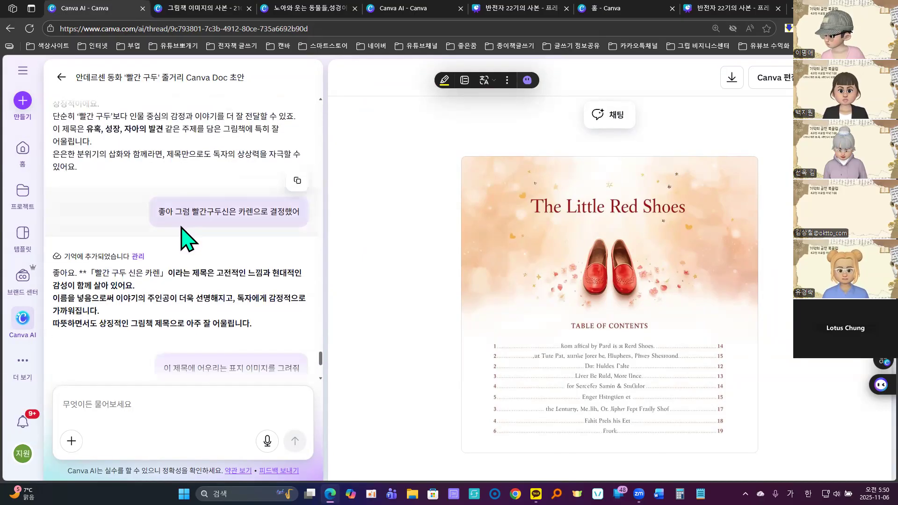
{"action": "scroll", "coordinate": [187, 230], "scroll_direction": "down", "scroll_amount": 3}
{"action": "scroll", "coordinate": [237, 248], "scroll_direction": "down", "scroll_amount": 2}
{"action": "scroll", "coordinate": [241, 252], "scroll_direction": "up", "scroll_amount": 4}
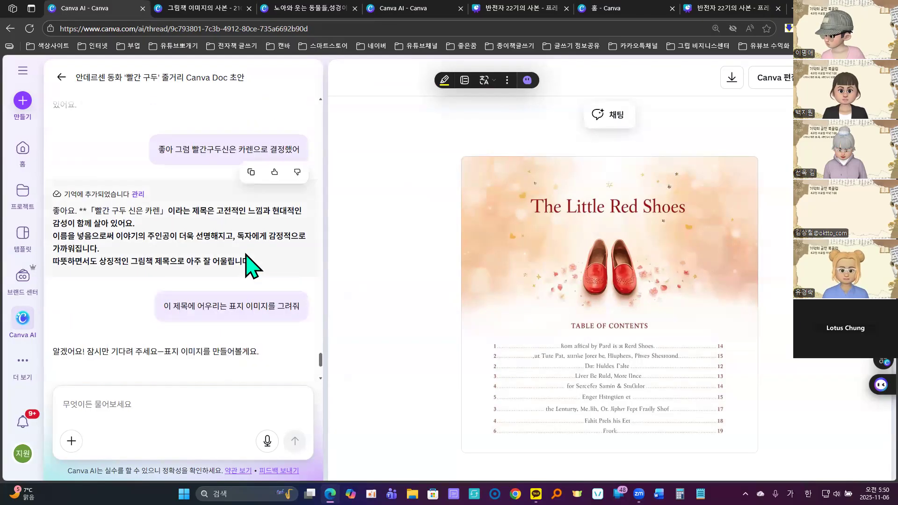
{"action": "scroll", "coordinate": [246, 260], "scroll_direction": "up", "scroll_amount": 4}
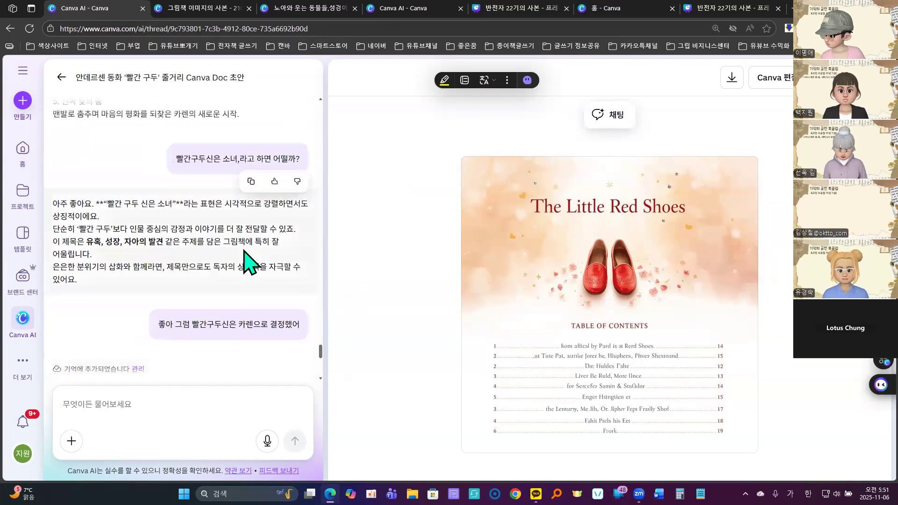
{"action": "scroll", "coordinate": [248, 262], "scroll_direction": "down", "scroll_amount": 5}
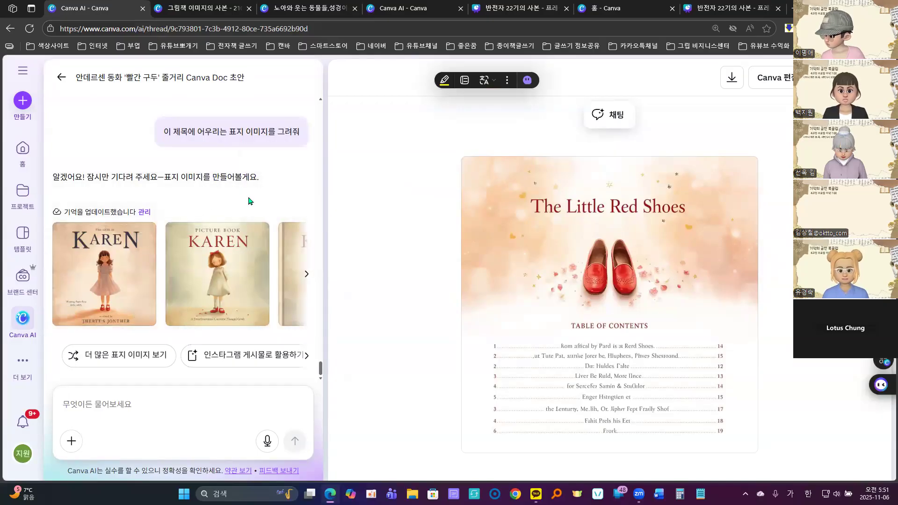
{"action": "scroll", "coordinate": [211, 182], "scroll_direction": "up", "scroll_amount": 5}
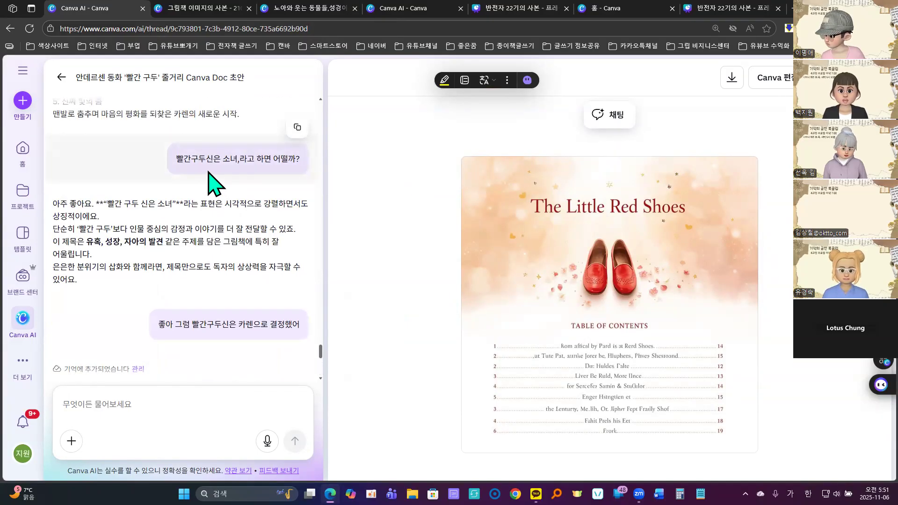
{"action": "scroll", "coordinate": [196, 183], "scroll_direction": "up", "scroll_amount": 5}
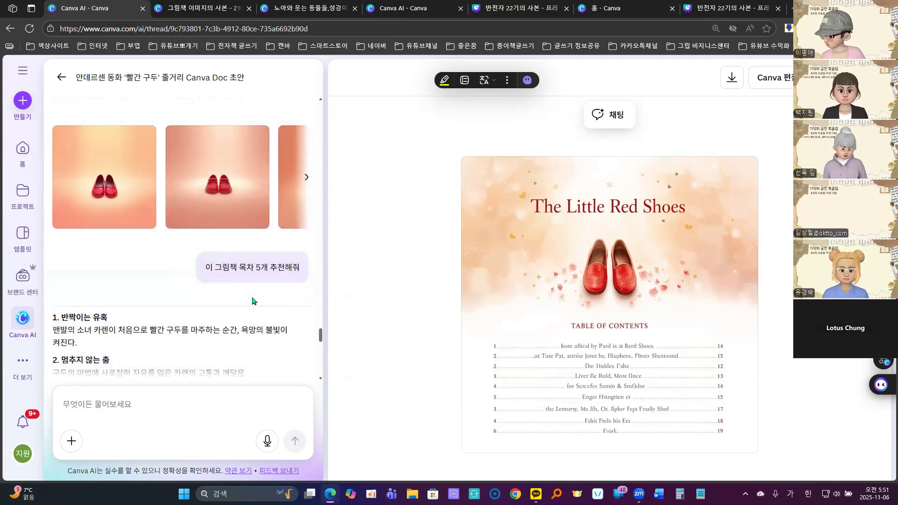
{"action": "scroll", "coordinate": [177, 292], "scroll_direction": "down", "scroll_amount": 5}
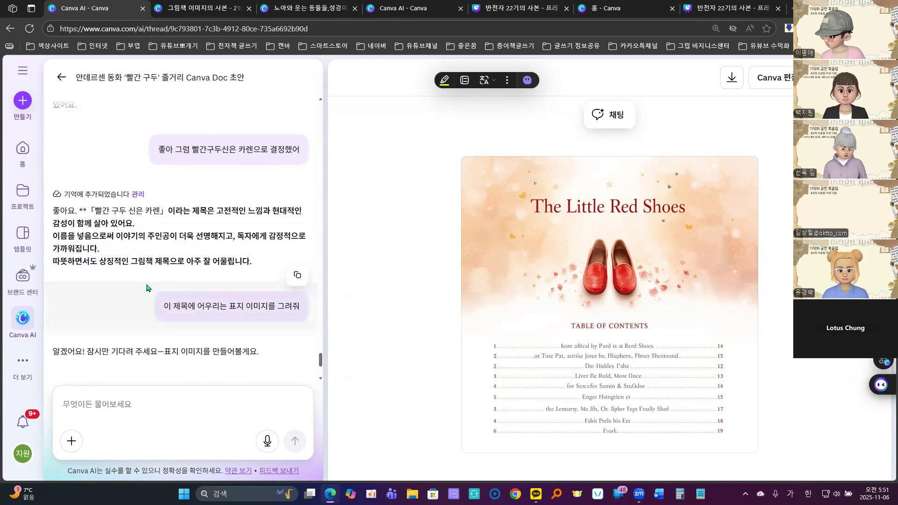
Step: Ask Canva AI for five fitting book titles with the prompt "이 그림책에 어울리는 제목 5개 추천해줘"
{"action": "left_click", "coordinate": [163, 407]}
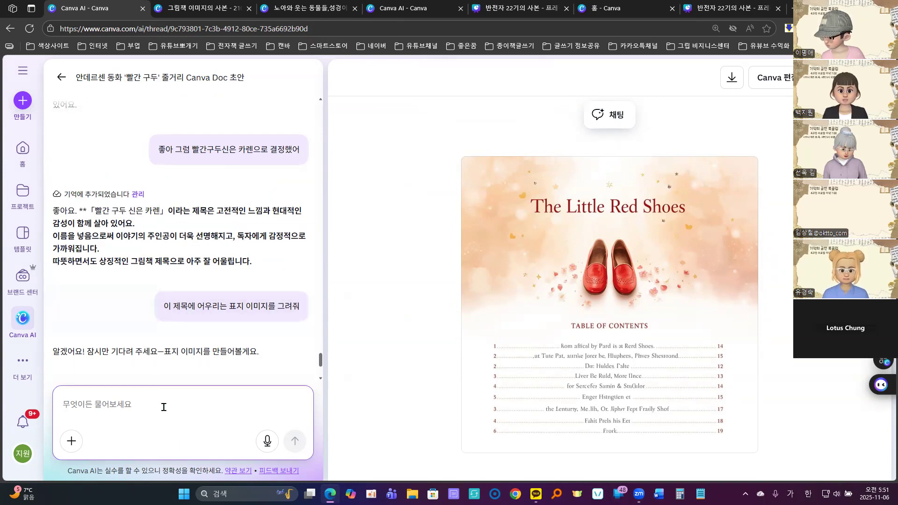
{"action": "type", "text": "이 그림책에 어울리는 제목 5개 추천해줘"}
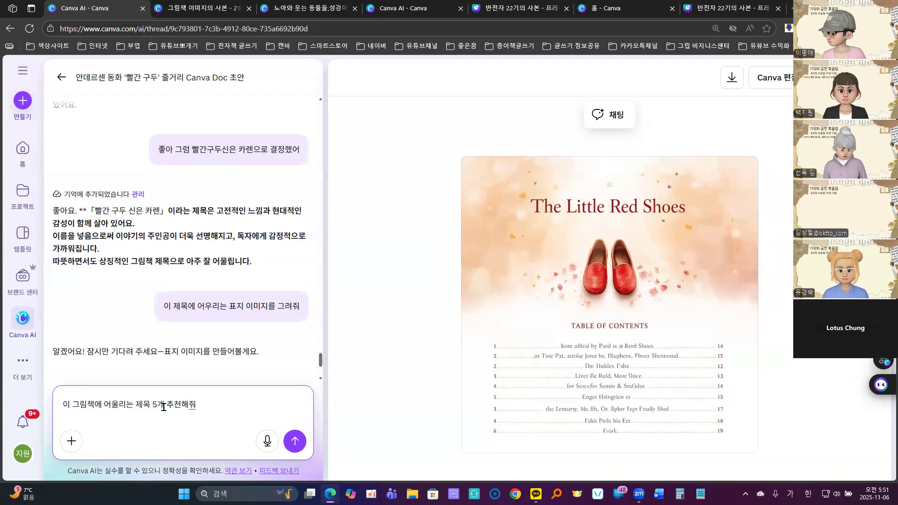
Step: Submit the request "이 그림책에 어울리는 제목 5개 추천해줘" and review the earlier messages about the title
{"action": "key", "text": "Return"}
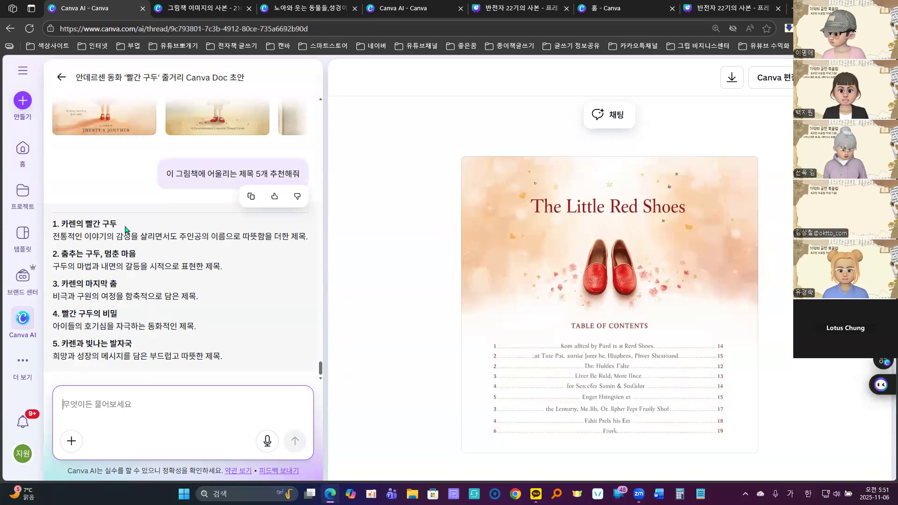
{"action": "scroll", "coordinate": [210, 315], "scroll_direction": "up", "scroll_amount": 4}
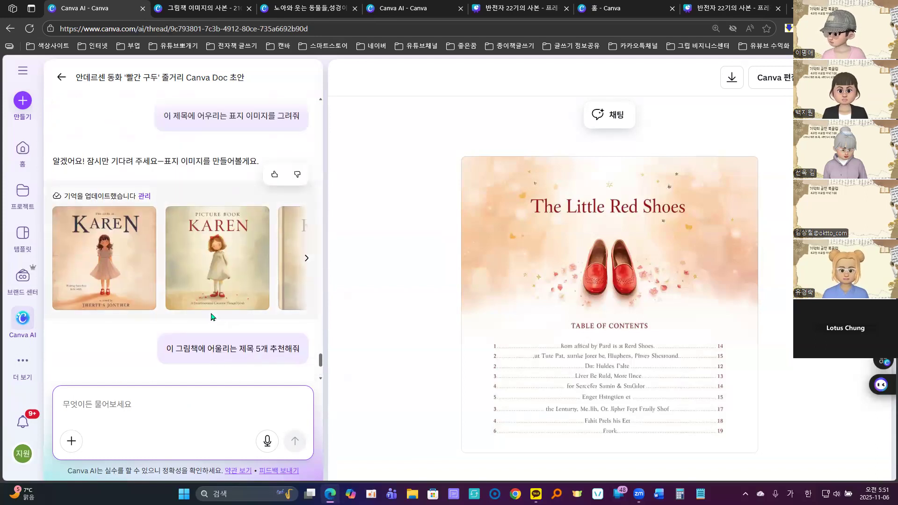
{"action": "scroll", "coordinate": [210, 315], "scroll_direction": "up", "scroll_amount": 4}
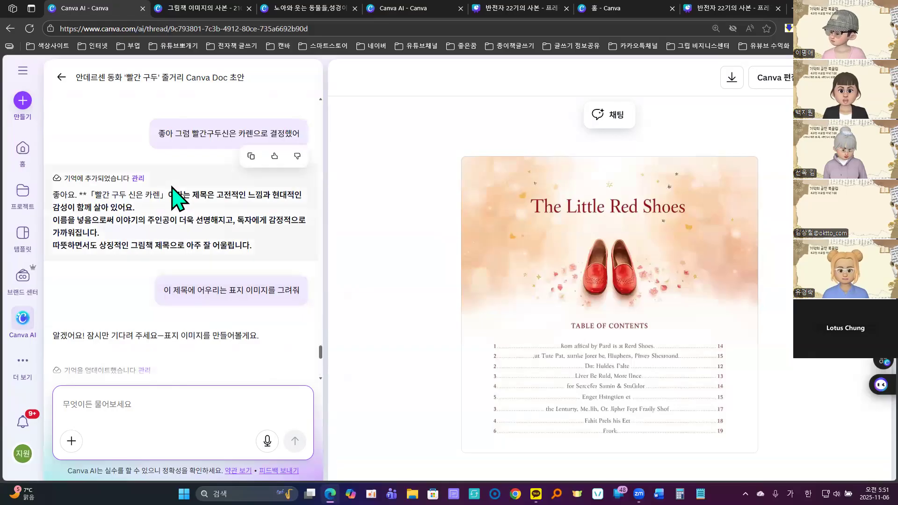
{"action": "scroll", "coordinate": [174, 158], "scroll_direction": "up", "scroll_amount": 4}
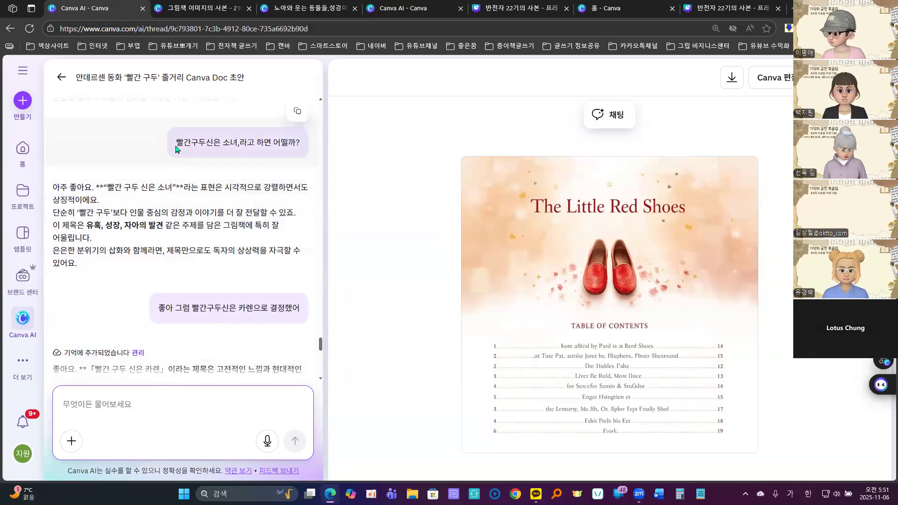
{"action": "left_click_drag", "start_coordinate": [177, 141], "coordinate": [295, 142]}
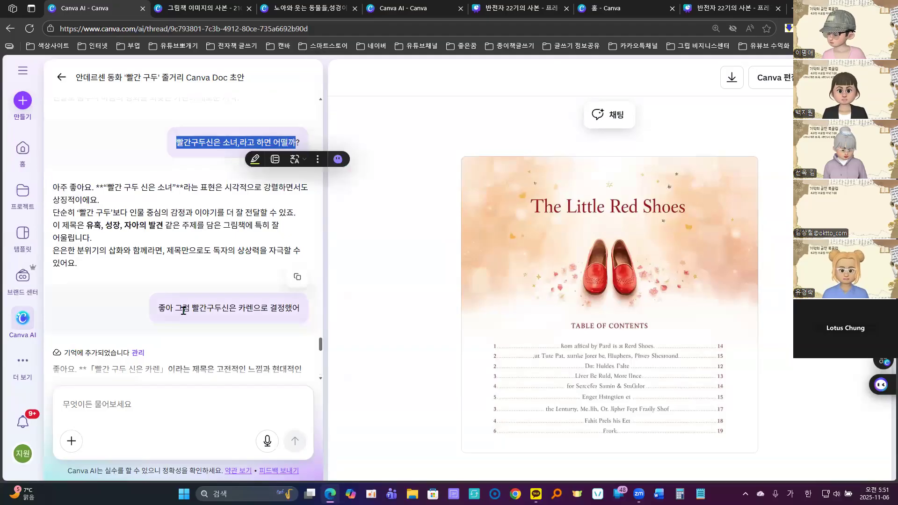
Step: Copy the title "빨간구두신은 카렌" from the earlier chat message into the prompt
{"action": "left_click_drag", "start_coordinate": [190, 310], "coordinate": [253, 310]}
{"action": "key", "text": "ctrl+c"}
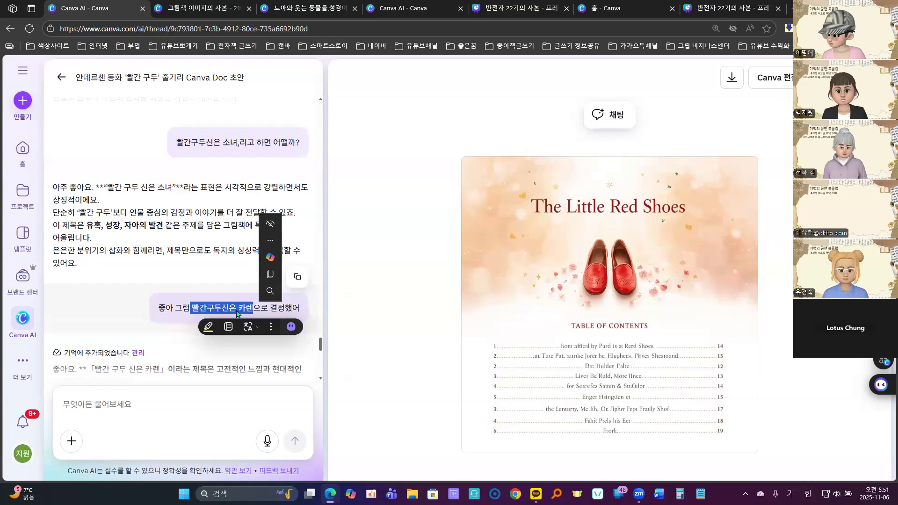
{"action": "left_click", "coordinate": [270, 274]}
{"action": "left_click", "coordinate": [94, 403]}
{"action": "right_click", "coordinate": [92, 399]}
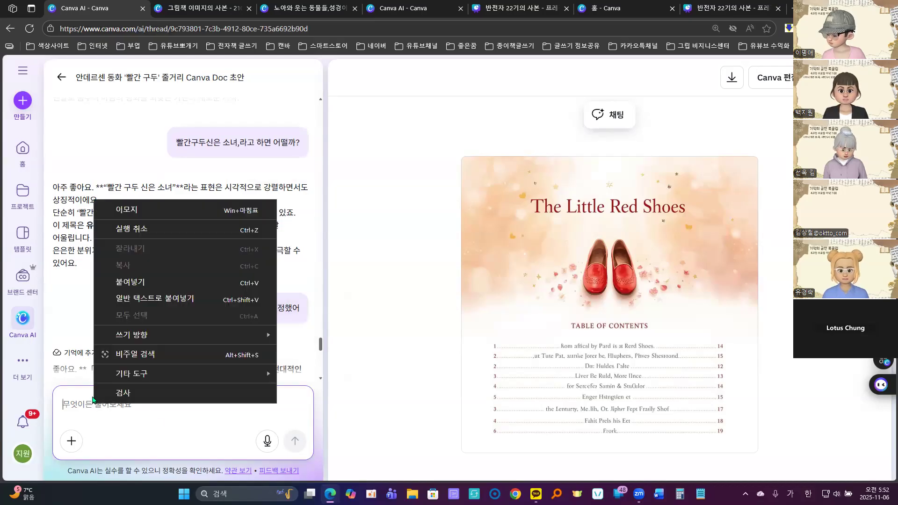
{"action": "left_click", "coordinate": [136, 283]}
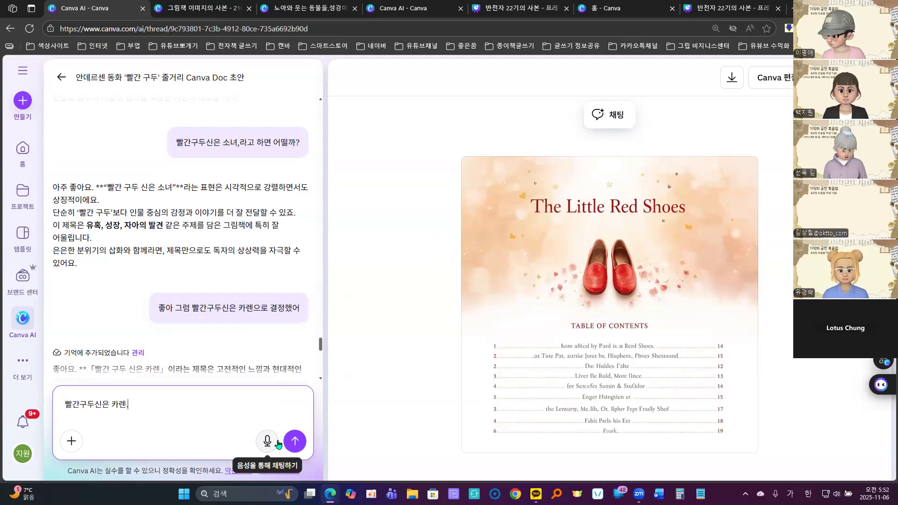
Step: Complete the title question as "빨간구두신은 카렌.으로 하면 어떨까?" and send it
{"action": "type", "text": ".으로"}
{"action": "type", "text": " 하면 어"}
{"action": "type", "text": "떨ㄲ"}
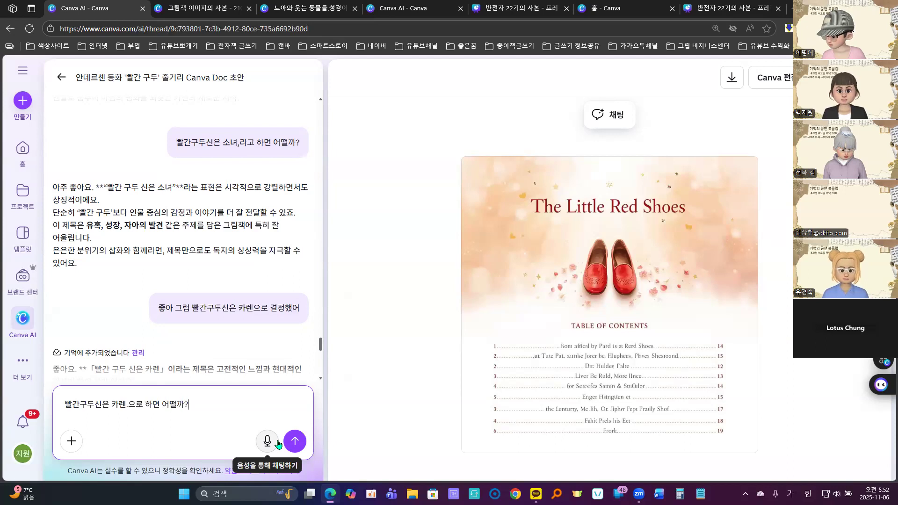
{"action": "type", "text": "까?"}
{"action": "key", "text": "Return"}
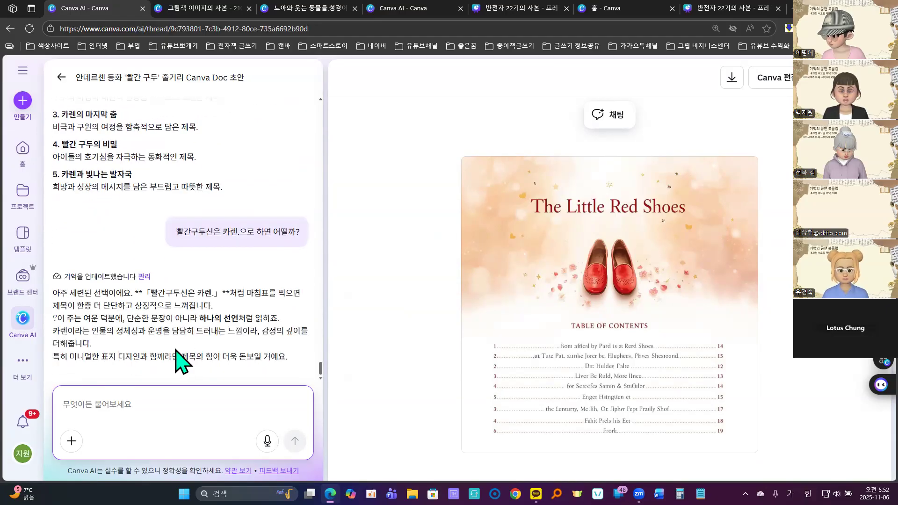
Step: Review the suggested titles and request a matching cover with the prompt "이 제목에 어울리는 책표지 이미지를 그려줘"
{"action": "scroll", "coordinate": [75, 178], "scroll_direction": "up", "scroll_amount": 4}
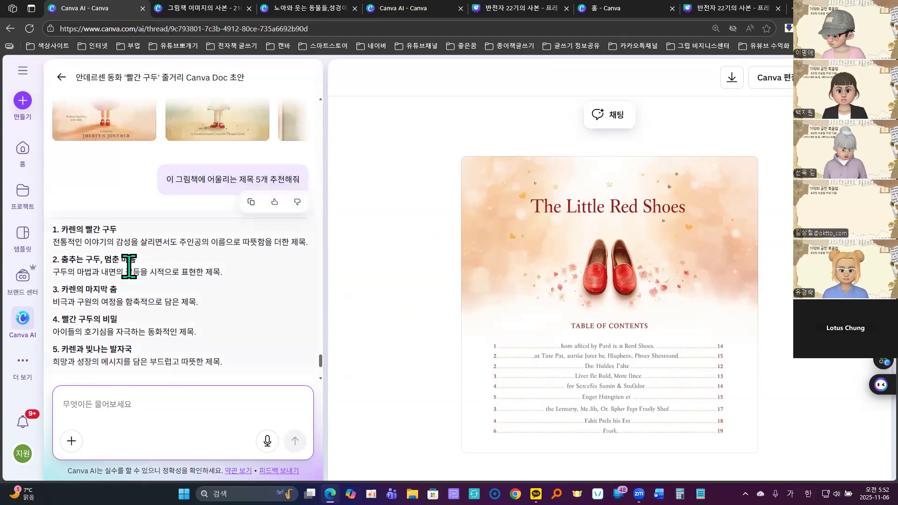
{"action": "left_click_drag", "start_coordinate": [60, 229], "coordinate": [116, 230]}
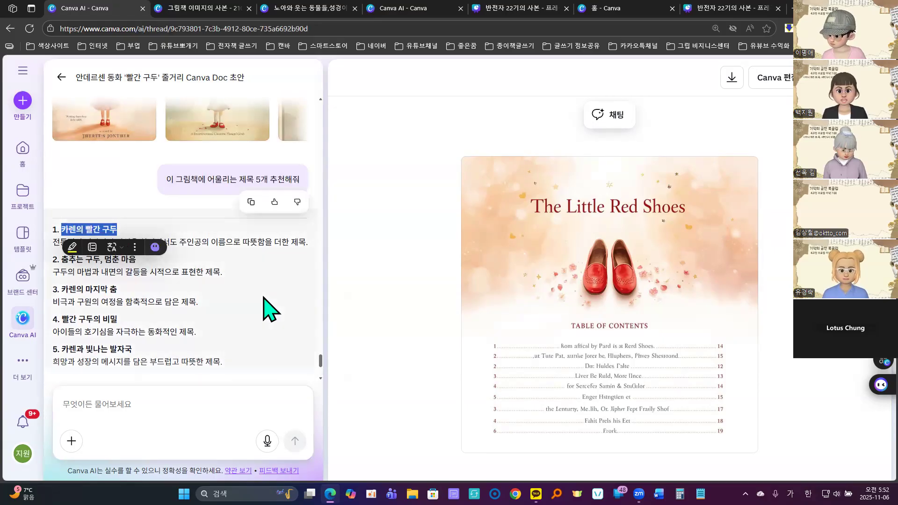
{"action": "scroll", "coordinate": [257, 307], "scroll_direction": "down", "scroll_amount": 3}
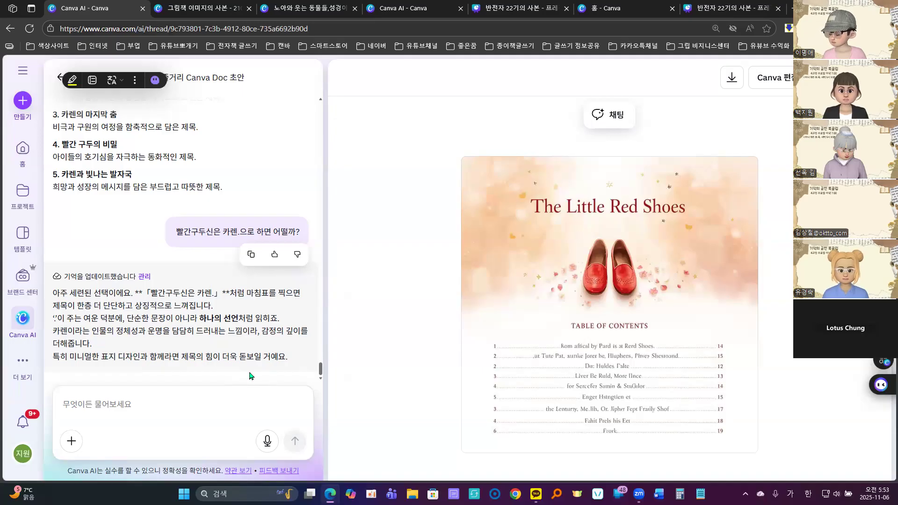
{"action": "left_click", "coordinate": [126, 401]}
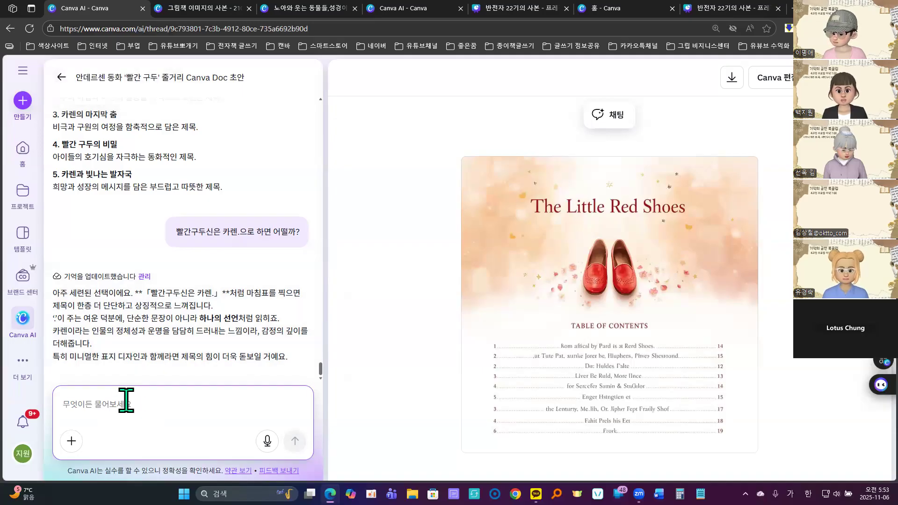
{"action": "type", "text": "에"}
{"action": "type", "text": " 제목에"}
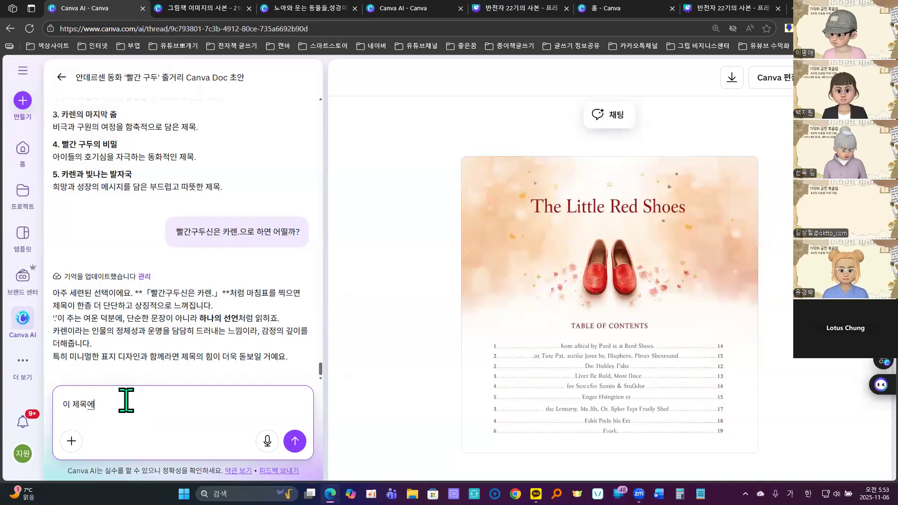
{"action": "type", "text": " 어울"}
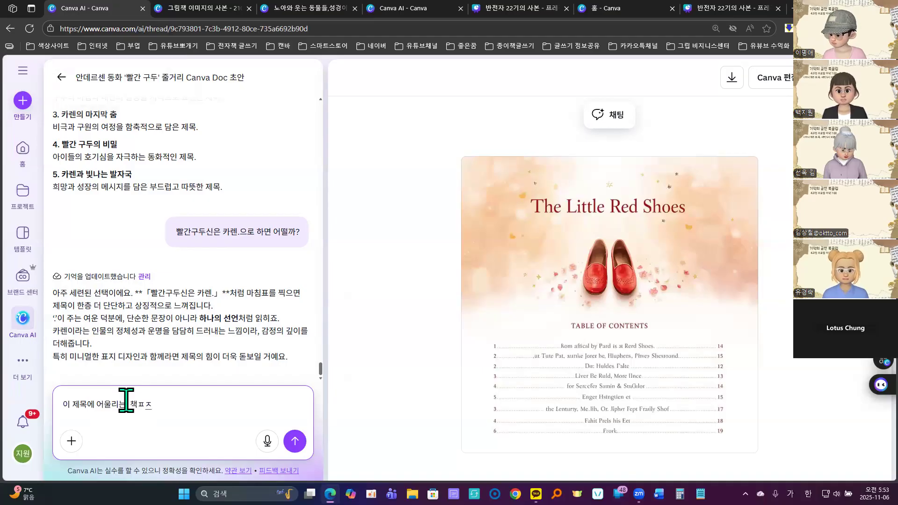
{"action": "type", "text": "리는 책표지"}
{"action": "type", "text": " 이미지를 그려줘"}
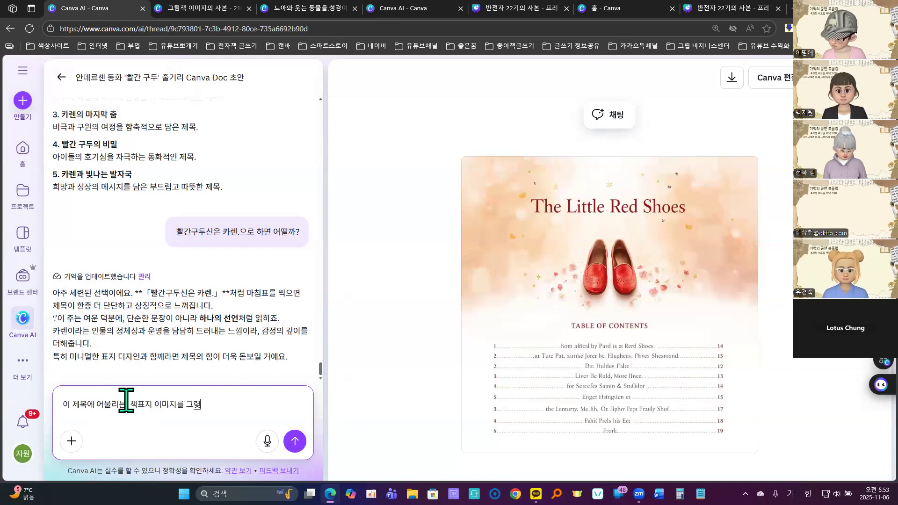
{"action": "key", "text": "Return"}
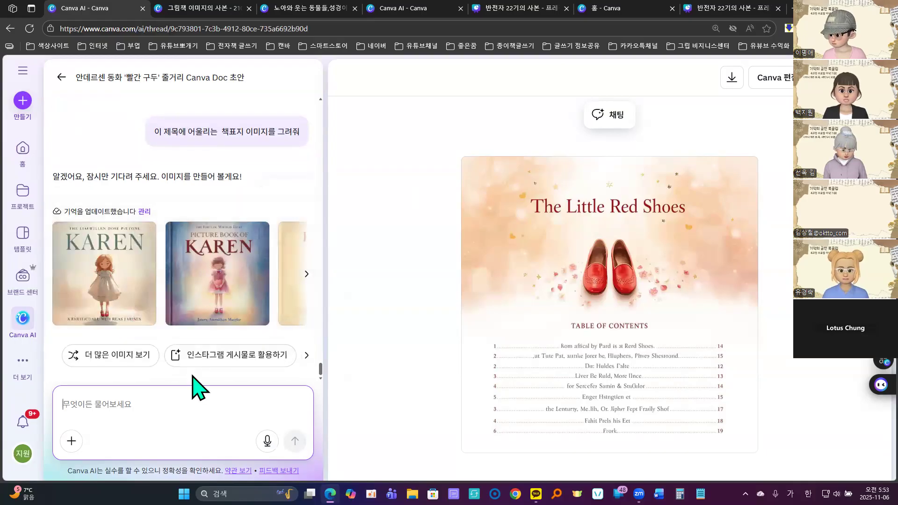
Step: Preview the generated Karen book cover images one after another
{"action": "mouse_move", "coordinate": [83, 313]}
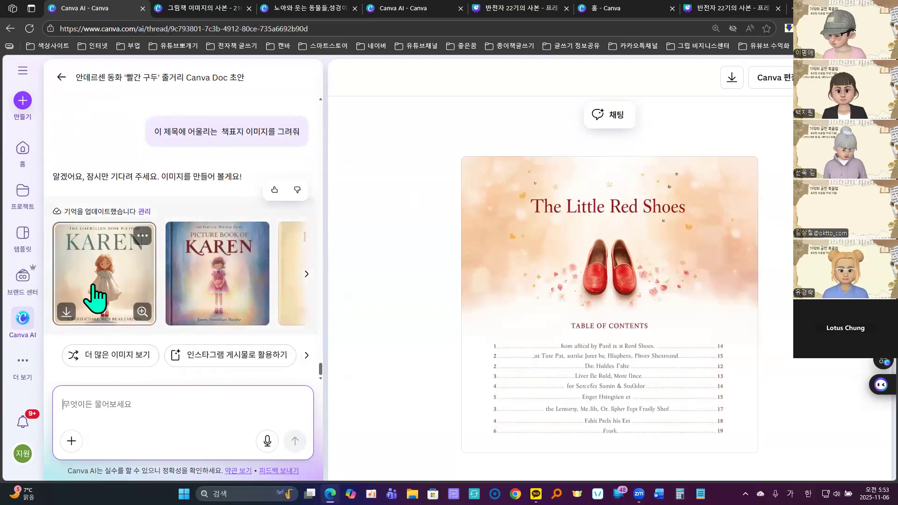
{"action": "left_click", "coordinate": [107, 278]}
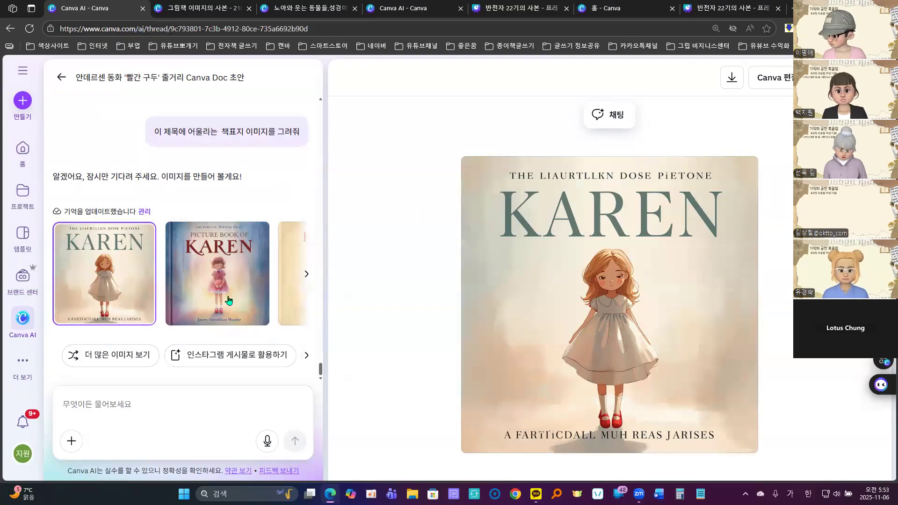
{"action": "left_click", "coordinate": [206, 284]}
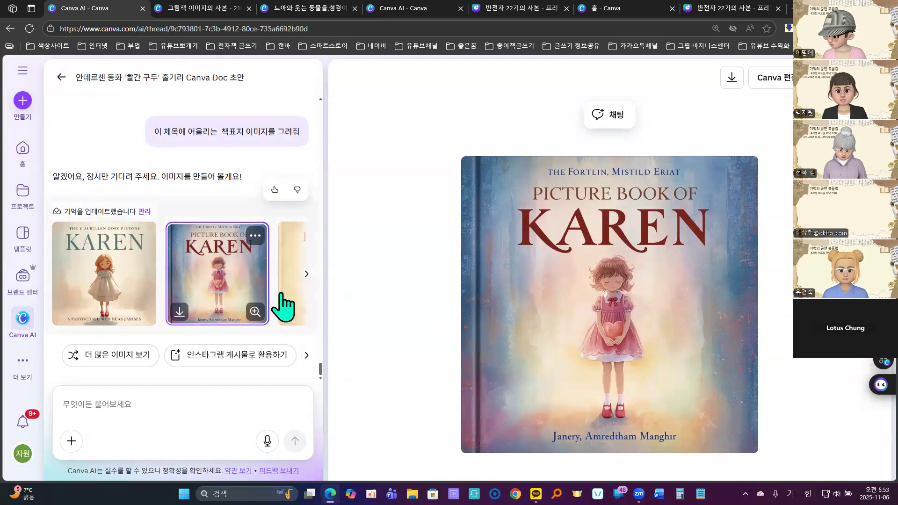
{"action": "left_click", "coordinate": [294, 279]}
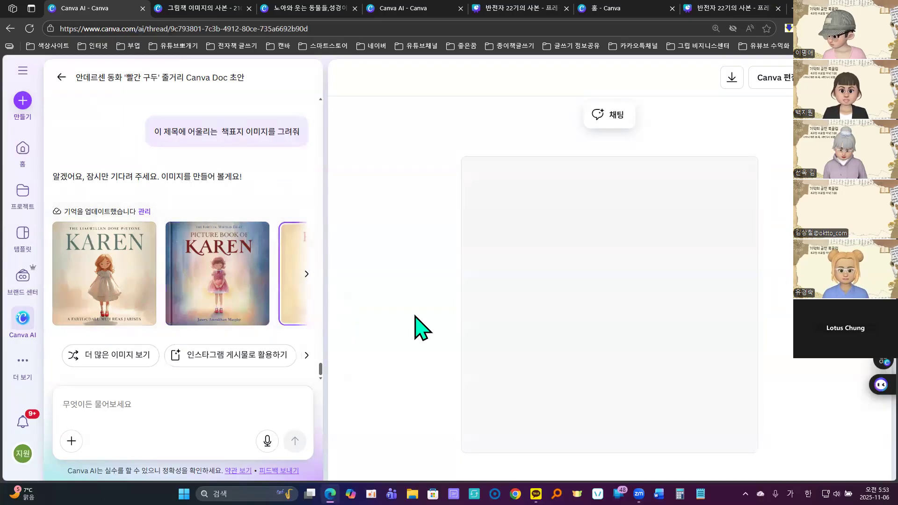
{"action": "left_click", "coordinate": [307, 275]}
{"action": "left_click", "coordinate": [284, 294]}
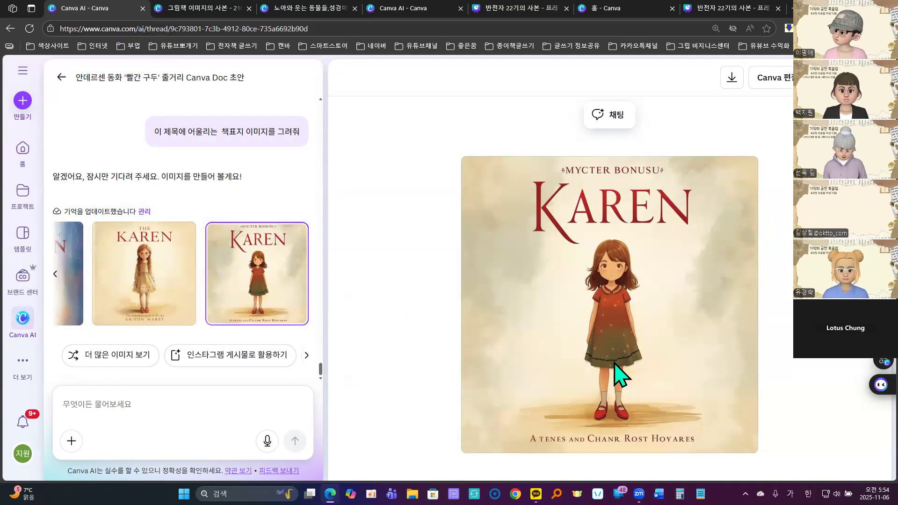
Step: Copy the blue "Picture Book of Karen" cover image with the girl in a pink dress
{"action": "mouse_move", "coordinate": [140, 311]}
{"action": "left_click", "coordinate": [69, 295]}
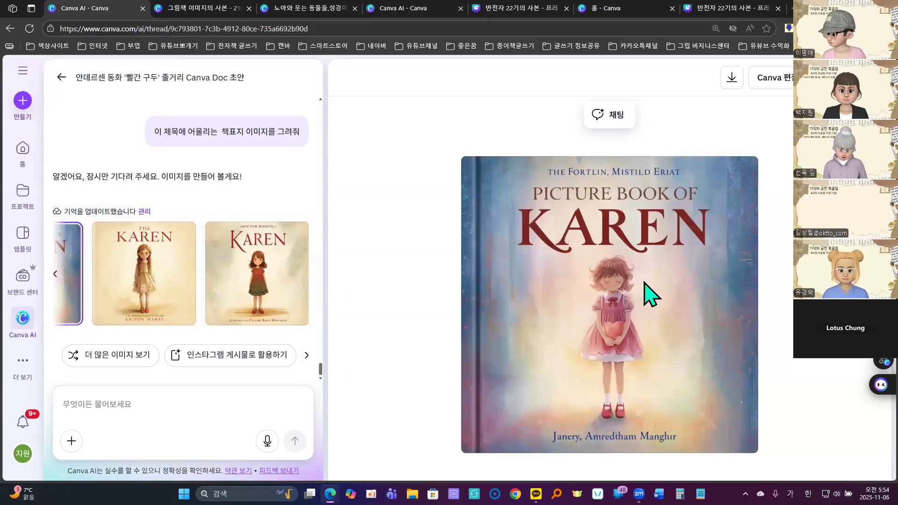
{"action": "right_click", "coordinate": [657, 281]}
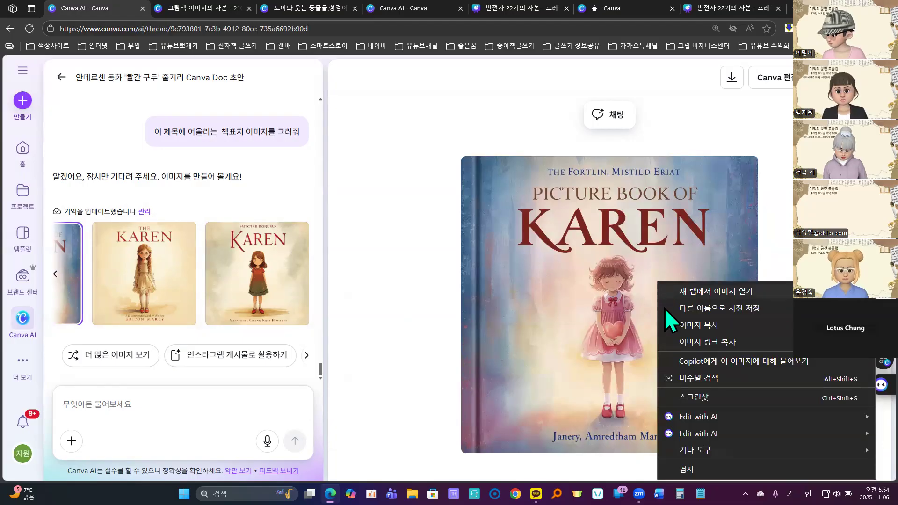
{"action": "left_click", "coordinate": [686, 326]}
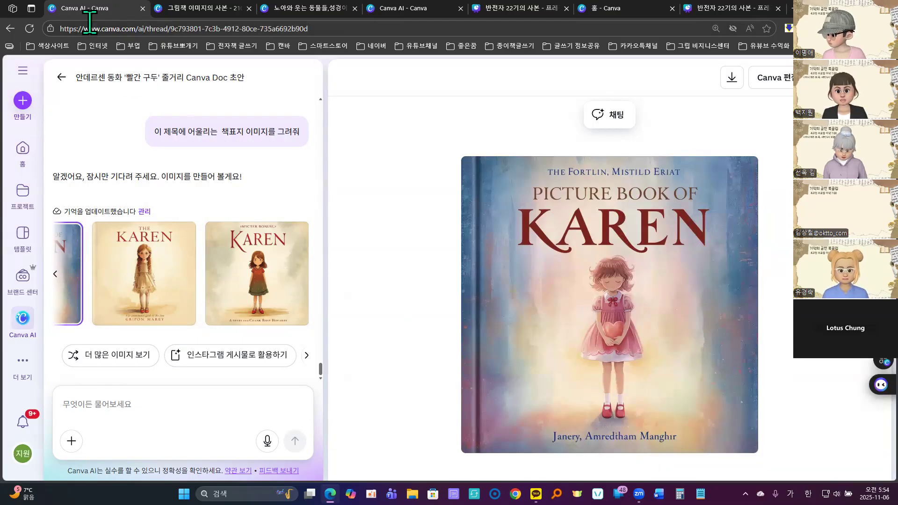
Step: Switch to the design "노아와 웃는 동물들,성경이야기의 사본" and paste the copied cover image onto page 1
{"action": "left_click", "coordinate": [326, 10]}
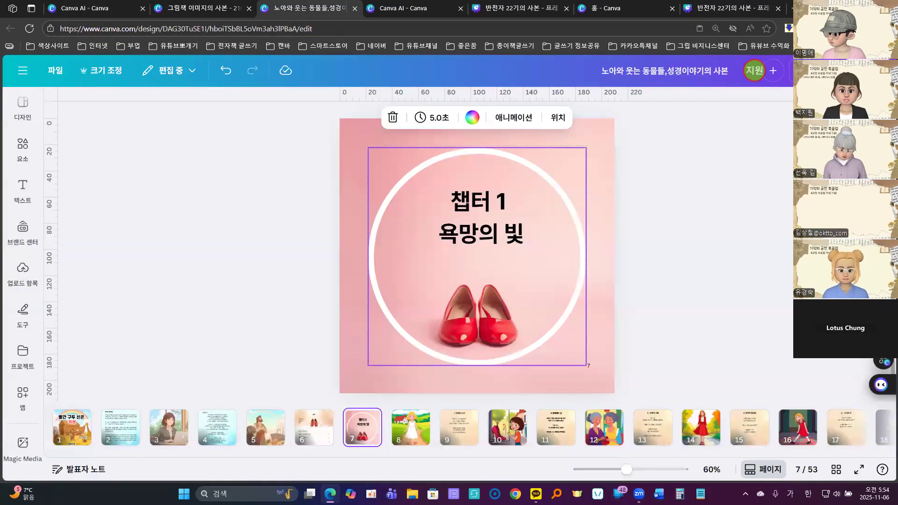
{"action": "left_click", "coordinate": [74, 444]}
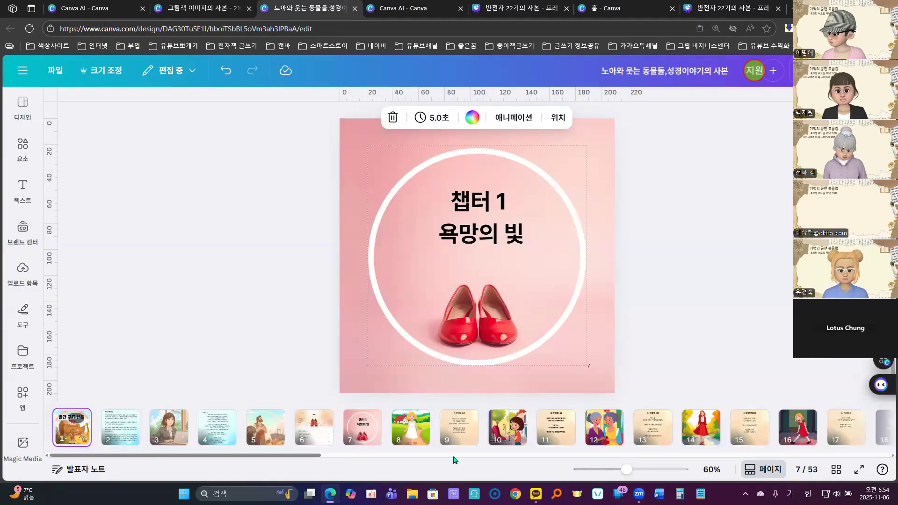
{"action": "left_click", "coordinate": [376, 301]}
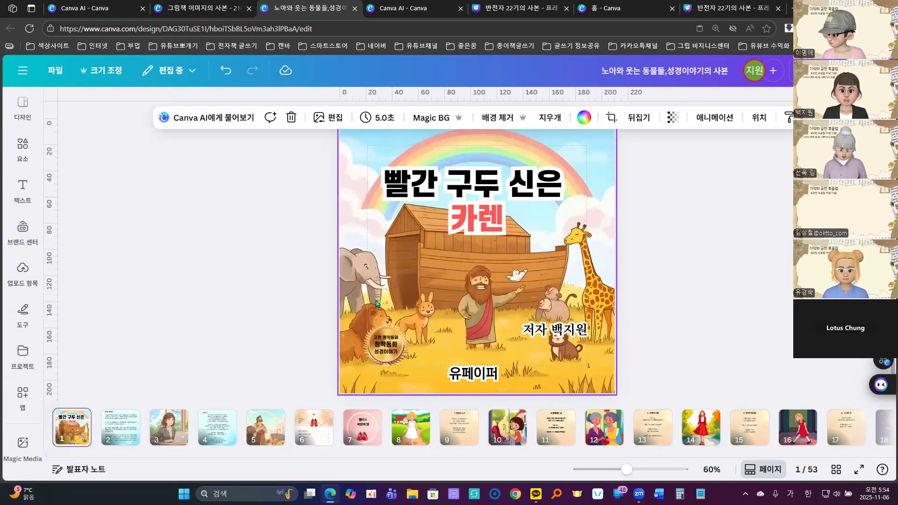
{"action": "key", "text": "ctrl+v"}
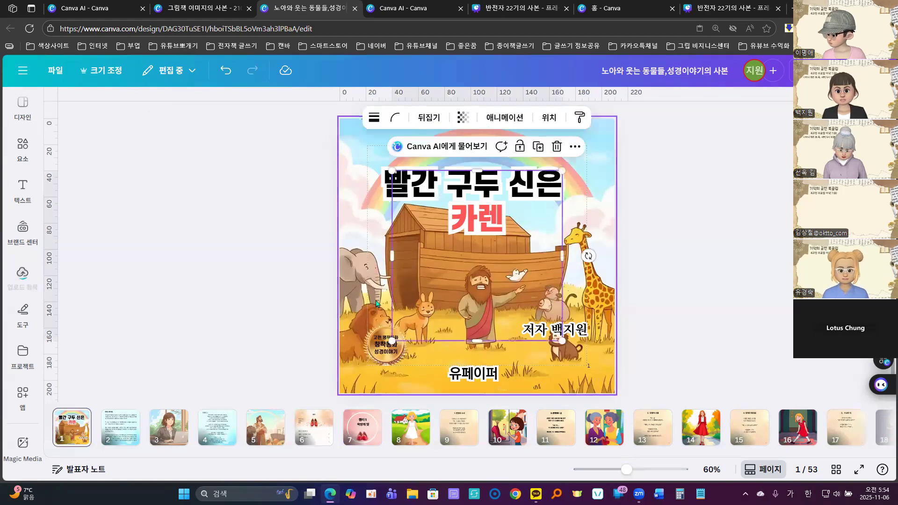
Step: Replace the Noah's ark background of page 1 with the pasted Karen cover image
{"action": "left_click", "coordinate": [565, 146]}
{"action": "scroll", "coordinate": [632, 388], "scroll_direction": "down", "scroll_amount": 3}
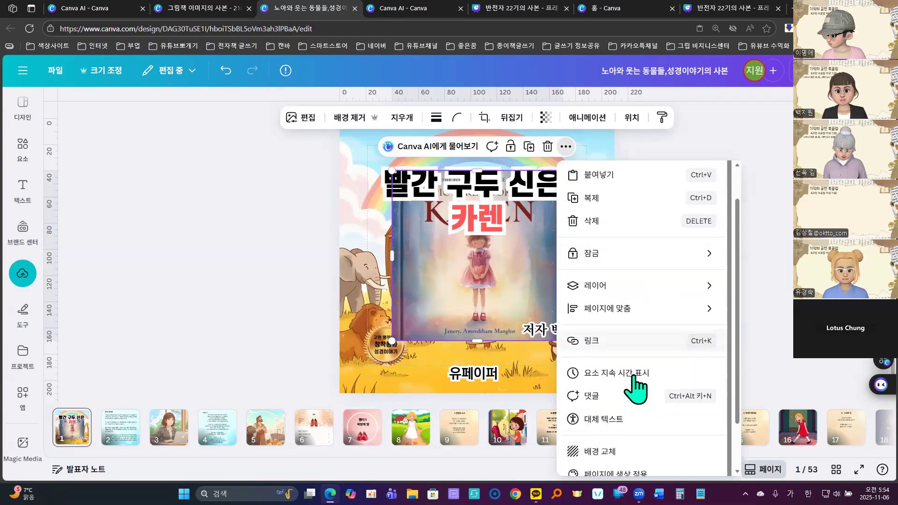
{"action": "left_click", "coordinate": [616, 397]}
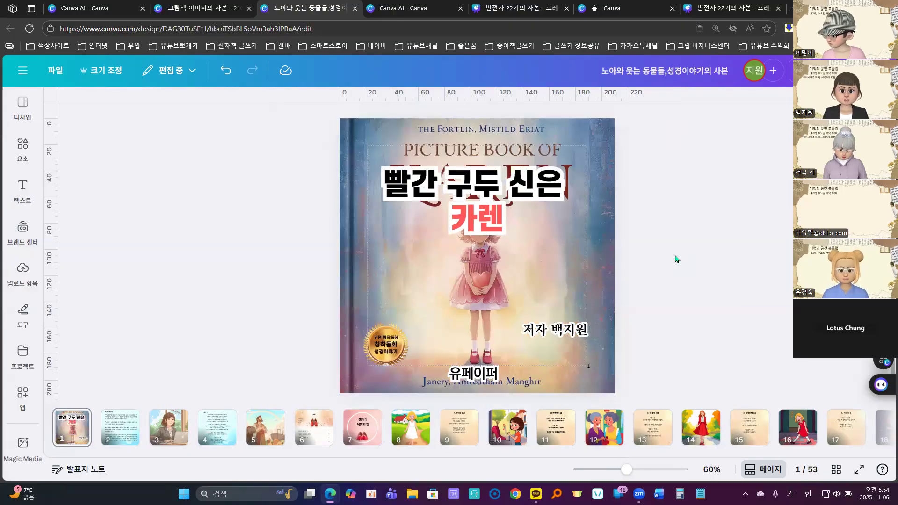
Step: Detach the Karen cover image from the background of page 1
{"action": "right_click", "coordinate": [408, 276]}
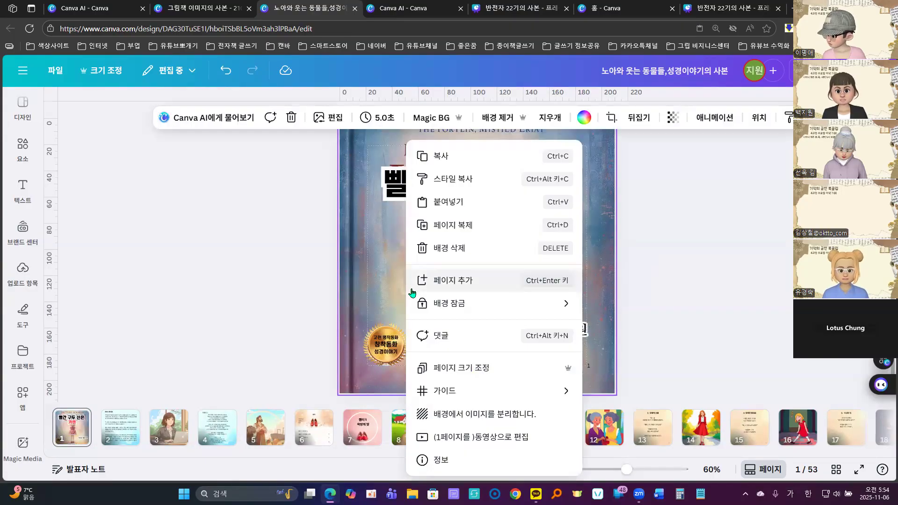
{"action": "left_click", "coordinate": [469, 415]}
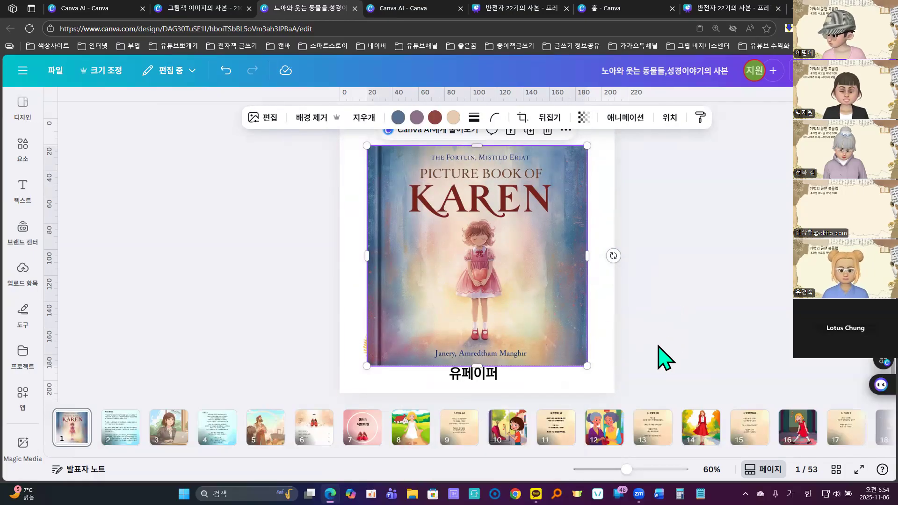
{"action": "left_click_drag", "start_coordinate": [626, 469], "coordinate": [619, 470]}
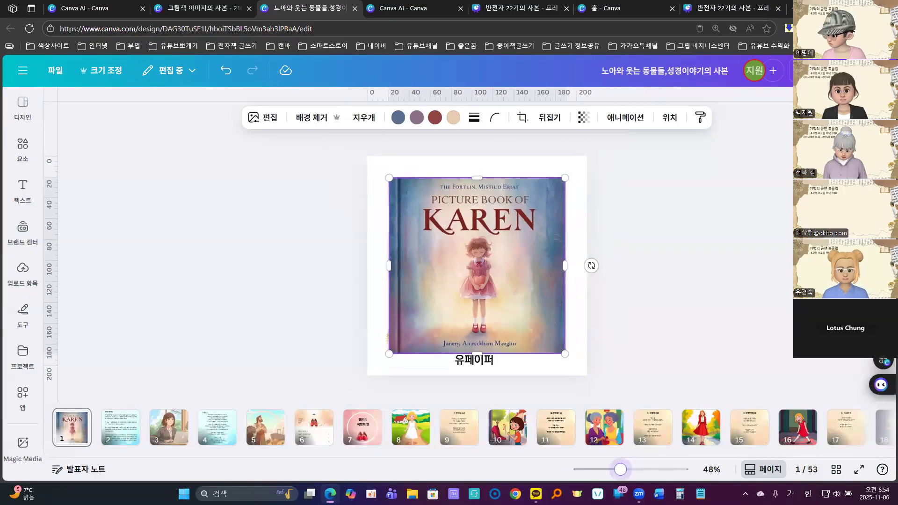
Step: Move the Karen cover image to the page's upper-left corner and enlarge it to cover all of page 1
{"action": "left_click", "coordinate": [673, 261]}
{"action": "left_click_drag", "start_coordinate": [522, 295], "coordinate": [496, 269]}
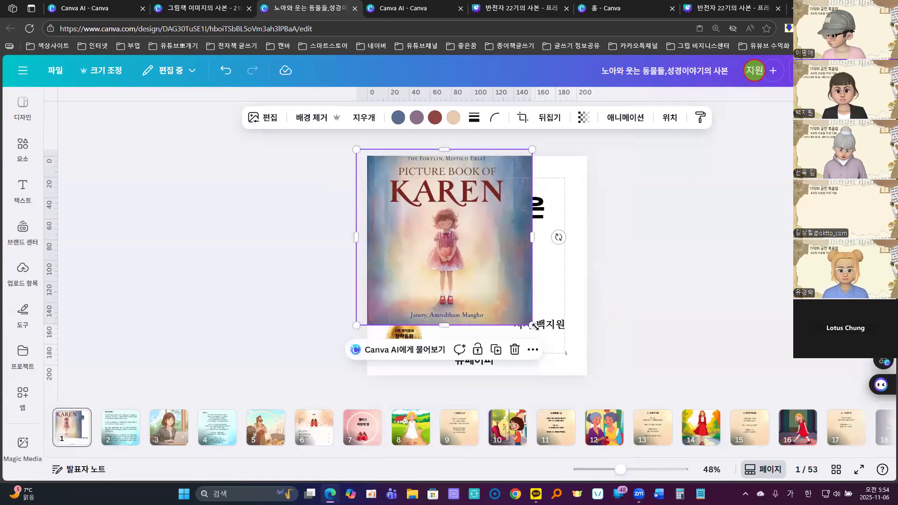
{"action": "left_click_drag", "start_coordinate": [532, 324], "coordinate": [589, 382]}
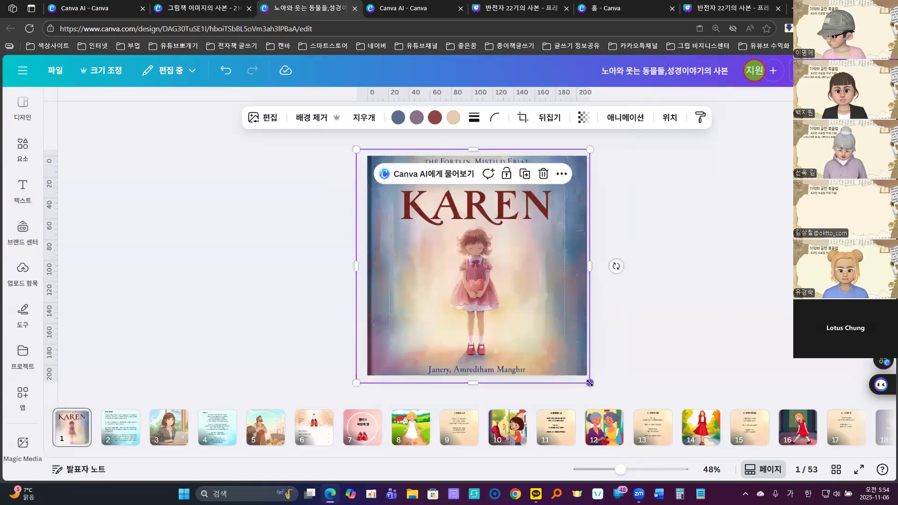
Step: Send the Karen cover image behind all other elements of page 1
{"action": "left_click", "coordinate": [561, 176]}
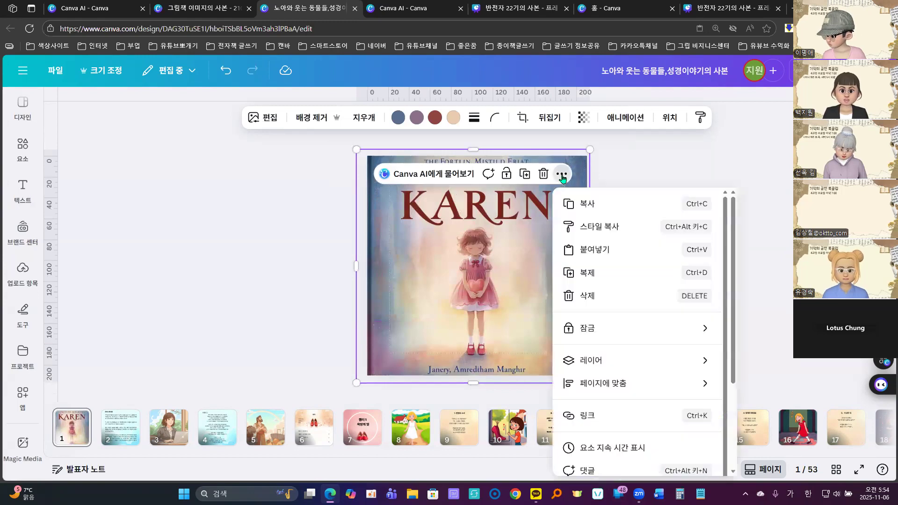
{"action": "mouse_move", "coordinate": [615, 361]}
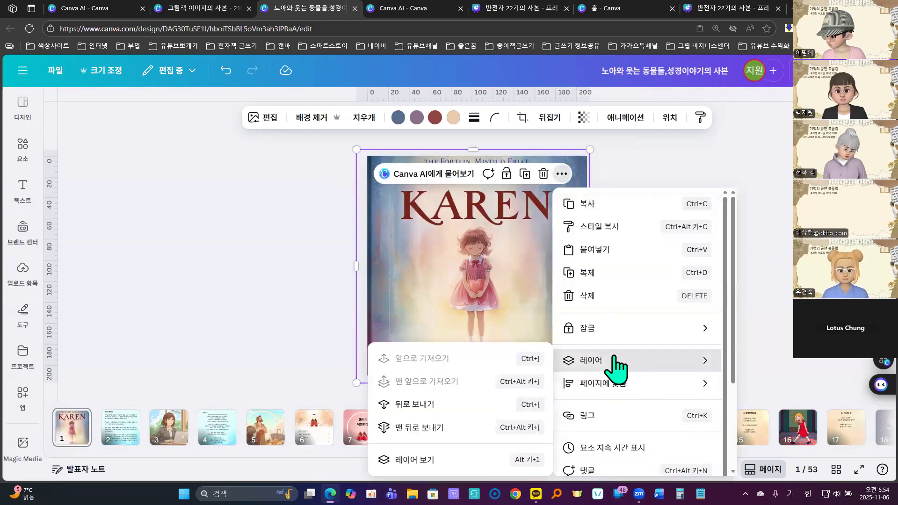
{"action": "left_click", "coordinate": [419, 405]}
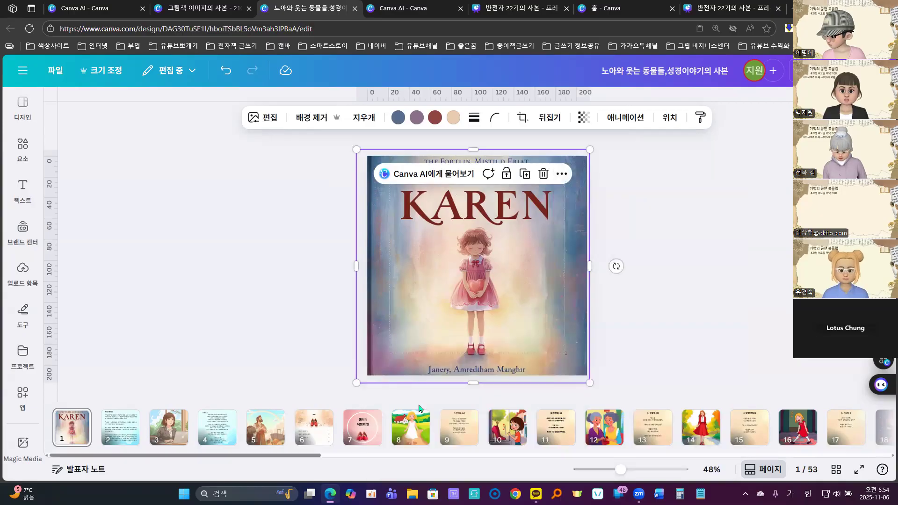
{"action": "left_click", "coordinate": [562, 175]}
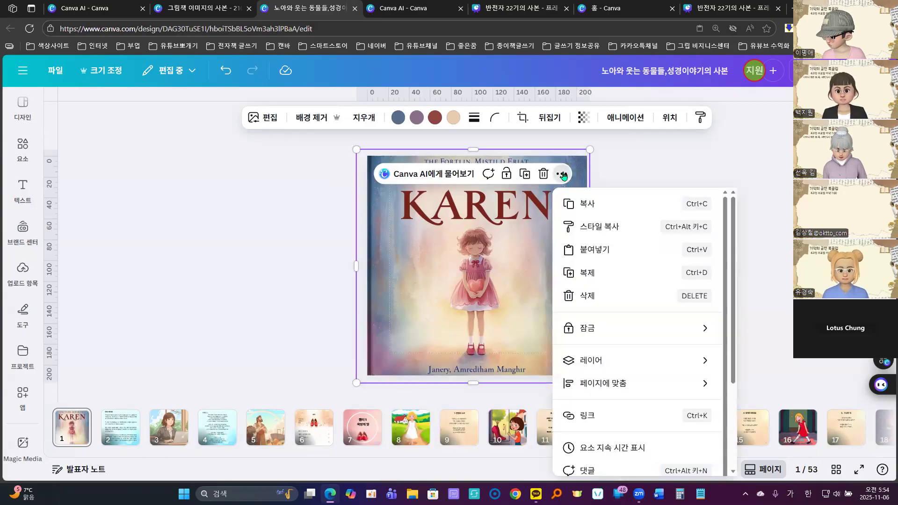
{"action": "mouse_move", "coordinate": [625, 364]}
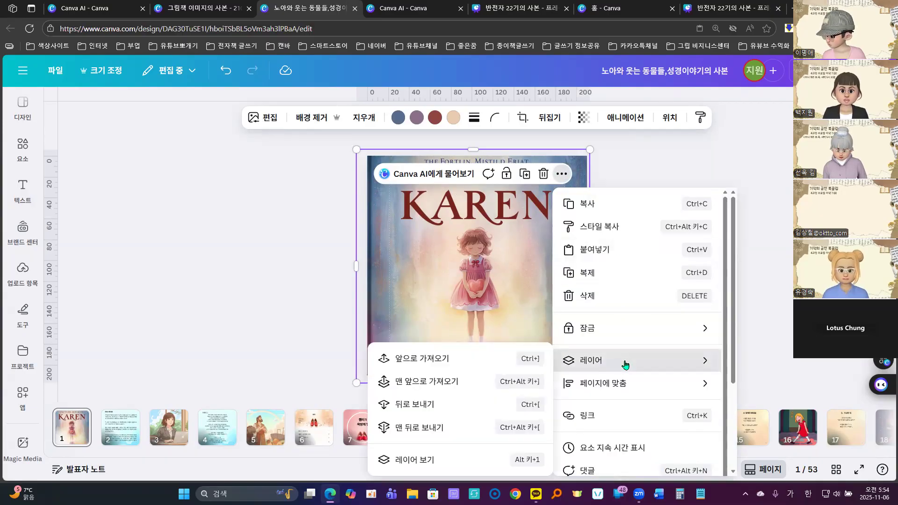
{"action": "left_click", "coordinate": [412, 427]}
{"action": "left_click", "coordinate": [657, 227]}
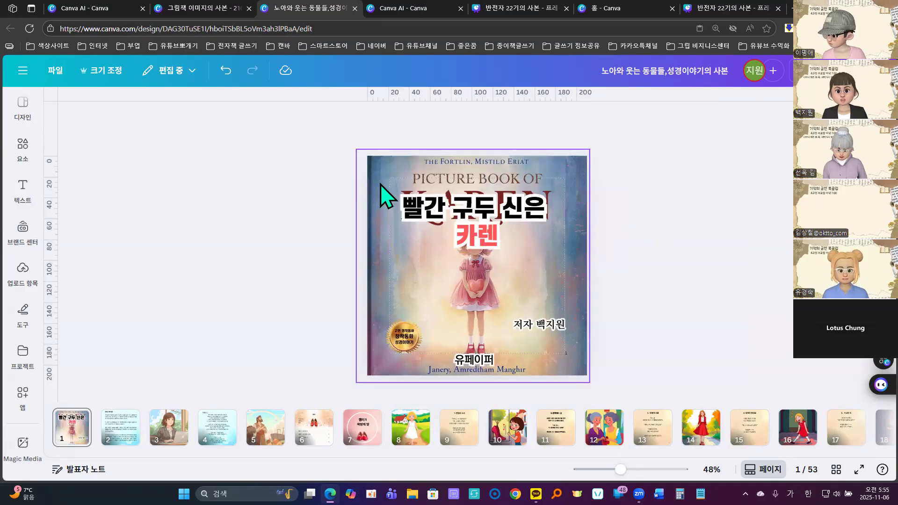
Step: Enlarge the Karen cover image further beyond the page's upper-left and lower-right corners
{"action": "left_click", "coordinate": [402, 265]}
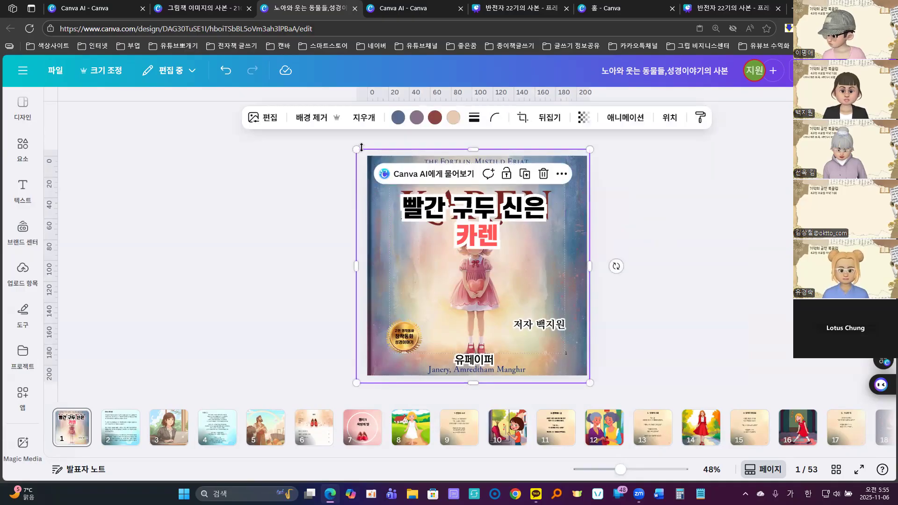
{"action": "left_click_drag", "start_coordinate": [350, 148], "coordinate": [342, 135]}
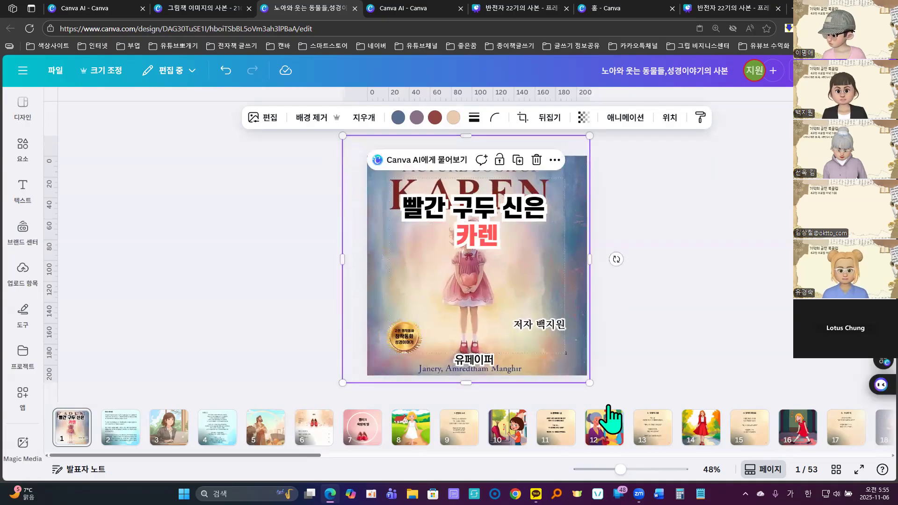
{"action": "left_click_drag", "start_coordinate": [590, 382], "coordinate": [597, 388]}
{"action": "left_click", "coordinate": [699, 227]}
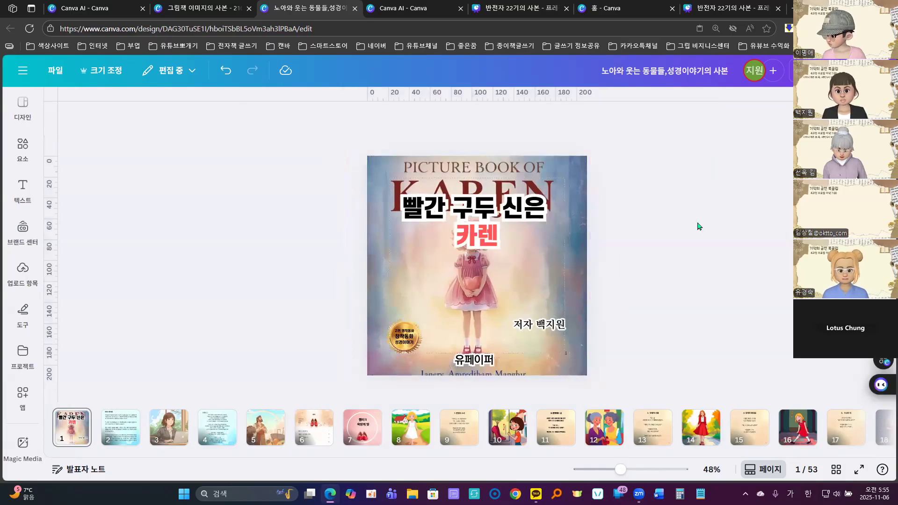
Step: Erase the English title lines and the author line from the Karen cover image with Magic Eraser at brush size 40
{"action": "left_click", "coordinate": [387, 172]}
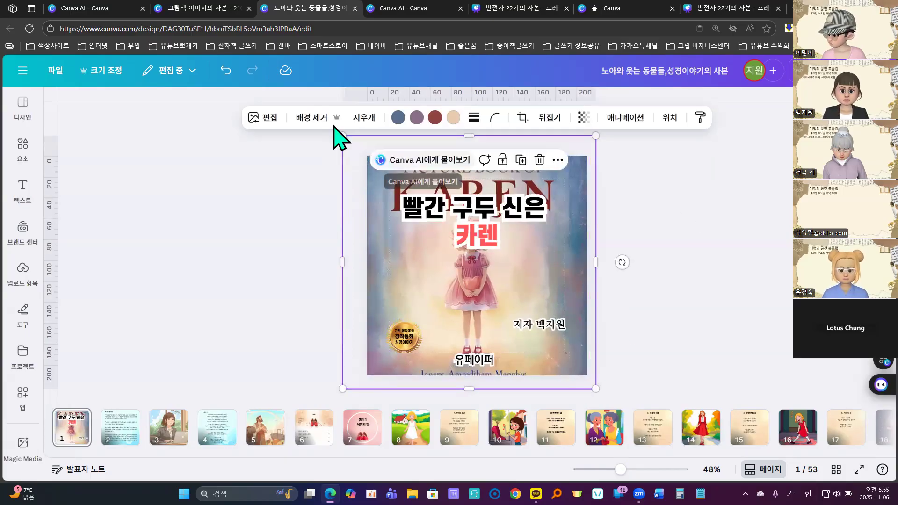
{"action": "left_click", "coordinate": [253, 130]}
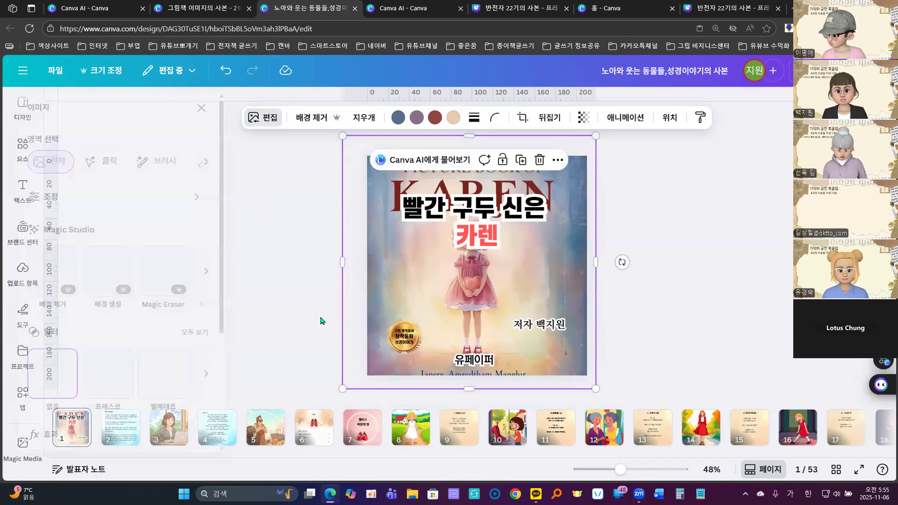
{"action": "left_click", "coordinate": [191, 316]}
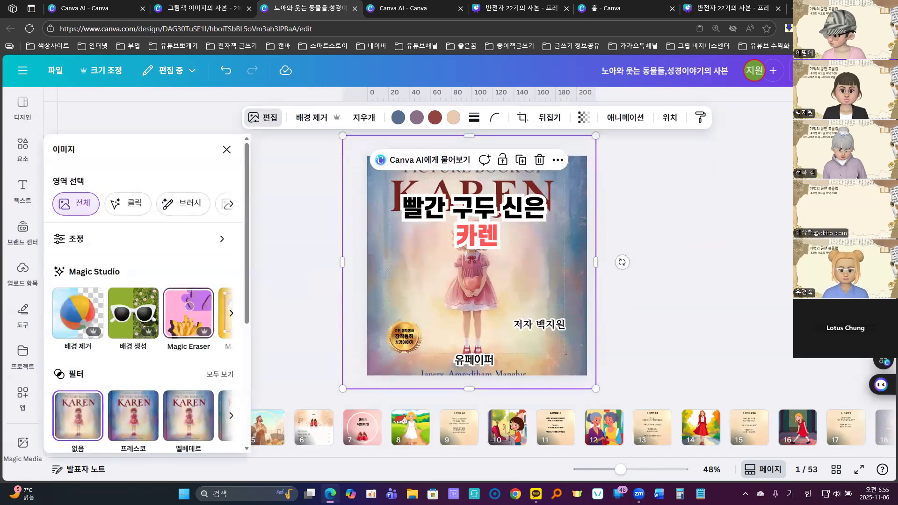
{"action": "left_click_drag", "start_coordinate": [511, 117], "coordinate": [660, 115]}
{"action": "mouse_move", "coordinate": [494, 143]}
{"action": "left_mouse_down"}
{"action": "mouse_move", "coordinate": [670, 138]}
{"action": "mouse_move", "coordinate": [477, 186]}
{"action": "mouse_move", "coordinate": [508, 200]}
{"action": "mouse_move", "coordinate": [523, 166]}
{"action": "mouse_move", "coordinate": [497, 176]}
{"action": "mouse_move", "coordinate": [542, 179]}
{"action": "mouse_move", "coordinate": [549, 192]}
{"action": "mouse_move", "coordinate": [579, 174]}
{"action": "mouse_move", "coordinate": [572, 162]}
{"action": "mouse_move", "coordinate": [617, 197]}
{"action": "mouse_move", "coordinate": [630, 183]}
{"action": "mouse_move", "coordinate": [608, 168]}
{"action": "mouse_move", "coordinate": [652, 167]}
{"action": "mouse_move", "coordinate": [673, 192]}
{"action": "mouse_move", "coordinate": [683, 166]}
{"action": "left_mouse_up"}
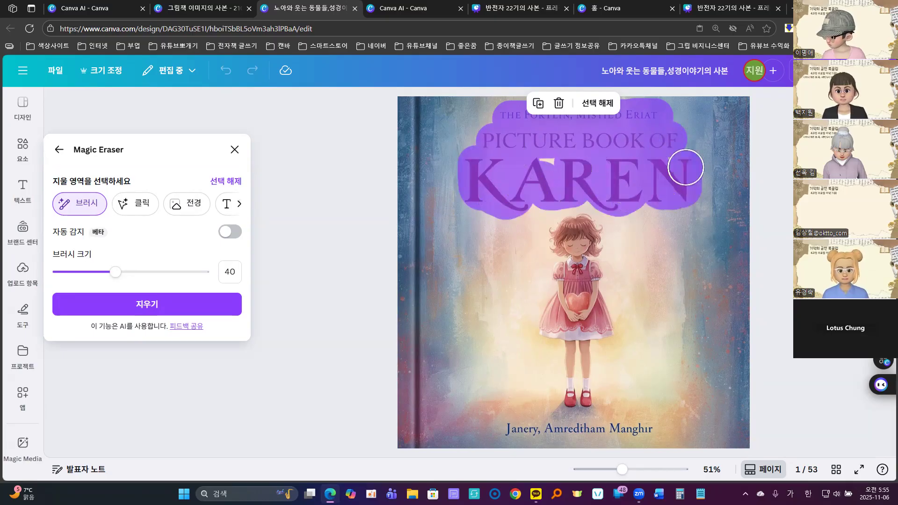
{"action": "left_click_drag", "start_coordinate": [508, 430], "coordinate": [664, 429]}
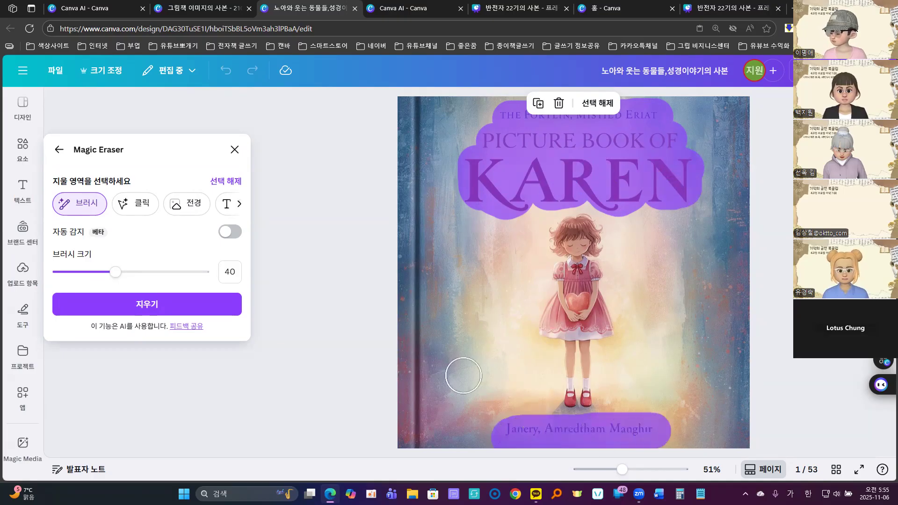
{"action": "left_click", "coordinate": [151, 306]}
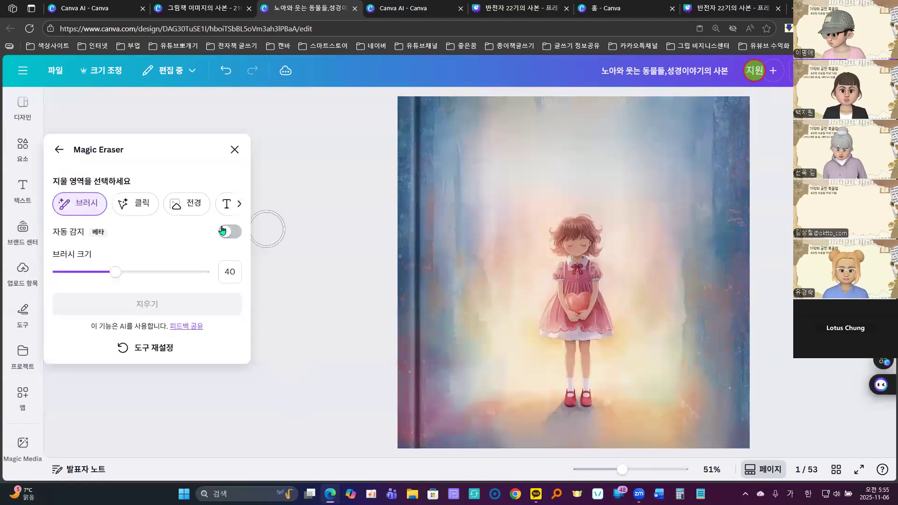
{"action": "left_click", "coordinate": [233, 151]}
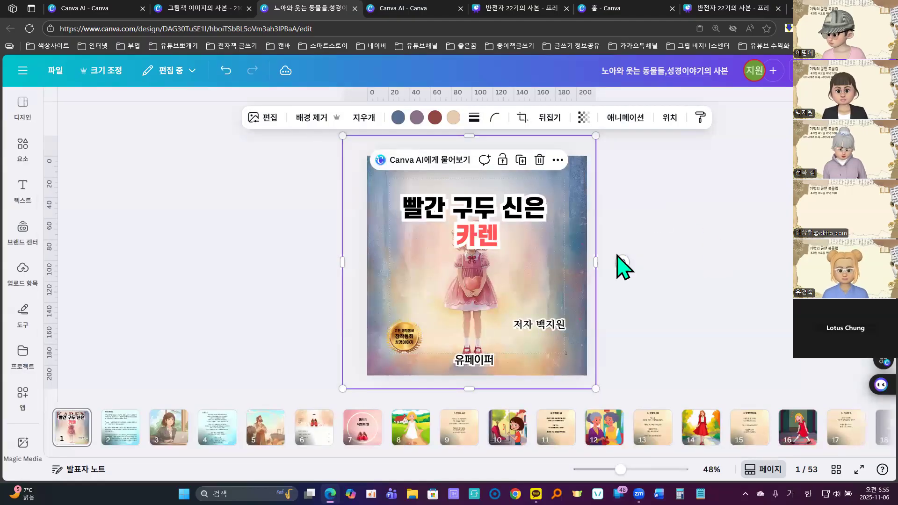
Step: Move the title "빨간 구두 신은 카렌" up to the upper margin of page 1
{"action": "left_click", "coordinate": [711, 243]}
{"action": "left_click_drag", "start_coordinate": [511, 222], "coordinate": [510, 200]}
{"action": "left_click", "coordinate": [647, 212]}
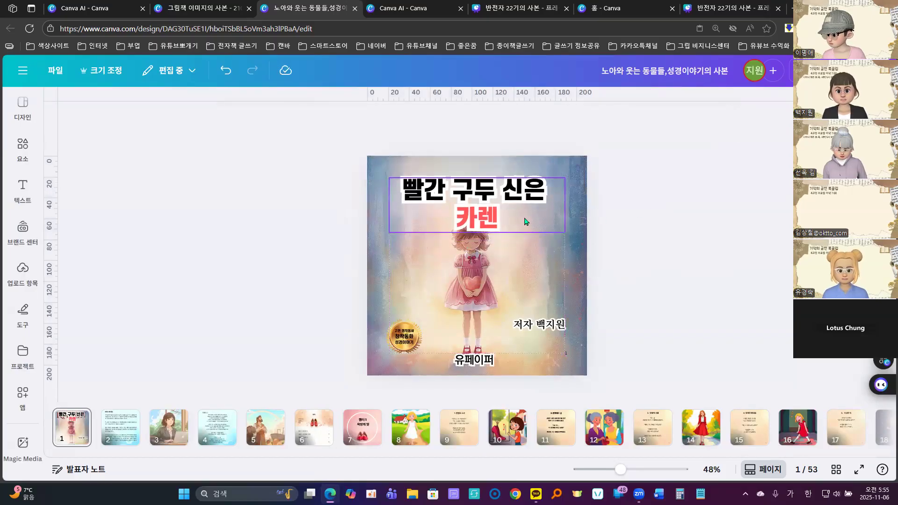
Step: Shift the title word "카렌" to the right with leading spaces and set its font size to 78
{"action": "left_click", "coordinate": [458, 227]}
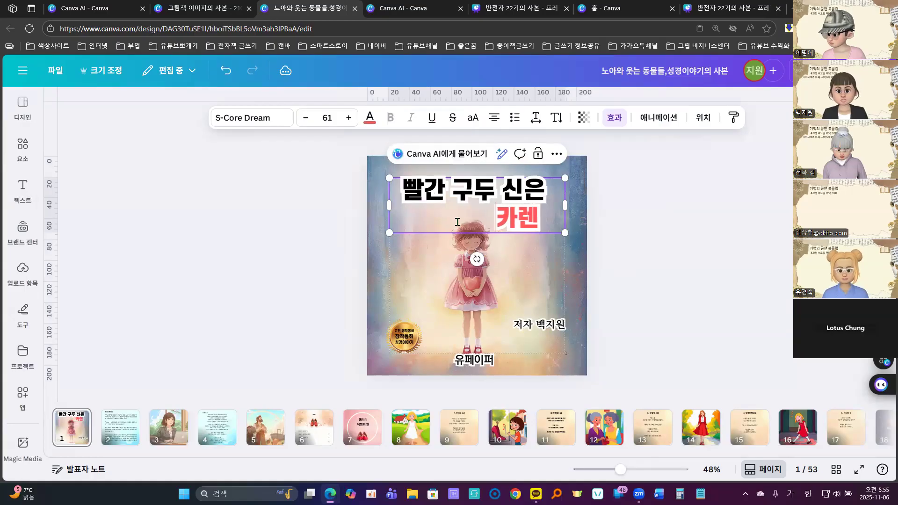
{"action": "left_click", "coordinate": [349, 118]}
{"action": "left_click", "coordinate": [348, 118]}
{"action": "left_click", "coordinate": [349, 118]}
{"action": "left_click", "coordinate": [349, 118]}
{"action": "left_click", "coordinate": [348, 118]}
{"action": "left_click", "coordinate": [348, 118]}
{"action": "left_click", "coordinate": [348, 118]}
{"action": "left_click", "coordinate": [348, 118]}
{"action": "left_click", "coordinate": [348, 118]}
{"action": "left_click", "coordinate": [348, 118]}
{"action": "left_click", "coordinate": [348, 118]}
{"action": "left_click", "coordinate": [349, 118]}
{"action": "left_click", "coordinate": [348, 118]}
{"action": "left_click", "coordinate": [348, 118]}
{"action": "left_click", "coordinate": [348, 117]}
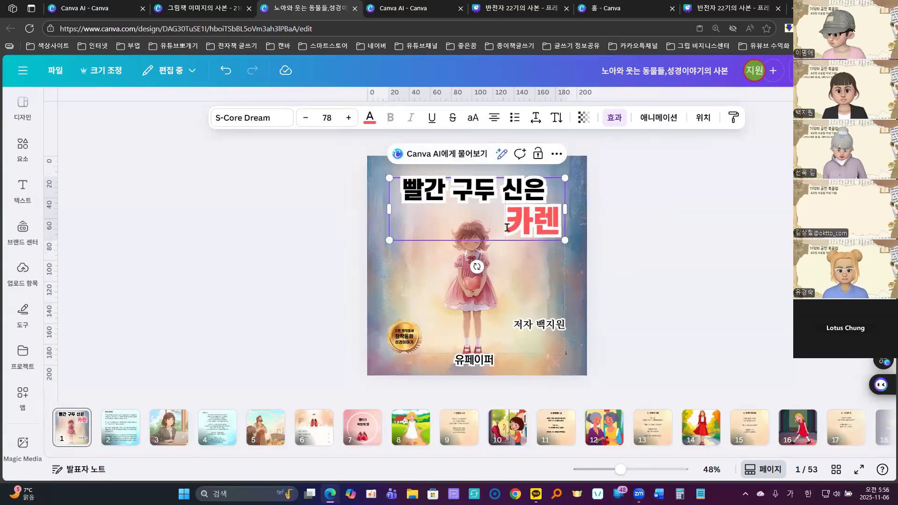
Step: Remove leading spaces before "카렌" so it lines up with the right end of the title's first line
{"action": "key", "text": "BackSpace"}
{"action": "key", "text": "BackSpace"}
{"action": "key", "text": "BackSpace"}
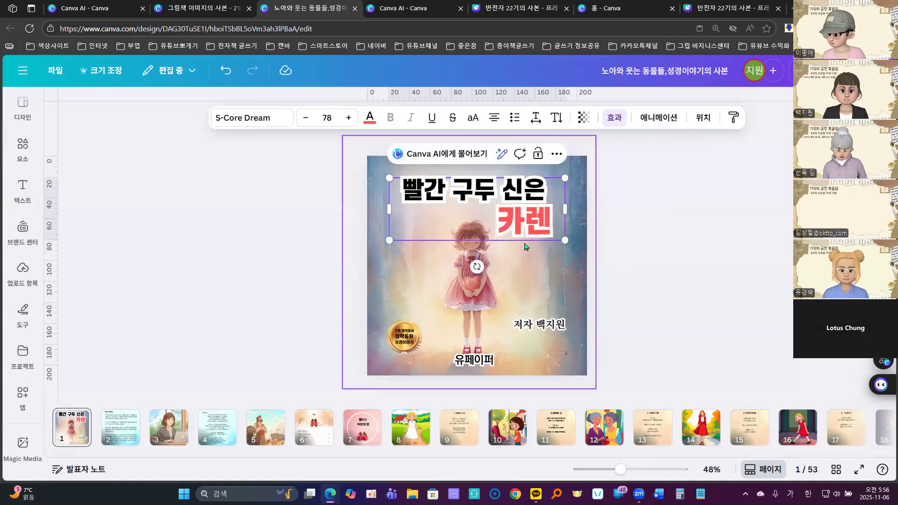
{"action": "left_click", "coordinate": [678, 239]}
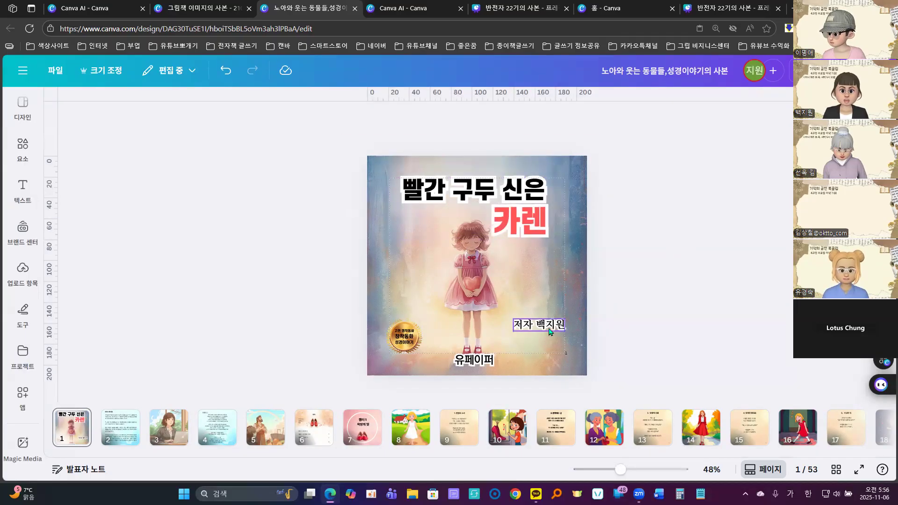
Step: Move the author line up to about mid-page and place the publisher name "유페이퍼" right-aligned in the page's lower-right corner
{"action": "left_click_drag", "start_coordinate": [545, 325], "coordinate": [546, 266]}
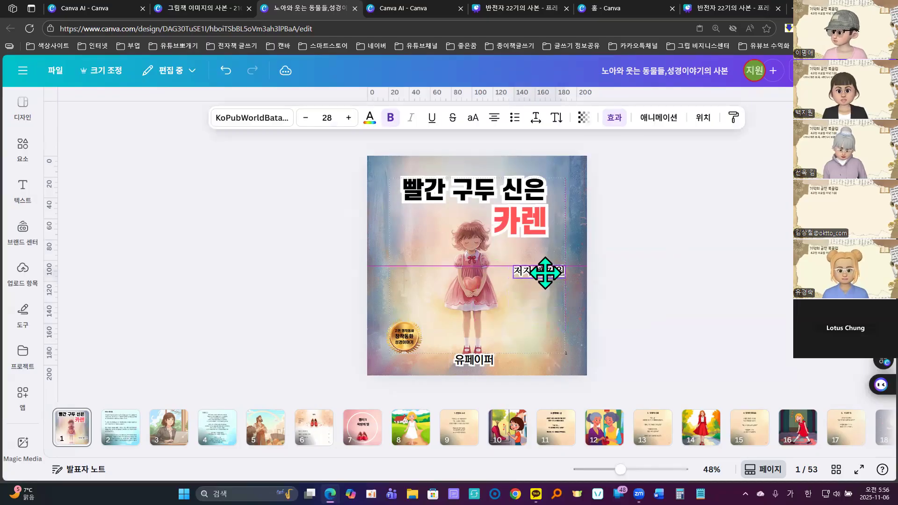
{"action": "left_click", "coordinate": [684, 300]}
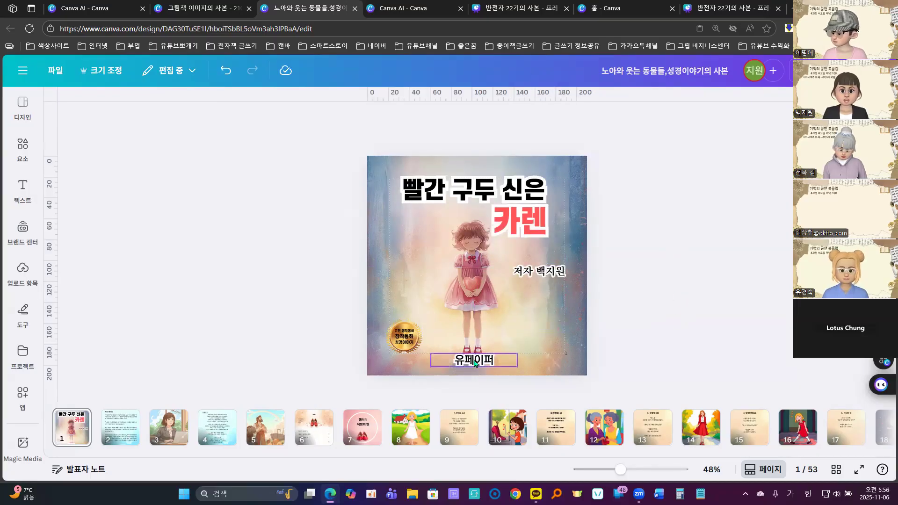
{"action": "left_click", "coordinate": [506, 360]}
{"action": "mouse_move", "coordinate": [506, 359]}
{"action": "left_mouse_down"}
{"action": "mouse_move", "coordinate": [521, 354]}
{"action": "mouse_move", "coordinate": [521, 361]}
{"action": "left_mouse_up"}
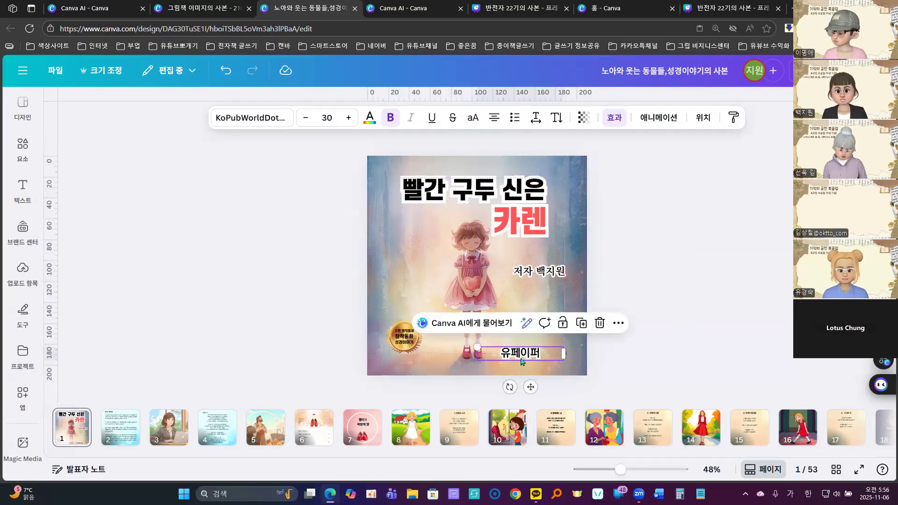
{"action": "left_click", "coordinate": [494, 117]}
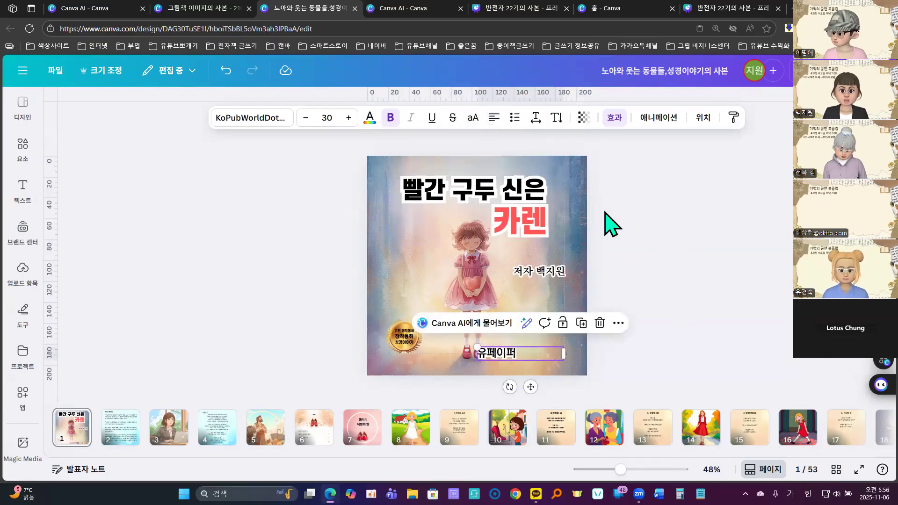
{"action": "left_click", "coordinate": [494, 117]}
{"action": "left_click", "coordinate": [701, 316]}
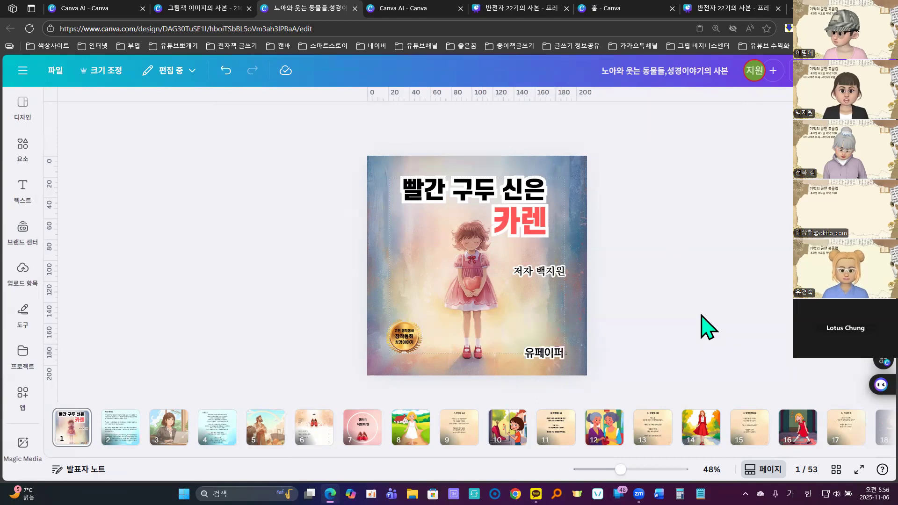
Step: Shift the gold badge right toward the girl's feet and replace its last line "성경이야기" with "추천도서"
{"action": "left_click", "coordinate": [404, 346]}
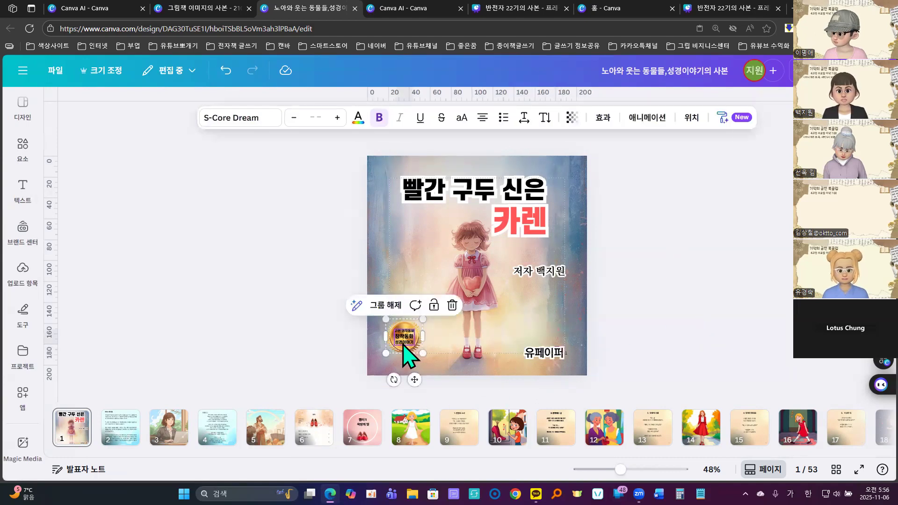
{"action": "left_click_drag", "start_coordinate": [405, 347], "coordinate": [426, 346]}
{"action": "left_click_drag", "start_coordinate": [620, 476], "coordinate": [634, 478]}
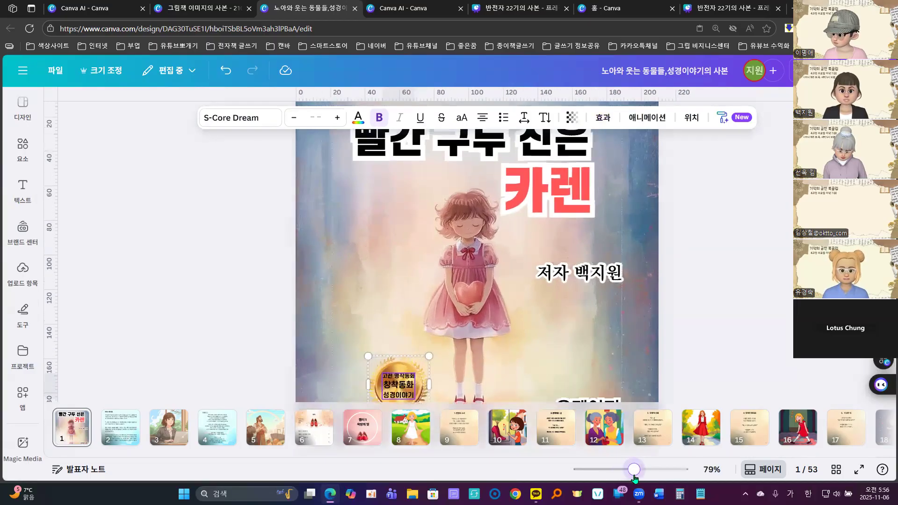
{"action": "scroll", "coordinate": [517, 341], "scroll_direction": "down", "scroll_amount": 1}
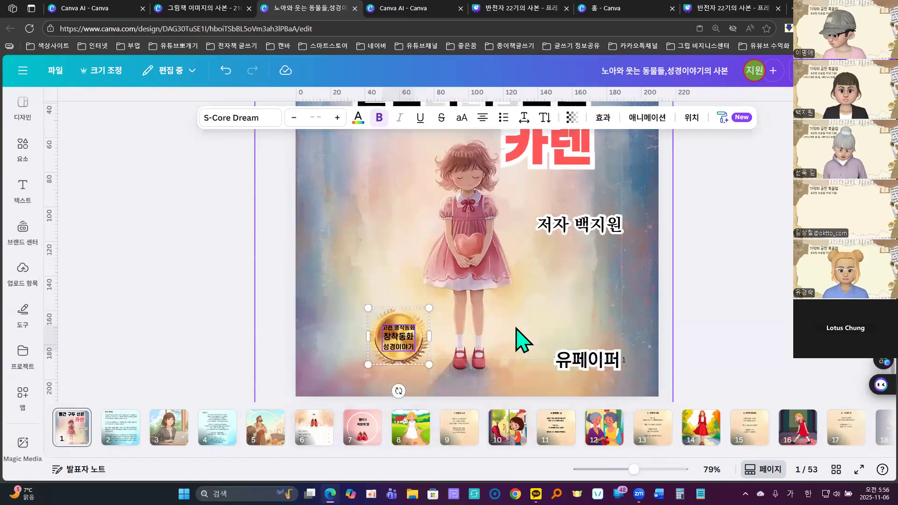
{"action": "left_click", "coordinate": [385, 345]}
{"action": "left_click_drag", "start_coordinate": [387, 344], "coordinate": [414, 344]}
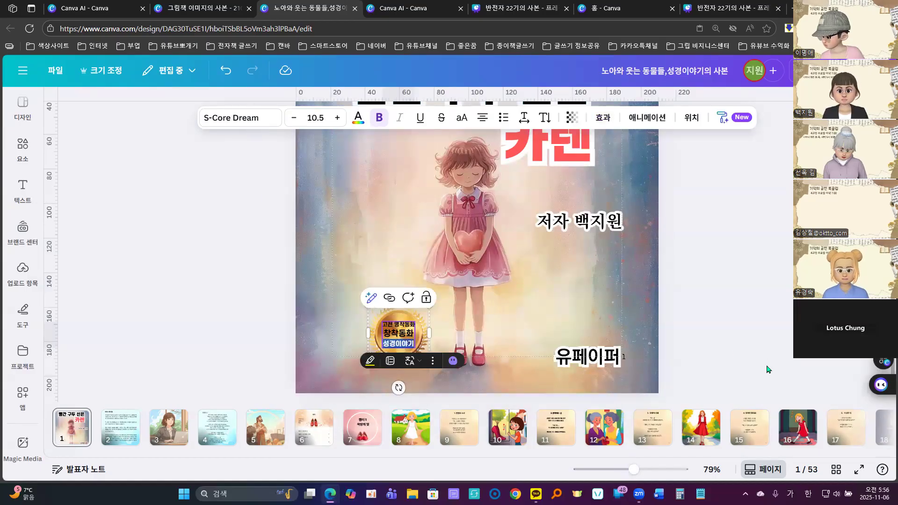
{"action": "type", "text": "추"}
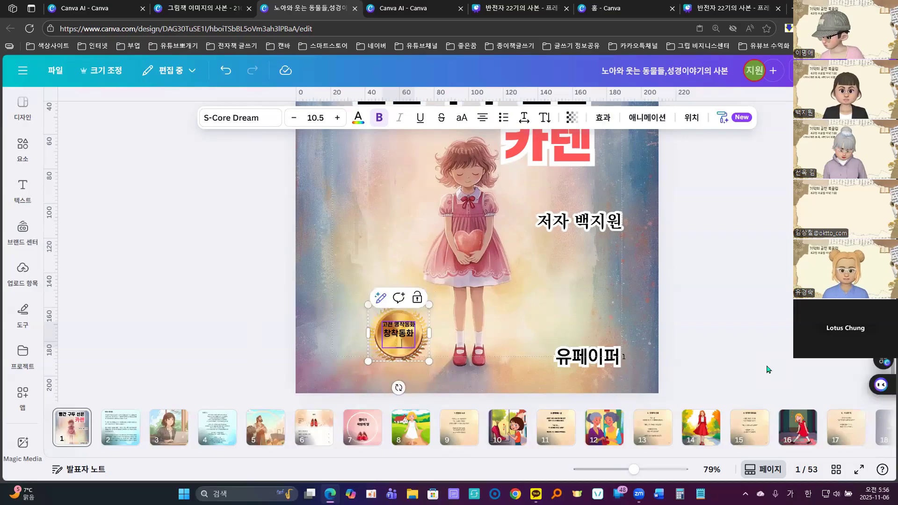
{"action": "type", "text": "천도서"}
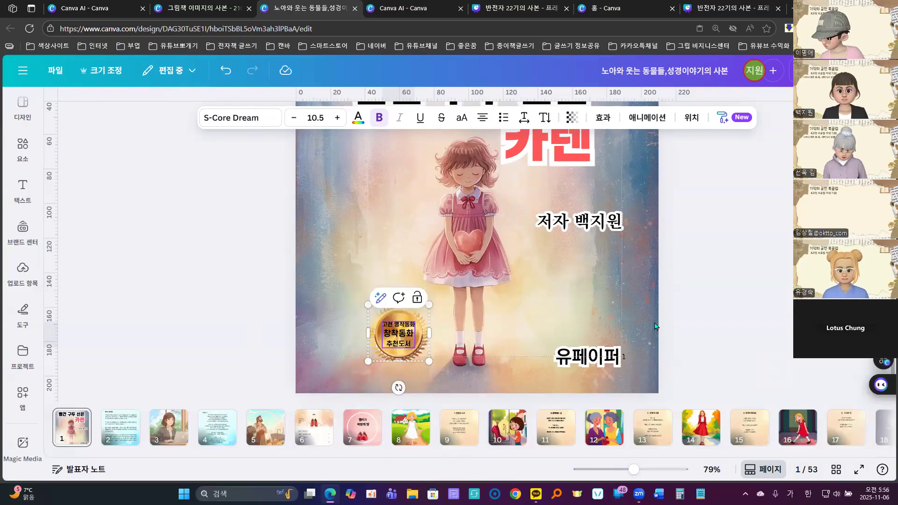
{"action": "left_click", "coordinate": [767, 301]}
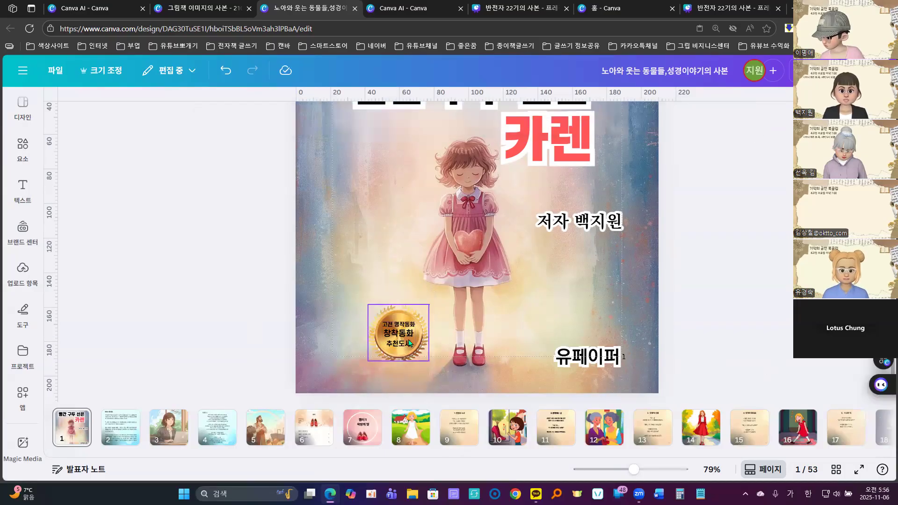
Step: Move the gold badge to the cover's lower-left corner, aligned with the left margin and the publisher name's baseline
{"action": "left_click_drag", "start_coordinate": [632, 470], "coordinate": [621, 470]}
{"action": "left_click_drag", "start_coordinate": [433, 345], "coordinate": [411, 342]}
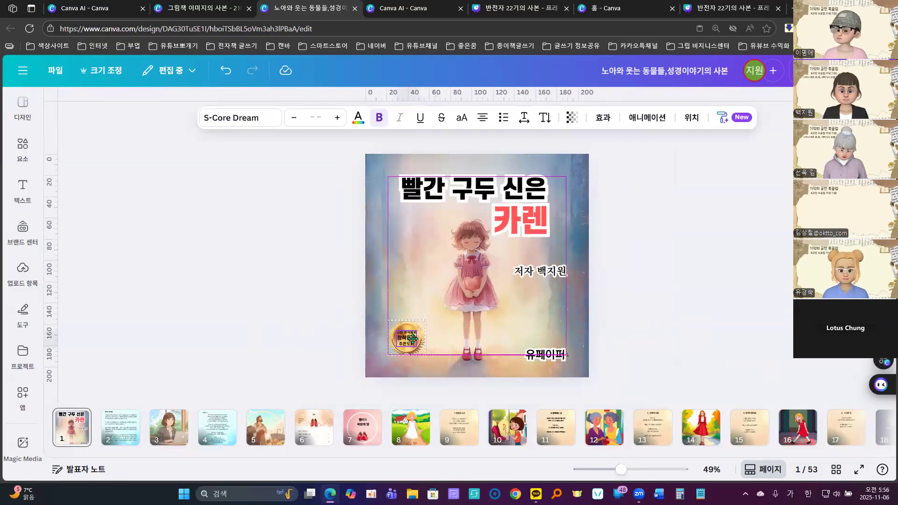
{"action": "left_click", "coordinate": [666, 294]}
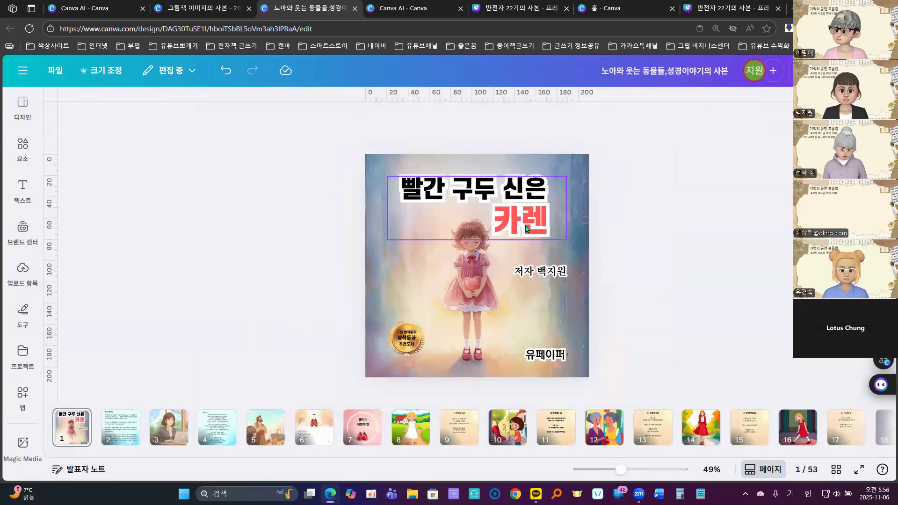
Step: Set the font size of the title's first line "빨간 구두 신은" to 73
{"action": "left_click", "coordinate": [410, 195]}
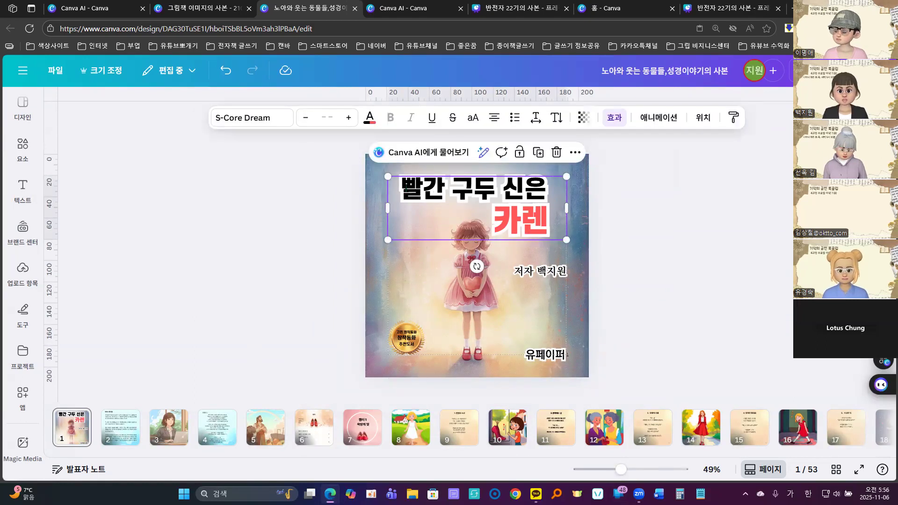
{"action": "left_click", "coordinate": [410, 192]}
{"action": "left_click_drag", "start_coordinate": [400, 190], "coordinate": [547, 189]}
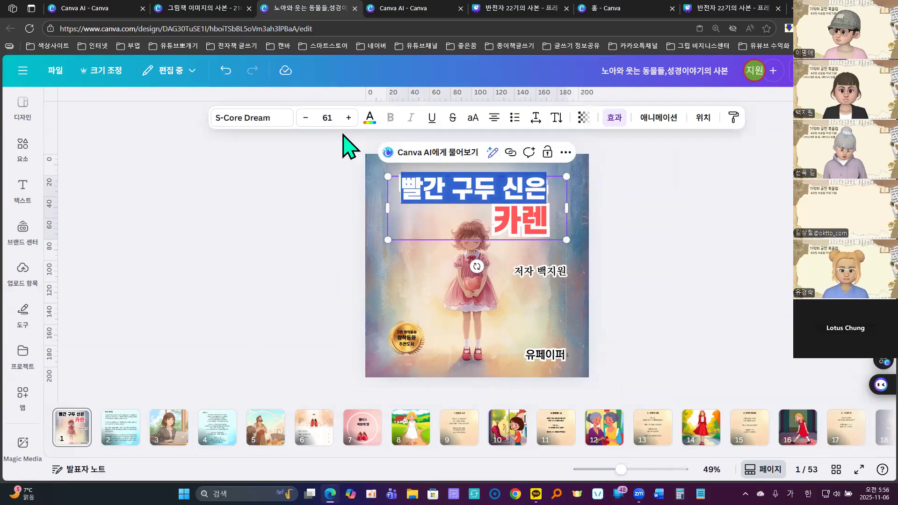
{"action": "left_click", "coordinate": [348, 117]}
{"action": "left_click", "coordinate": [348, 118]}
{"action": "left_click", "coordinate": [348, 117]}
{"action": "left_click", "coordinate": [349, 117]}
{"action": "left_click", "coordinate": [348, 117]}
{"action": "left_click", "coordinate": [348, 118]}
{"action": "left_click", "coordinate": [349, 117]}
{"action": "left_click", "coordinate": [349, 117]}
{"action": "left_click", "coordinate": [349, 117]}
{"action": "left_click", "coordinate": [349, 118]}
{"action": "left_click", "coordinate": [348, 117]}
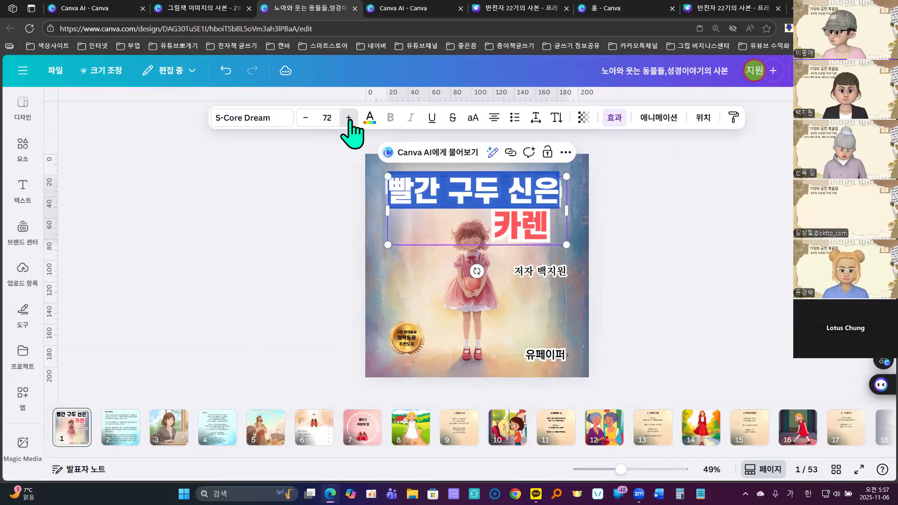
{"action": "left_click", "coordinate": [349, 117]}
{"action": "left_click", "coordinate": [348, 117]}
{"action": "left_click", "coordinate": [348, 117]}
{"action": "left_click", "coordinate": [348, 118]}
{"action": "left_click", "coordinate": [305, 119]}
{"action": "left_click", "coordinate": [305, 119]}
{"action": "left_click", "coordinate": [305, 120]}
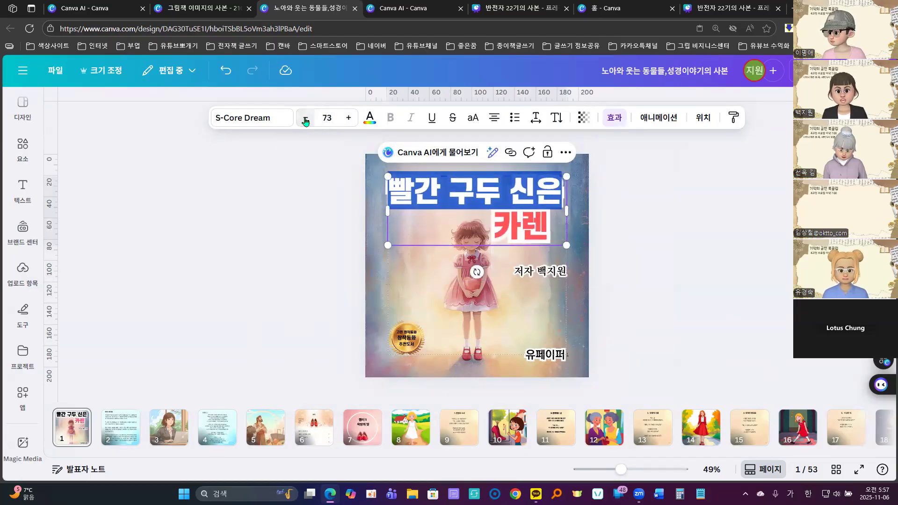
{"action": "left_click", "coordinate": [682, 235]}
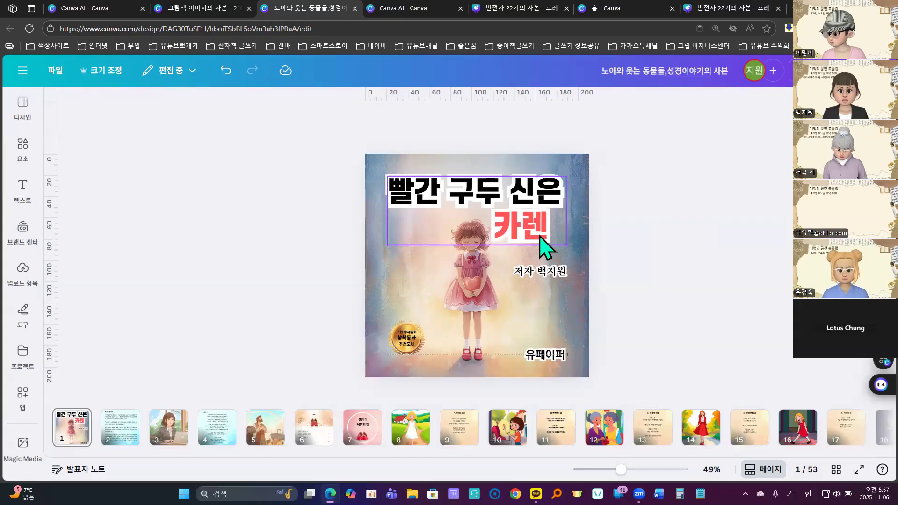
Step: Nudge the whole two-line title slightly to the right on the cover
{"action": "left_click", "coordinate": [500, 237]}
{"action": "left_click", "coordinate": [498, 235]}
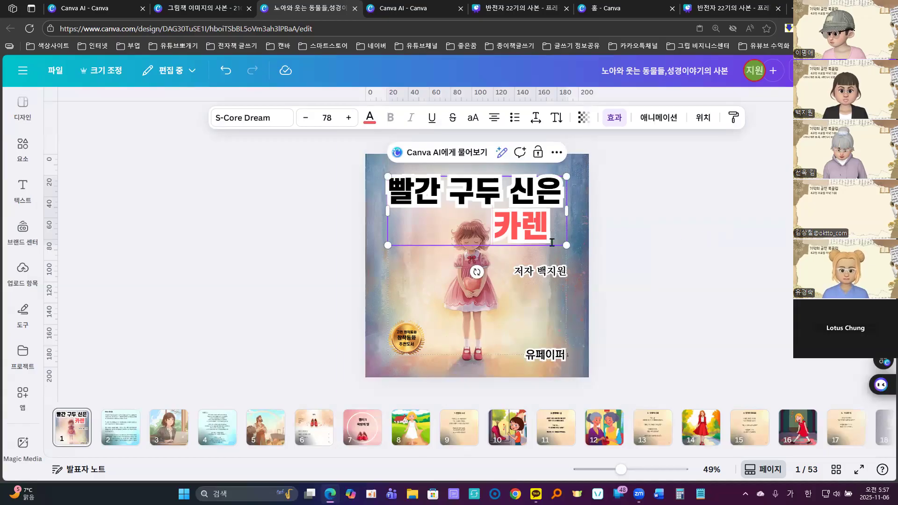
{"action": "left_click_drag", "start_coordinate": [492, 226], "coordinate": [553, 229]}
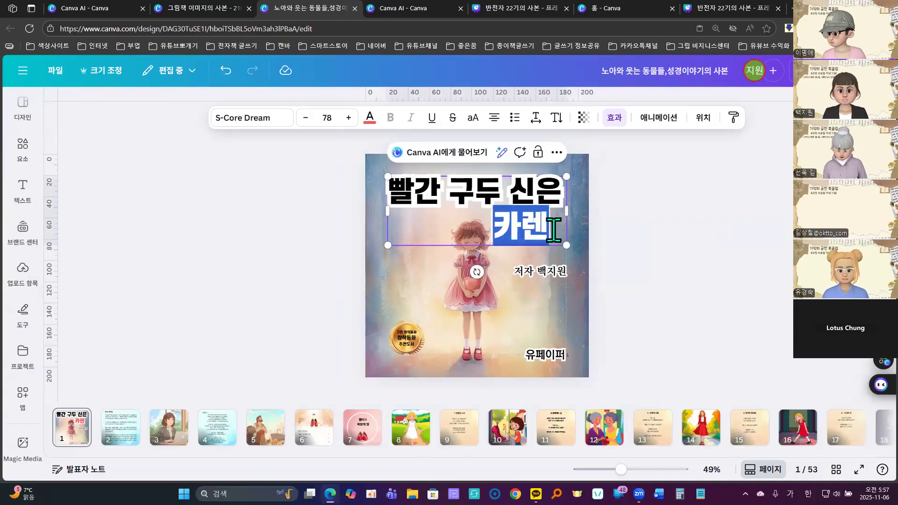
{"action": "left_click", "coordinate": [779, 247]}
{"action": "left_click", "coordinate": [538, 215]}
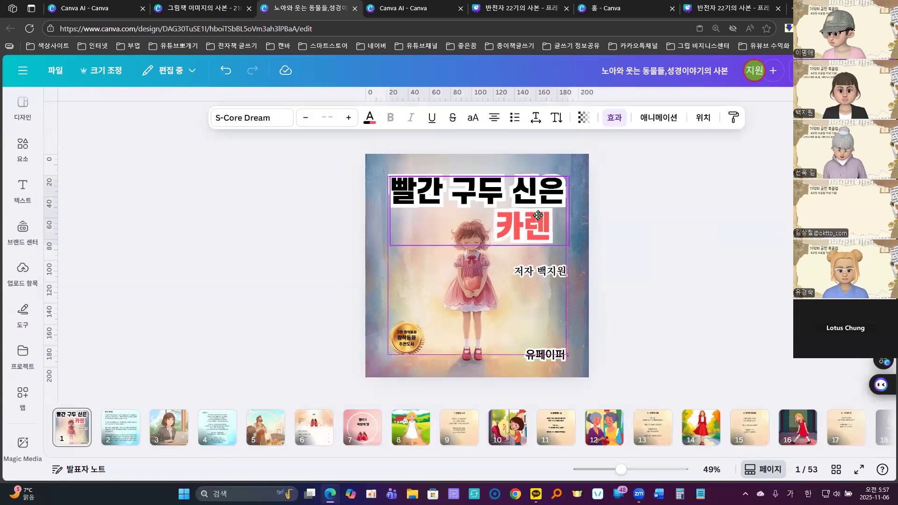
{"action": "left_click", "coordinate": [685, 243]}
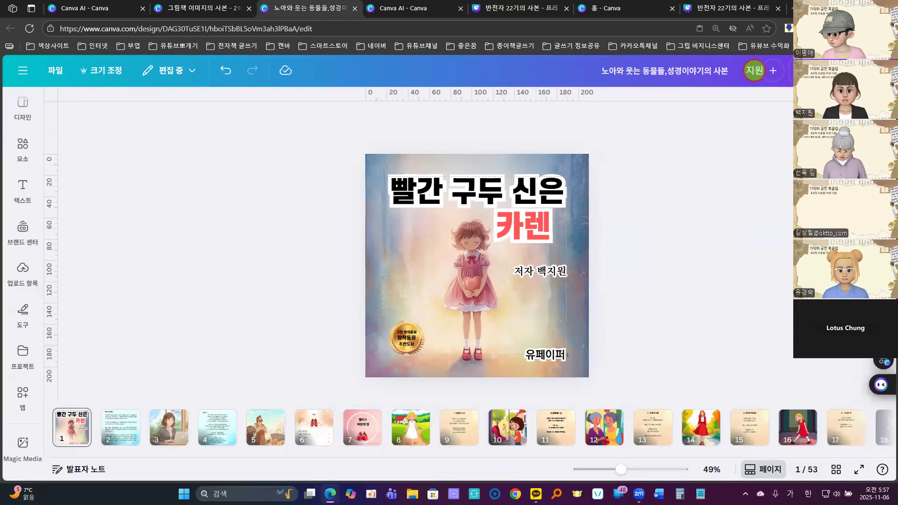
Step: Check the old author and prologue pages, then switch to the Canva AI chat and send "이 그림책에 어울리는 프롤로그를 생성해줘"
{"action": "left_click", "coordinate": [119, 432]}
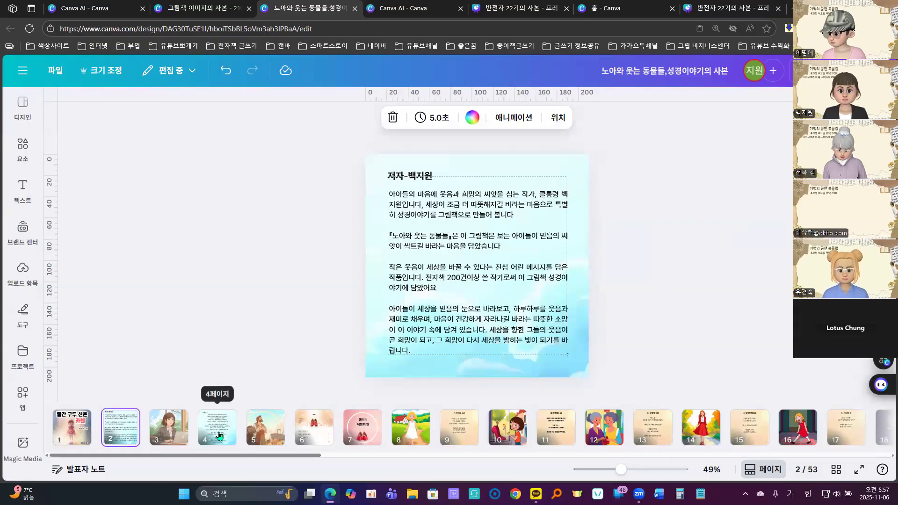
{"action": "left_click", "coordinate": [218, 435]}
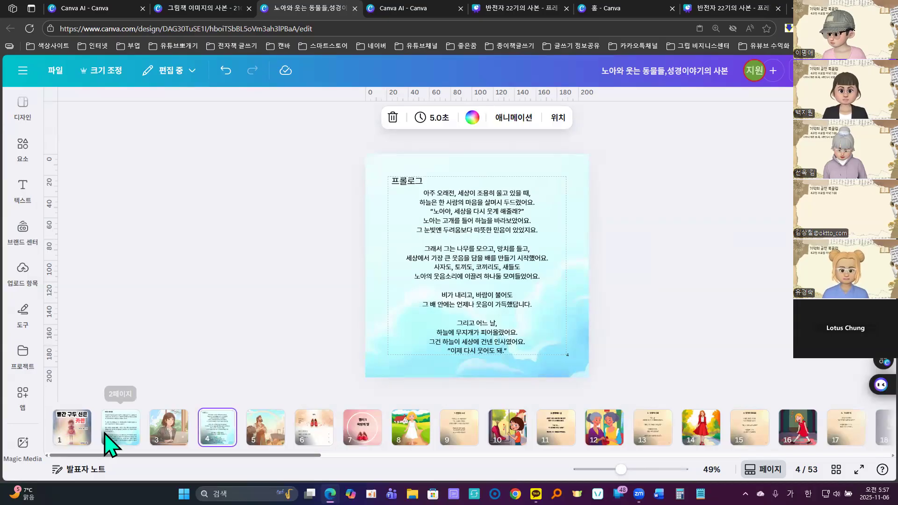
{"action": "left_click", "coordinate": [86, 8]}
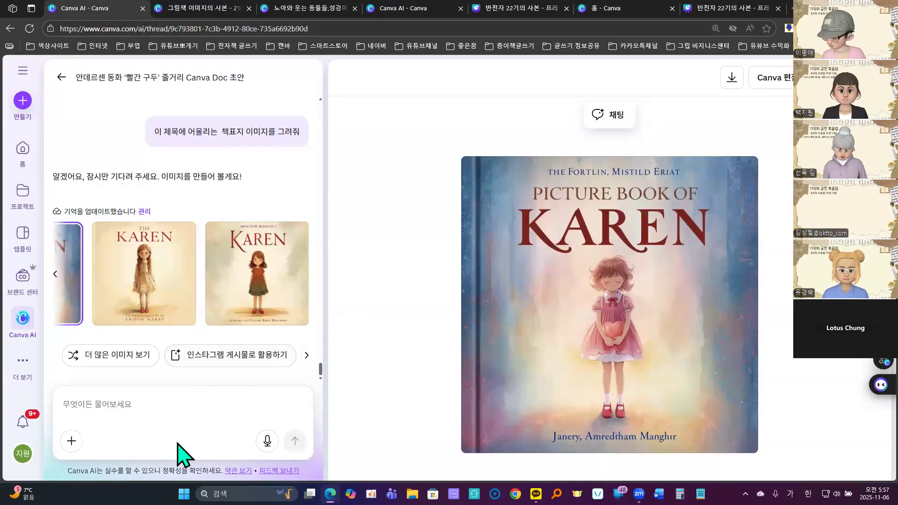
{"action": "left_click", "coordinate": [158, 403]}
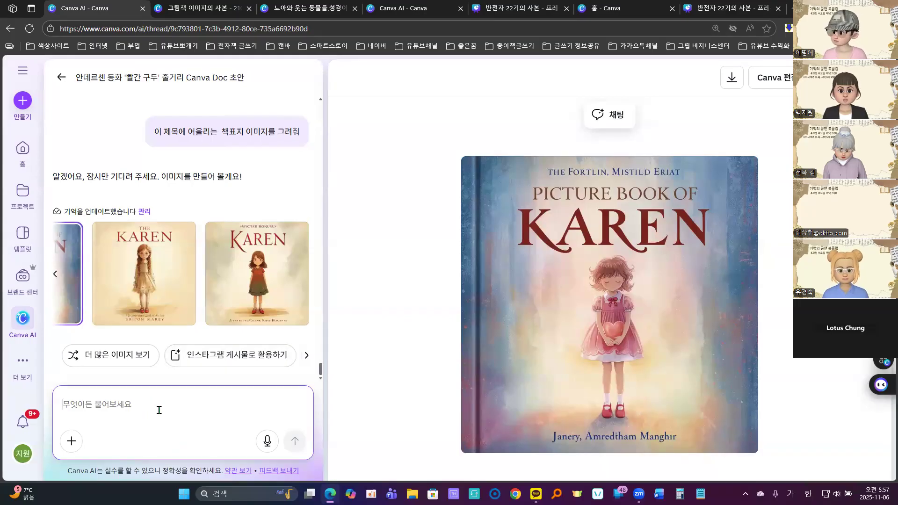
{"action": "type", "text": "이 그림책에 어울리는 프롤로그를 생성해줘"}
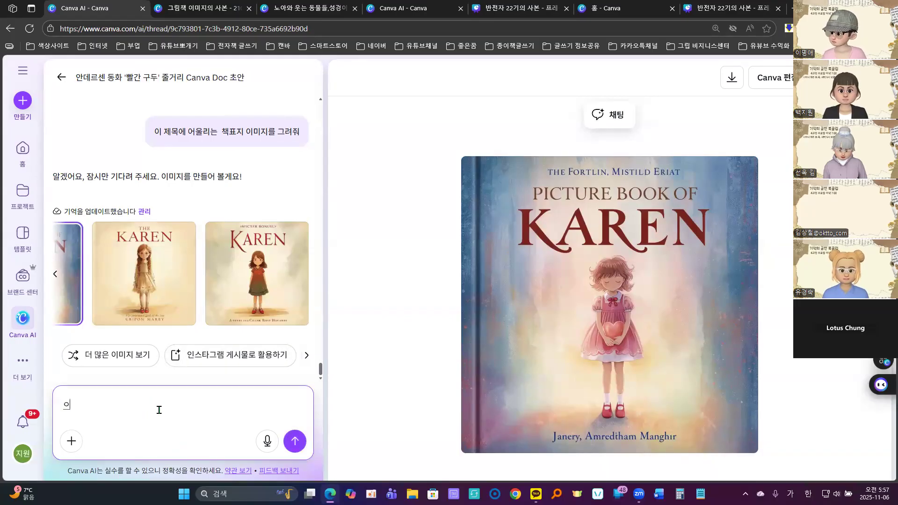
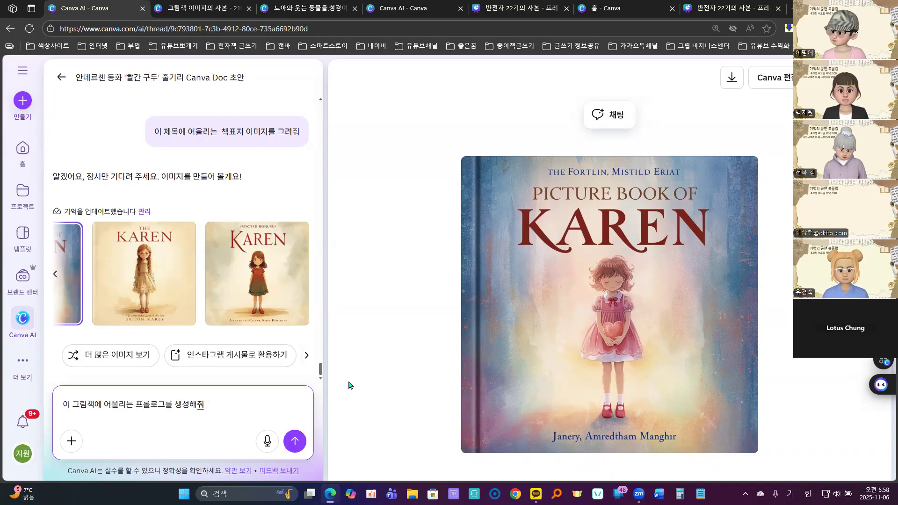
{"action": "left_click", "coordinate": [300, 445]}
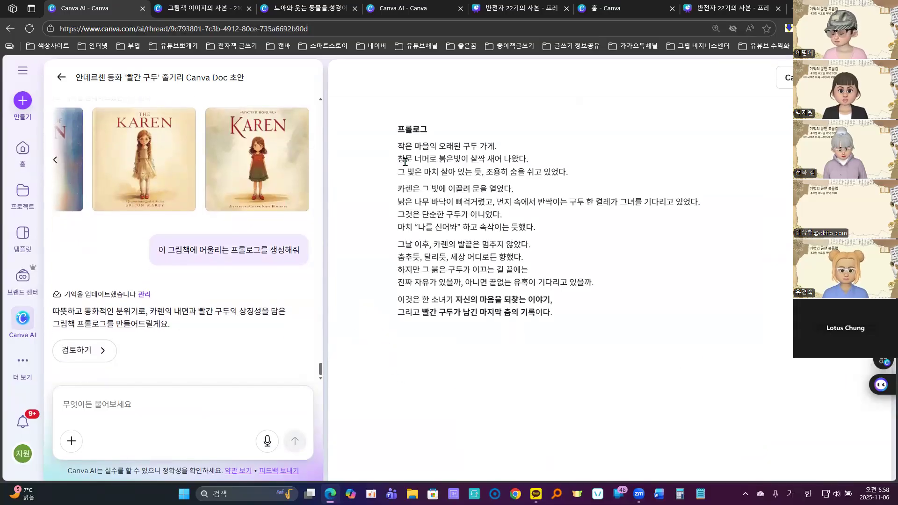
Step: Copy the generated prologue body without its heading, left-align page 4's prologue text in the book design, and replace it with the copy
{"action": "left_click_drag", "start_coordinate": [398, 149], "coordinate": [567, 310]}
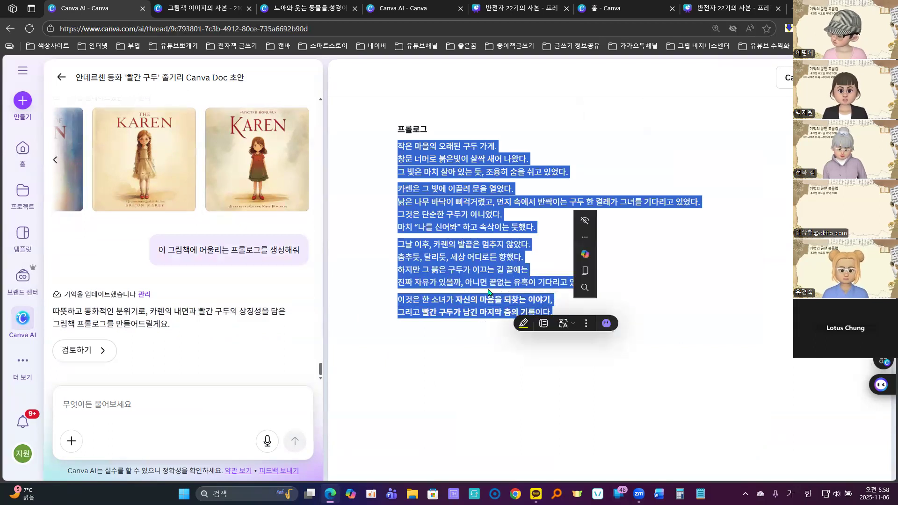
{"action": "left_click", "coordinate": [584, 273]}
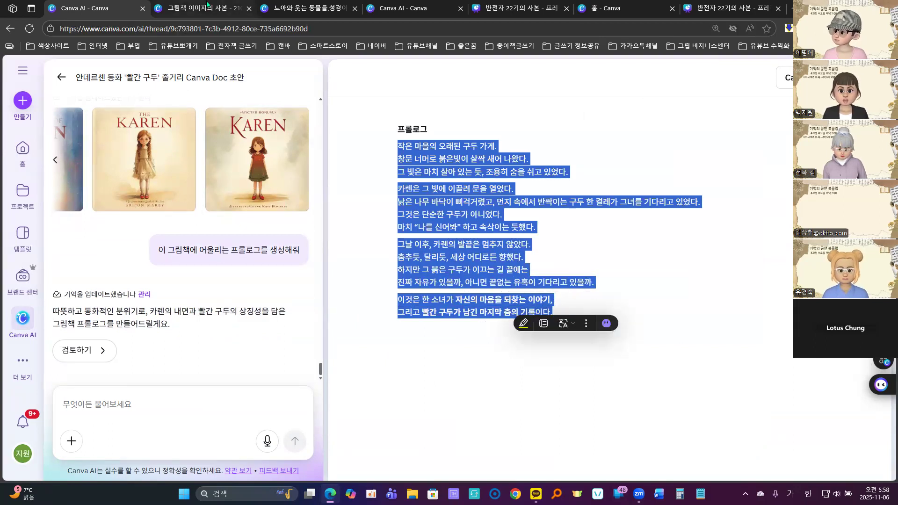
{"action": "left_click", "coordinate": [308, 6]}
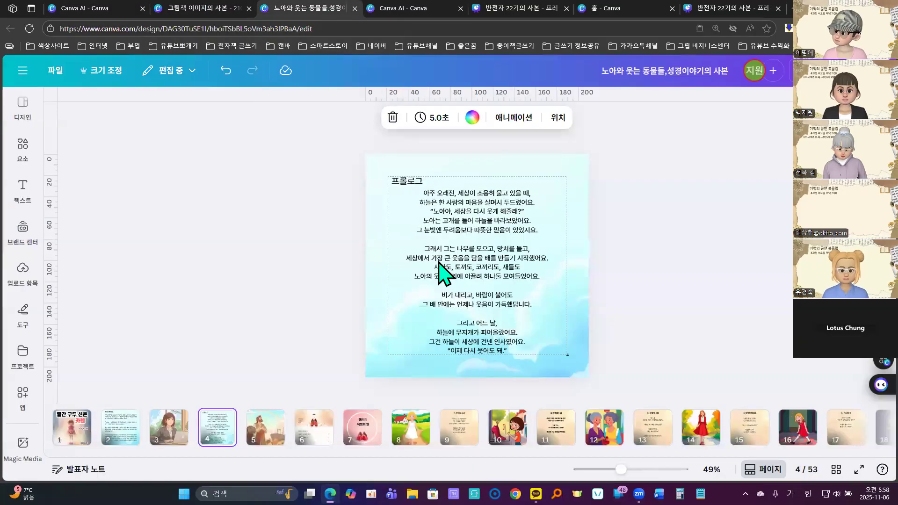
{"action": "left_click", "coordinate": [509, 277]}
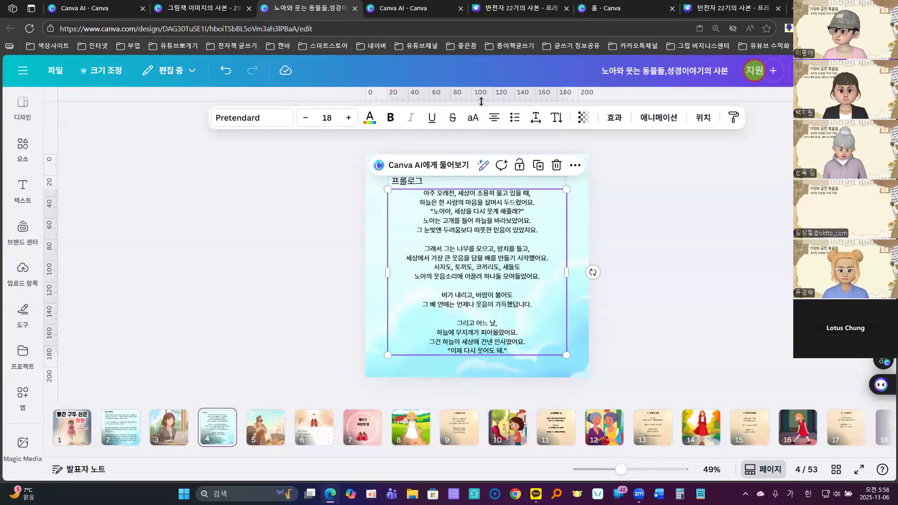
{"action": "left_click", "coordinate": [496, 118]}
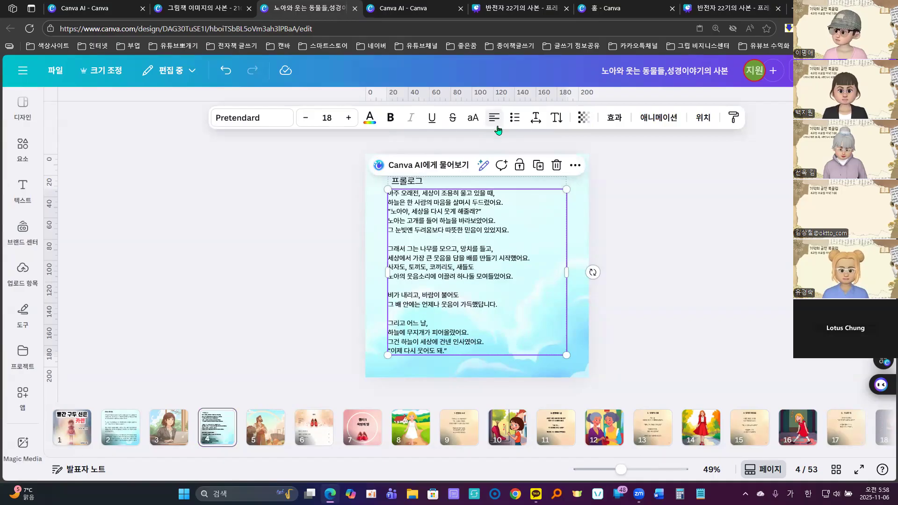
{"action": "double_click", "coordinate": [477, 331]}
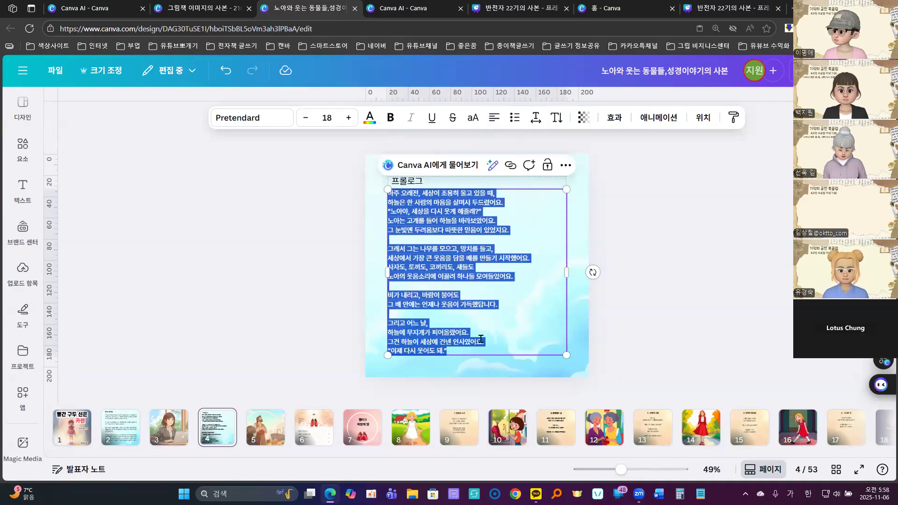
{"action": "key", "text": "ctrl+v"}
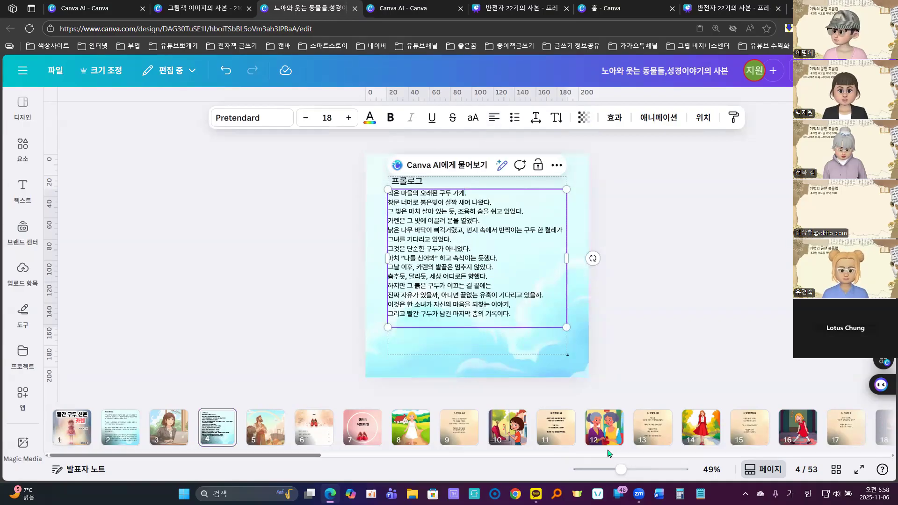
Step: Merge the prologue's first three lines into one paragraph and insert a blank line before "카렌은 그 빛에 이끌려"
{"action": "left_click_drag", "start_coordinate": [621, 470], "coordinate": [632, 471]}
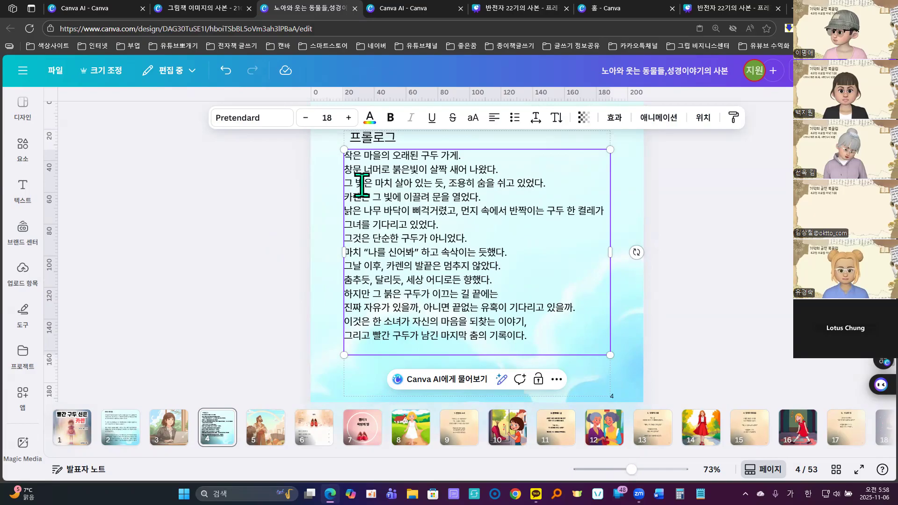
{"action": "left_click", "coordinate": [345, 169]}
{"action": "key", "text": "BackSpace"}
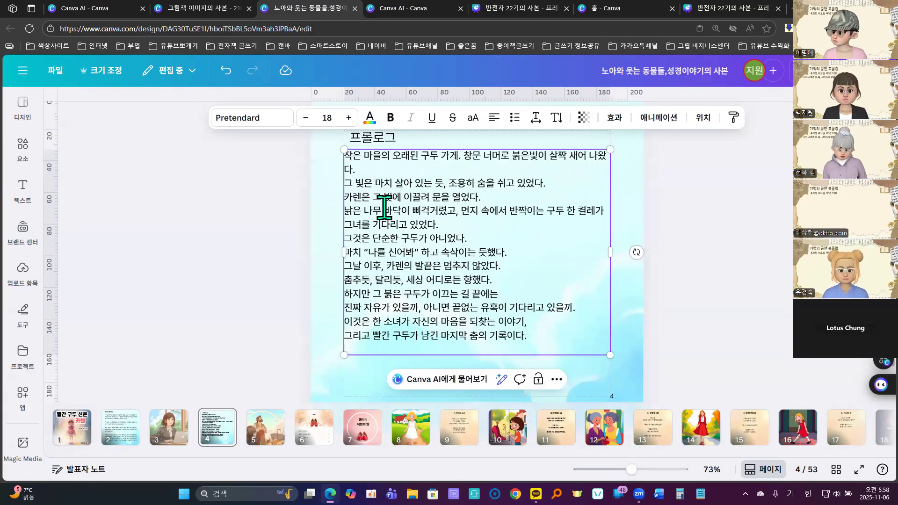
{"action": "left_click", "coordinate": [345, 183]}
{"action": "key", "text": "BackSpace"}
{"action": "left_click", "coordinate": [571, 172]}
{"action": "key", "text": "Return"}
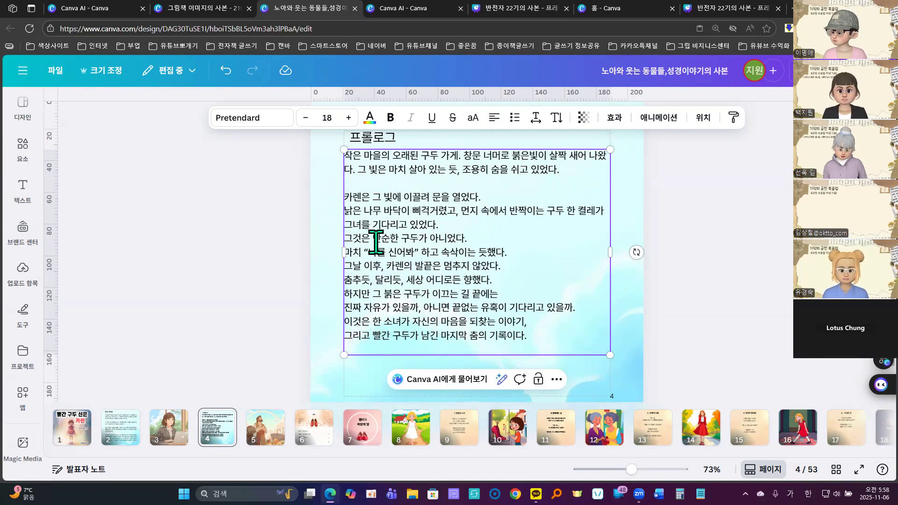
Step: Join "그것은 단순한 구두가 아니었다." to the preceding line and insert a blank line after it
{"action": "left_click", "coordinate": [346, 240]}
{"action": "key", "text": "BackSpace"}
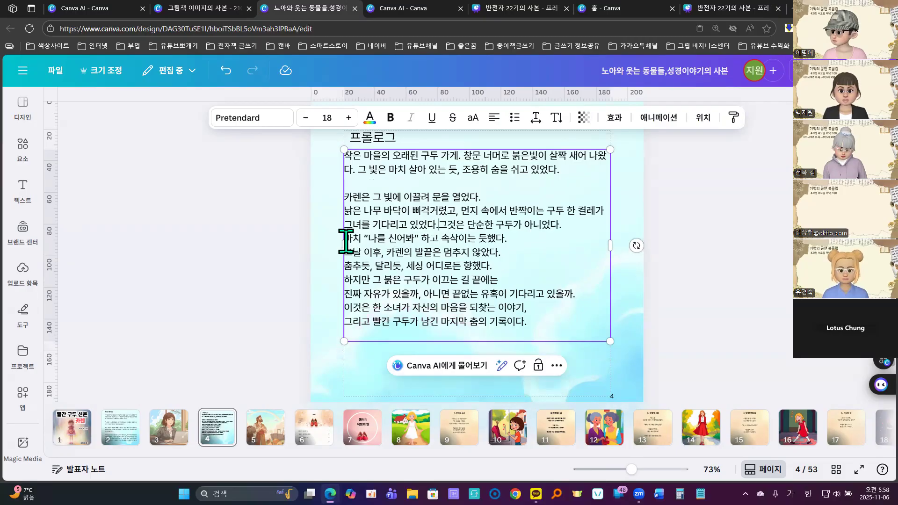
{"action": "left_click", "coordinate": [572, 228]}
{"action": "key", "text": "Return"}
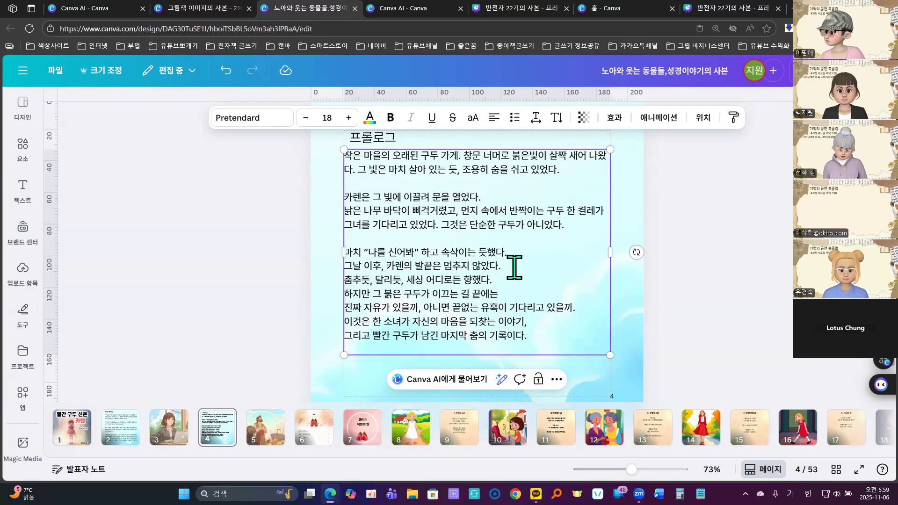
Step: Merge the lines from "그날 이후" through "기다리고 있을까." into one continuous paragraph
{"action": "left_click", "coordinate": [345, 281]}
{"action": "key", "text": "BackSpace"}
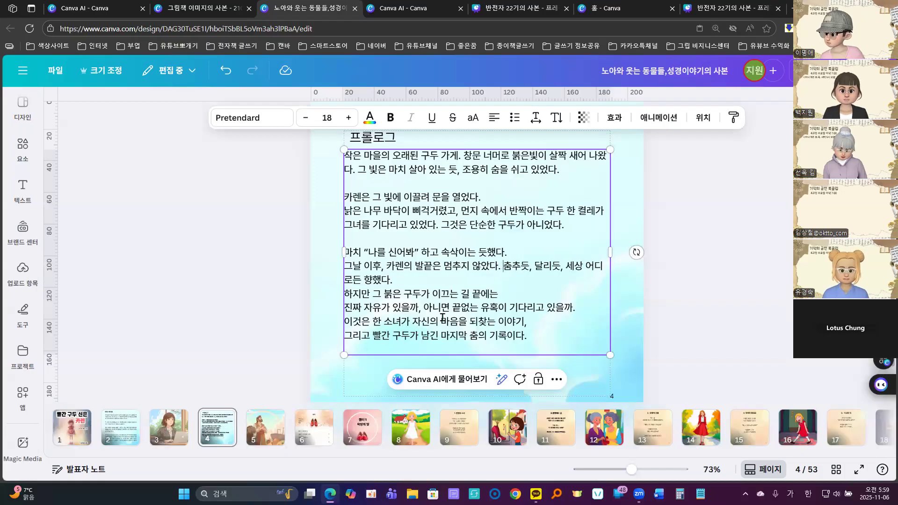
{"action": "left_click", "coordinate": [346, 293]}
{"action": "key", "text": "BackSpace"}
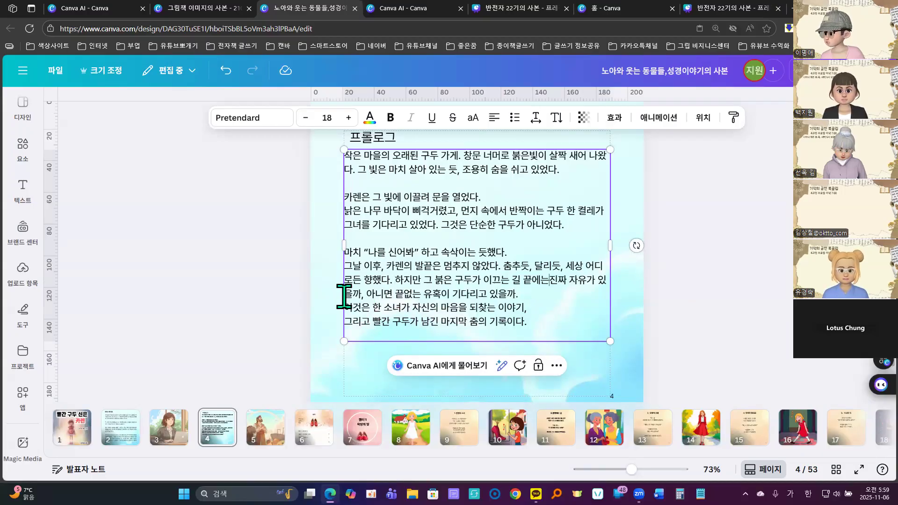
{"action": "left_click", "coordinate": [345, 293]}
{"action": "key", "text": "BackSpace"}
Step: Insert a blank line before "이것은 한 소녀가" and remove the empty line at the end of the prologue
{"action": "left_click", "coordinate": [532, 298]}
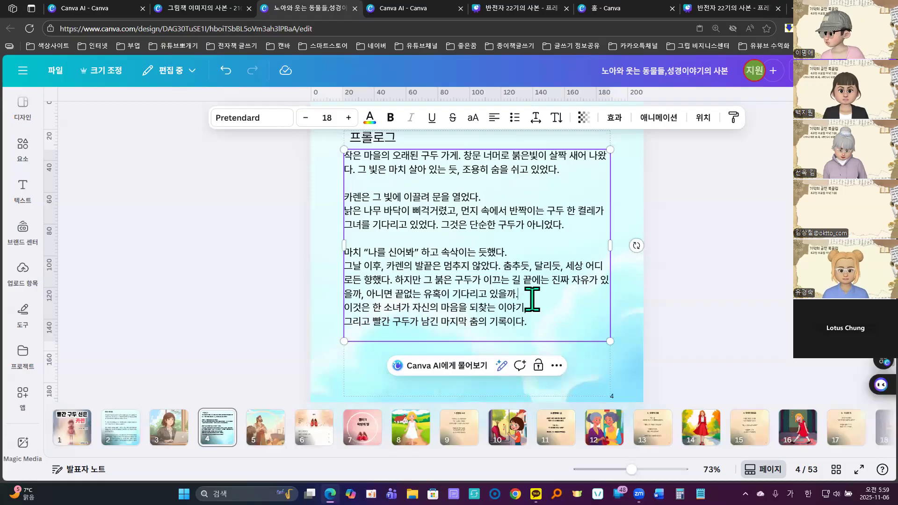
{"action": "key", "text": "Return"}
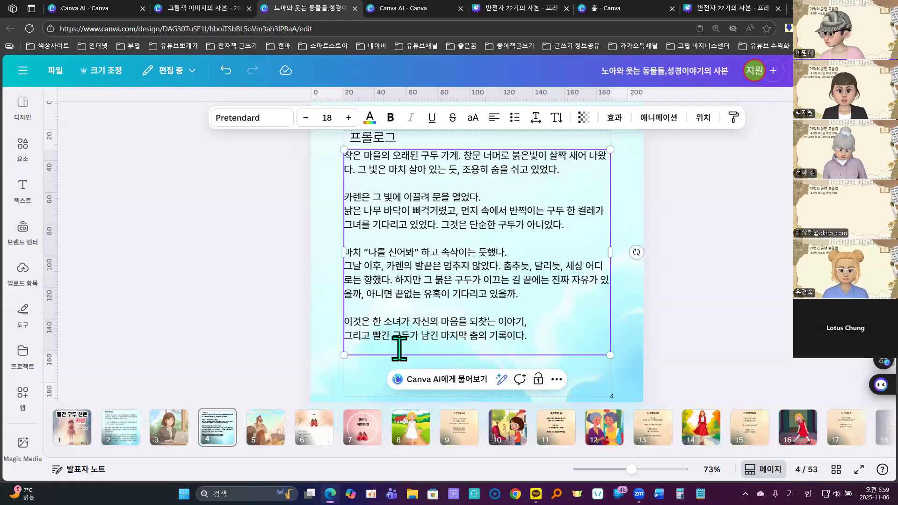
{"action": "key", "text": "BackSpace"}
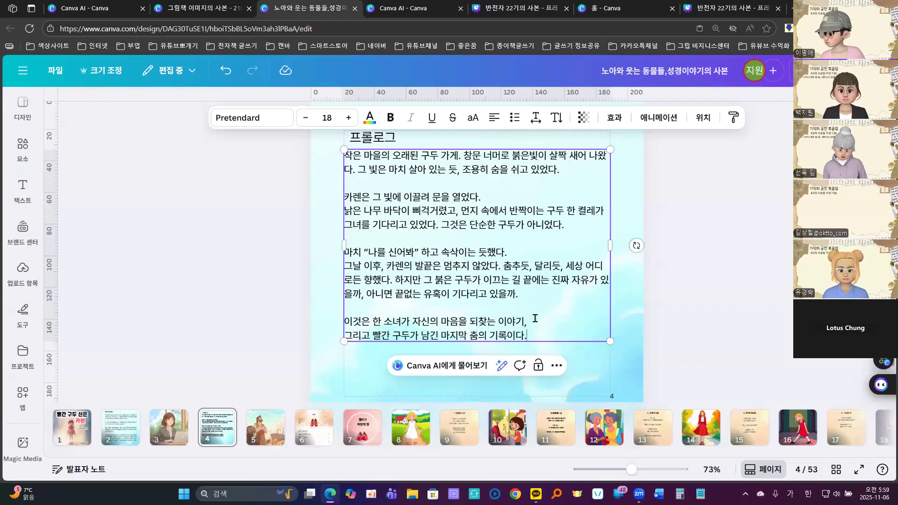
Step: Insert a blank line before "그리고 빨간 구두가 남긴 마지막 춤의 기록이다." and move the prologue text box down below its heading
{"action": "key", "text": "Return"}
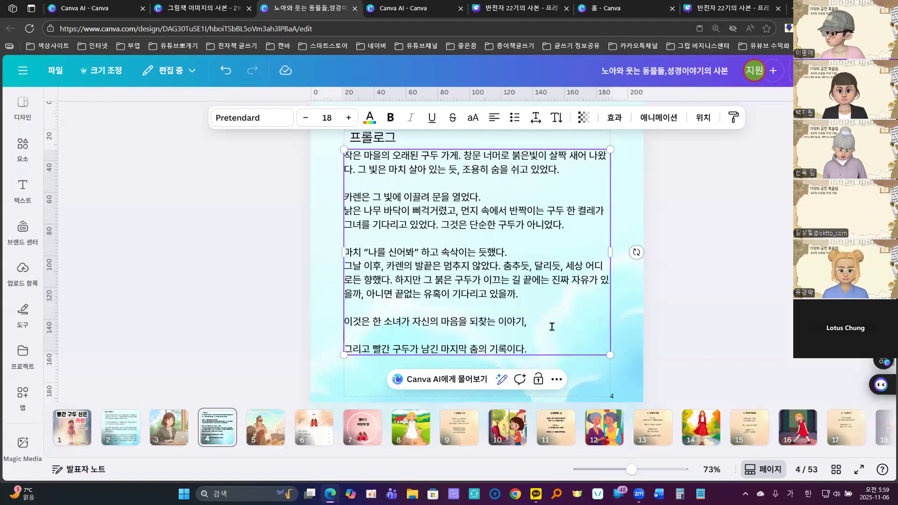
{"action": "left_click", "coordinate": [678, 326]}
{"action": "left_click_drag", "start_coordinate": [517, 281], "coordinate": [517, 294]}
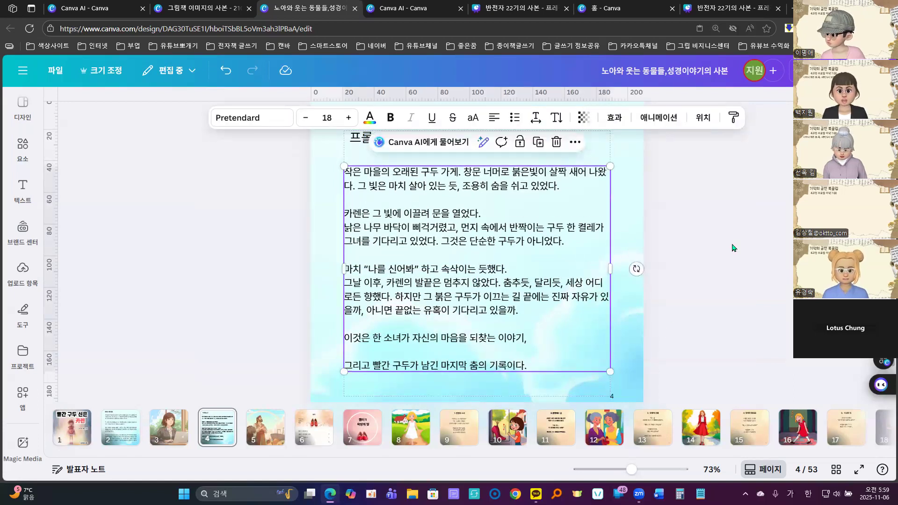
Step: Set the prologue body text to font size 20 and reposition its box within the page margins
{"action": "left_click", "coordinate": [734, 249]}
{"action": "left_click", "coordinate": [505, 248]}
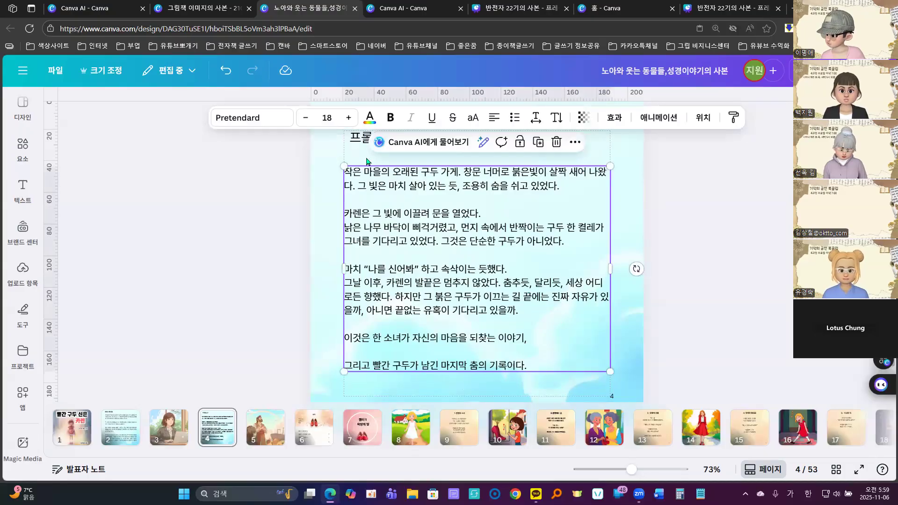
{"action": "left_click", "coordinate": [329, 118]}
{"action": "type", "text": "20"}
{"action": "left_click", "coordinate": [726, 259]}
{"action": "left_click_drag", "start_coordinate": [526, 293], "coordinate": [532, 254]}
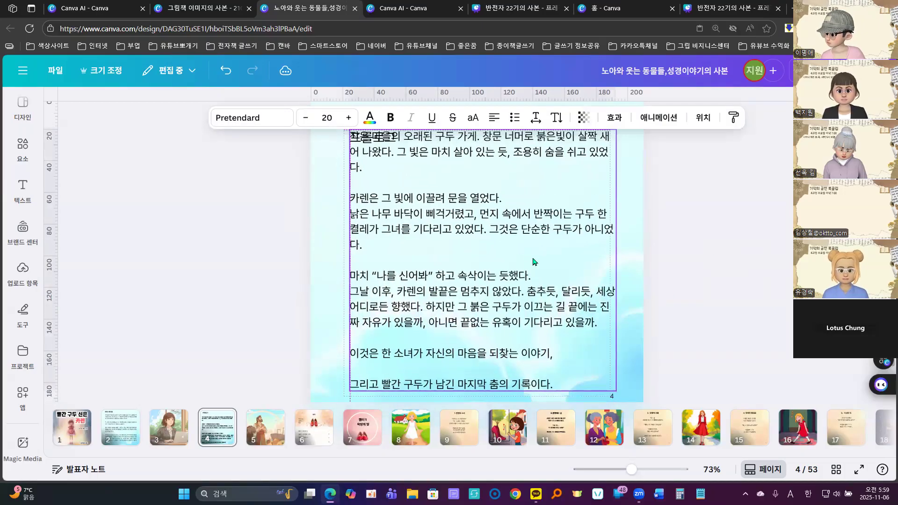
{"action": "left_click_drag", "start_coordinate": [631, 469], "coordinate": [613, 473]}
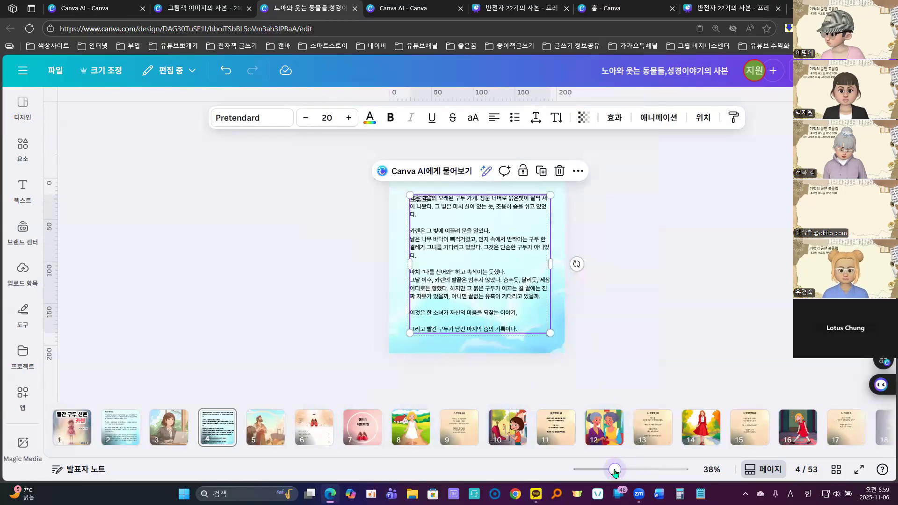
{"action": "left_click", "coordinate": [652, 308]}
{"action": "left_click_drag", "start_coordinate": [496, 286], "coordinate": [493, 289]}
{"action": "scroll", "coordinate": [477, 265], "scroll_direction": "up", "scroll_amount": 3}
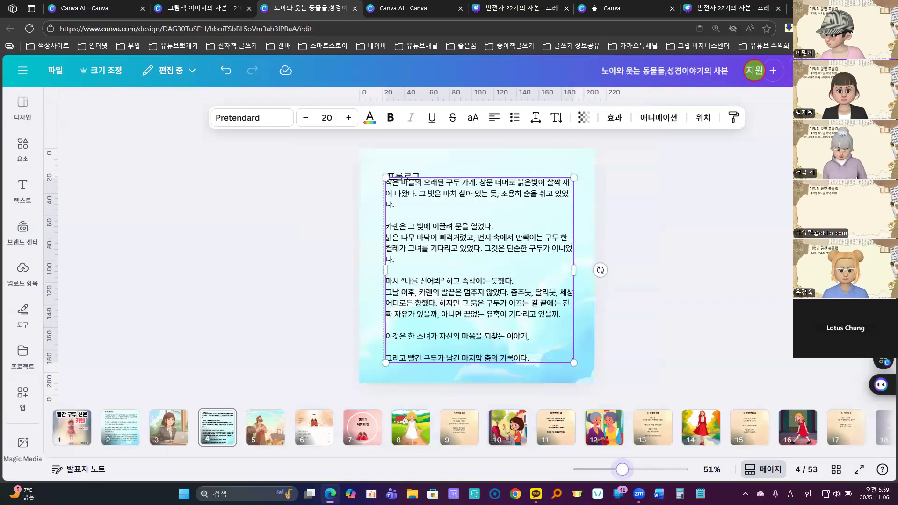
Step: Join "카렌은 그 빛에 이끌려 문을 열었다." to the first paragraph with a blank line after it, and move the text box below the heading
{"action": "left_click", "coordinate": [388, 227]}
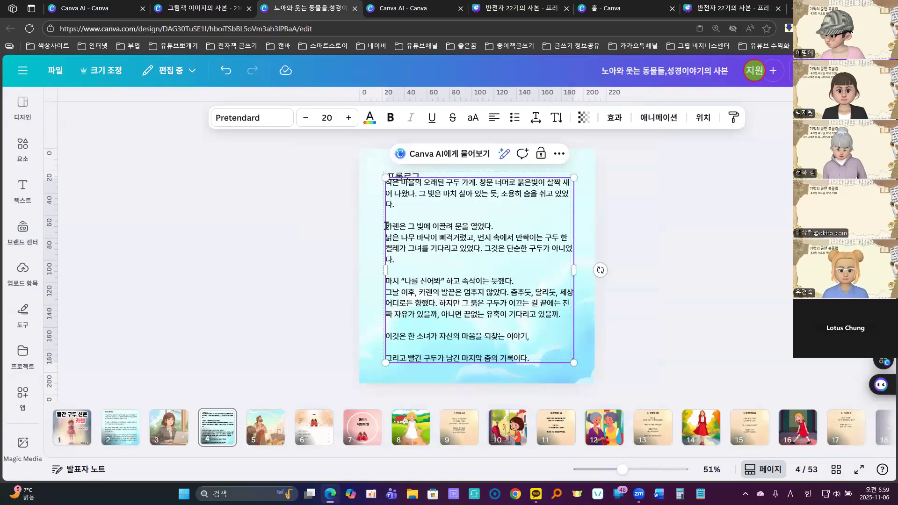
{"action": "key", "text": "BackSpace"}
{"action": "key", "text": "BackSpace"}
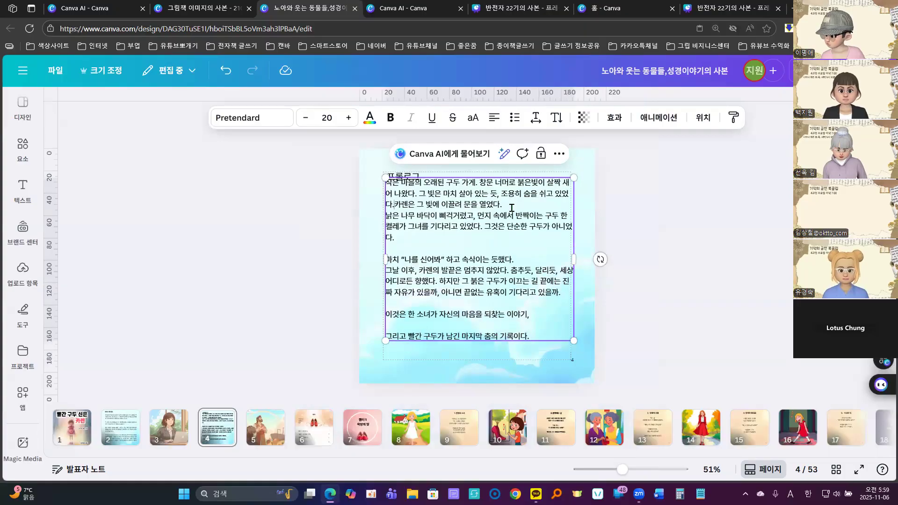
{"action": "key", "text": "Return"}
{"action": "left_click", "coordinate": [700, 213]}
{"action": "left_click_drag", "start_coordinate": [507, 255], "coordinate": [507, 265]}
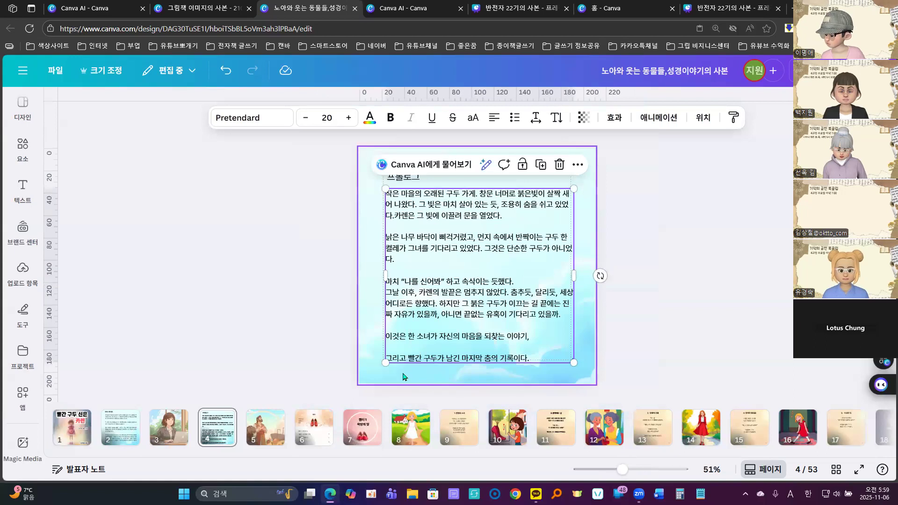
Step: Remove the blank line before the closing sentence "그리고 빨간 구두가 남긴 마지막 춤의 기록이다."
{"action": "left_click", "coordinate": [388, 350]}
{"action": "key", "text": "BackSpace"}
{"action": "left_click", "coordinate": [647, 356]}
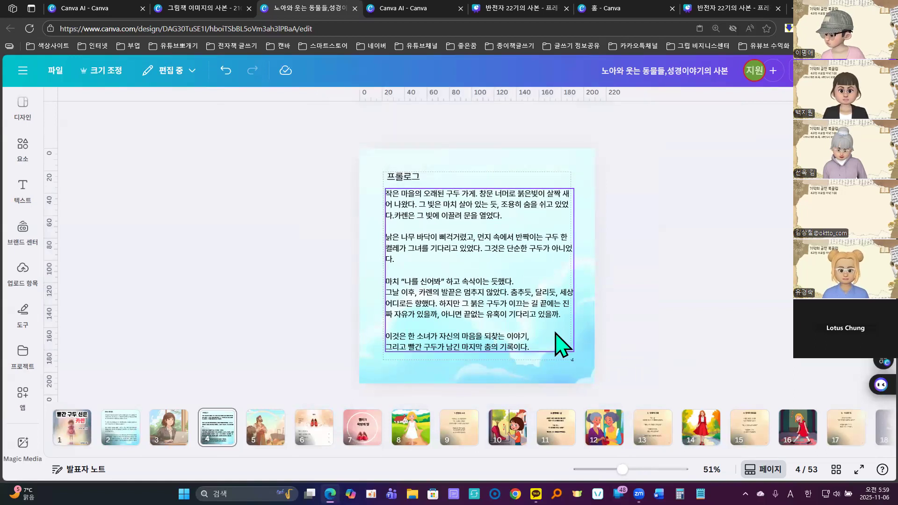
Step: Narrow the prologue text box to about 165.7 wide so it fits the page margin, and nudge it slightly upward
{"action": "left_click", "coordinate": [512, 309]}
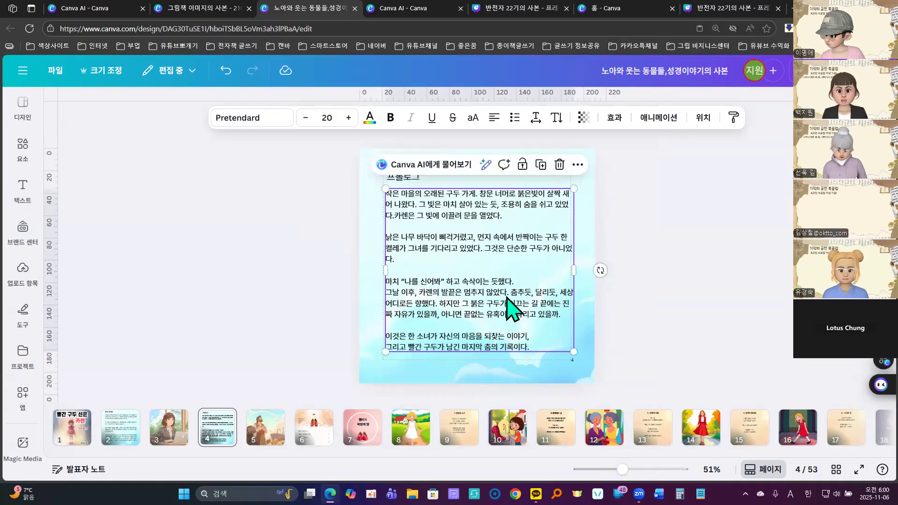
{"action": "left_click_drag", "start_coordinate": [574, 270], "coordinate": [571, 276]}
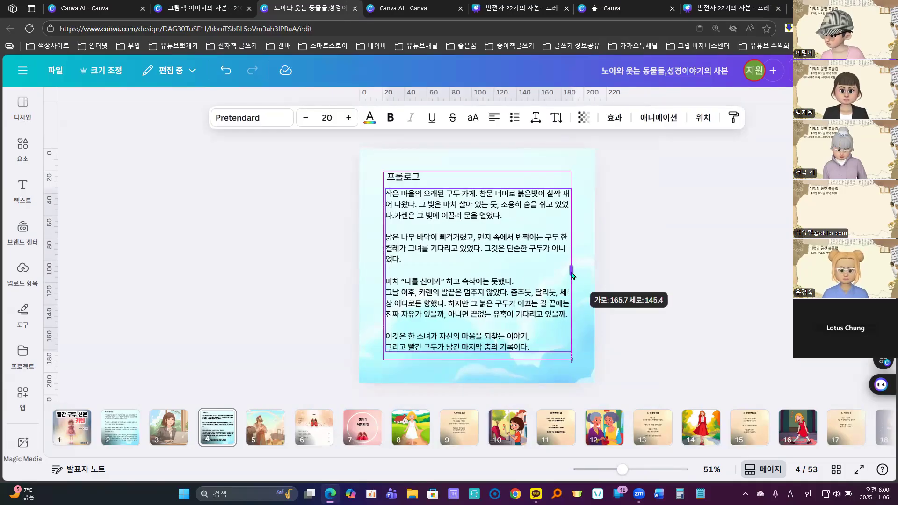
{"action": "left_click", "coordinate": [659, 280]}
{"action": "left_click_drag", "start_coordinate": [487, 275], "coordinate": [487, 273]}
{"action": "left_click", "coordinate": [724, 267]}
Step: Make the "프롤로그" heading bold
{"action": "left_click", "coordinate": [402, 177]}
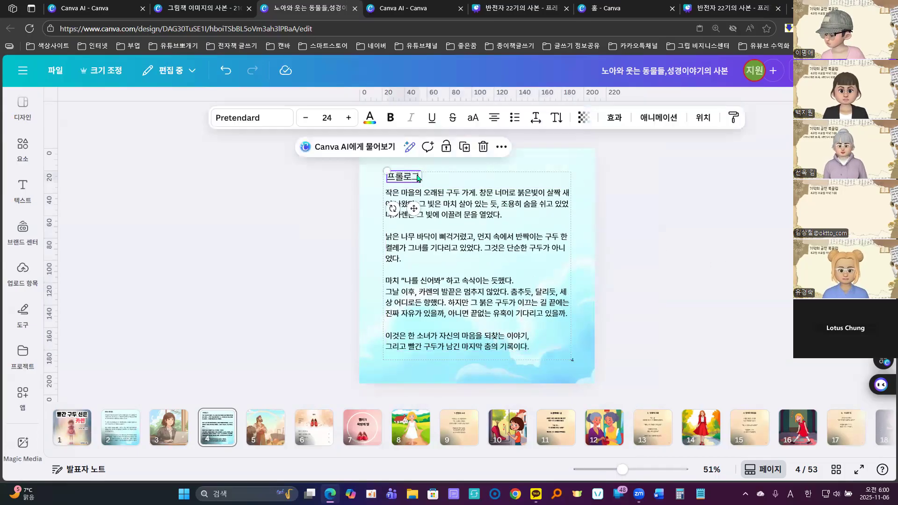
{"action": "left_click", "coordinate": [388, 122]}
{"action": "left_click", "coordinate": [678, 255]}
Step: Move the prologue body text slightly down to leave more space beneath the heading
{"action": "left_click", "coordinate": [512, 281]}
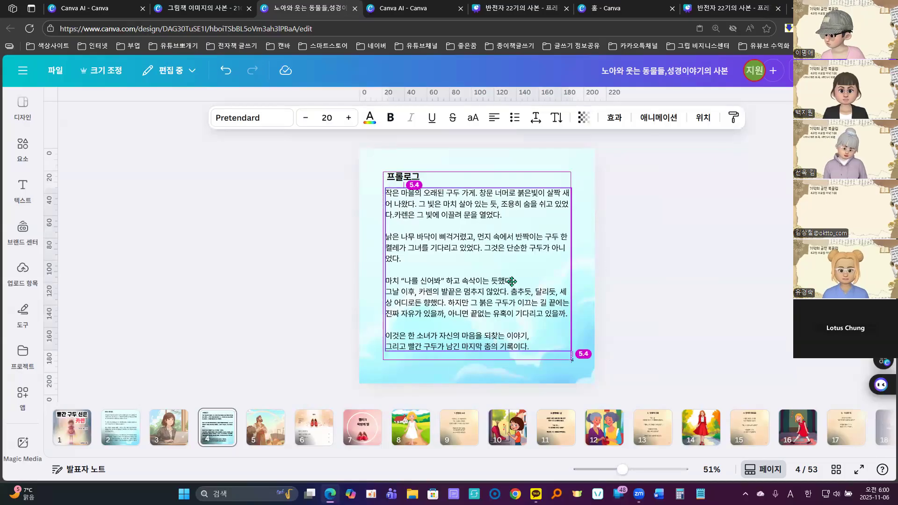
{"action": "left_click", "coordinate": [733, 281]}
{"action": "left_click_drag", "start_coordinate": [487, 295], "coordinate": [483, 301]}
{"action": "left_click", "coordinate": [669, 304]}
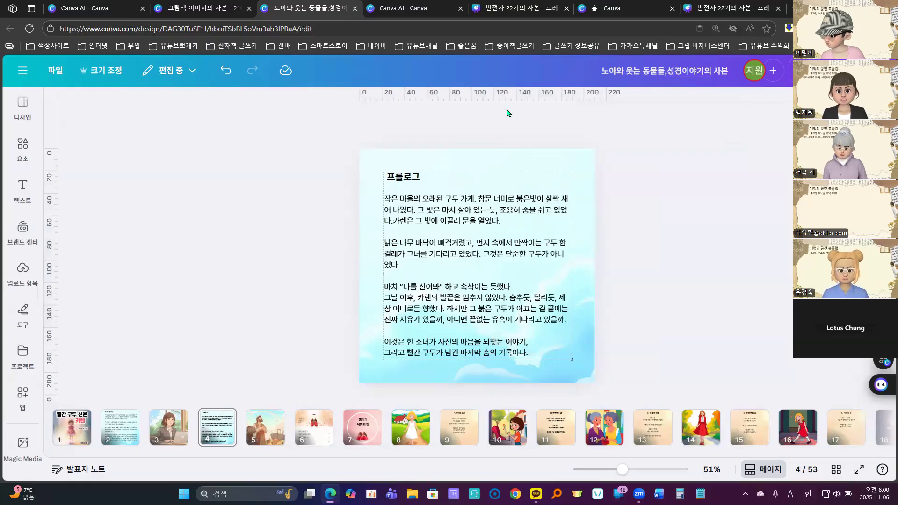
Step: Switch to the Canva AI conversation and request an image with "프롤로그에 어울리는 이미지를 은은하톤으로 이 그림책에 어울리게 그려줘"
{"action": "left_click", "coordinate": [91, 7]}
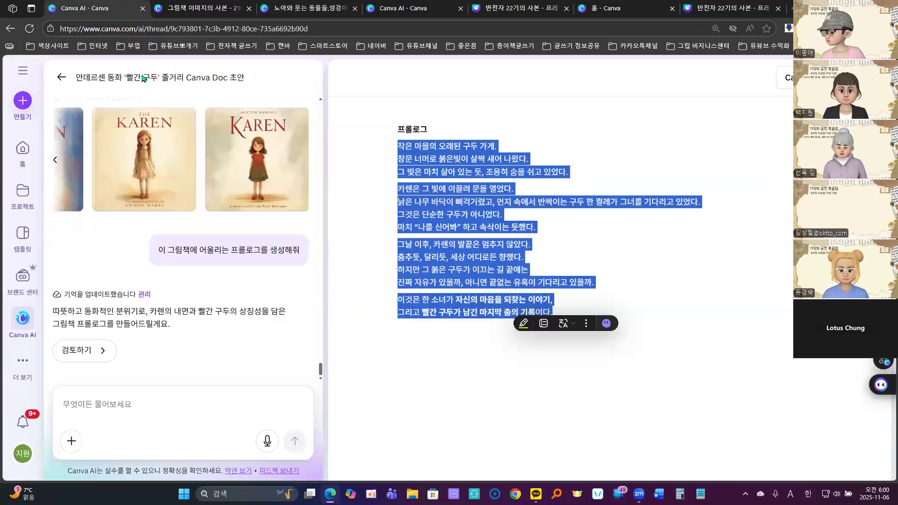
{"action": "left_click", "coordinate": [149, 413]}
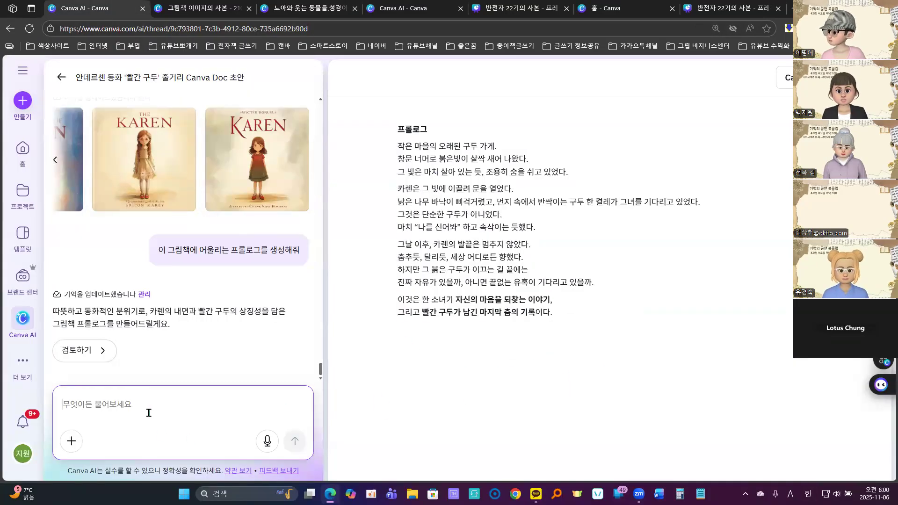
{"action": "type", "text": "서"}
{"action": "key", "text": "BackSpace"}
{"action": "key", "text": "BackSpace"}
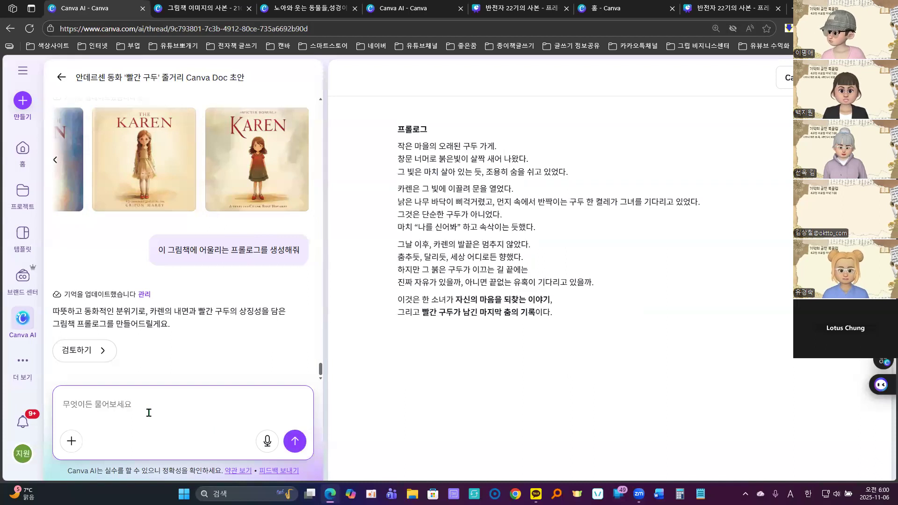
{"action": "type", "text": "프"}
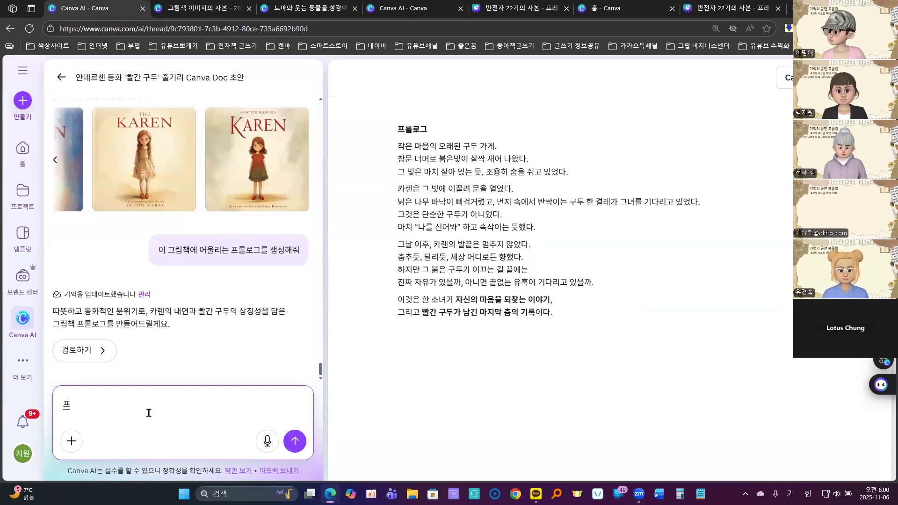
{"action": "type", "text": "롤로그에 어울"}
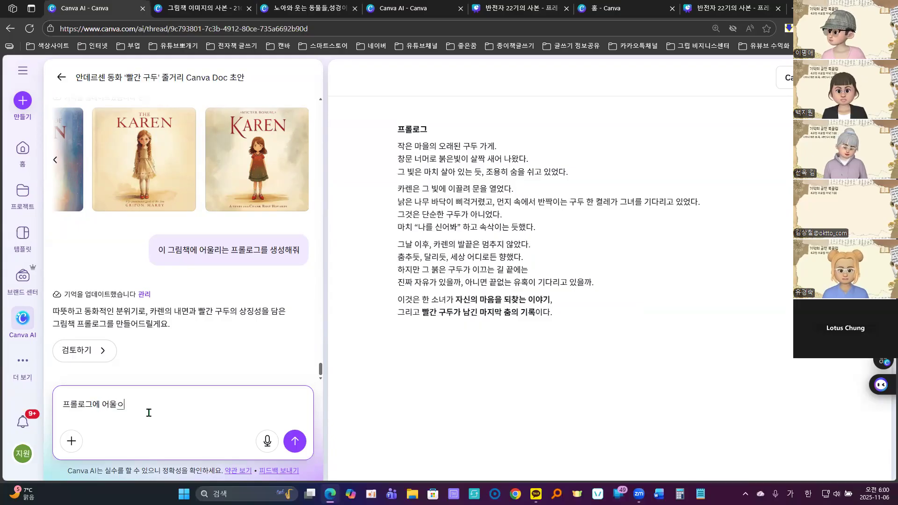
{"action": "type", "text": "리는 이미"}
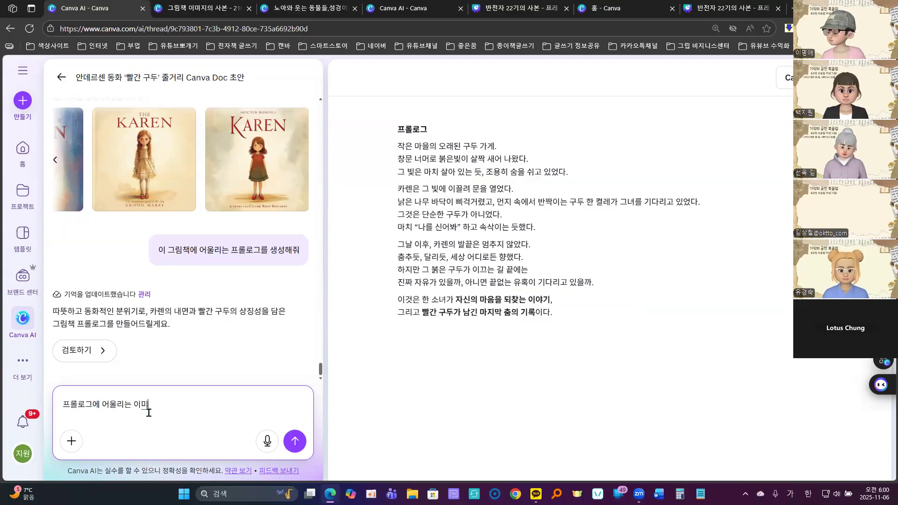
{"action": "type", "text": "지를 은이"}
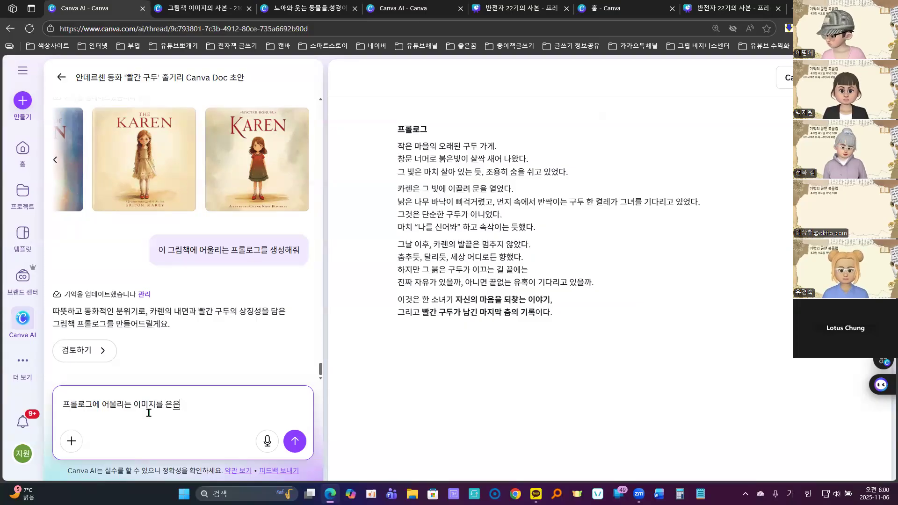
{"action": "type", "text": "하톤으로"}
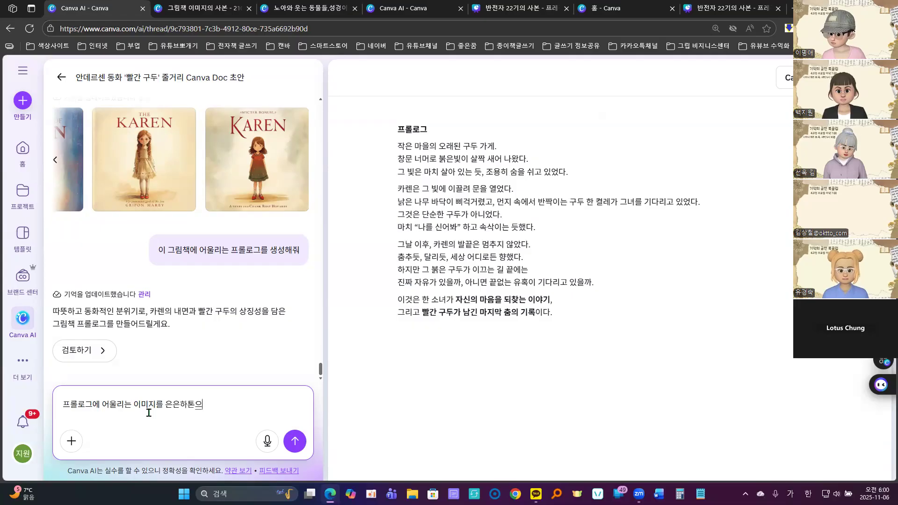
{"action": "key", "text": "BackSpace"}
{"action": "type", "text": "이 그"}
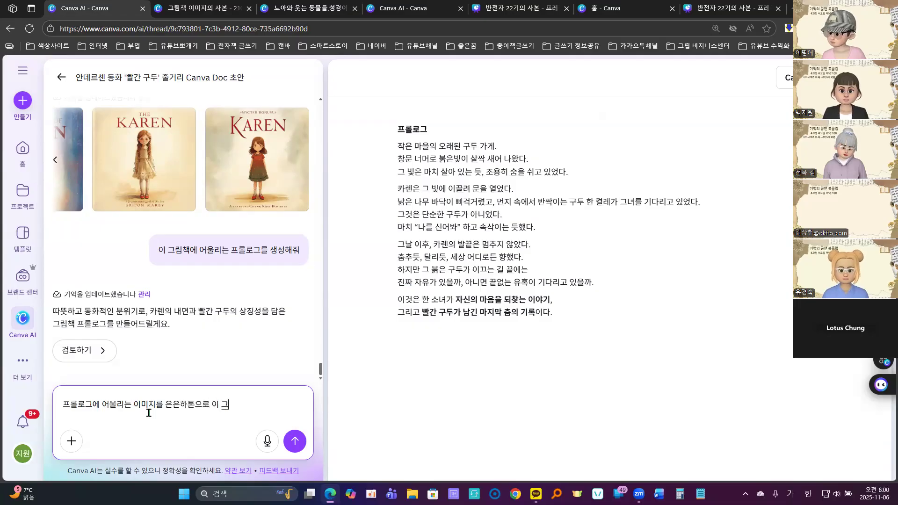
{"action": "type", "text": "림ㅊ"}
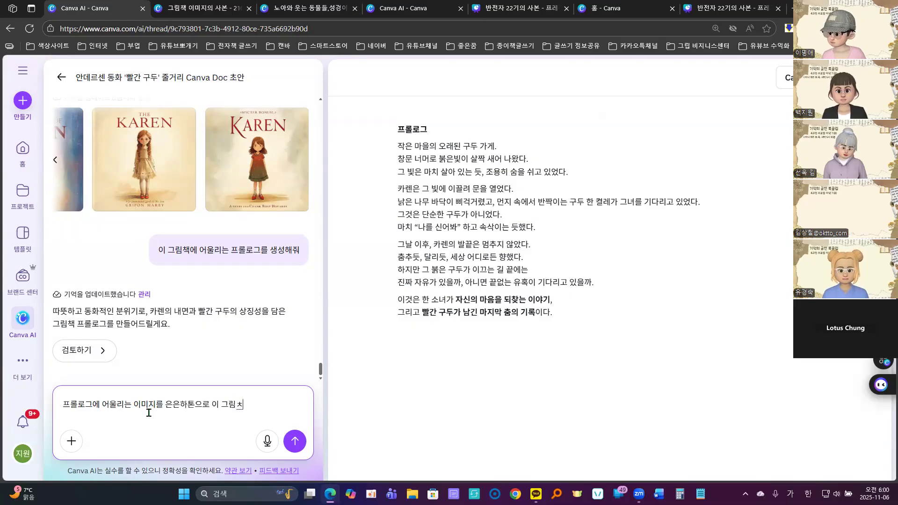
{"action": "type", "text": "책에 어울리"}
{"action": "type", "text": "는 "}
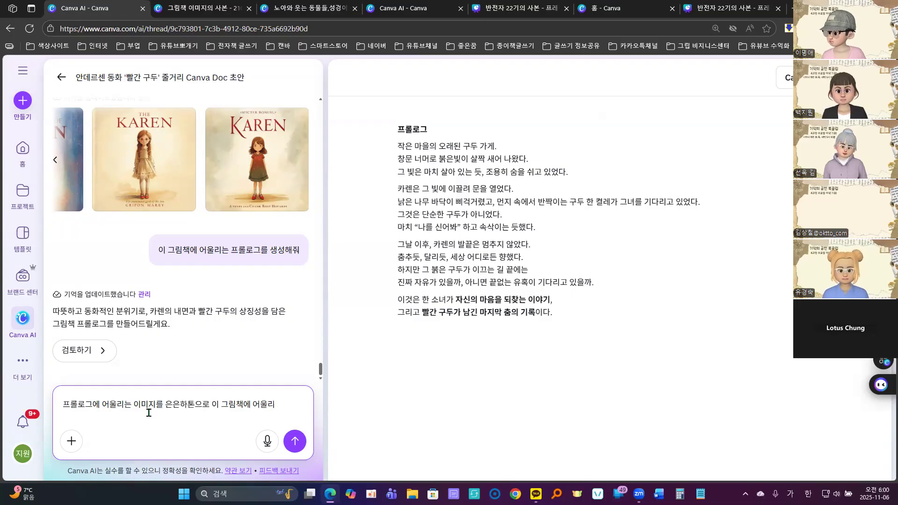
{"action": "type", "text": "려주"}
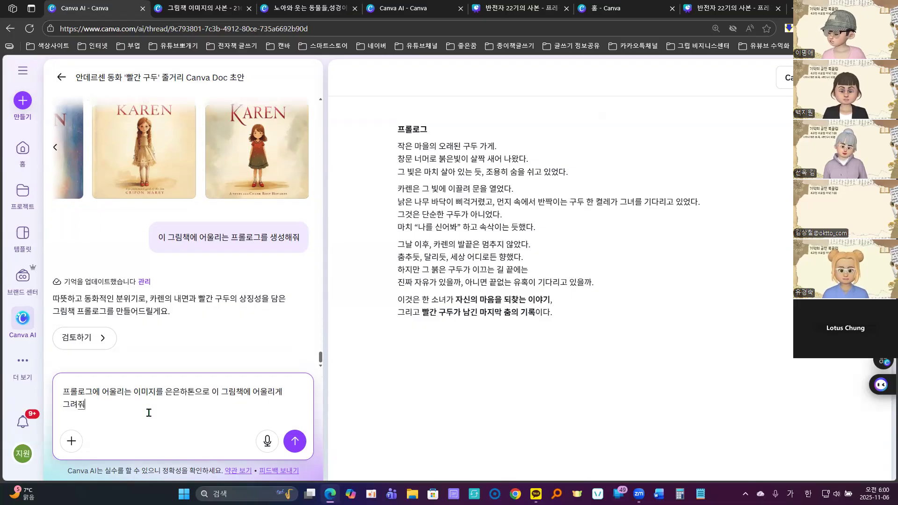
{"action": "key", "text": "Return"}
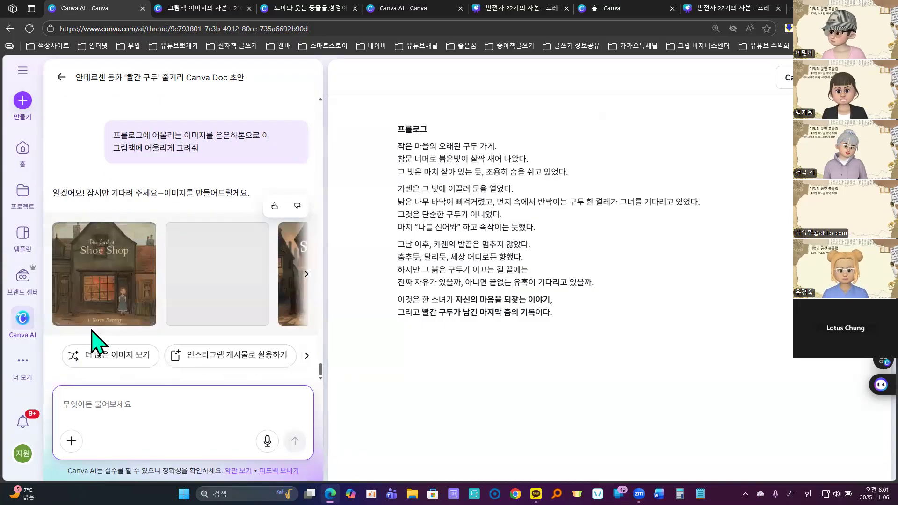
Step: Copy the previously sent image prompt and paste it into the new message
{"action": "left_click", "coordinate": [134, 392]}
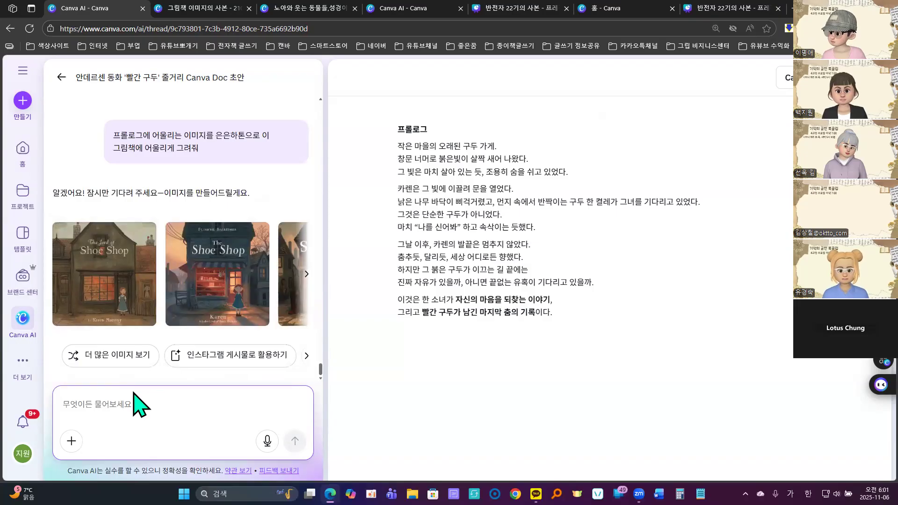
{"action": "mouse_move", "coordinate": [96, 287]}
{"action": "left_click_drag", "start_coordinate": [114, 135], "coordinate": [196, 148]}
{"action": "key", "text": "ctrl+c"}
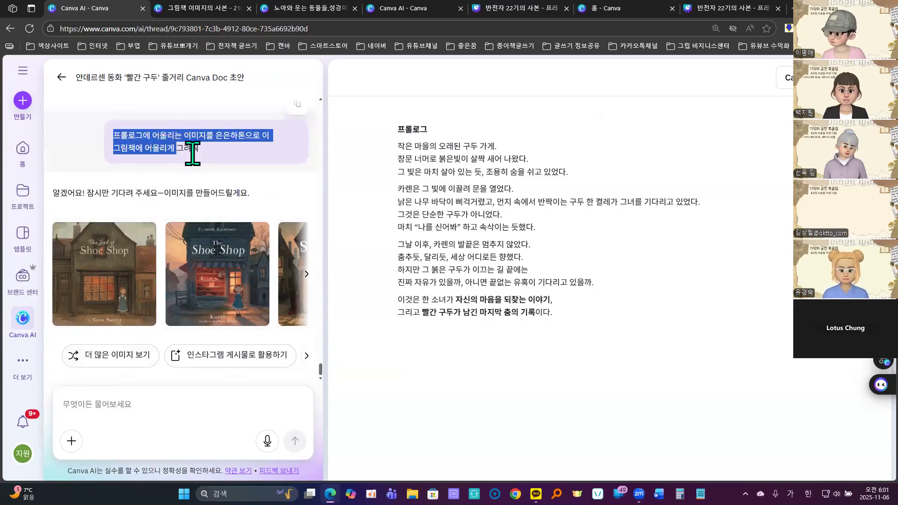
{"action": "left_click", "coordinate": [228, 124]}
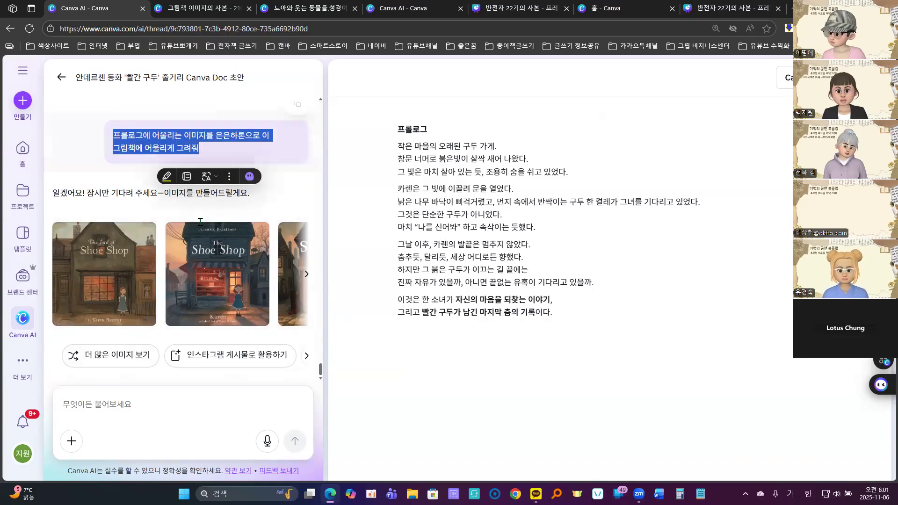
{"action": "left_click", "coordinate": [99, 404]}
{"action": "right_click", "coordinate": [100, 404]}
{"action": "left_click", "coordinate": [142, 283]}
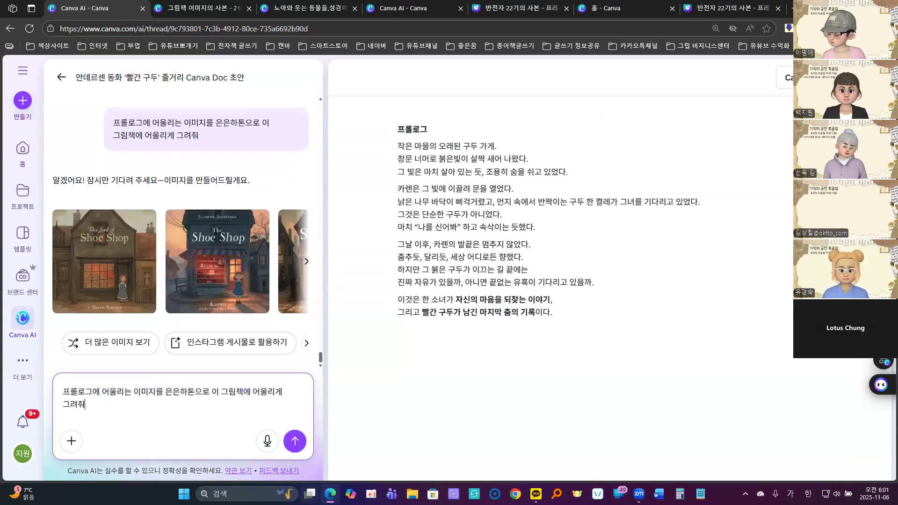
Step: Reword the image request to "프롤로그에 어울리는 내지이미지를 은은하톤 그려줘", send it and browse the generated images
{"action": "left_click", "coordinate": [133, 394]}
{"action": "type", "text": "내지"}
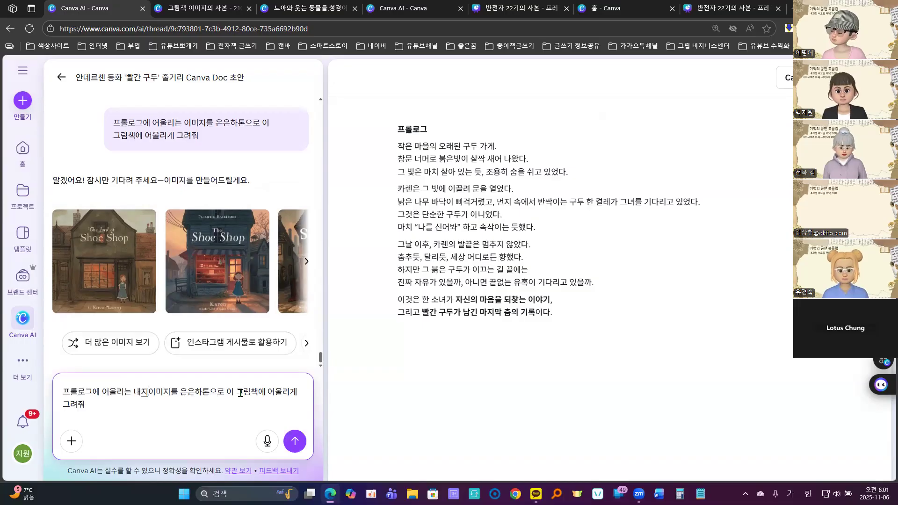
{"action": "left_click_drag", "start_coordinate": [211, 393], "coordinate": [229, 410]}
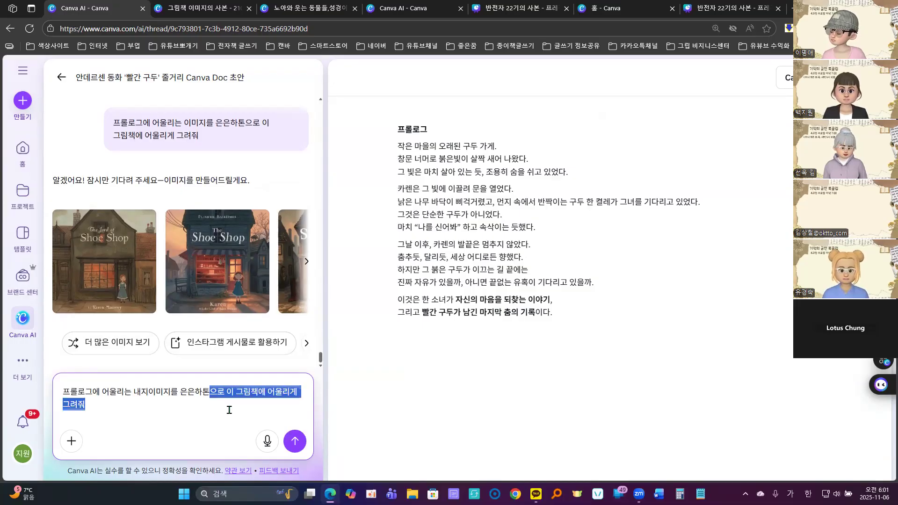
{"action": "type", "text": "그려"}
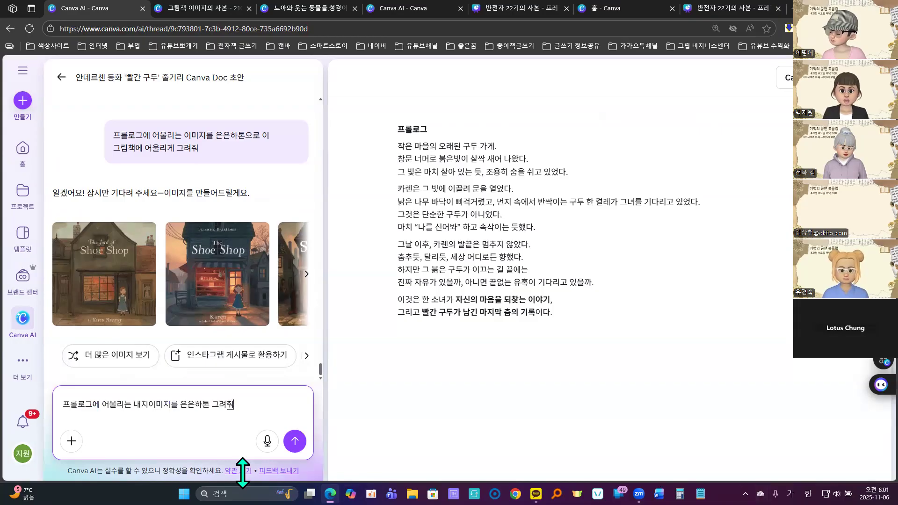
{"action": "left_click", "coordinate": [294, 441]}
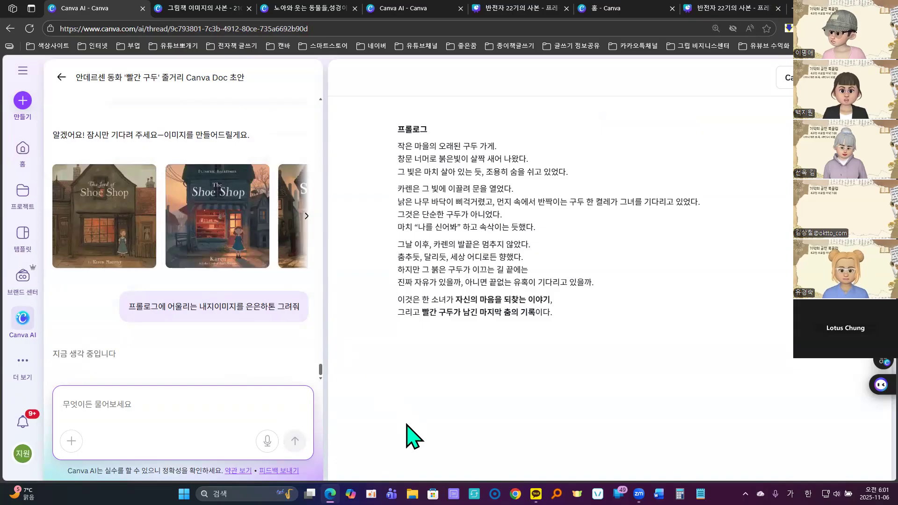
{"action": "left_click", "coordinate": [305, 216]}
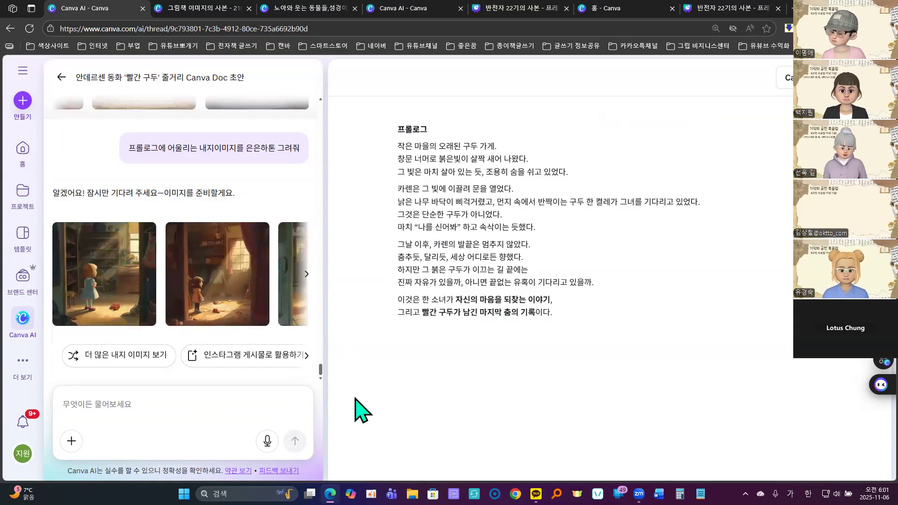
{"action": "left_click", "coordinate": [307, 275]}
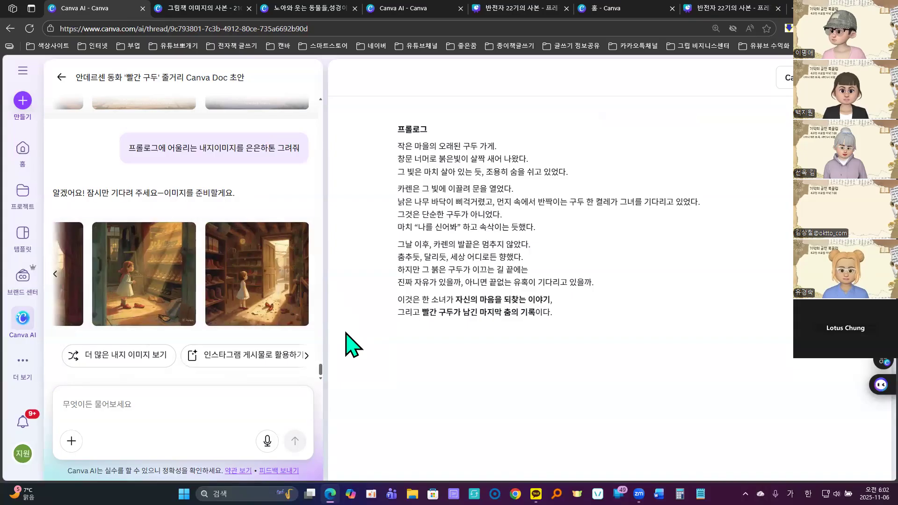
Step: Try to have the image redrawn with the request "은은한 톤으로 그라데이션 스타일로 그려줘"
{"action": "left_click", "coordinate": [158, 400]}
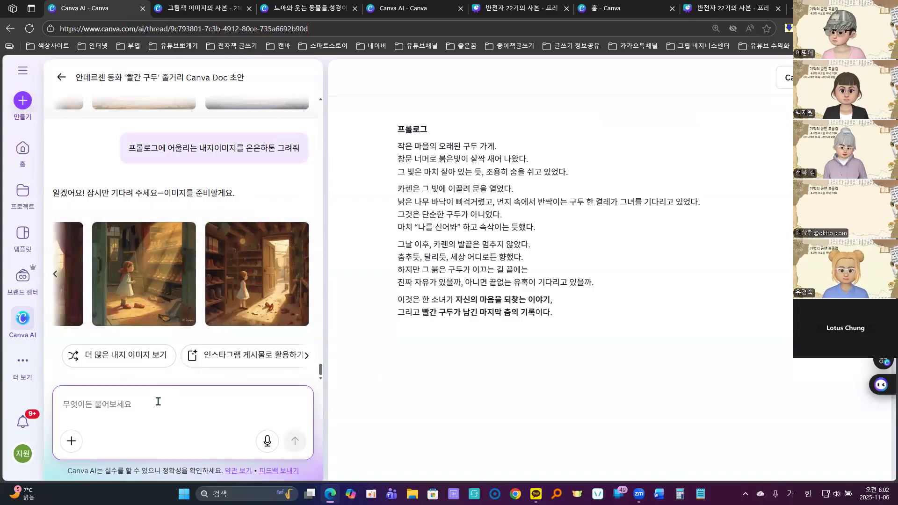
{"action": "type", "text": "의"}
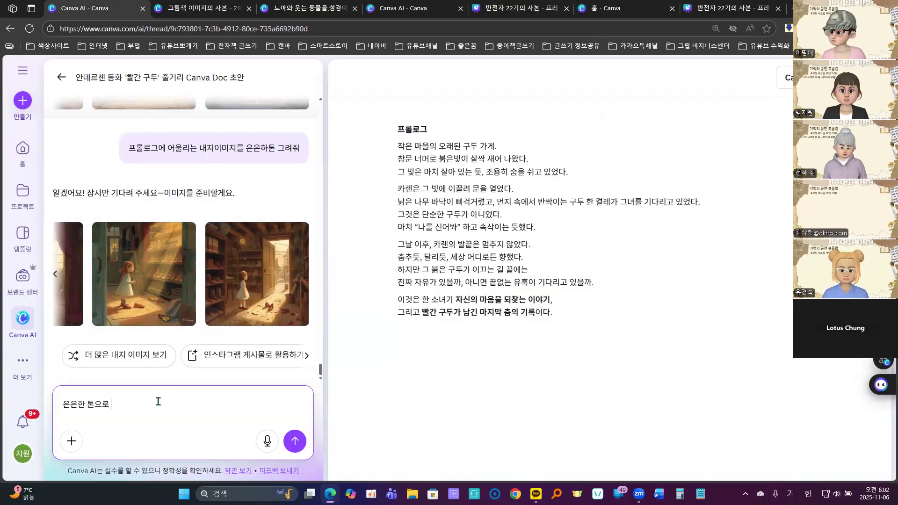
{"action": "type", "text": "은한 톤으로 그라데잇"}
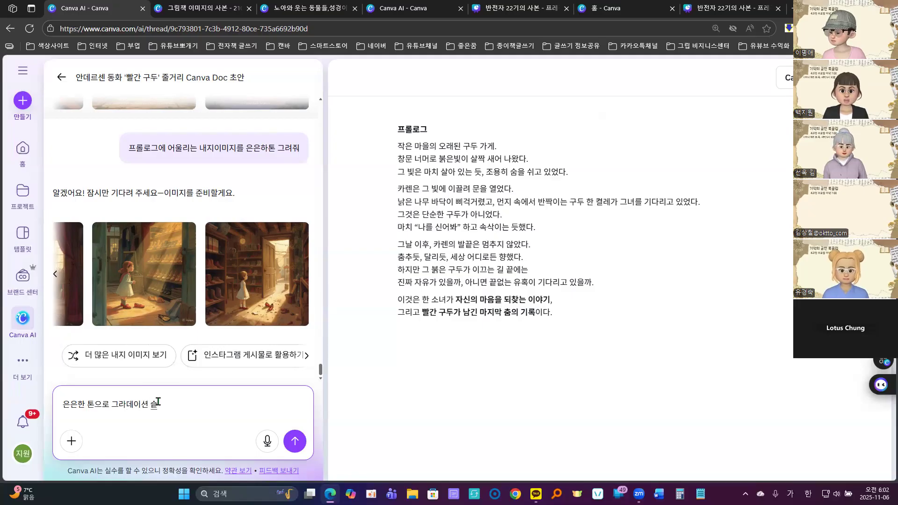
{"action": "type", "text": "션 스타일로"}
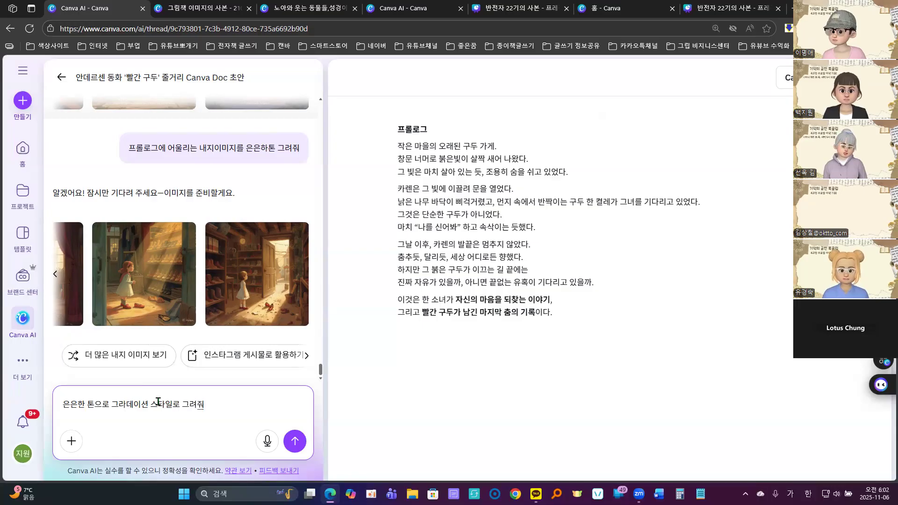
{"action": "type", "text": " 그려줘"}
{"action": "key", "text": "Return"}
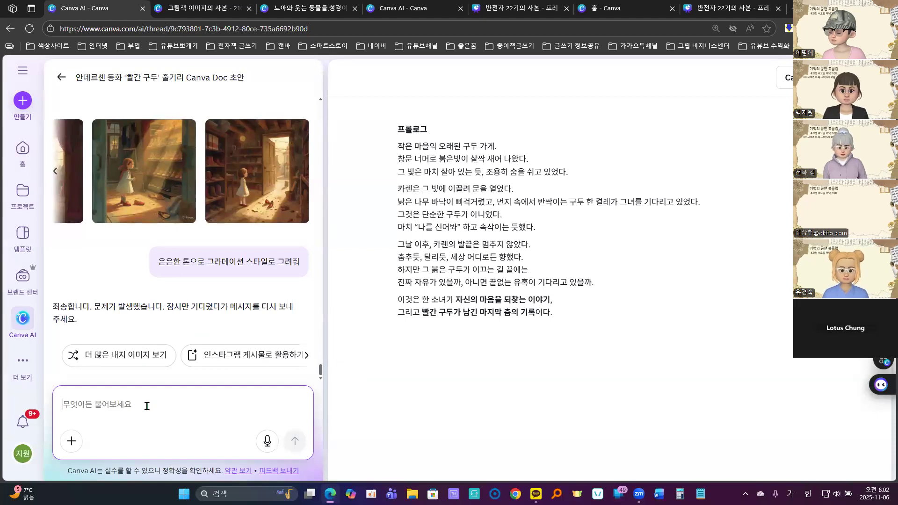
Step: Send the shorter request "그라데이션 스타일로 그려줘" and browse through the generated images
{"action": "type", "text": "ㄱ"}
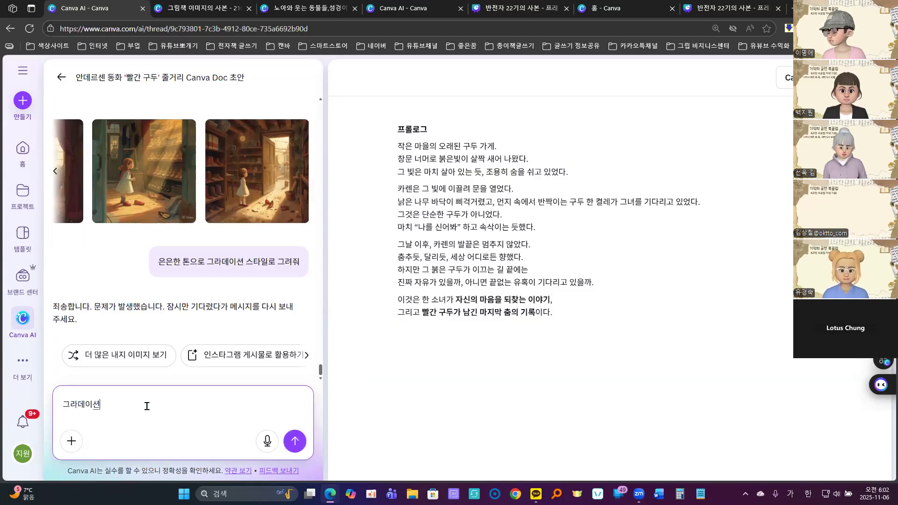
{"action": "type", "text": "라데이션 스타일"}
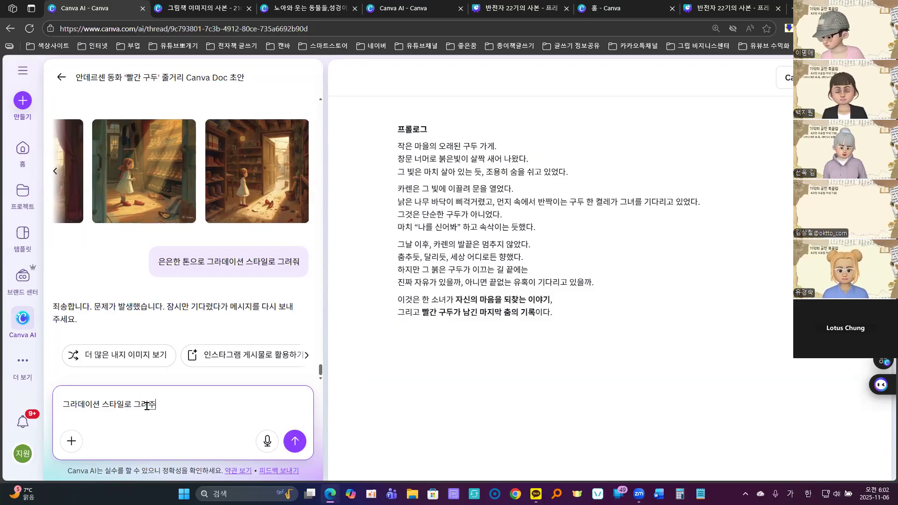
{"action": "type", "text": "로 그려줘"}
{"action": "key", "text": "Return"}
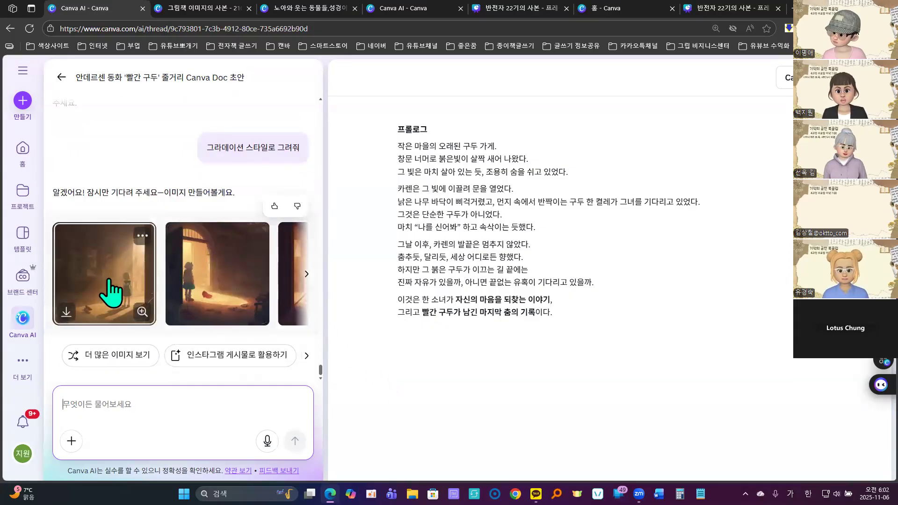
{"action": "left_click", "coordinate": [307, 274]}
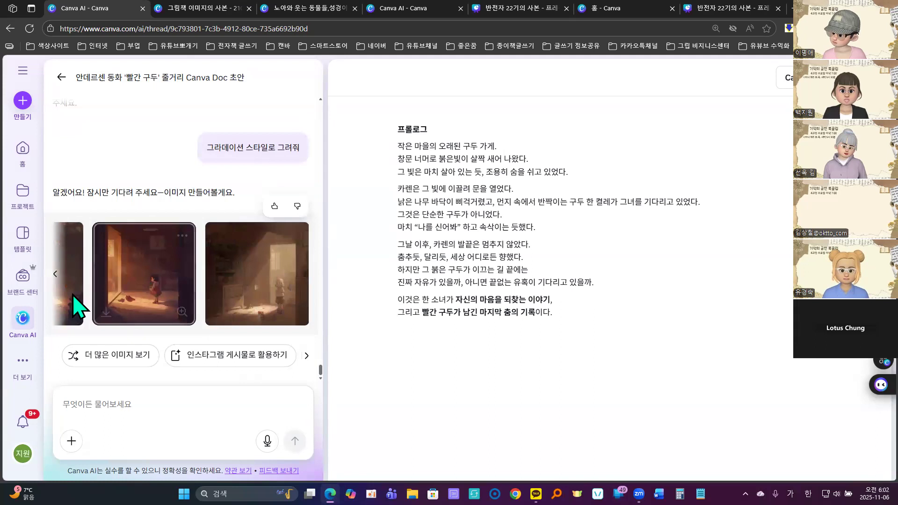
{"action": "left_click", "coordinate": [55, 277]}
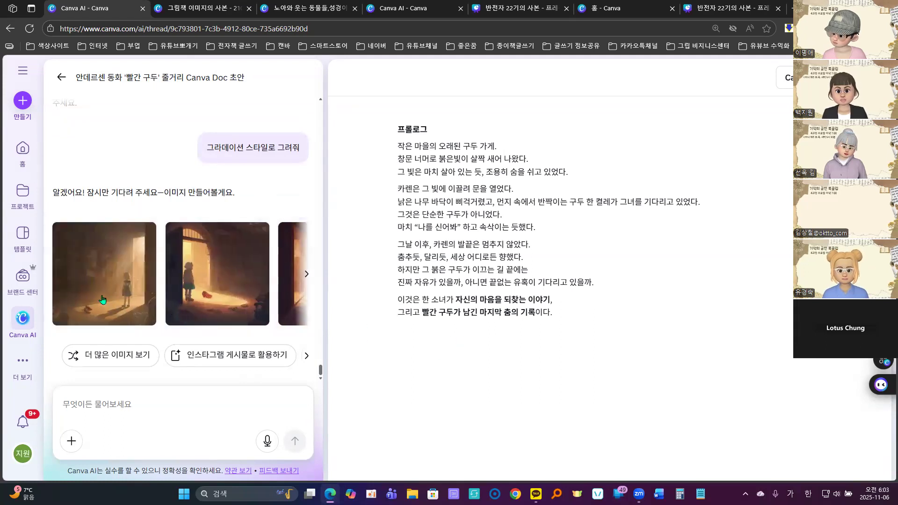
Step: Copy the first gradient-style image and paste it onto the prologue page of the "노아와 웃는 동물들,성경이야기의 사본" design
{"action": "left_click", "coordinate": [86, 293]}
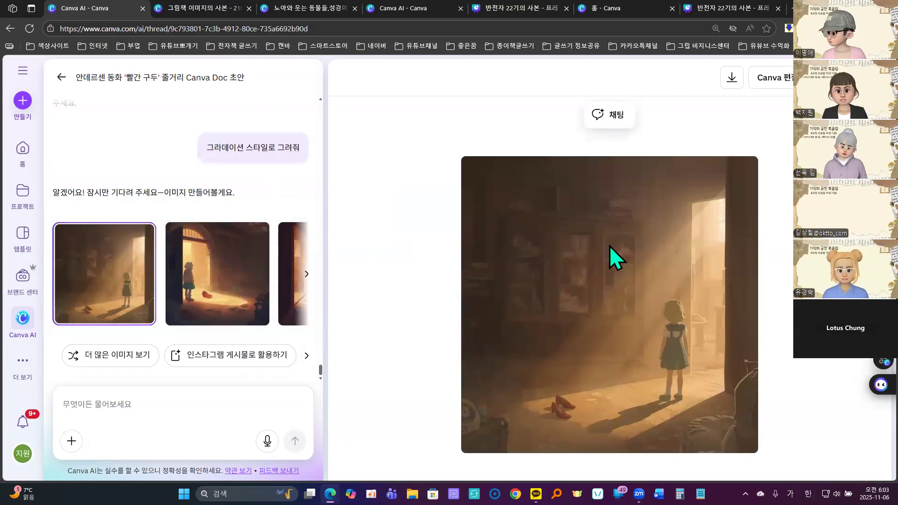
{"action": "right_click", "coordinate": [573, 217]}
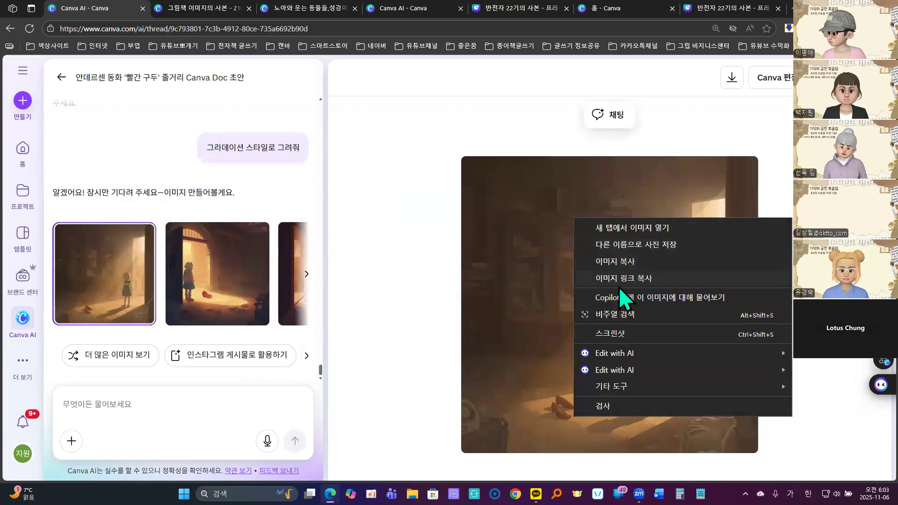
{"action": "left_click", "coordinate": [625, 262]}
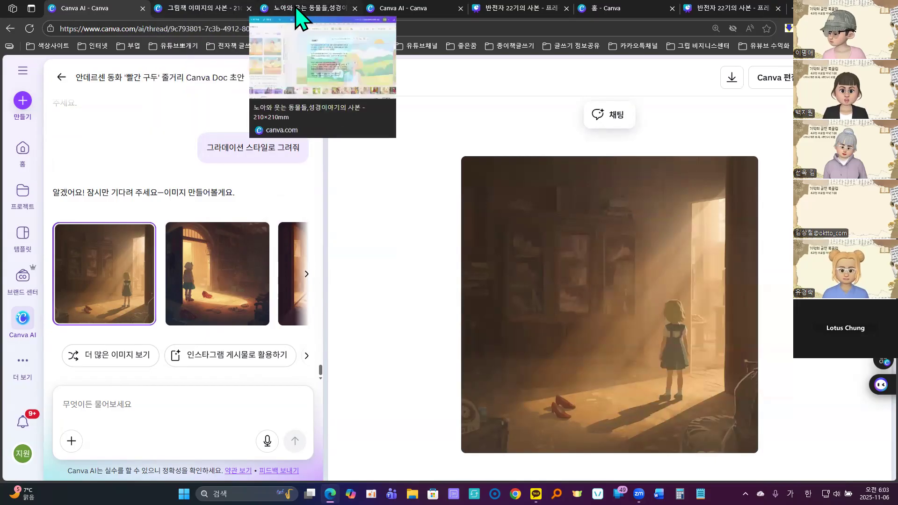
{"action": "left_click", "coordinate": [309, 10]}
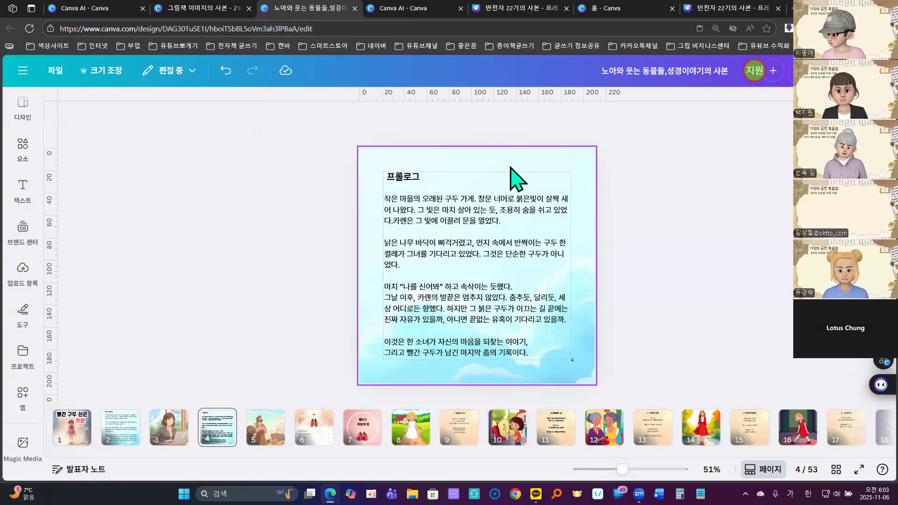
{"action": "left_click", "coordinate": [511, 167]}
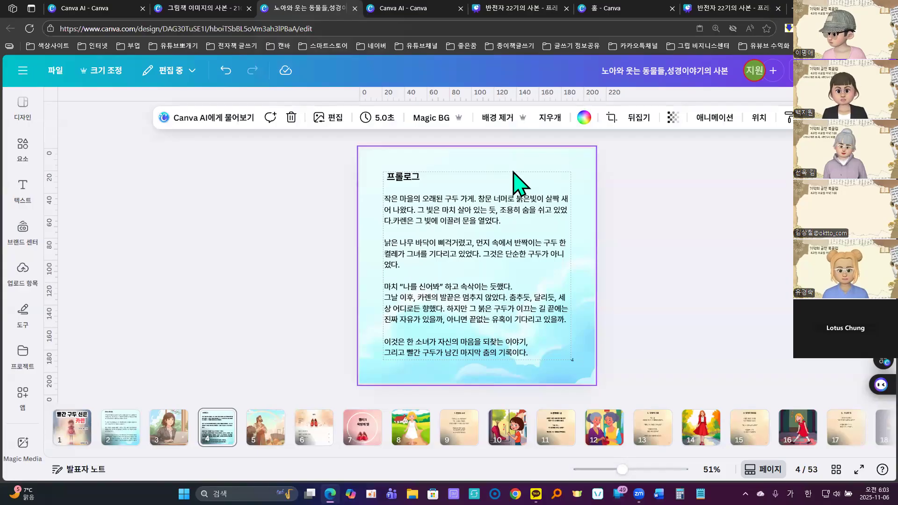
{"action": "key", "text": "ctrl+v"}
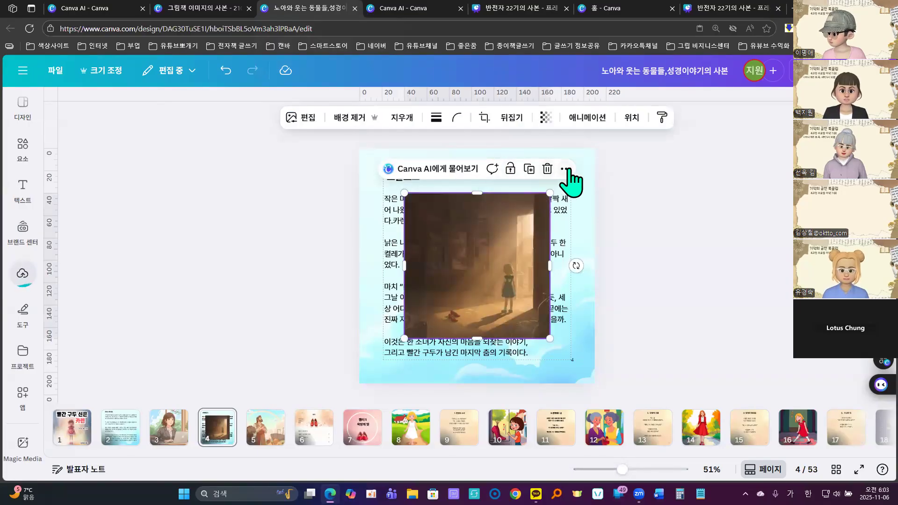
Step: Set the pasted shoe-shop image as the background of the prologue page
{"action": "left_click", "coordinate": [567, 168]}
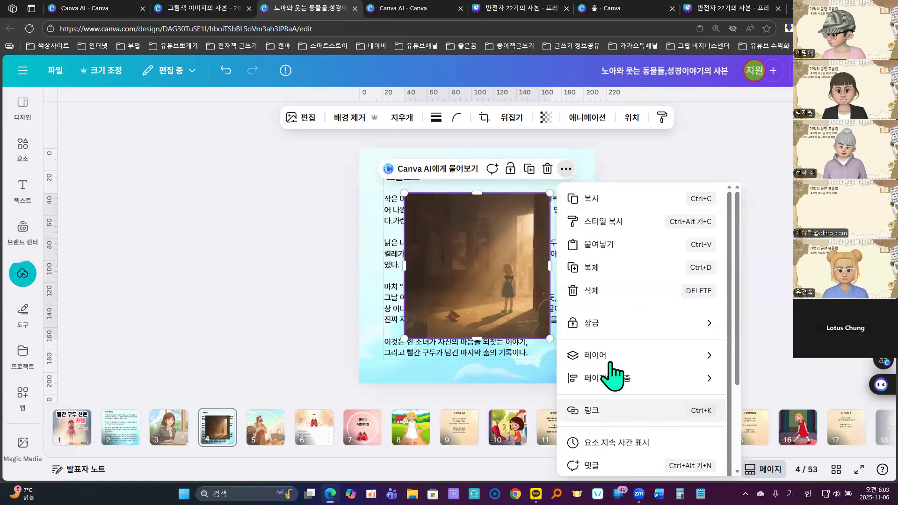
{"action": "mouse_move", "coordinate": [634, 364]}
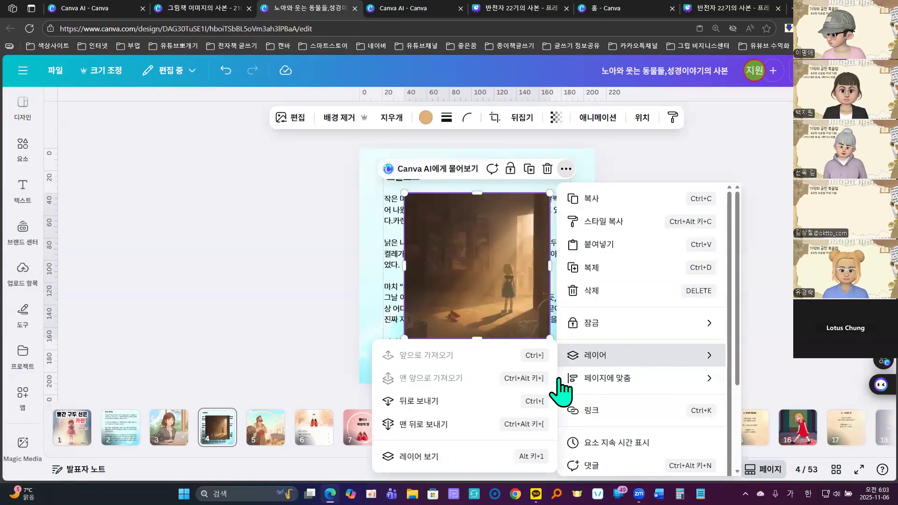
{"action": "scroll", "coordinate": [626, 421], "scroll_direction": "down", "scroll_amount": 2}
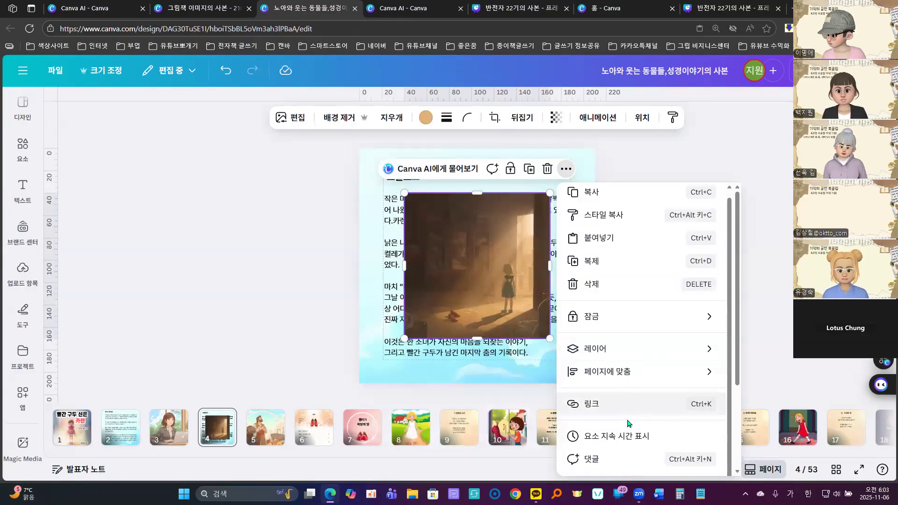
{"action": "scroll", "coordinate": [622, 421], "scroll_direction": "down", "scroll_amount": 2}
{"action": "left_click", "coordinate": [608, 393]}
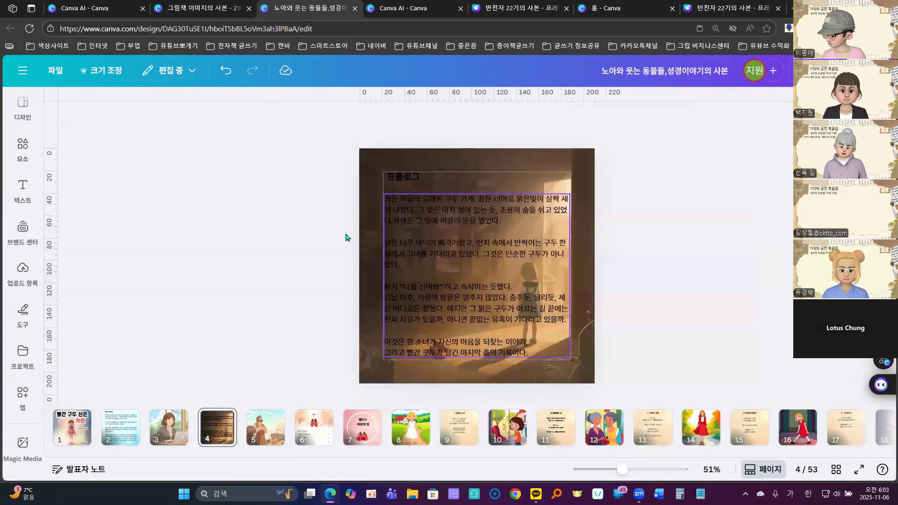
Step: Change the prologue body text color to white
{"action": "left_click", "coordinate": [527, 221]}
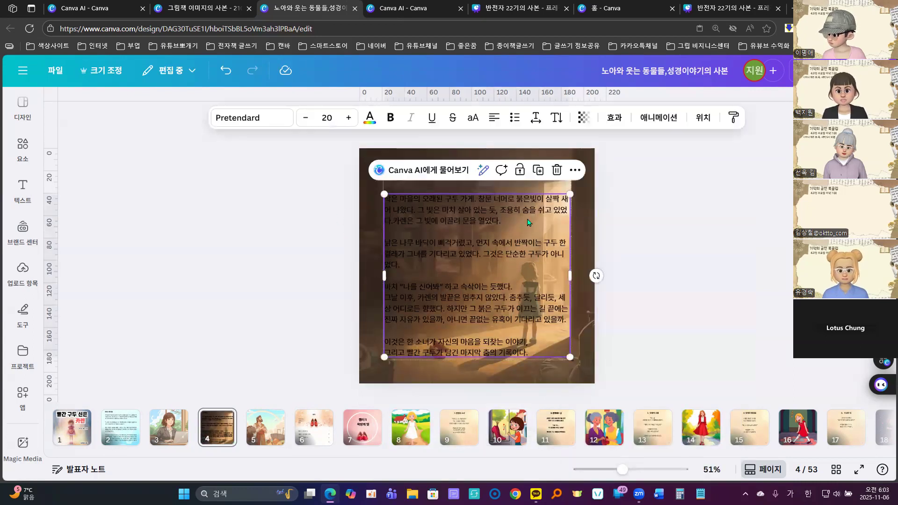
{"action": "left_click", "coordinate": [370, 122]}
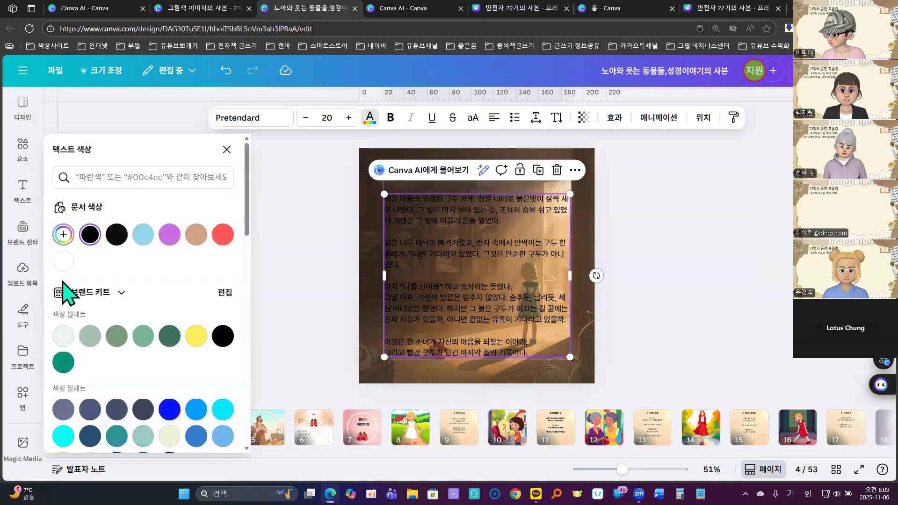
{"action": "left_click", "coordinate": [63, 261]}
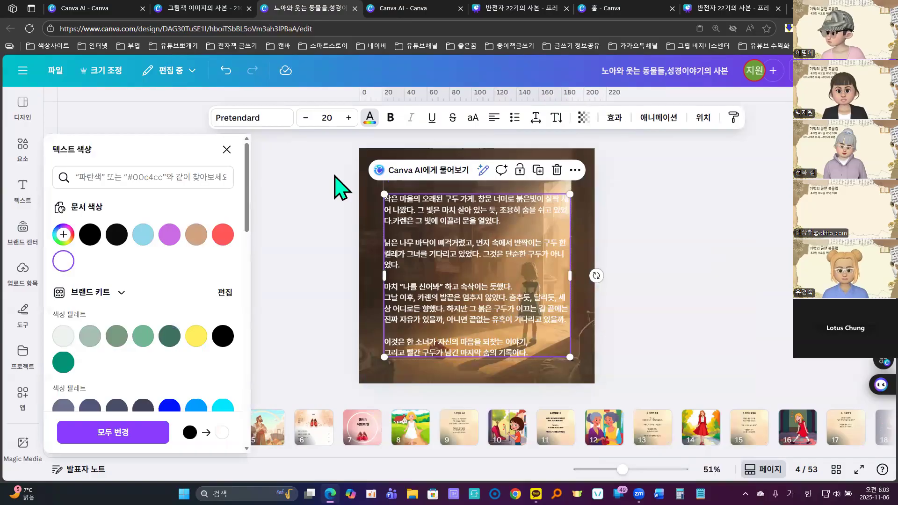
{"action": "left_click", "coordinate": [227, 150]}
{"action": "left_click", "coordinate": [667, 189]}
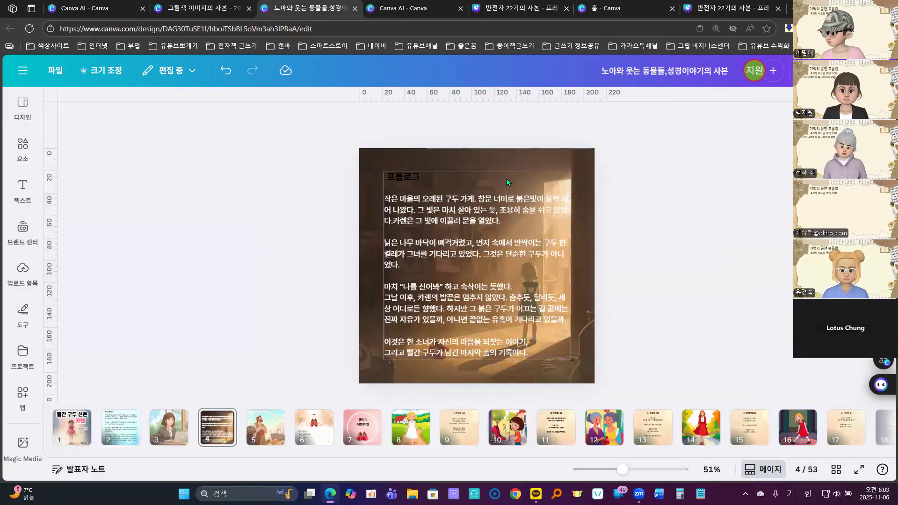
Step: Change the "프롤로그" heading color to white
{"action": "left_click", "coordinate": [402, 175]}
{"action": "left_click", "coordinate": [369, 120]}
{"action": "left_click", "coordinate": [63, 260]}
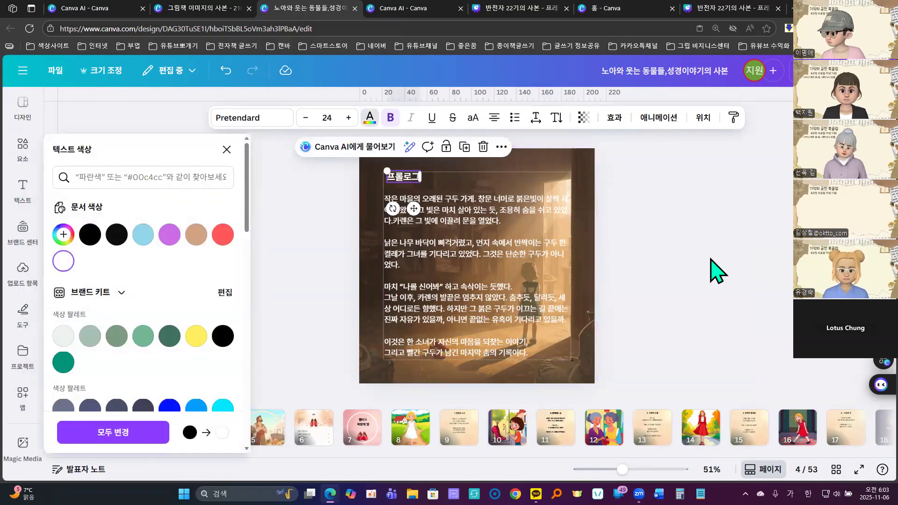
{"action": "left_click", "coordinate": [715, 270]}
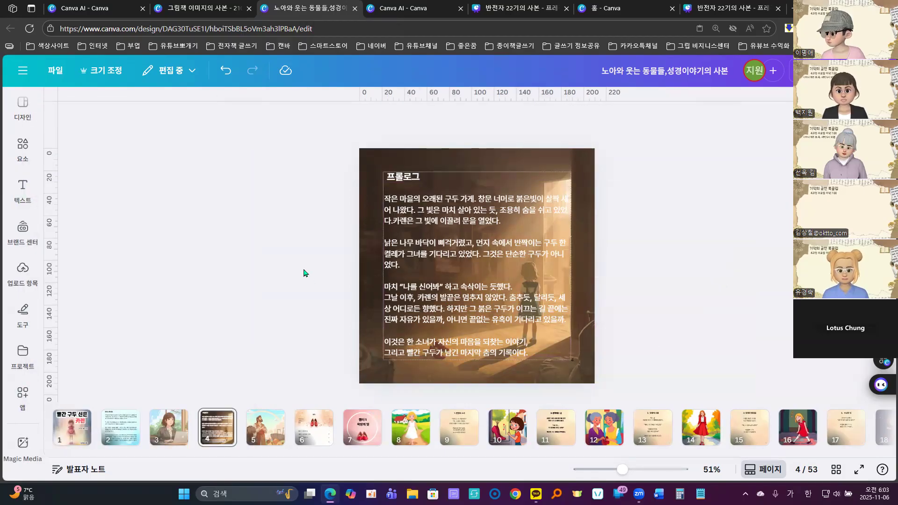
Step: Set the prologue body text color back to black
{"action": "left_click", "coordinate": [413, 203]}
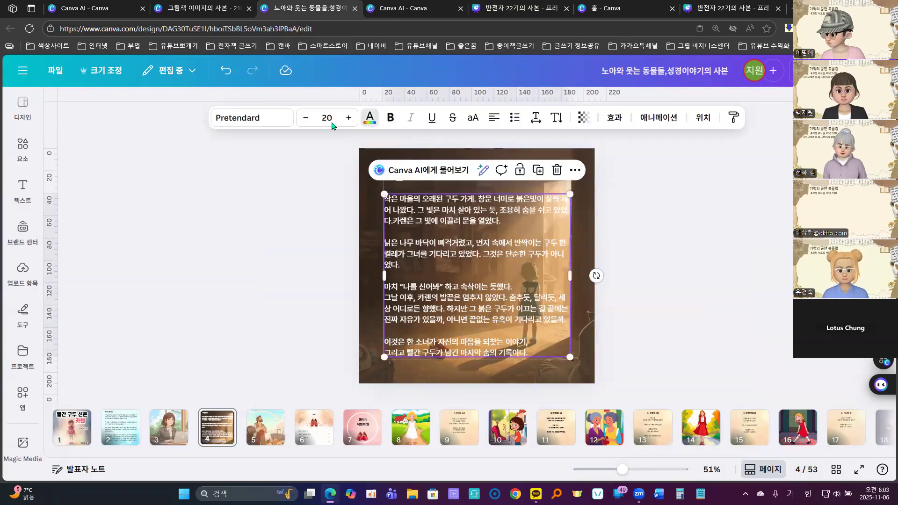
{"action": "left_click", "coordinate": [369, 119]}
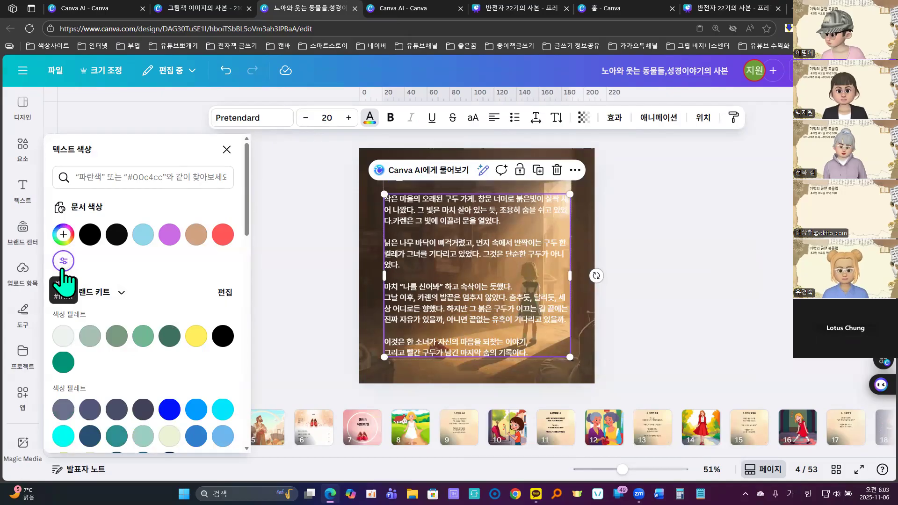
{"action": "left_click", "coordinate": [89, 235]}
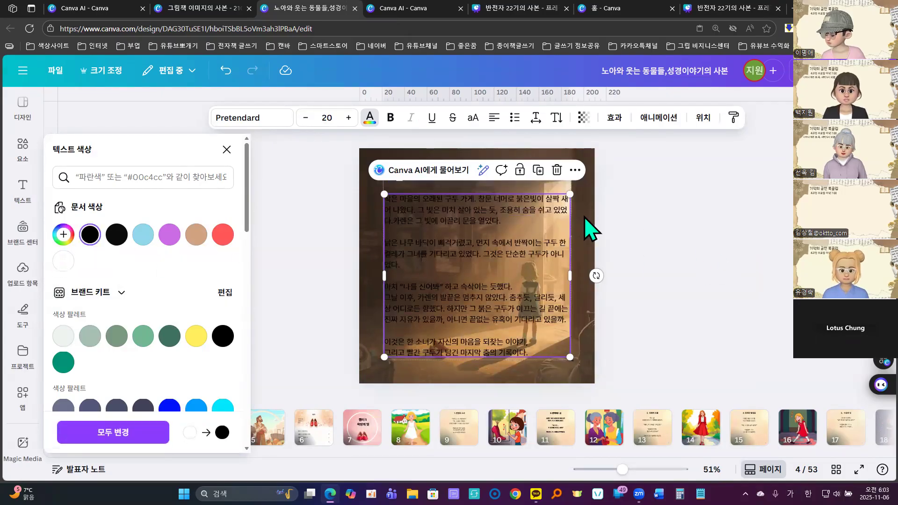
Step: Change the "프롤로그" heading color to black (#000000)
{"action": "left_click", "coordinate": [768, 200]}
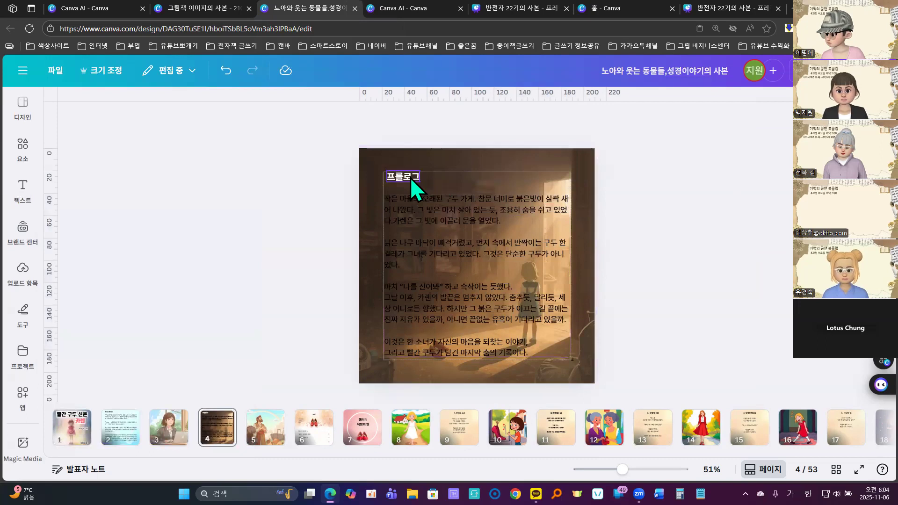
{"action": "left_click", "coordinate": [411, 179]}
{"action": "left_click", "coordinate": [369, 118]}
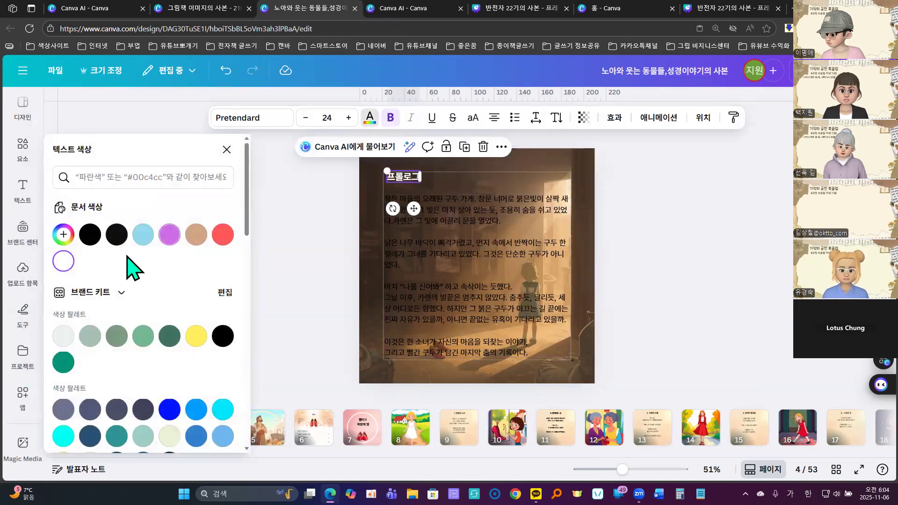
{"action": "left_click", "coordinate": [94, 236]}
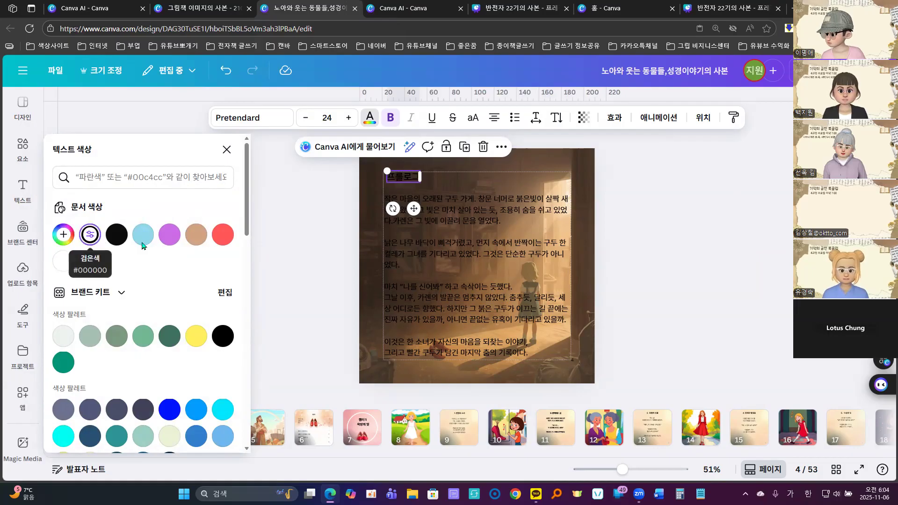
{"action": "left_click", "coordinate": [749, 243]}
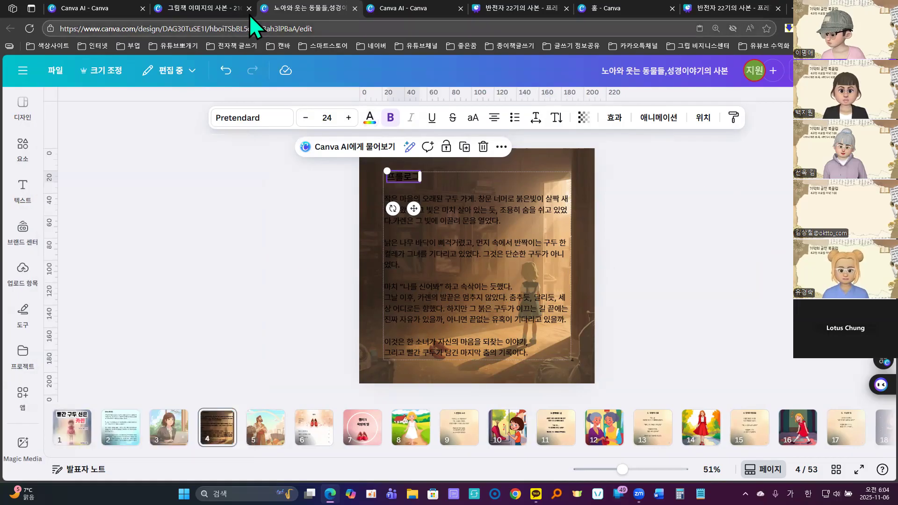
Step: Check the picture-book image design and the Canva AI thread, and open the recent design "캔바로 그림책 만들기" from the home page
{"action": "left_click", "coordinate": [214, 9]}
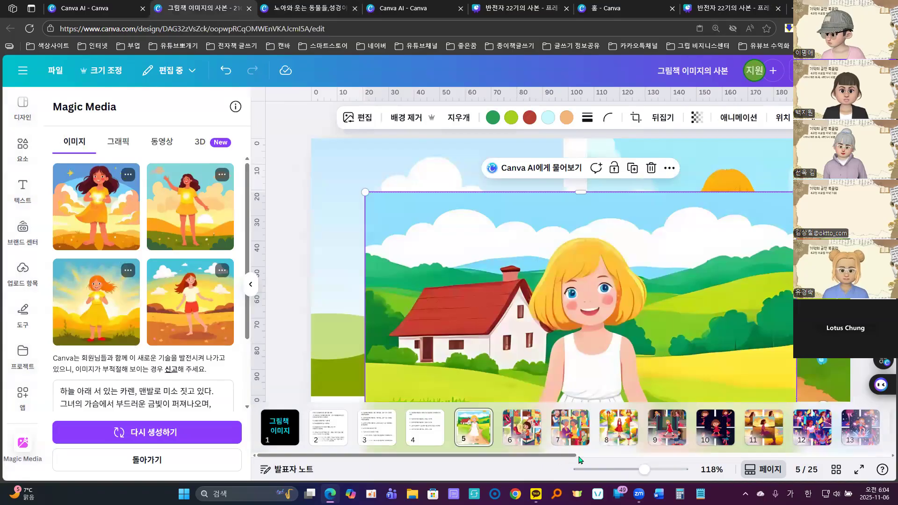
{"action": "left_click_drag", "start_coordinate": [644, 469], "coordinate": [631, 469]}
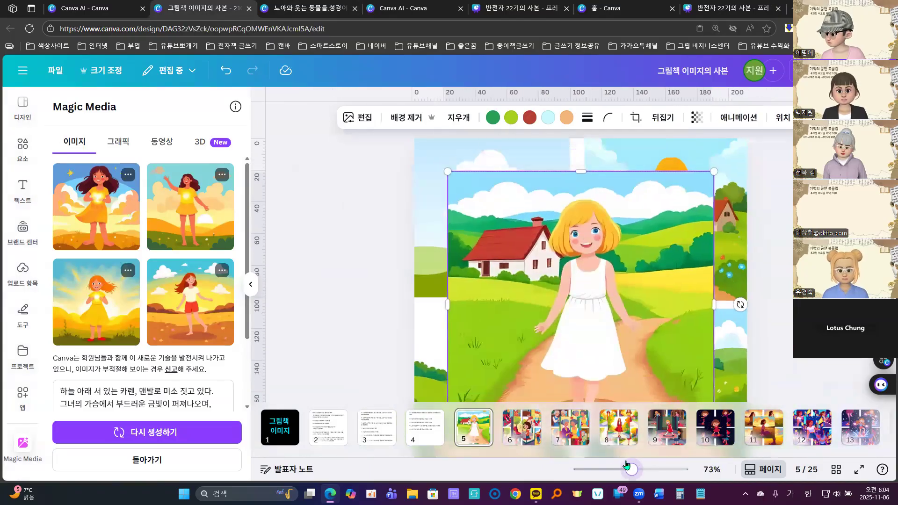
{"action": "left_click", "coordinate": [82, 7]}
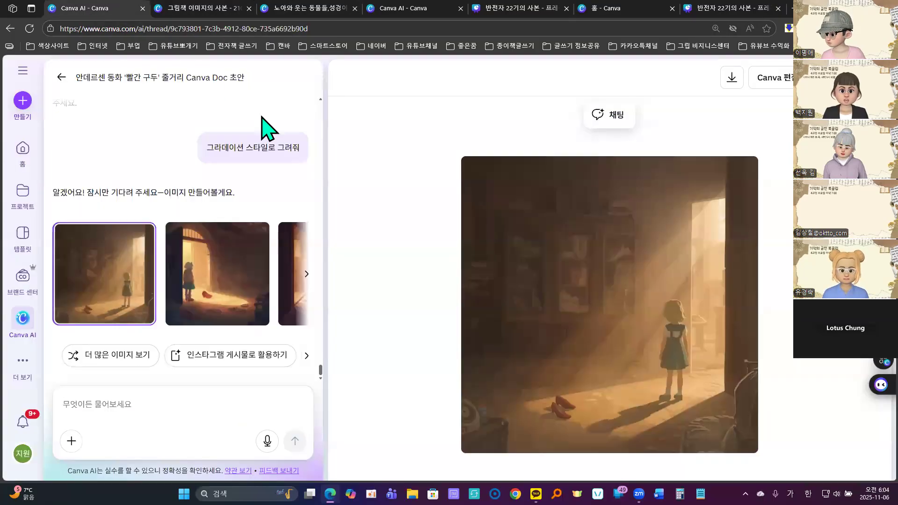
{"action": "left_click", "coordinate": [619, 10]}
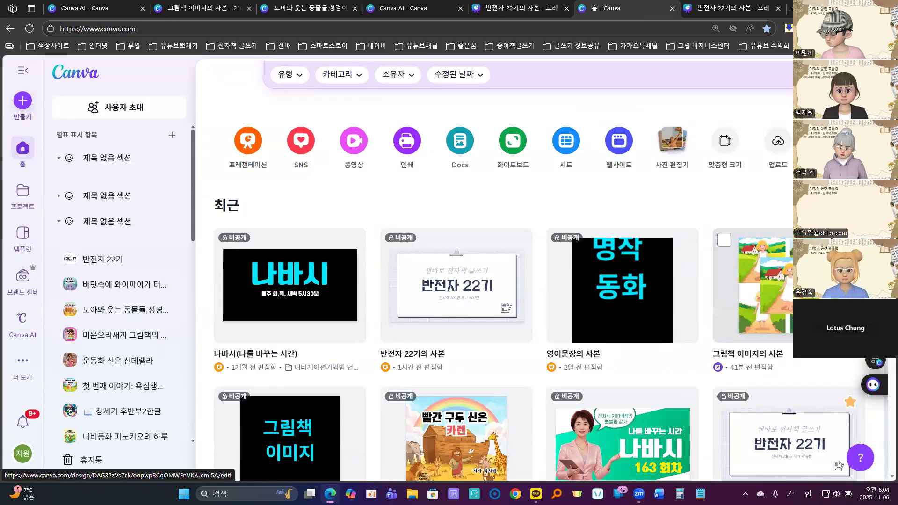
{"action": "scroll", "coordinate": [423, 312], "scroll_direction": "down", "scroll_amount": 3}
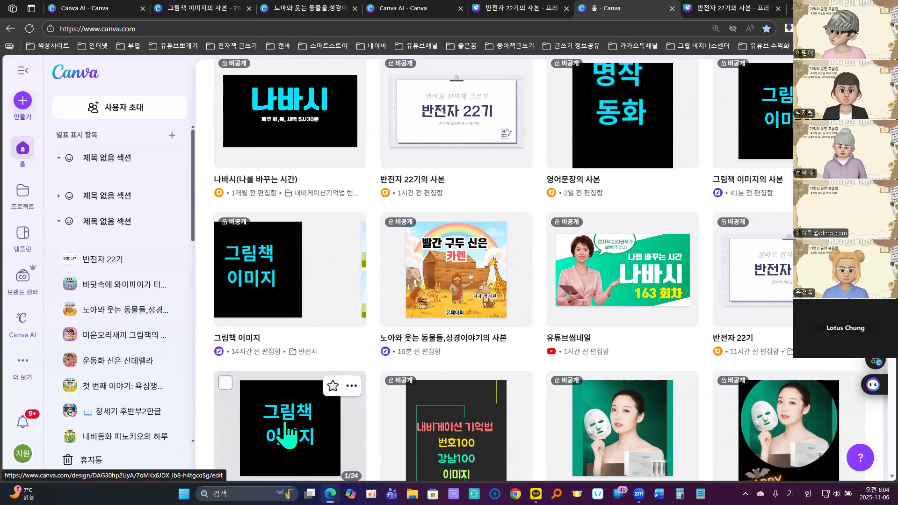
{"action": "scroll", "coordinate": [287, 434], "scroll_direction": "down", "scroll_amount": 3}
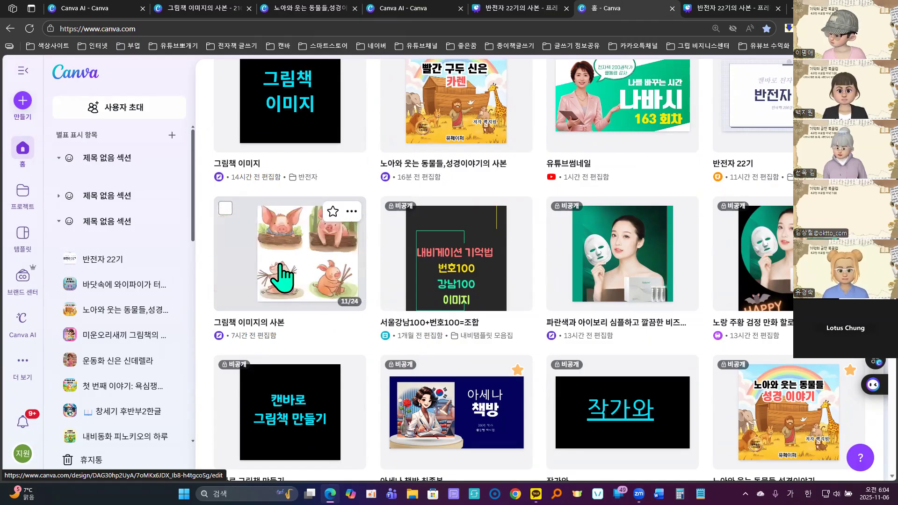
{"action": "scroll", "coordinate": [271, 253], "scroll_direction": "down", "scroll_amount": 3}
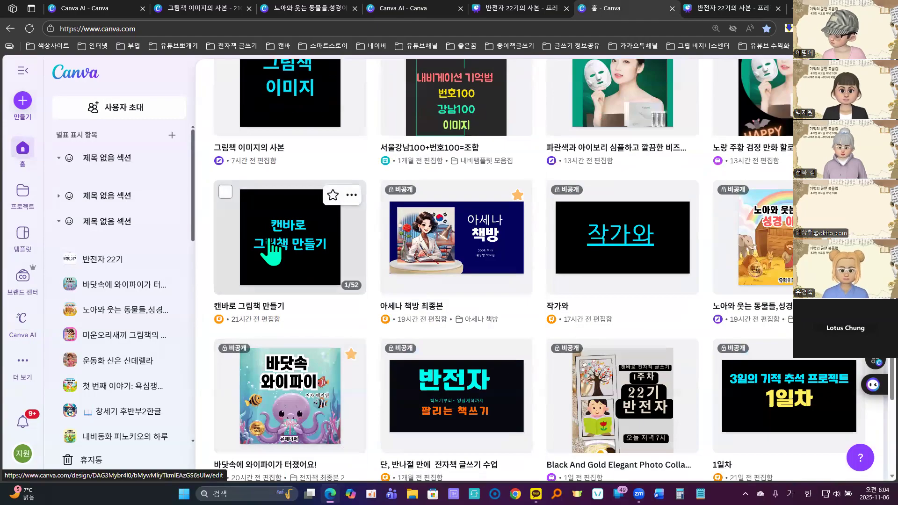
{"action": "left_click", "coordinate": [279, 243]}
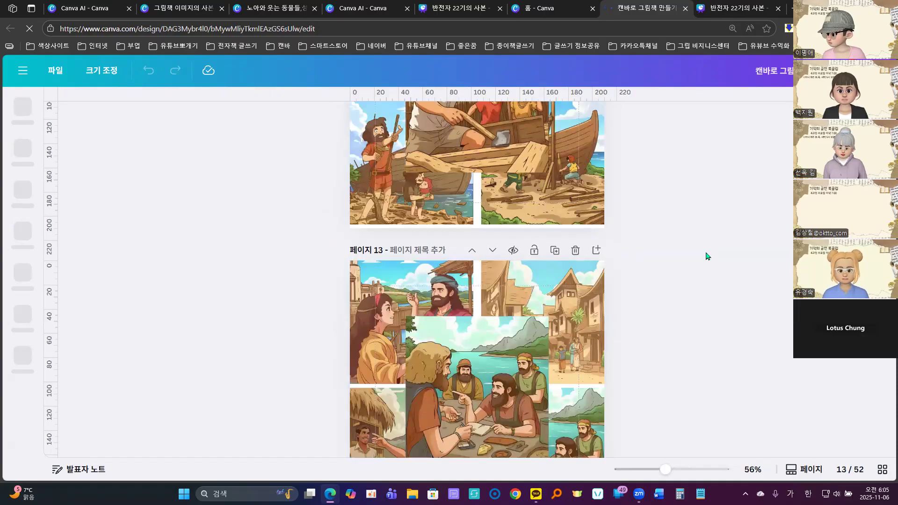
Step: Move the picture of the swimming couple on page 51 downward to uncover the images beneath it
{"action": "scroll", "coordinate": [707, 258], "scroll_direction": "down", "scroll_amount": 20}
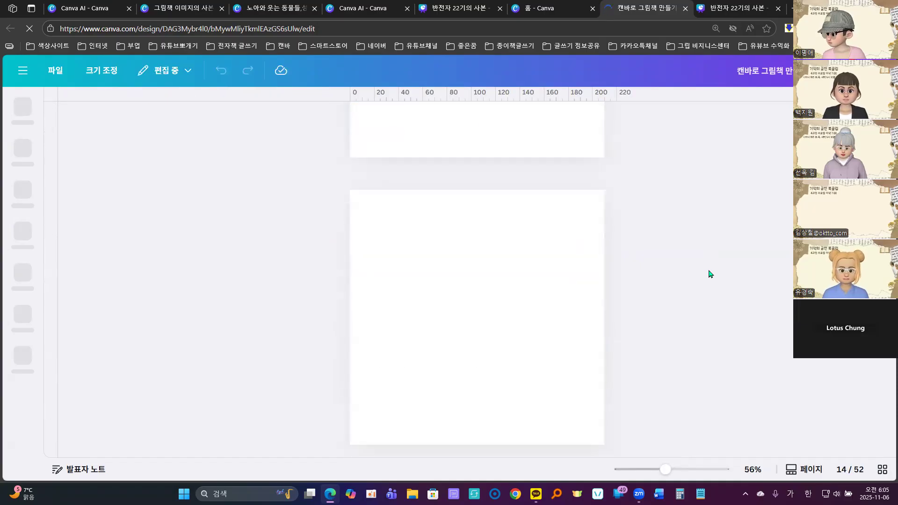
{"action": "scroll", "coordinate": [686, 266], "scroll_direction": "up", "scroll_amount": 3}
{"action": "scroll", "coordinate": [675, 264], "scroll_direction": "down", "scroll_amount": 3}
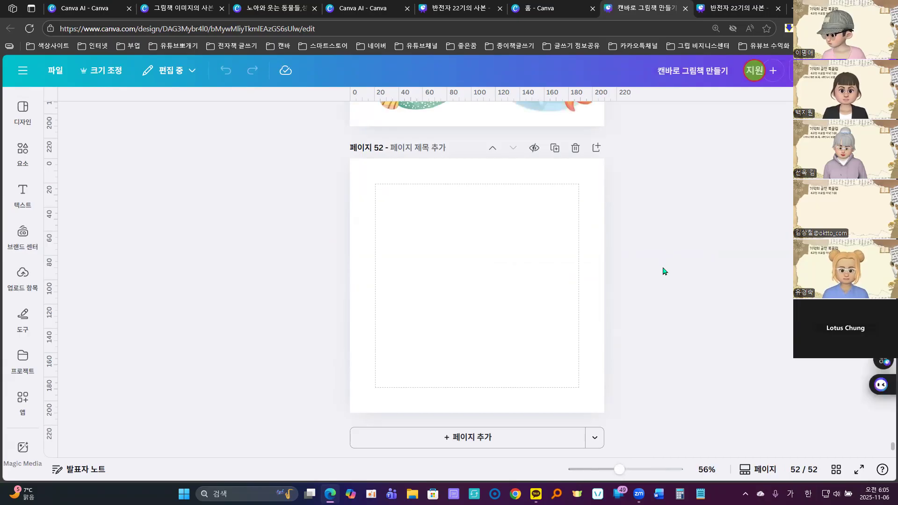
{"action": "scroll", "coordinate": [645, 255], "scroll_direction": "up", "scroll_amount": 5}
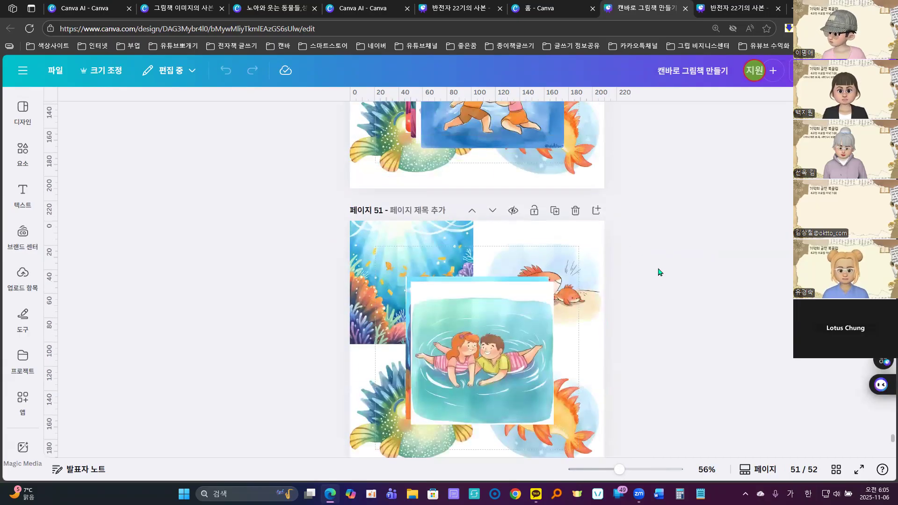
{"action": "left_click_drag", "start_coordinate": [483, 357], "coordinate": [458, 404]}
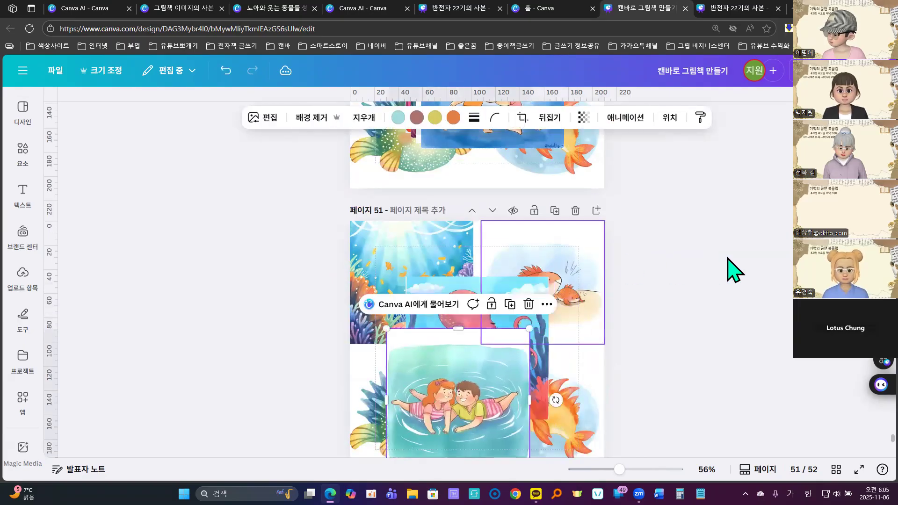
{"action": "left_click", "coordinate": [663, 268]}
Step: Look through the sea-creature illustrations from page 51 back to page 39
{"action": "scroll", "coordinate": [661, 269], "scroll_direction": "up", "scroll_amount": 1}
{"action": "scroll", "coordinate": [666, 273], "scroll_direction": "up", "scroll_amount": 10}
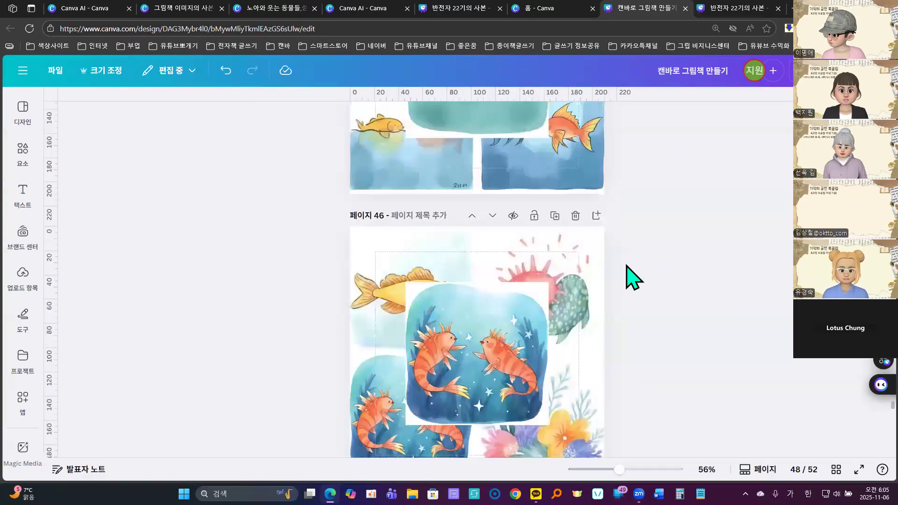
{"action": "scroll", "coordinate": [640, 279], "scroll_direction": "up", "scroll_amount": 6}
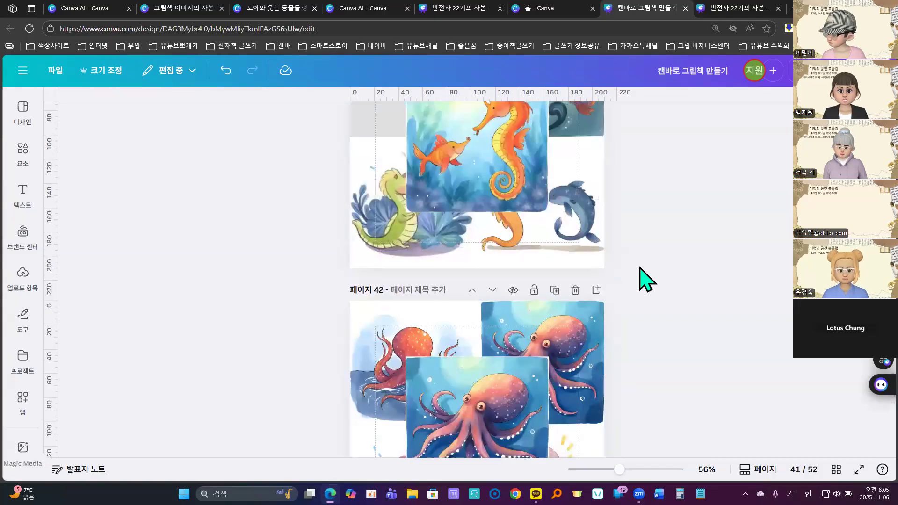
{"action": "scroll", "coordinate": [646, 277], "scroll_direction": "up", "scroll_amount": 6}
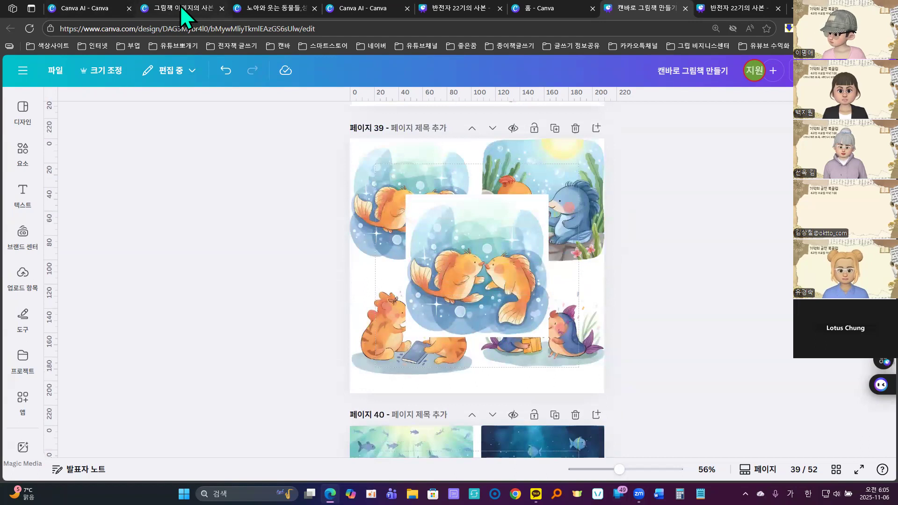
Step: Return to the red shoes book and undo the prologue page's text color changes, shoe-shop background and pasted image
{"action": "left_click", "coordinate": [267, 8]}
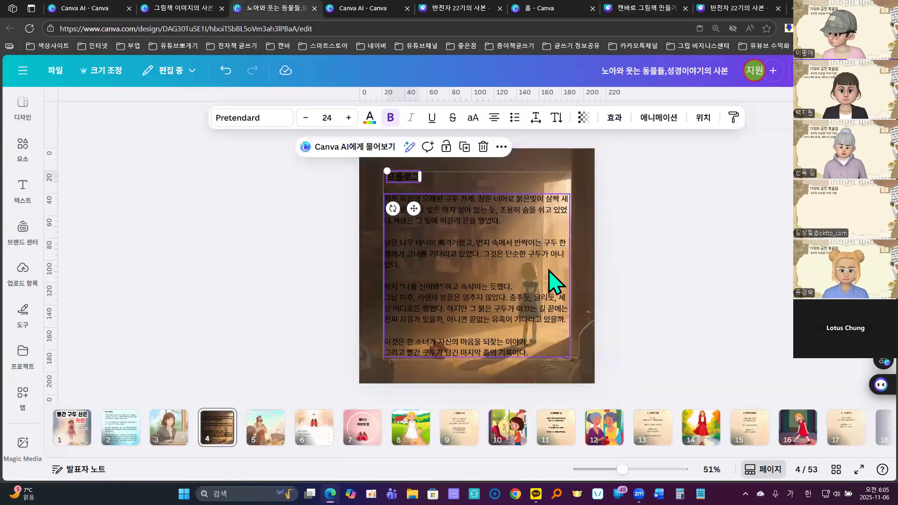
{"action": "left_click", "coordinate": [225, 70]}
{"action": "left_click", "coordinate": [226, 71]}
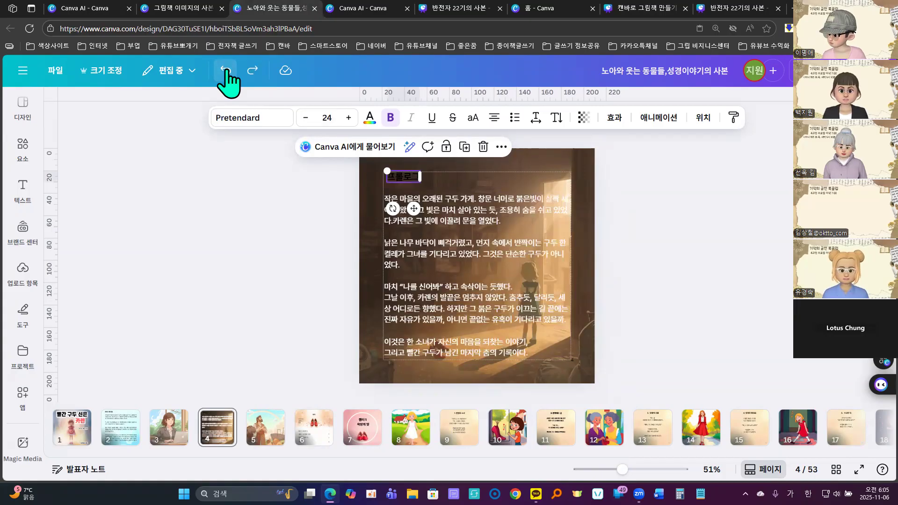
{"action": "left_click", "coordinate": [225, 70]}
{"action": "left_click", "coordinate": [226, 70]}
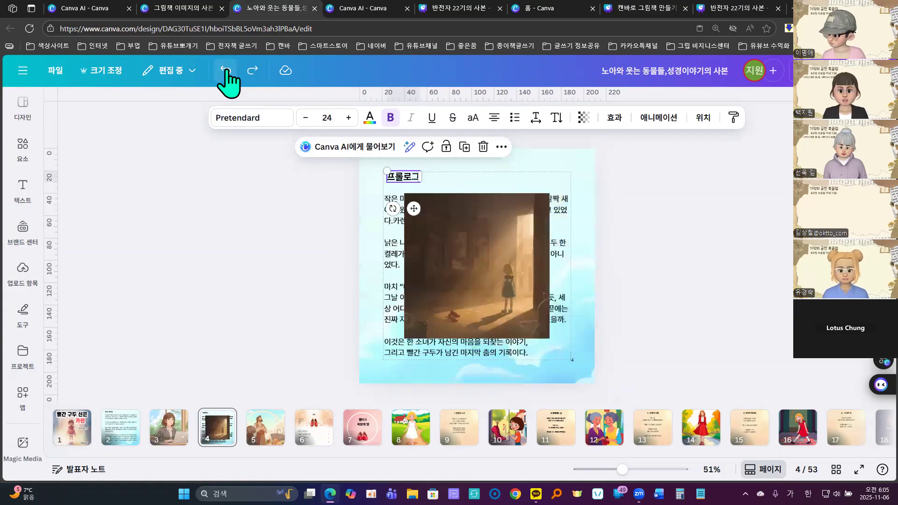
{"action": "left_click", "coordinate": [225, 70]}
{"action": "left_click", "coordinate": [649, 281]}
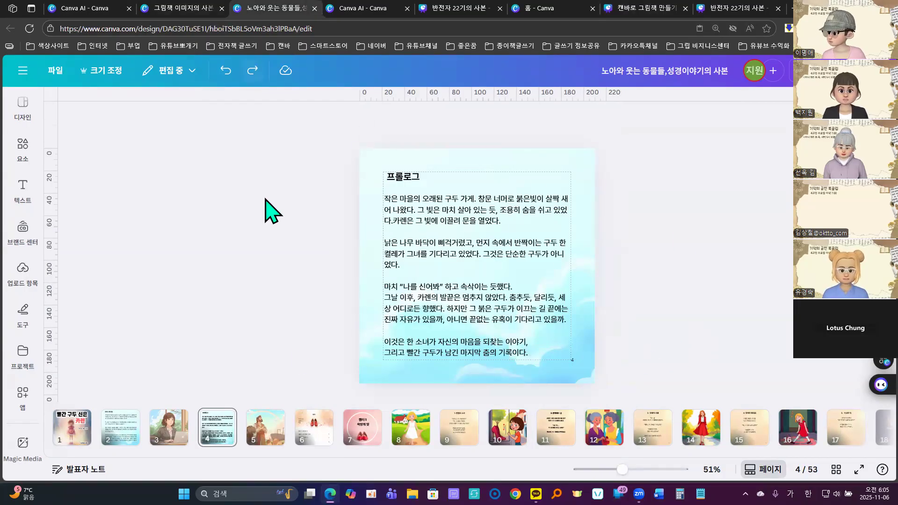
Step: Review the book in full-screen presentation from page 5 through the "7. 눈물의 깨달음" page, and exit the presentation
{"action": "left_click", "coordinate": [273, 436]}
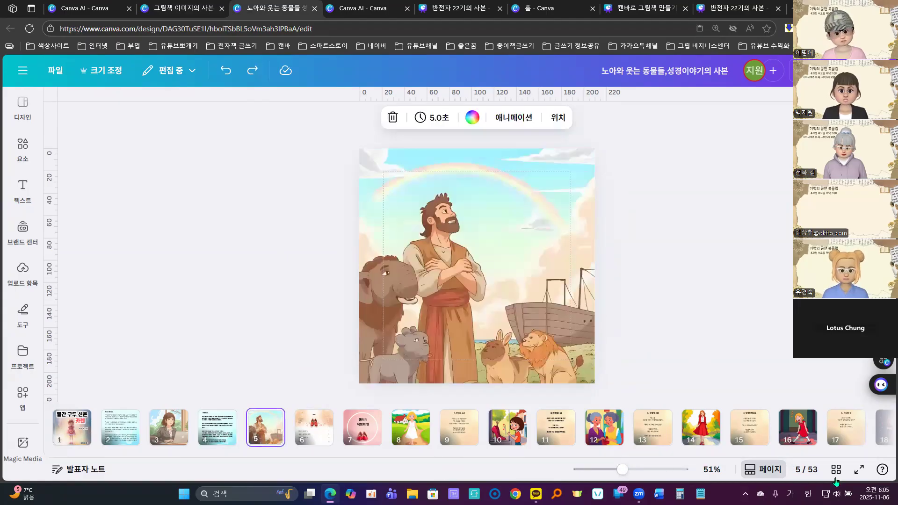
{"action": "left_click", "coordinate": [859, 469]}
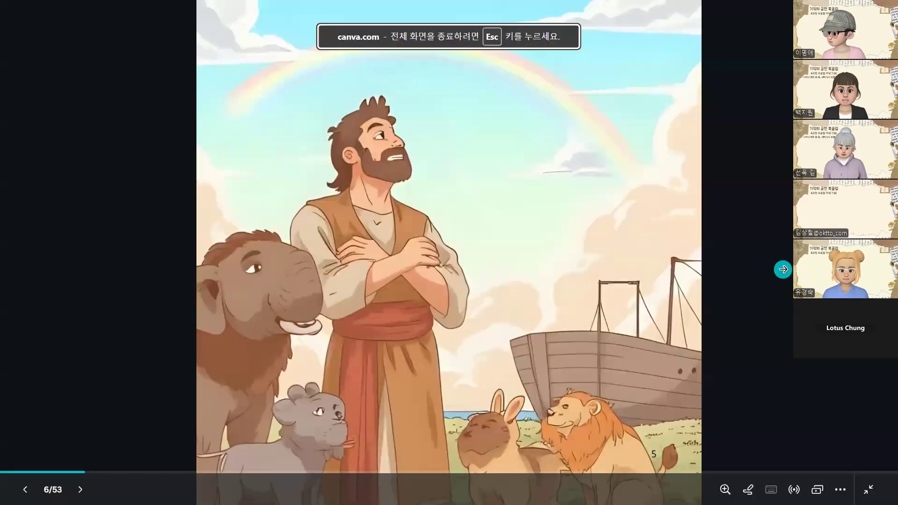
{"action": "key", "text": "Right"}
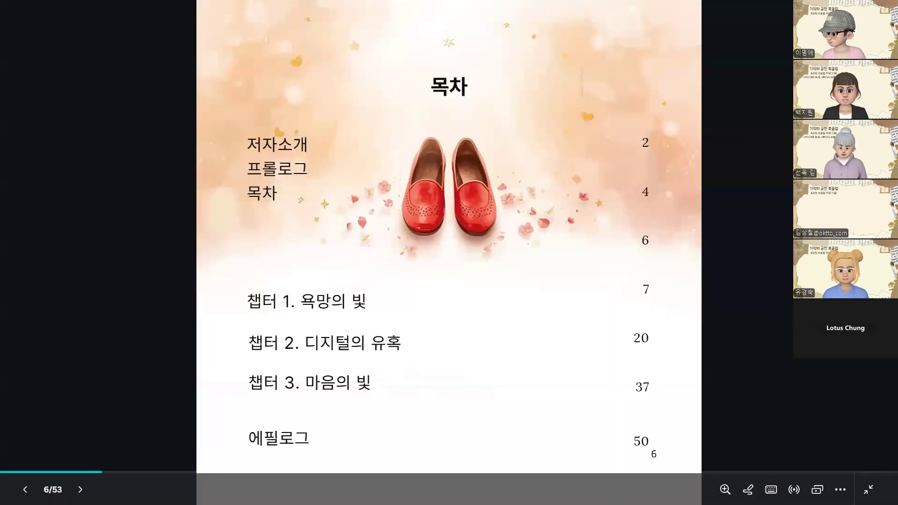
{"action": "key", "text": "Right"}
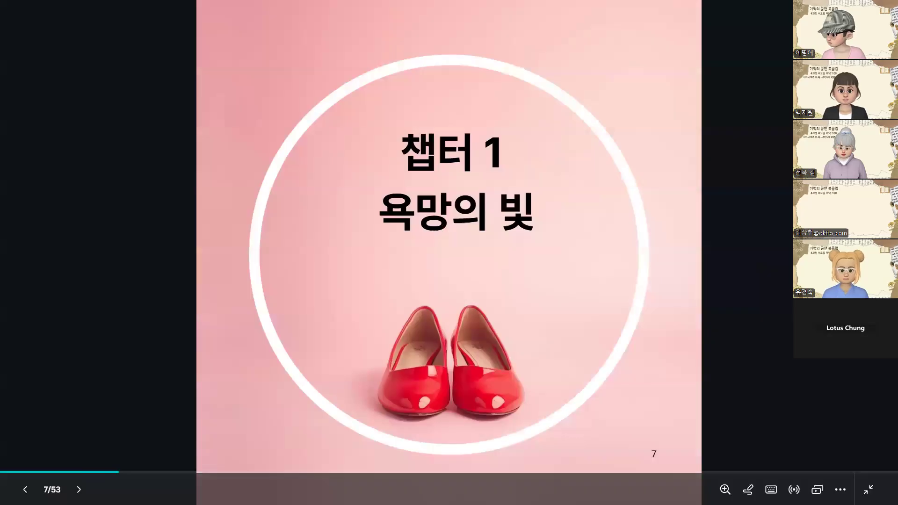
{"action": "key", "text": "Right"}
{"action": "key", "text": "Right"}
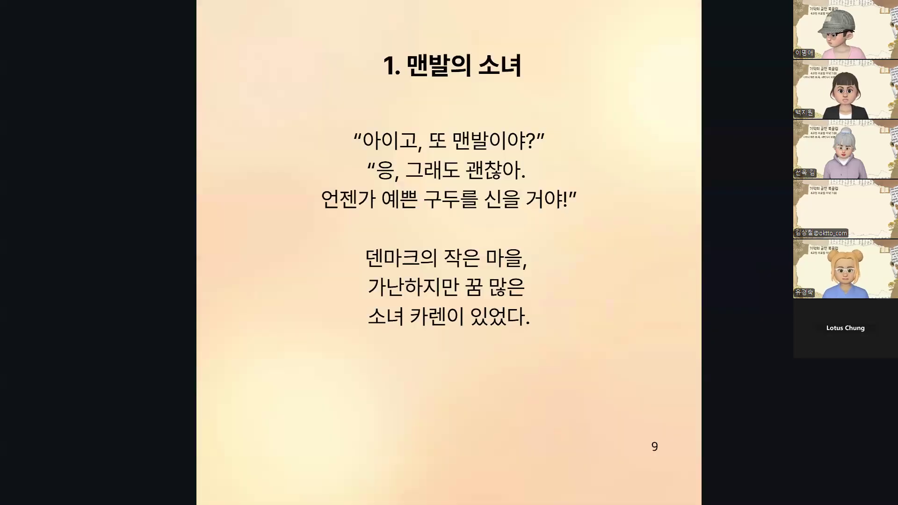
{"action": "key", "text": "Right"}
{"action": "key", "text": "Right"}
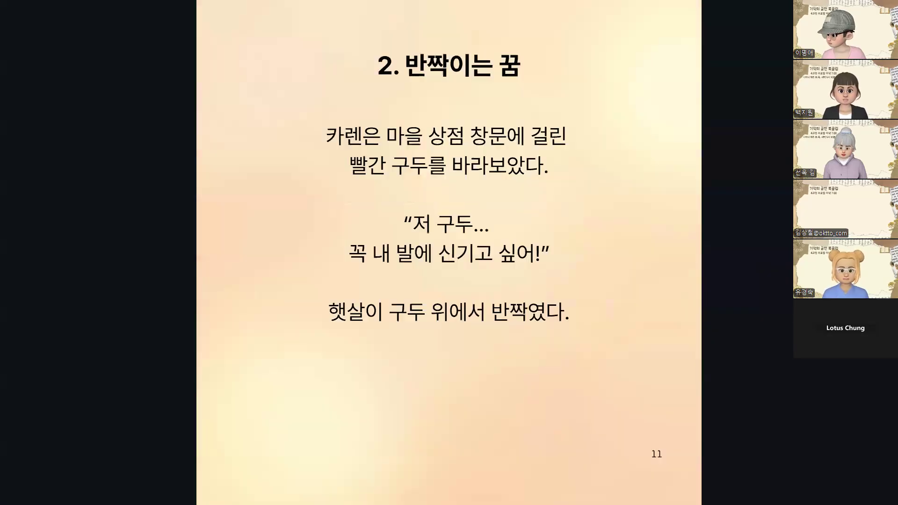
{"action": "key", "text": "Right"}
{"action": "key", "text": "Right"}
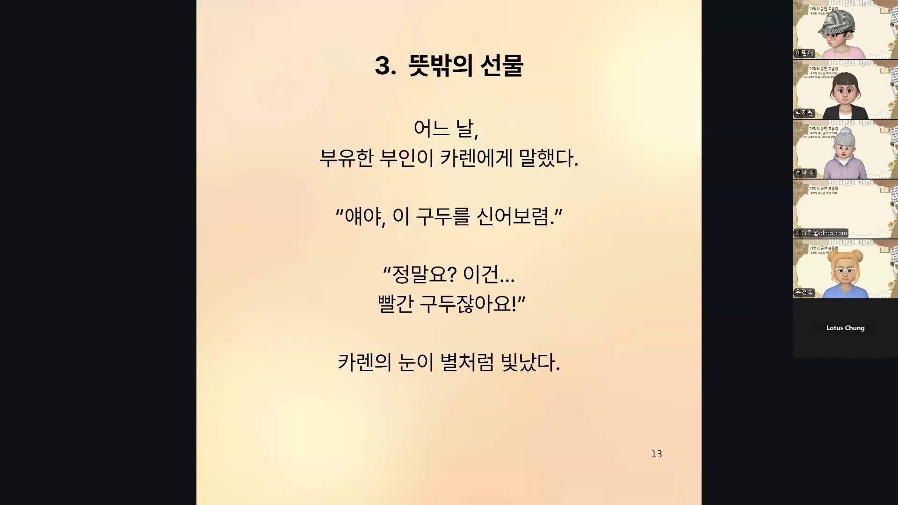
{"action": "key", "text": "Right"}
{"action": "key", "text": "Right"}
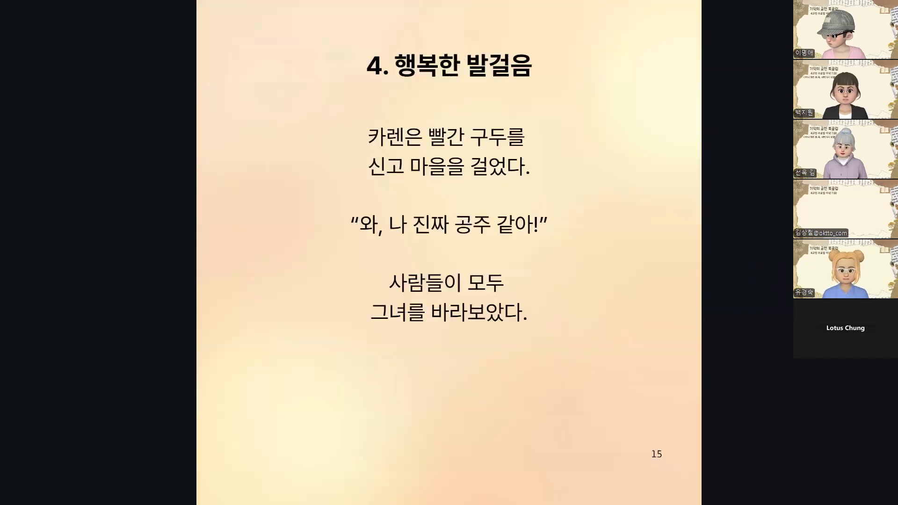
{"action": "key", "text": "Right"}
{"action": "key", "text": "Right"}
{"action": "key", "text": "Right"}
{"action": "key", "text": "Right"}
{"action": "key", "text": "Right"}
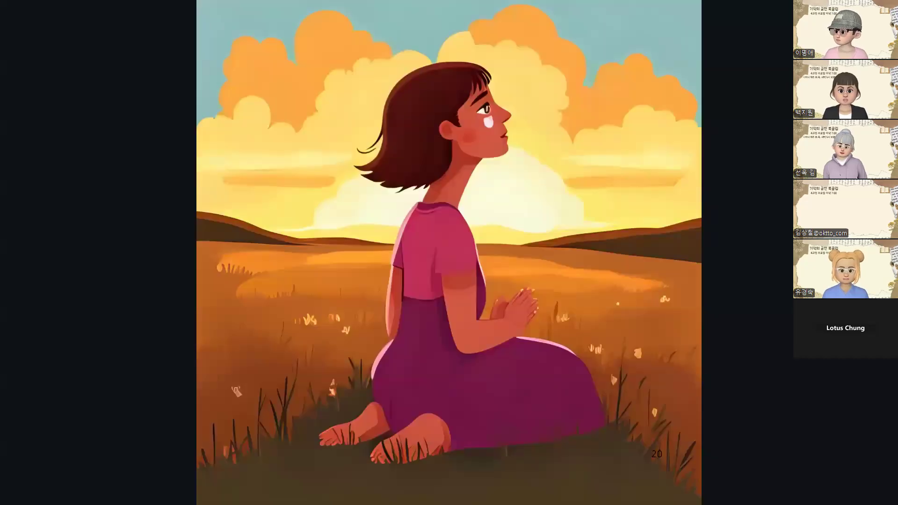
{"action": "key", "text": "Right"}
{"action": "left_click", "coordinate": [868, 488]}
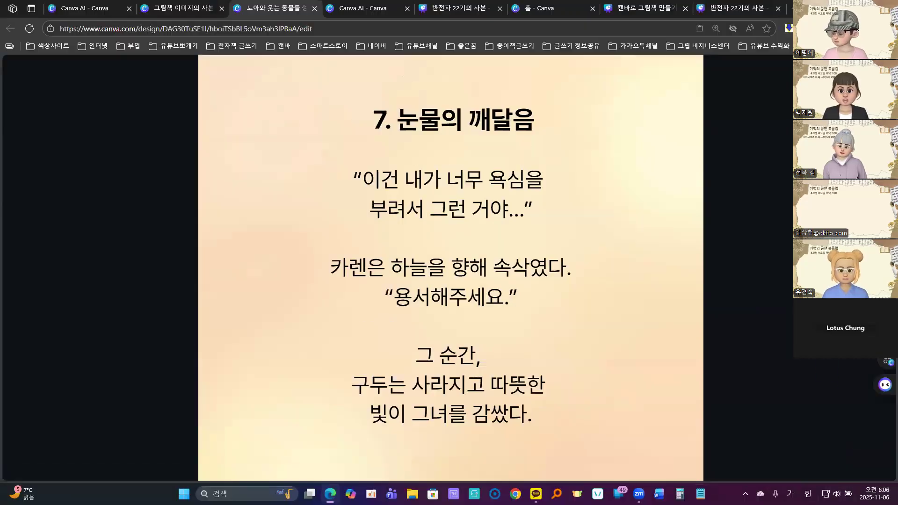